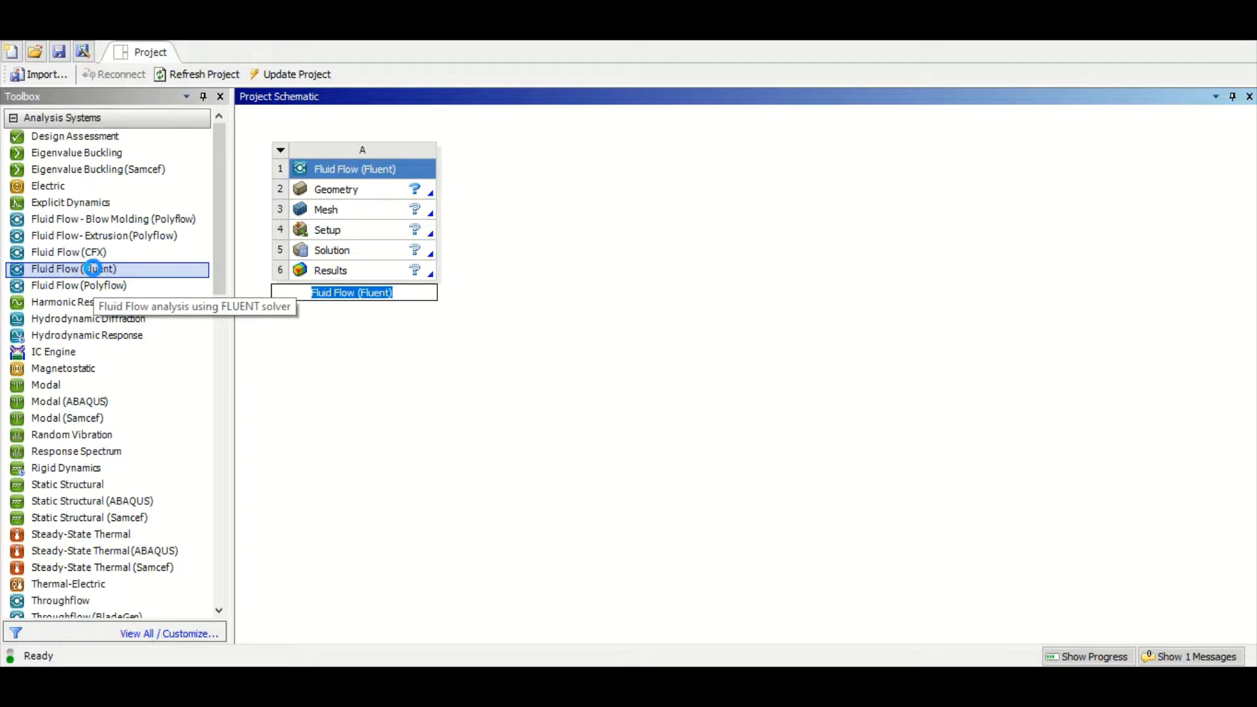
- Open the Fluid Flow (Fluent) system's geometry in DesignModeler and set the length unit to centimeter
double_click(362, 195)
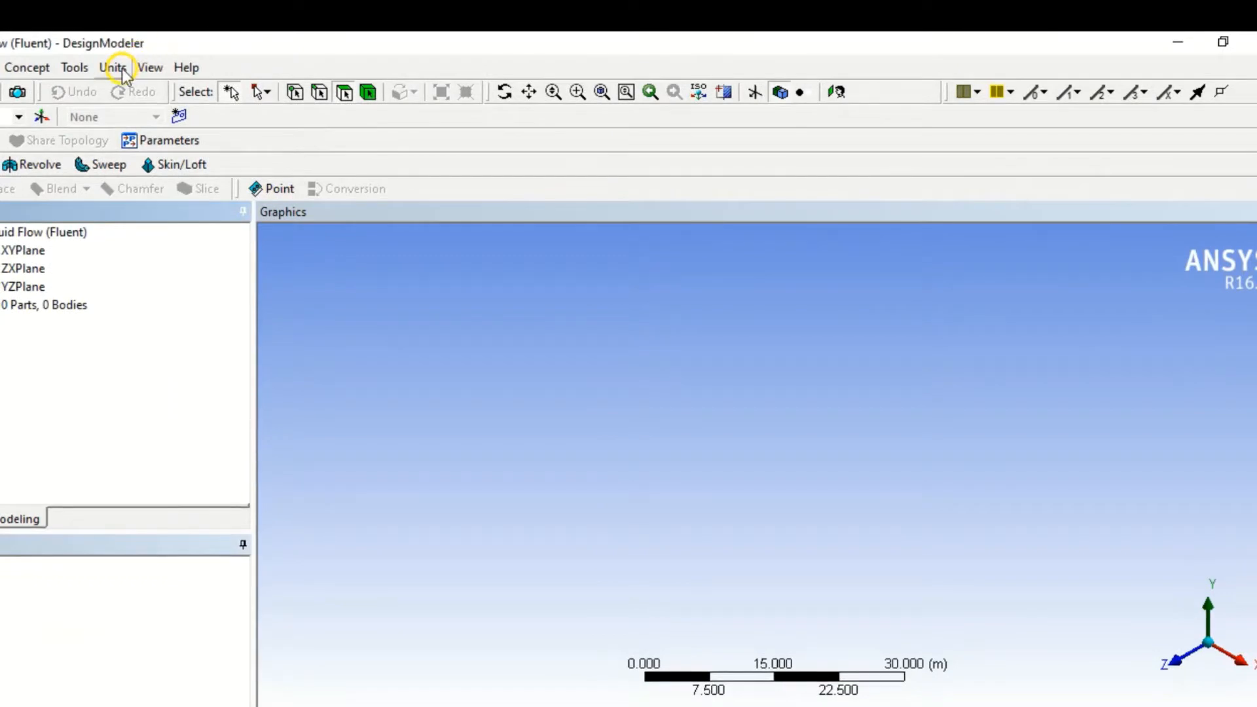
click(122, 71)
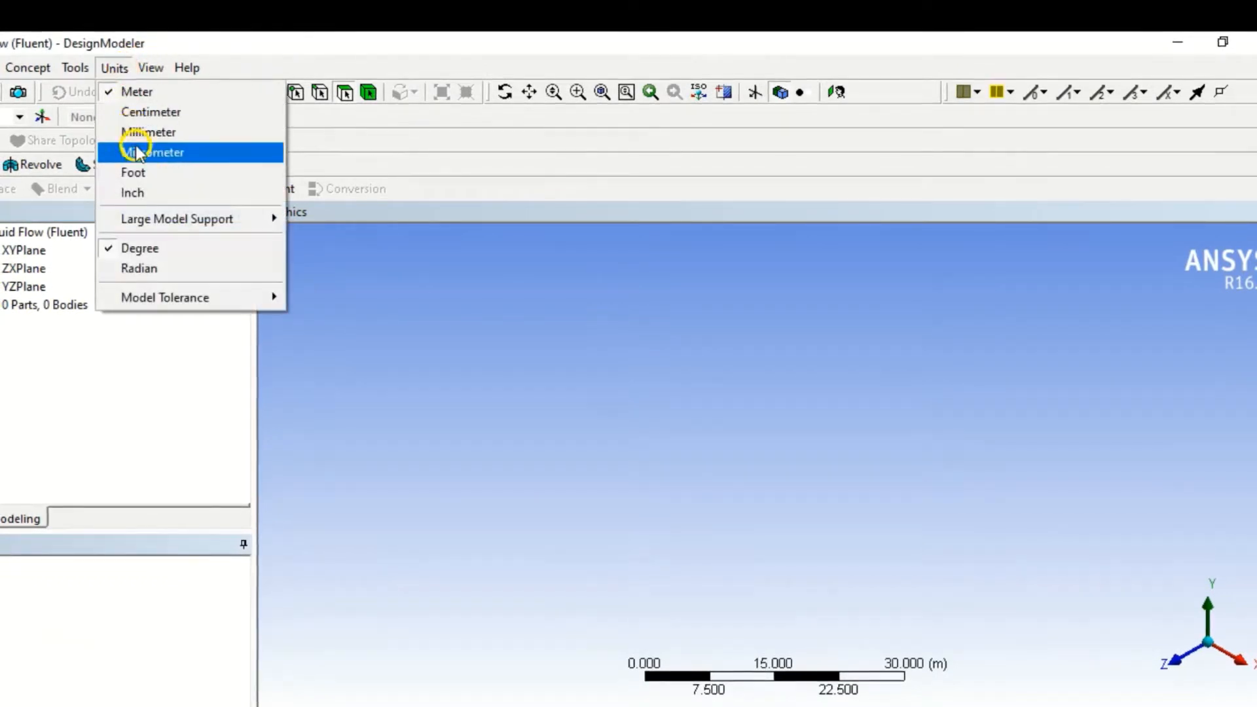
click(138, 113)
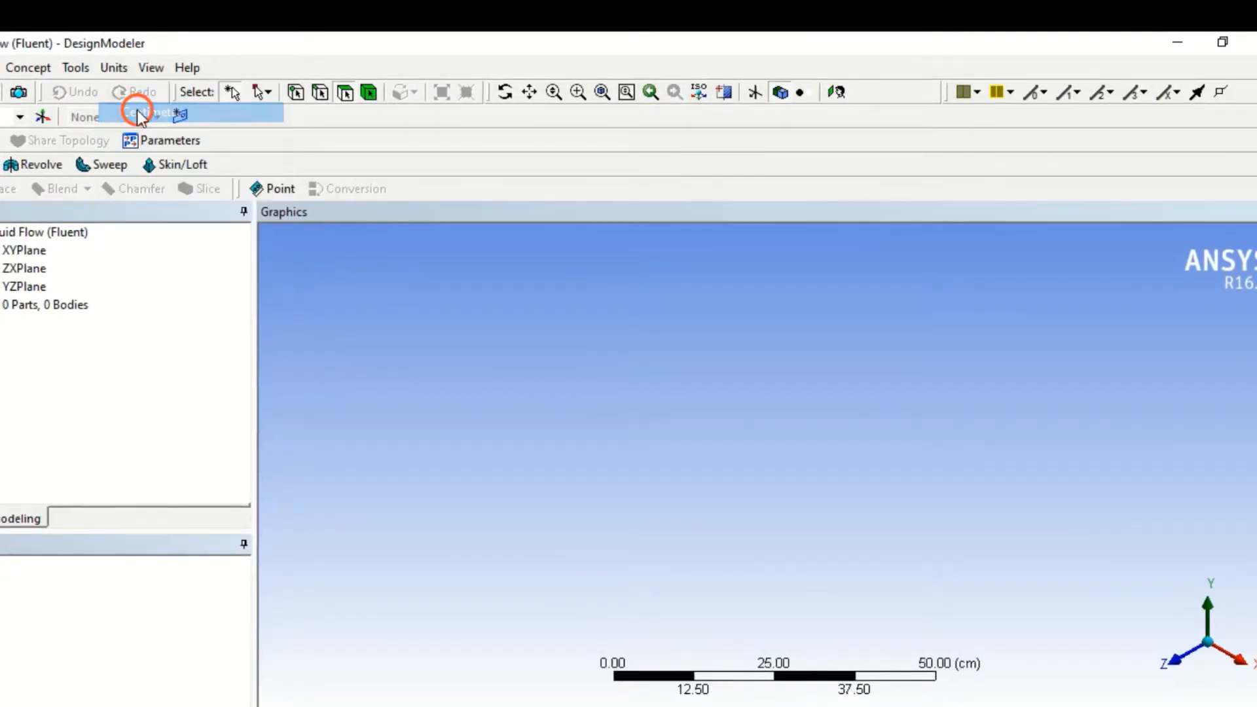
- Sketch a rectangle about 42.8 cm wide and 10.7 cm high on the XYPlane, above the X axis and crossing the Y axis
click(25, 251)
click(835, 92)
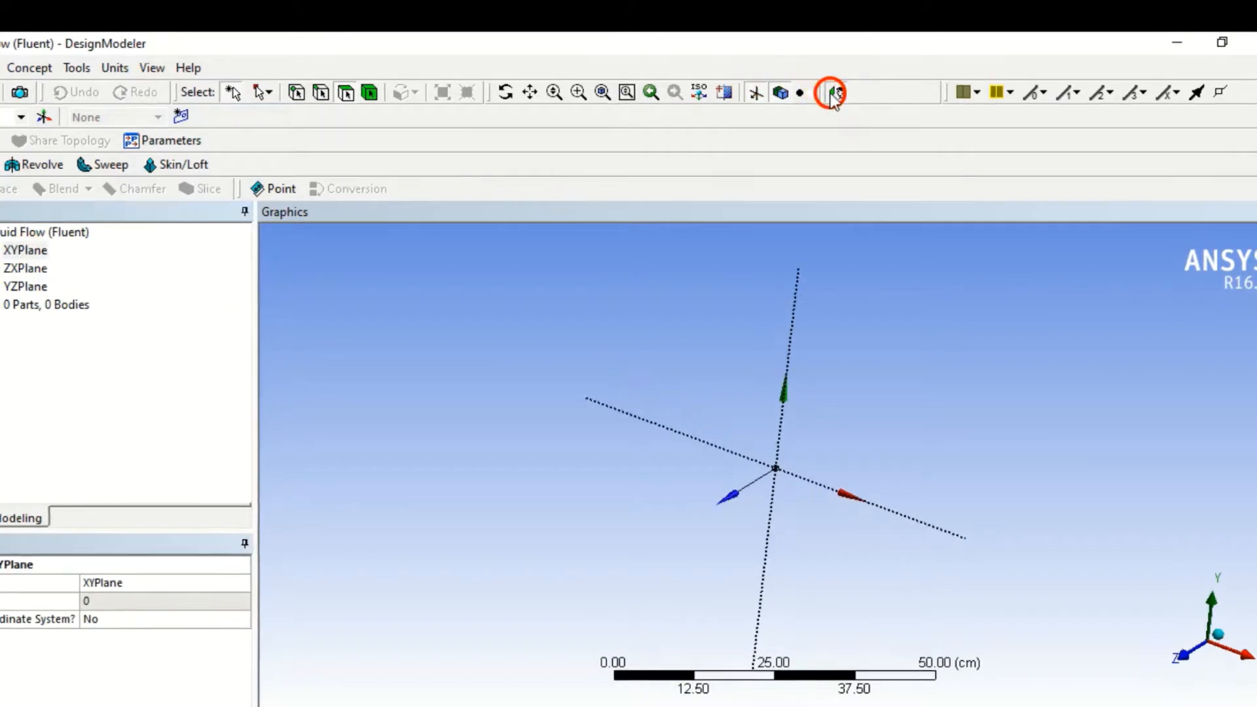
scroll(774, 373, up, 2)
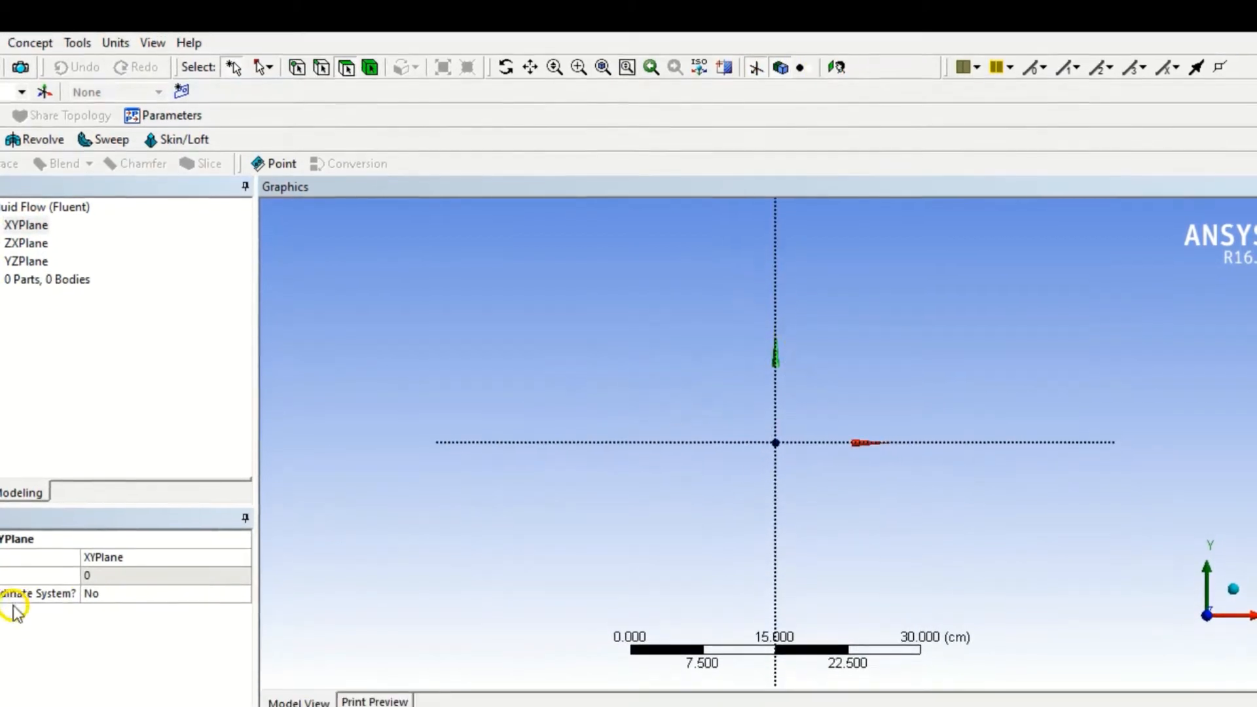
click(2, 487)
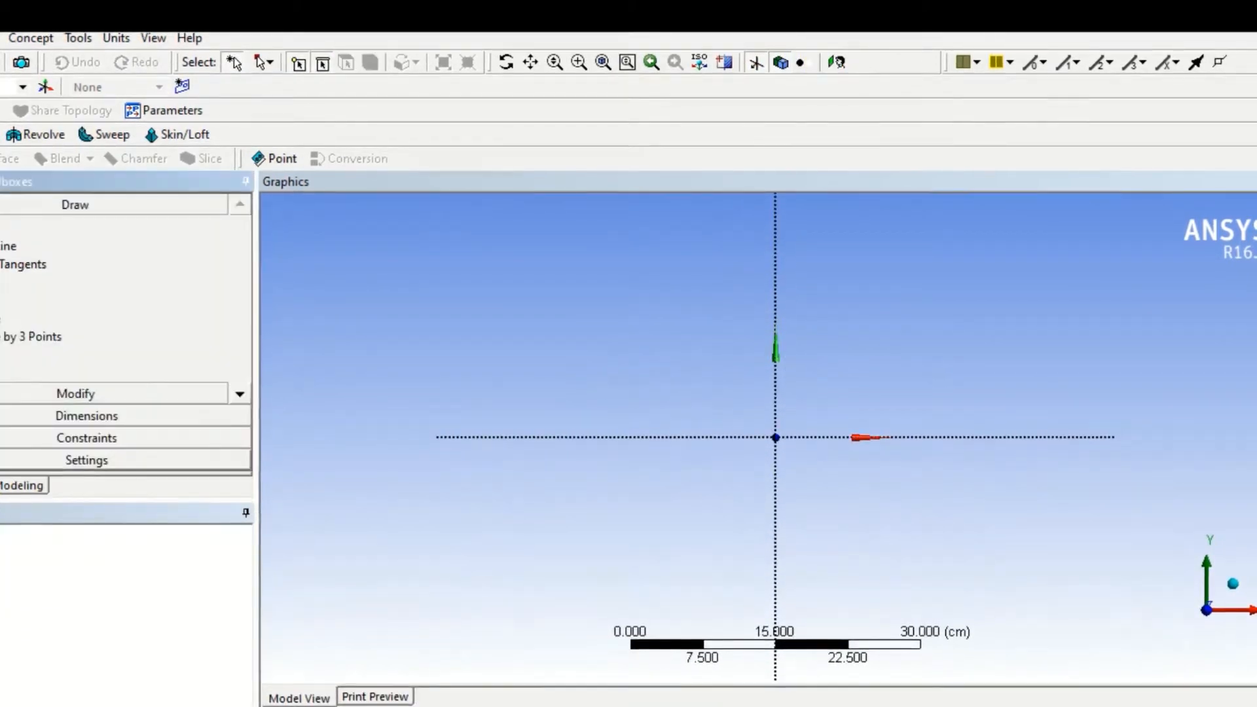
click(1, 317)
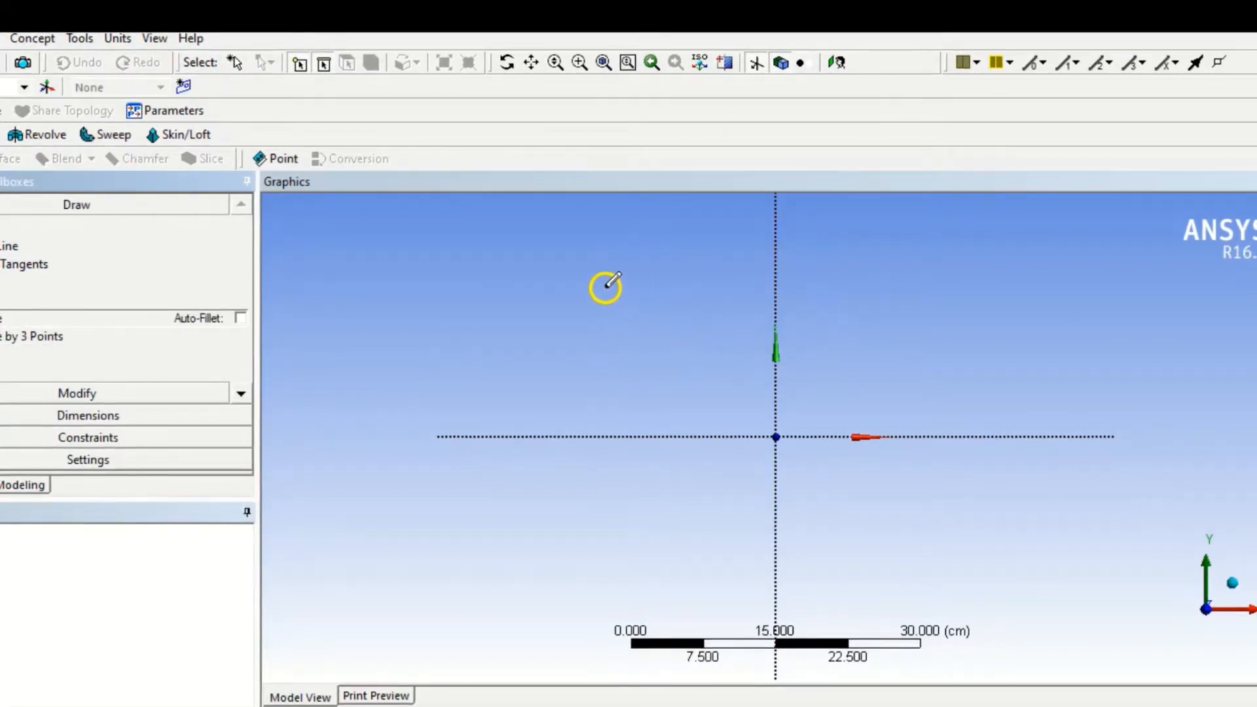
mouse_move(596, 277)
mouse_down()
mouse_move(943, 347)
mouse_move(1002, 367)
mouse_move(1006, 381)
mouse_up()
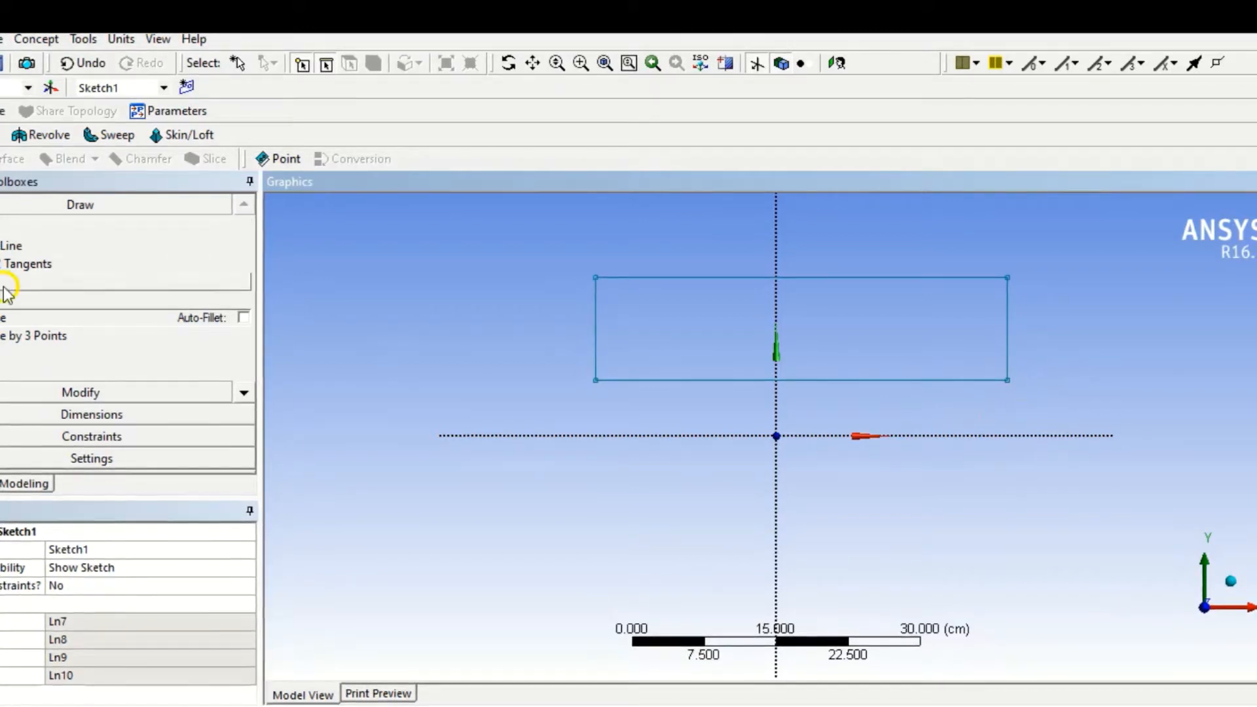
- Dimension the rectangle's height on its left edge and its width on its upper edge
click(81, 414)
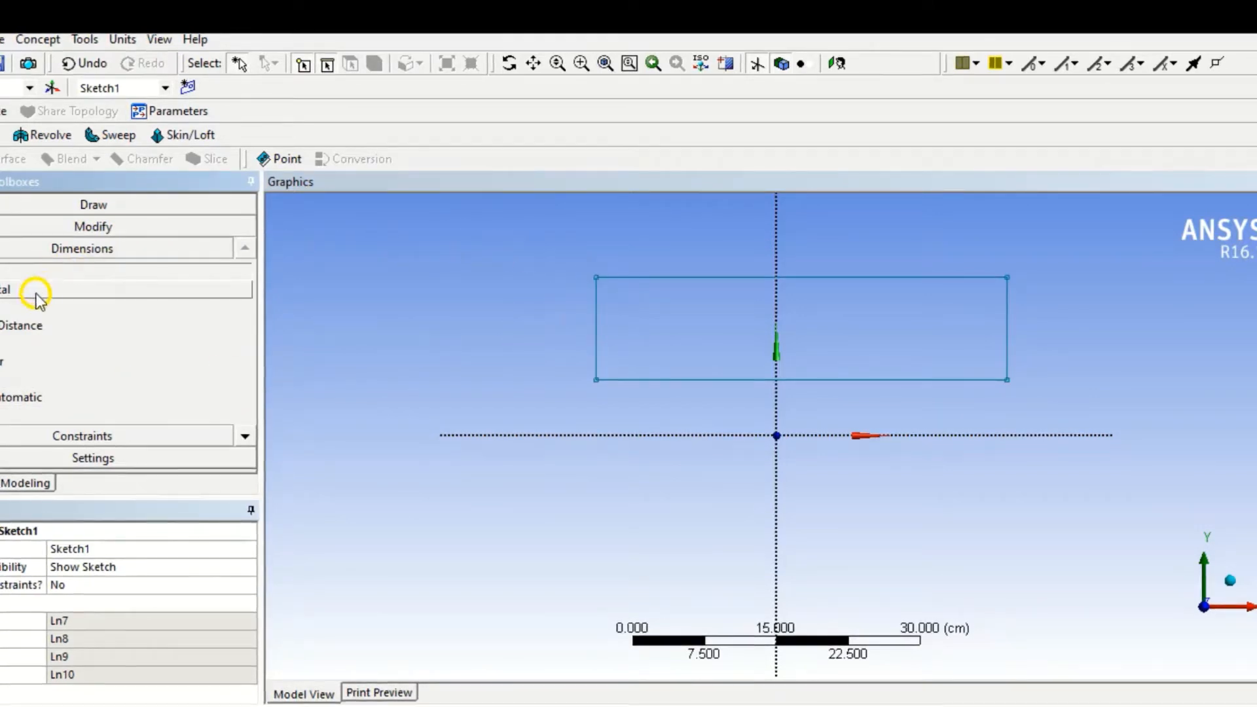
click(595, 312)
click(526, 320)
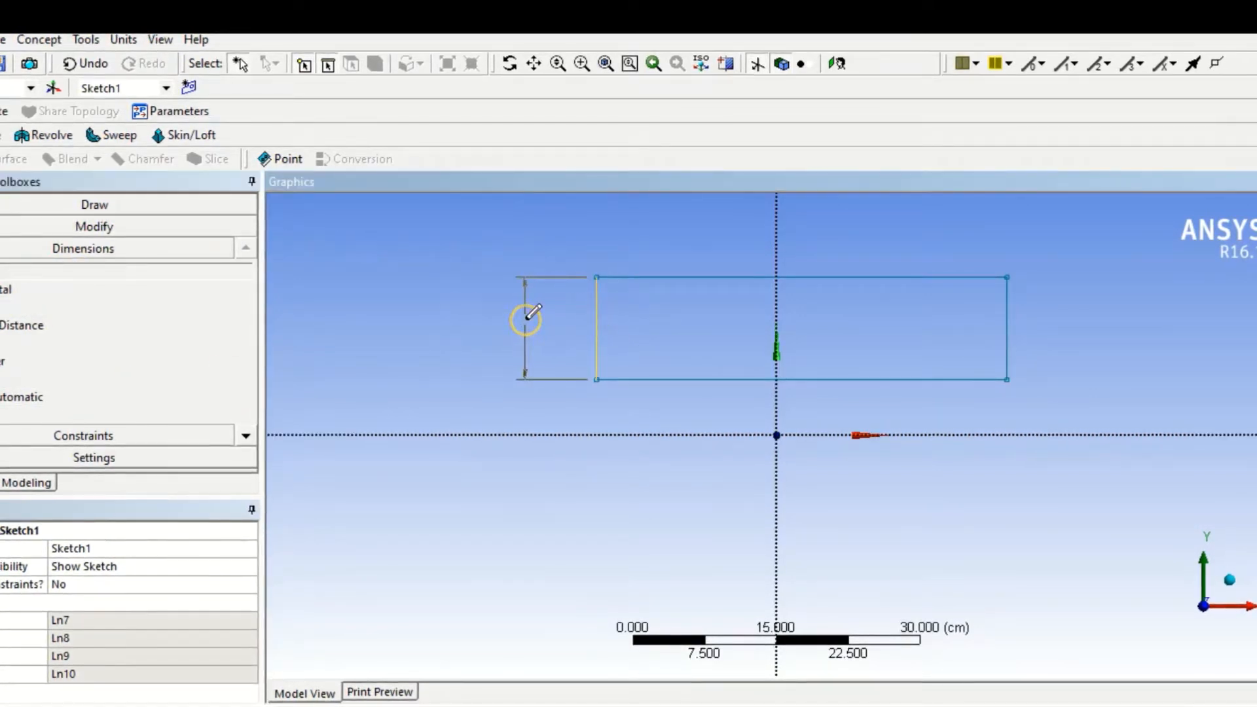
click(721, 278)
click(723, 233)
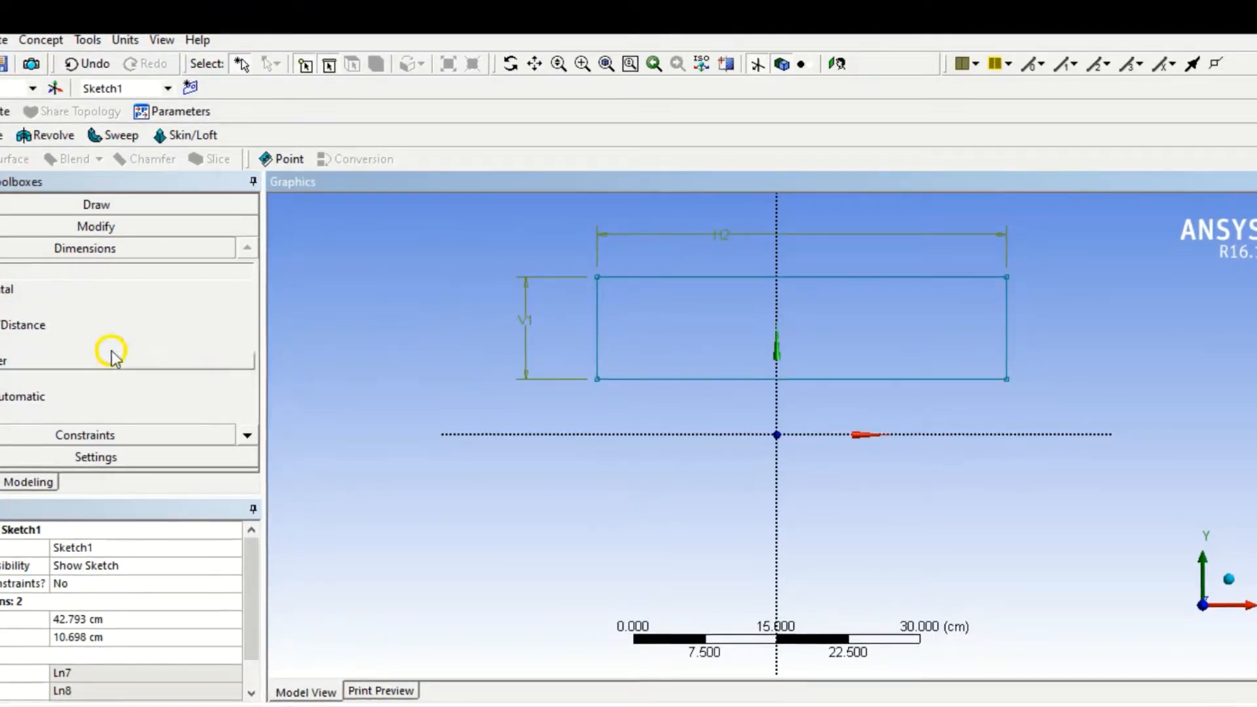
click(684, 380)
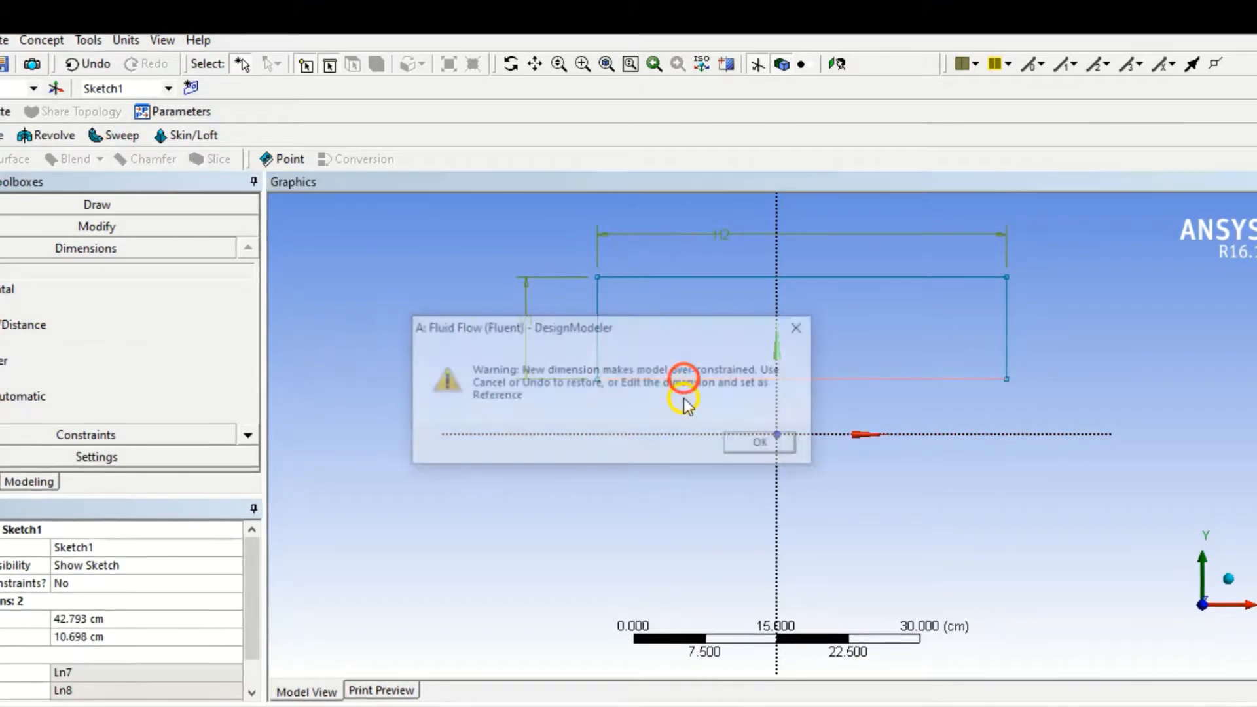
click(800, 331)
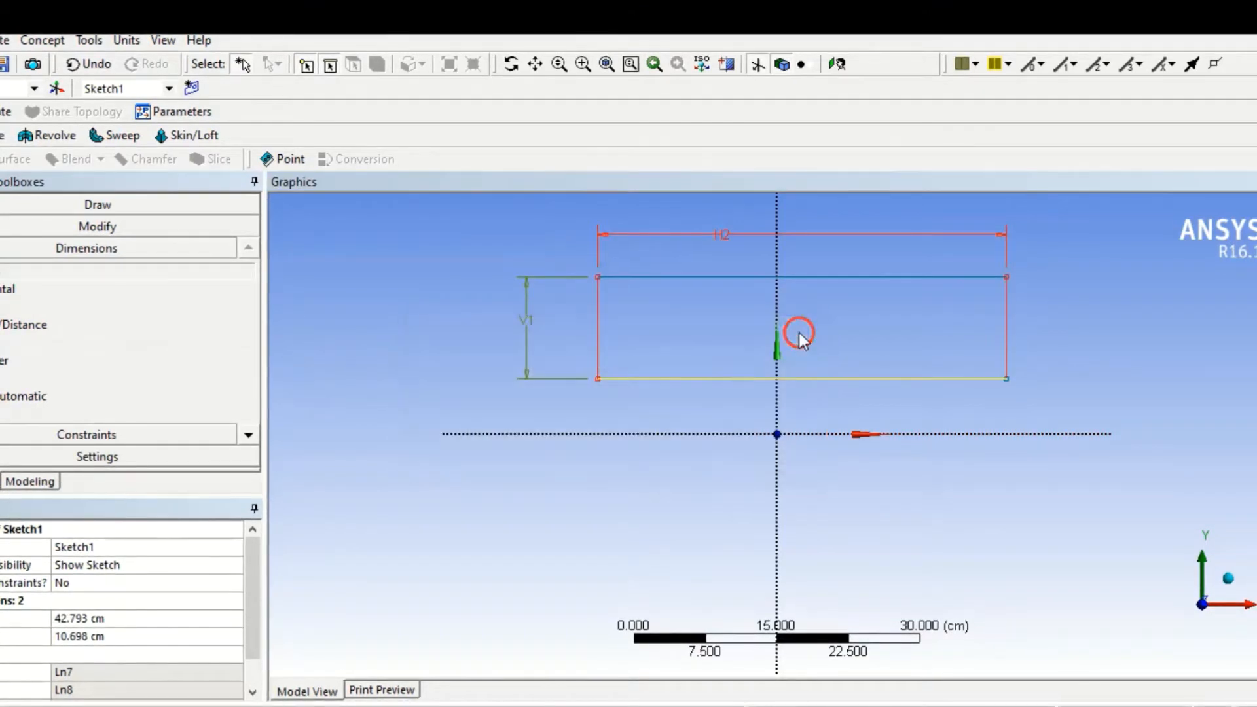
click(701, 390)
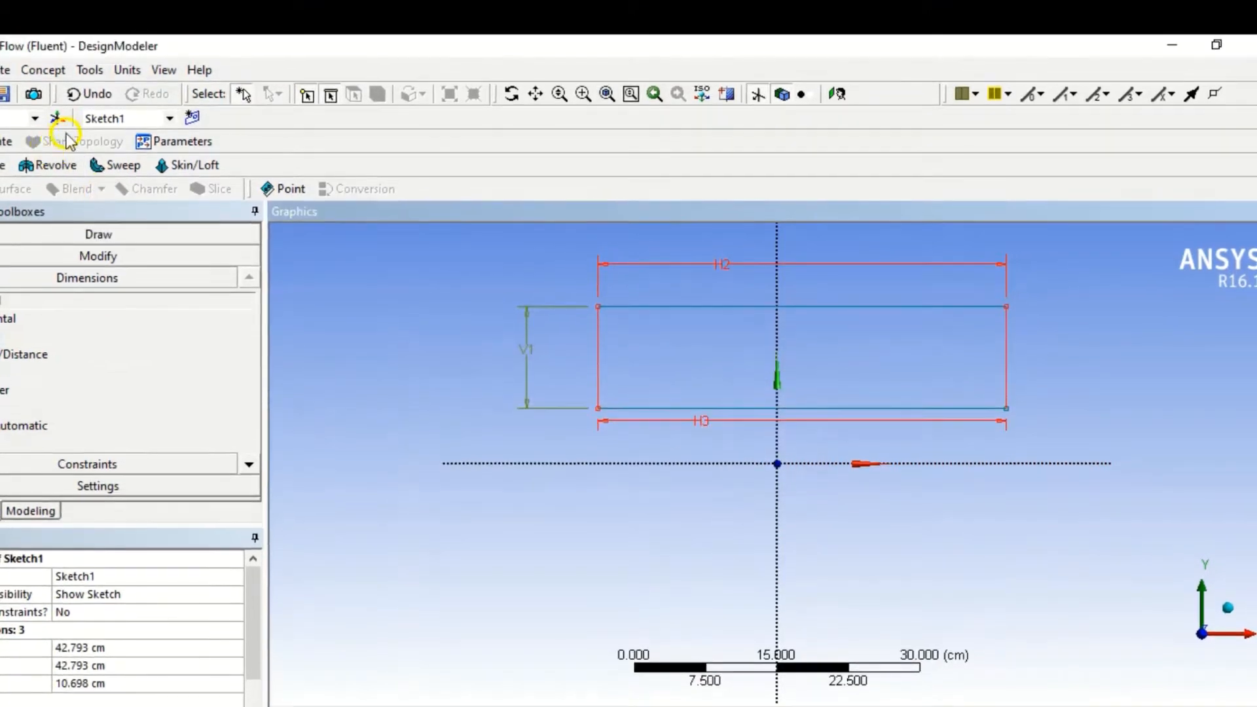
click(74, 95)
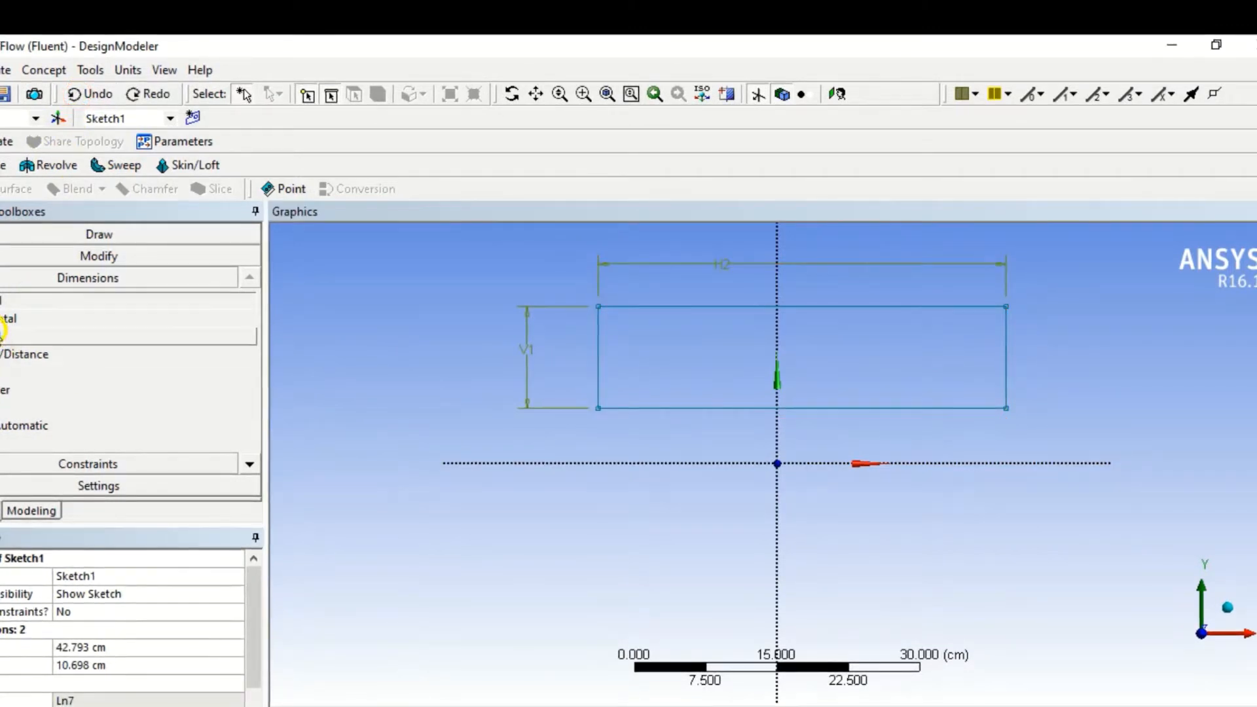
- Dimension the rectangle's vertical distance from the X axis to its lower edge and horizontal distance from the Y axis to its lower-left corner
click(594, 462)
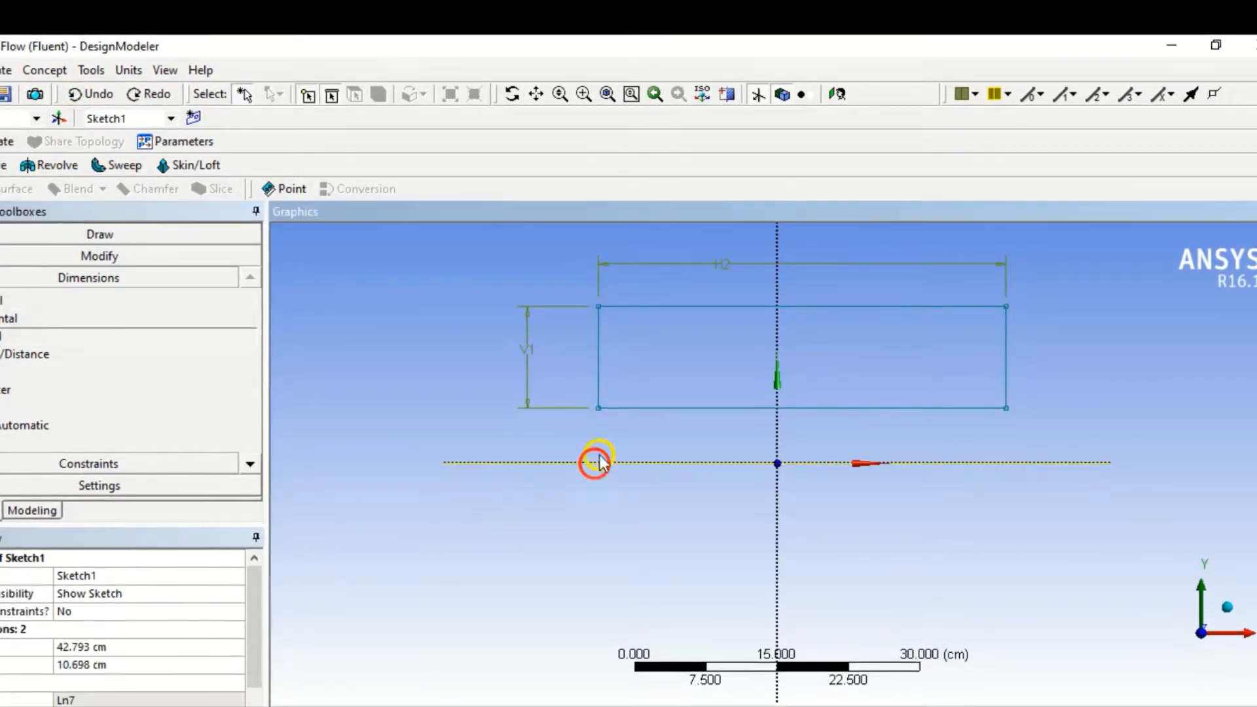
click(619, 413)
click(386, 390)
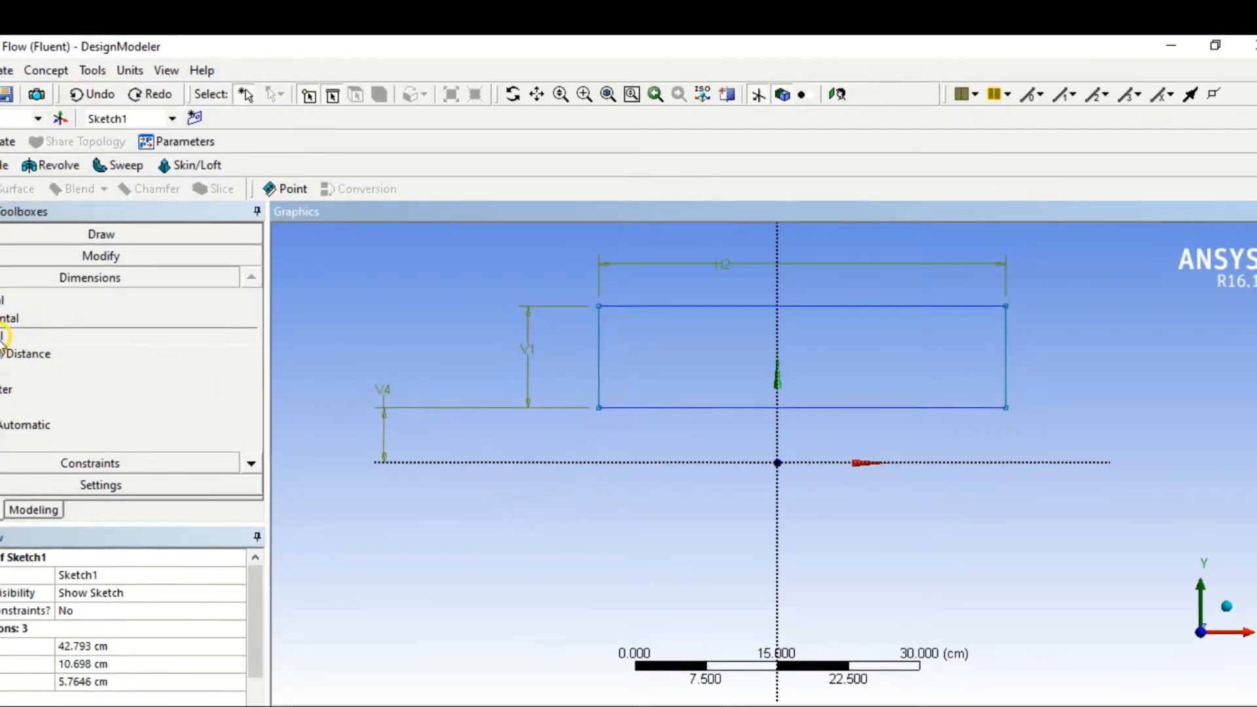
click(4, 319)
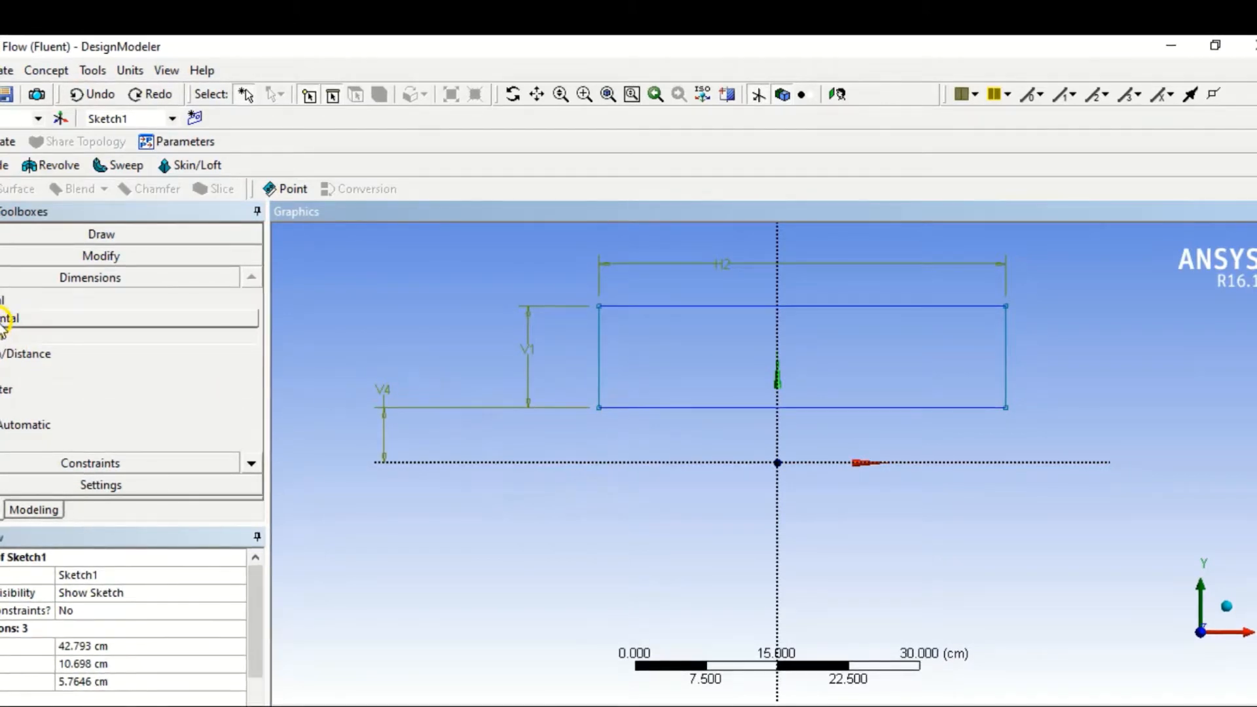
click(779, 430)
click(599, 404)
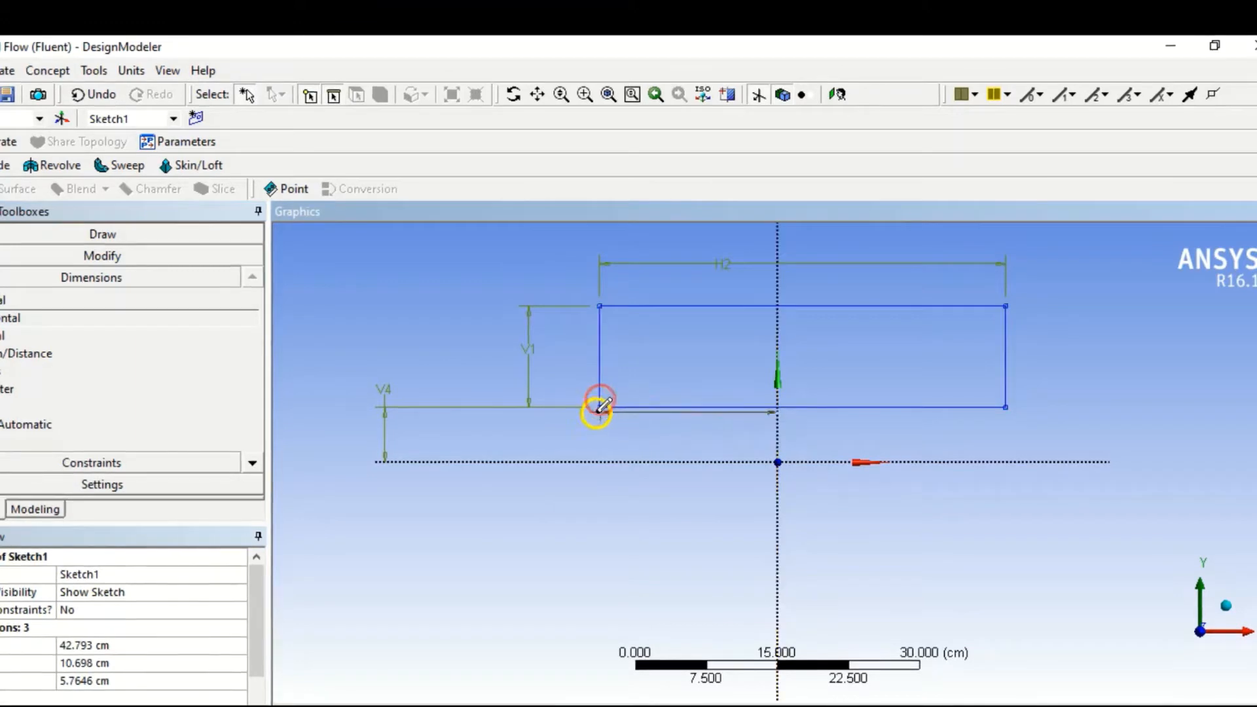
click(592, 434)
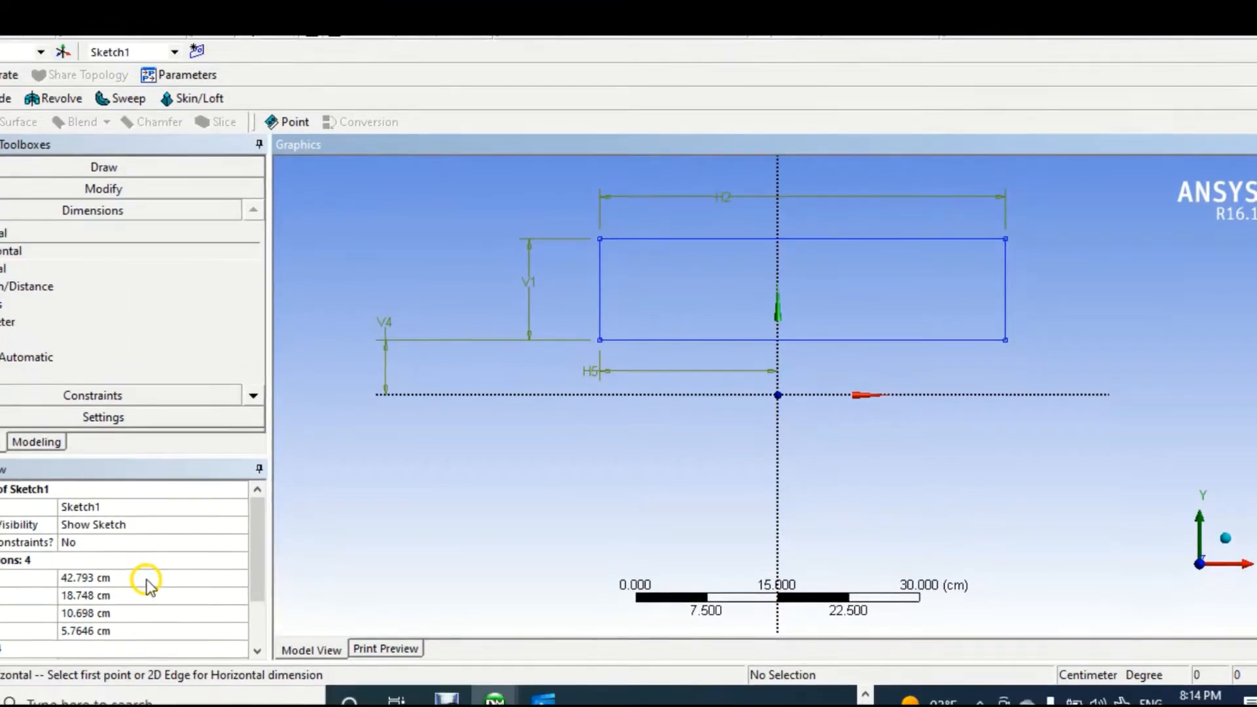
- Set the rectangle's width to 100 cm and its left corner's horizontal distance from the Y axis to 50 cm
click(148, 578)
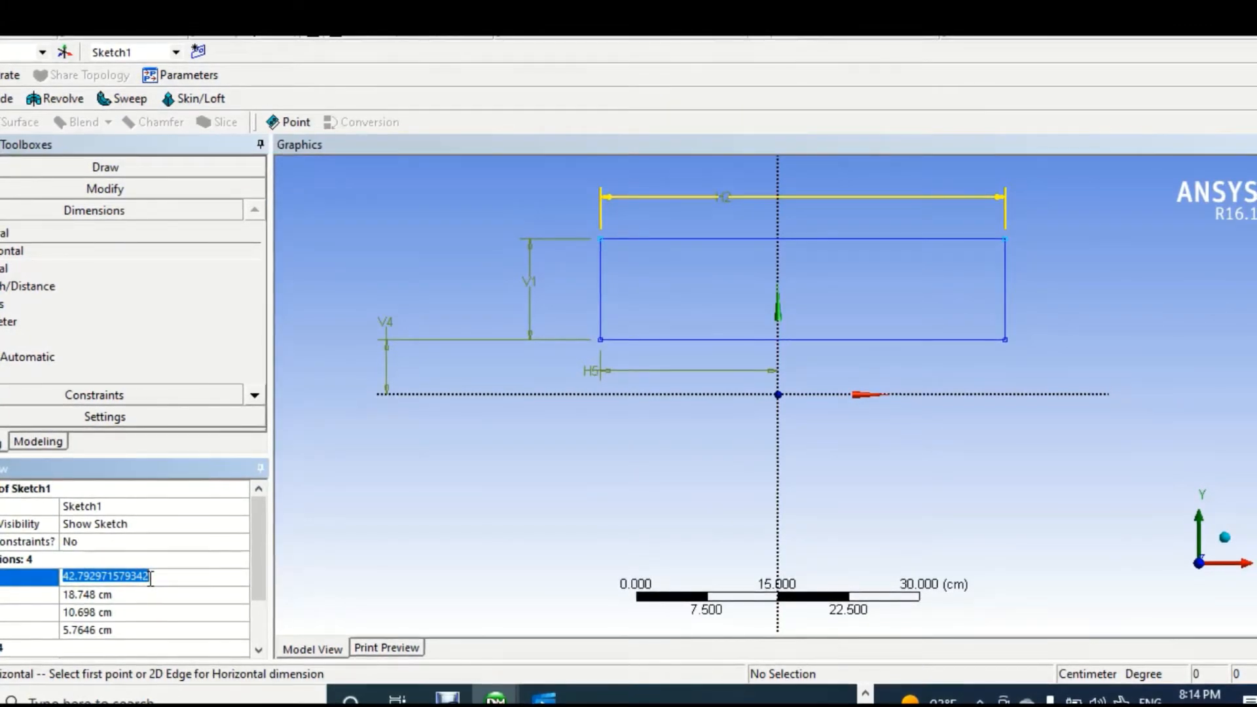
text(100)
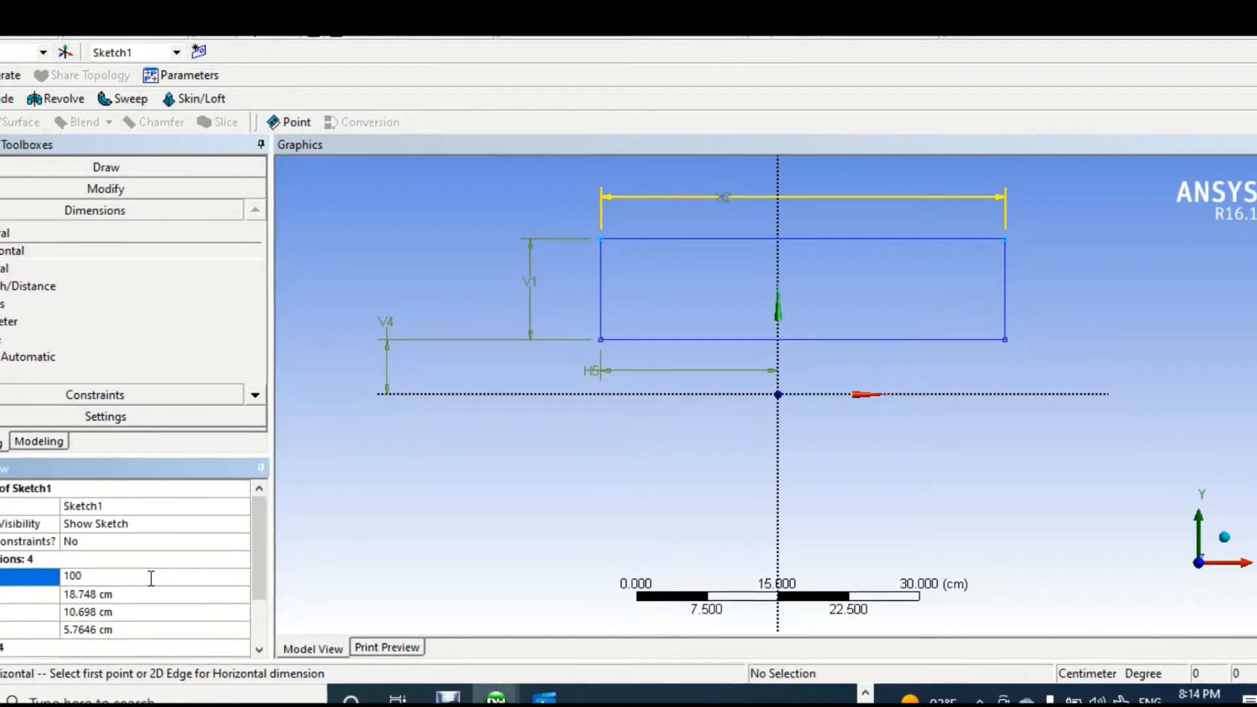
click(167, 576)
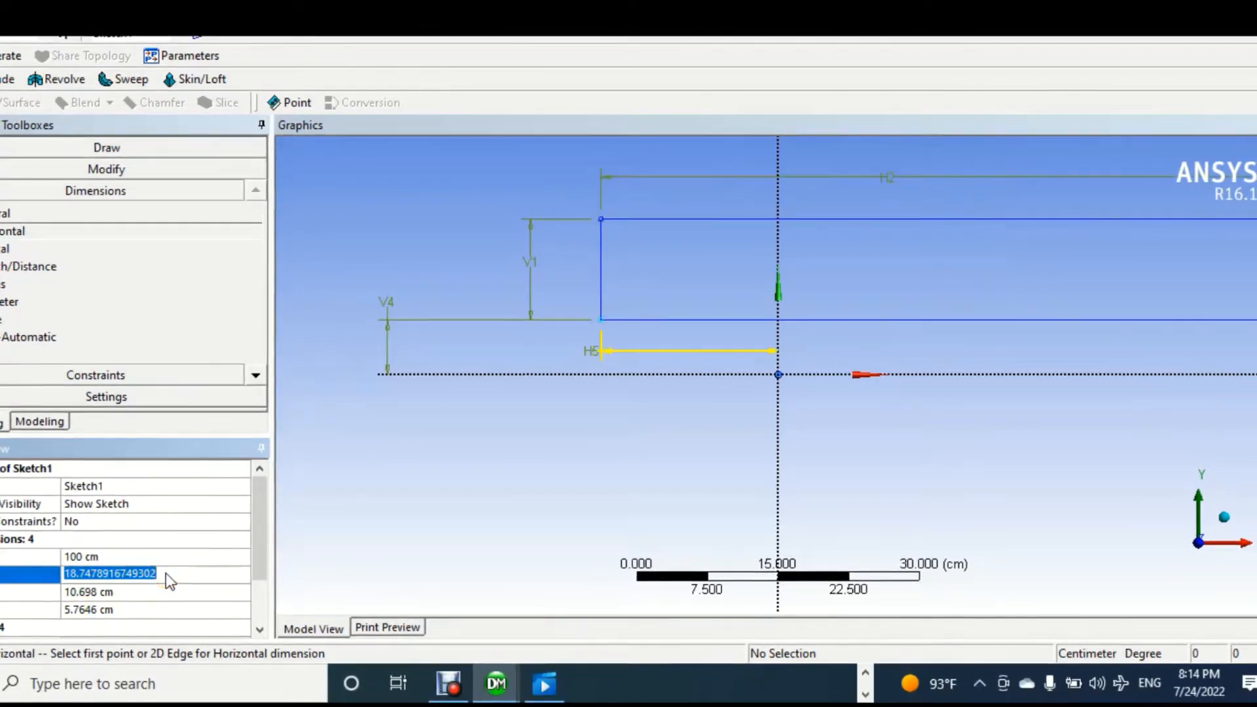
text(50)
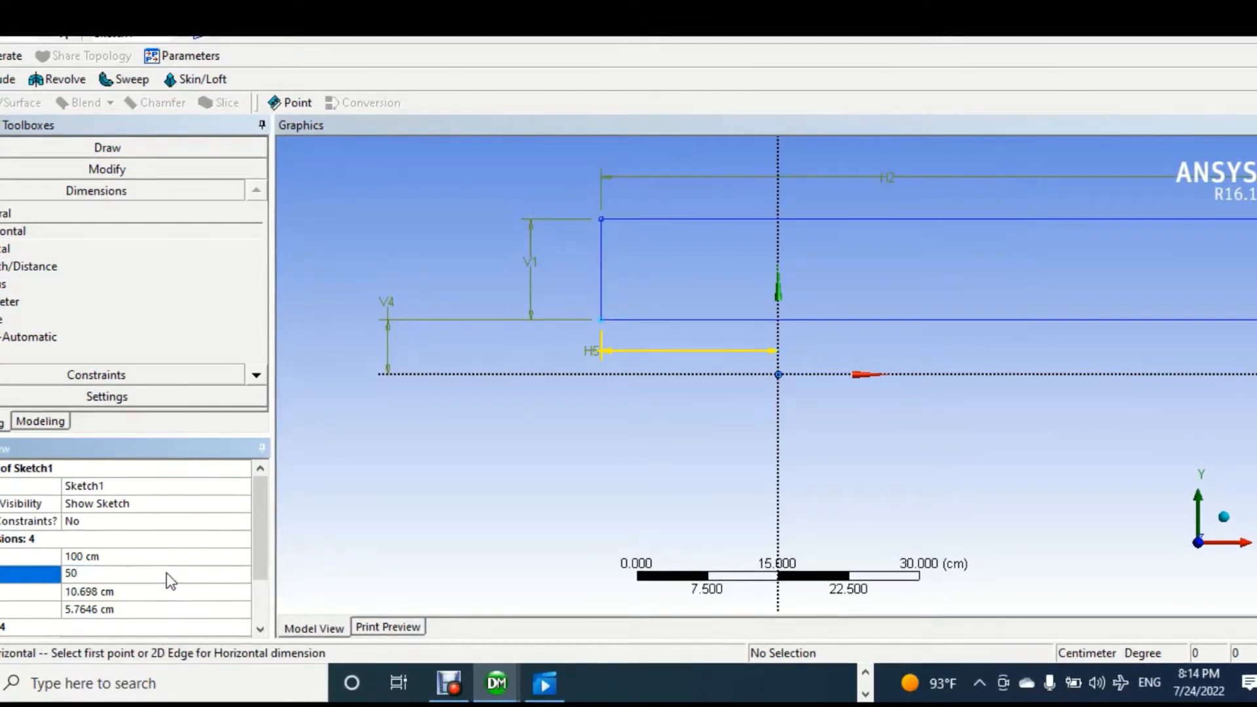
- Set the rectangle's height to 35 cm and its lower edge's distance from the X axis to 10 cm
click(140, 591)
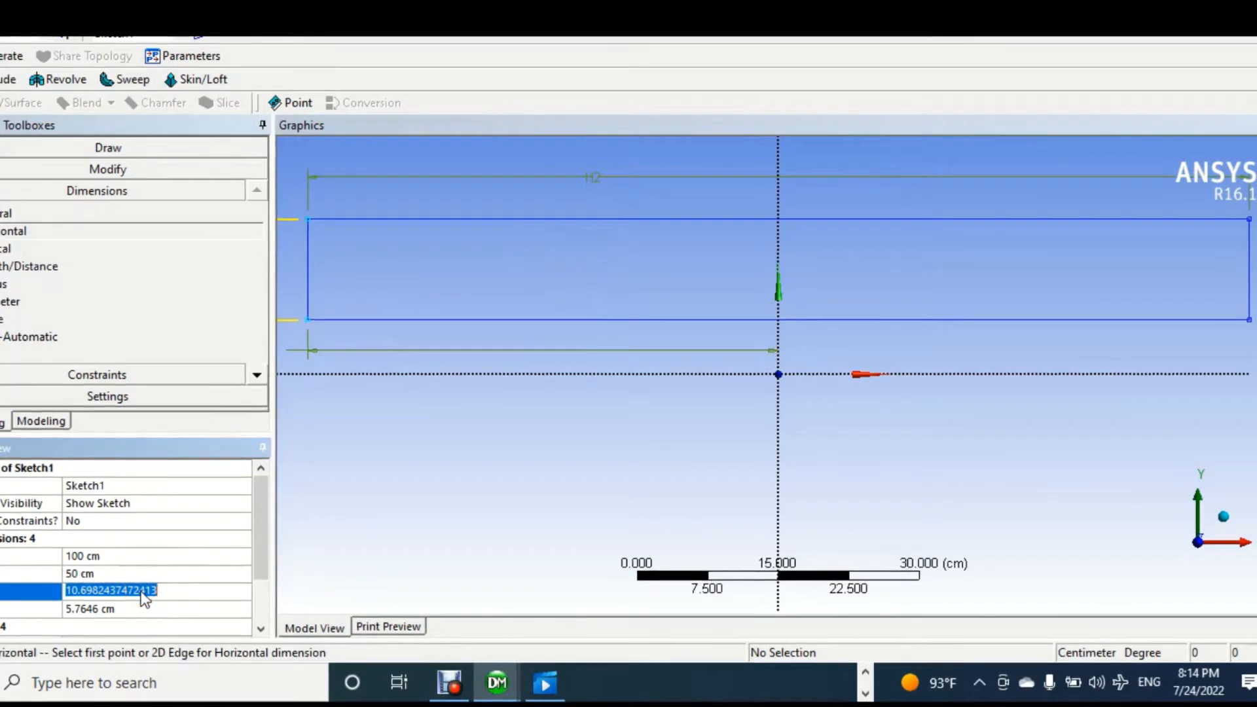
text(2)
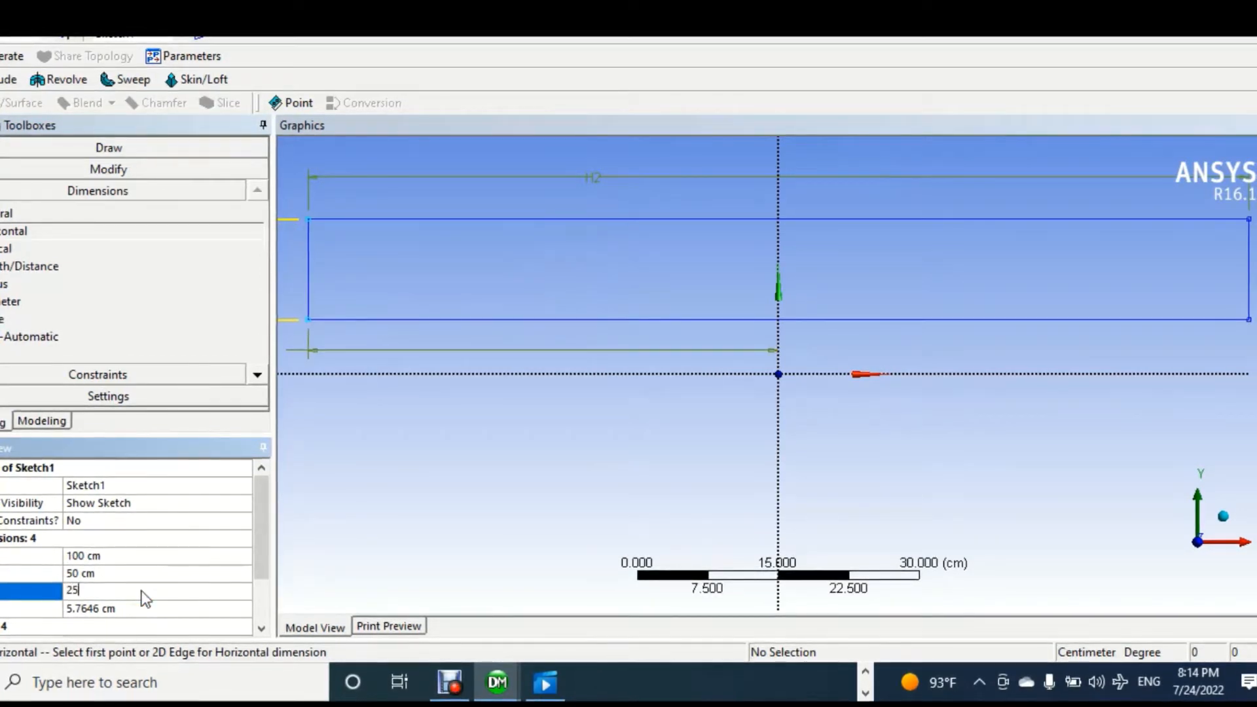
text(5)
key(BackSpace)
key(BackSpace)
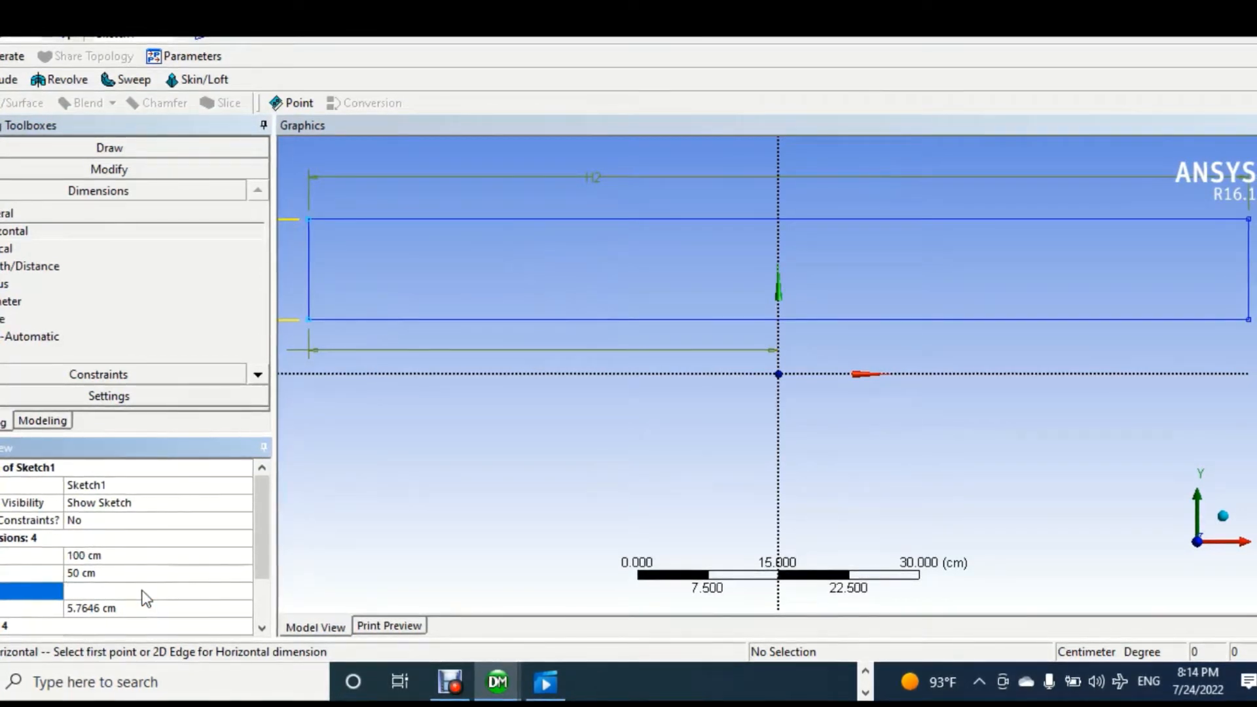
text(35)
click(148, 612)
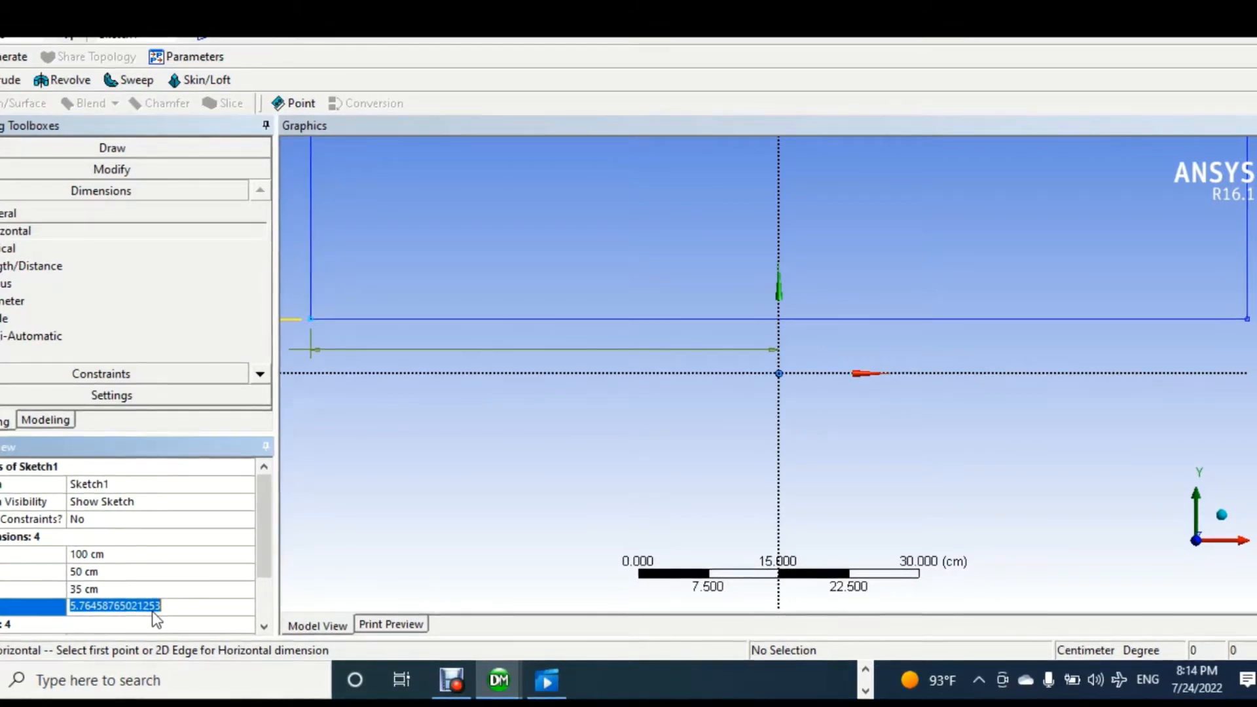
text(10)
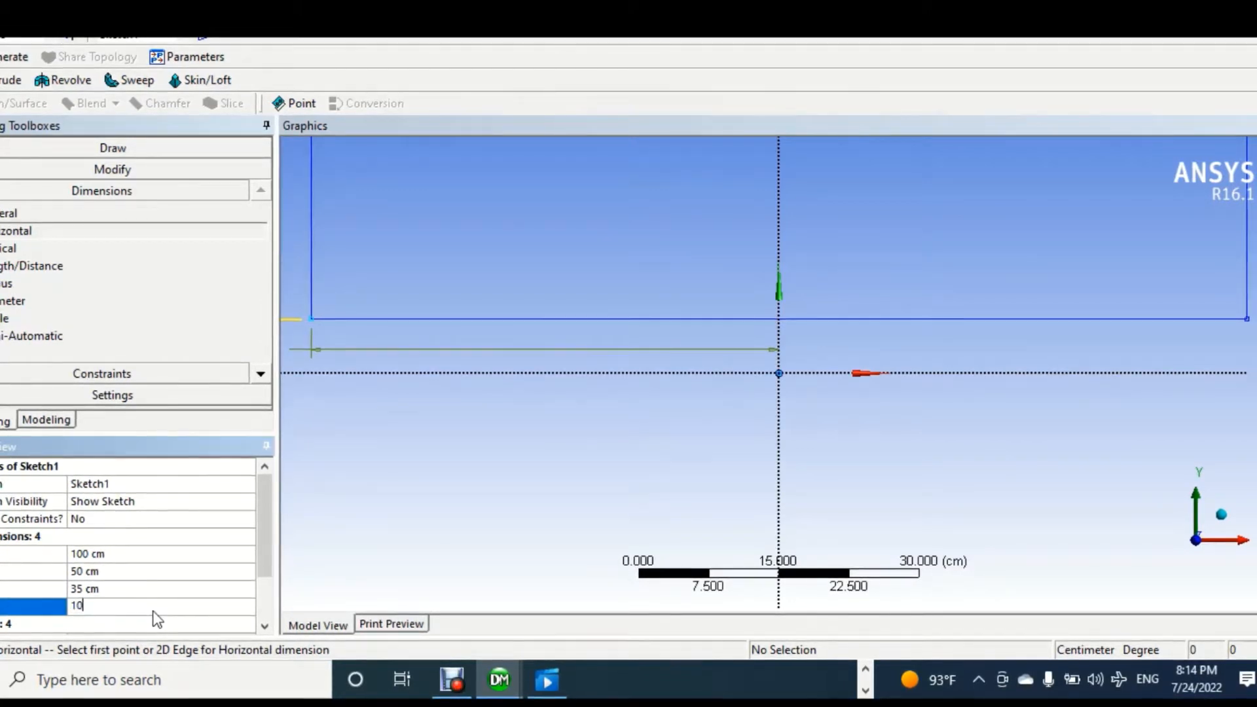
click(508, 485)
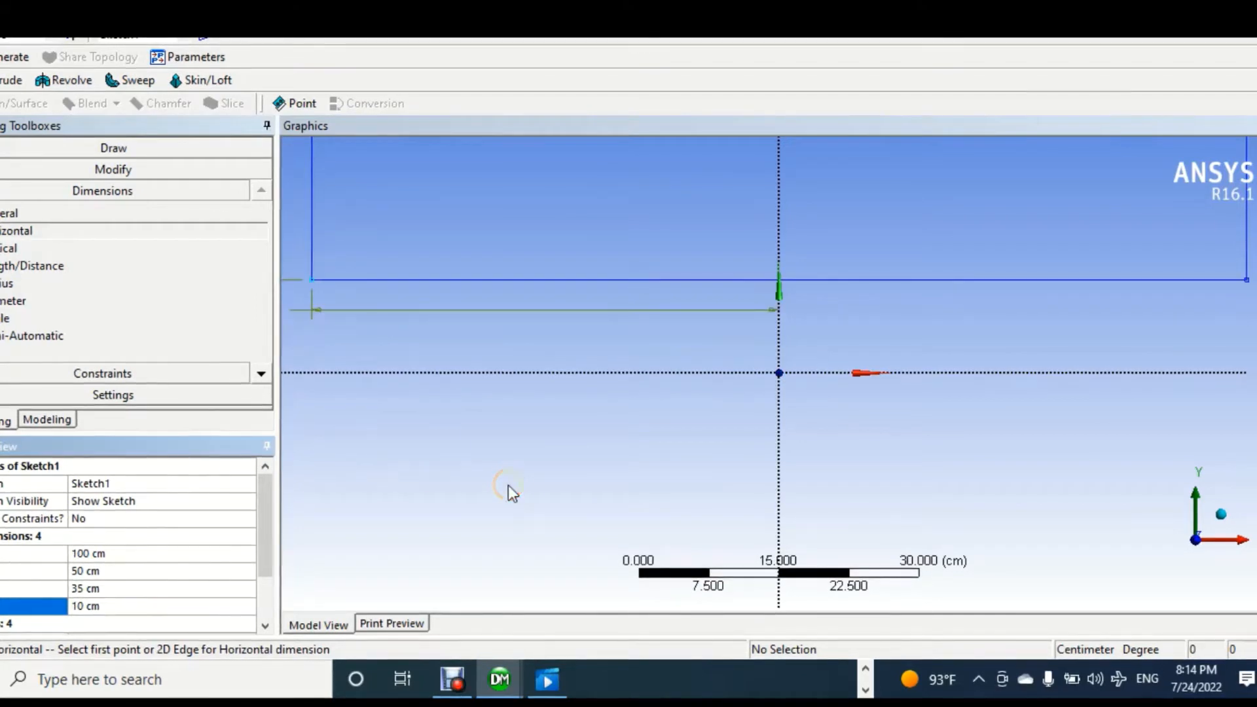
- Create a surface from the rectangle sketch, Sketch1, with the Add Material operation and generate it
scroll(508, 485, up, 2)
scroll(508, 484, down, 5)
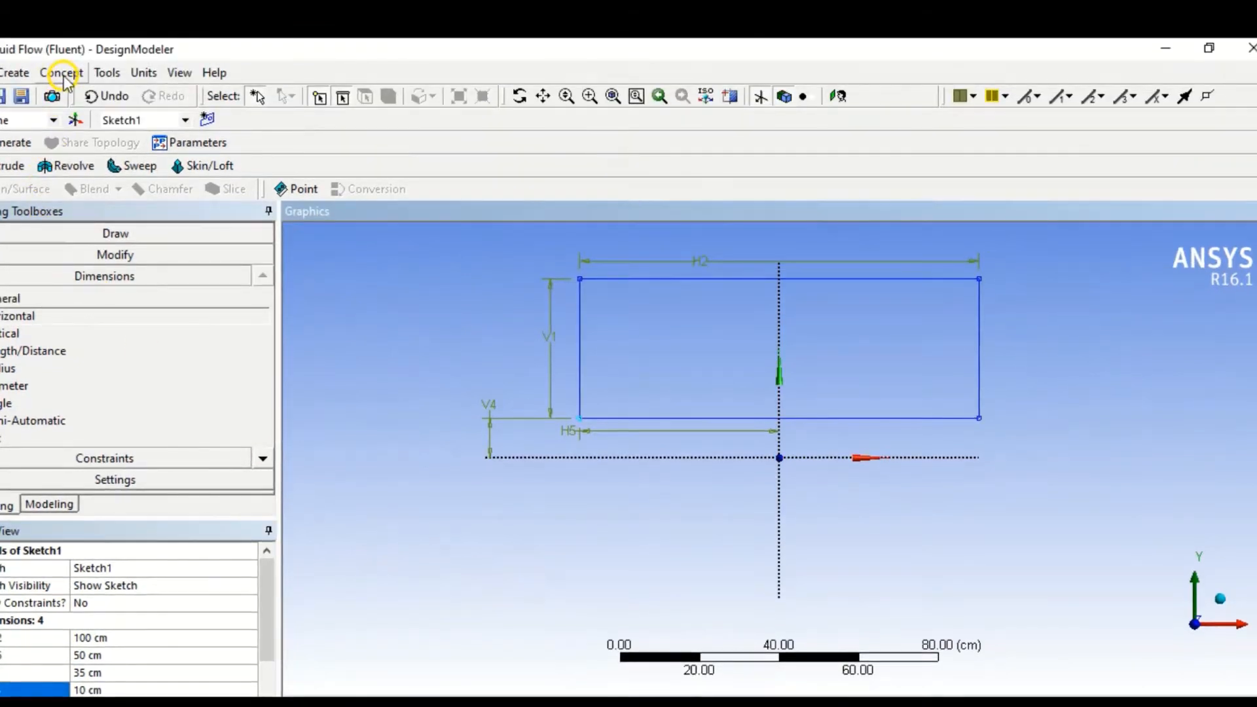
click(61, 73)
click(87, 213)
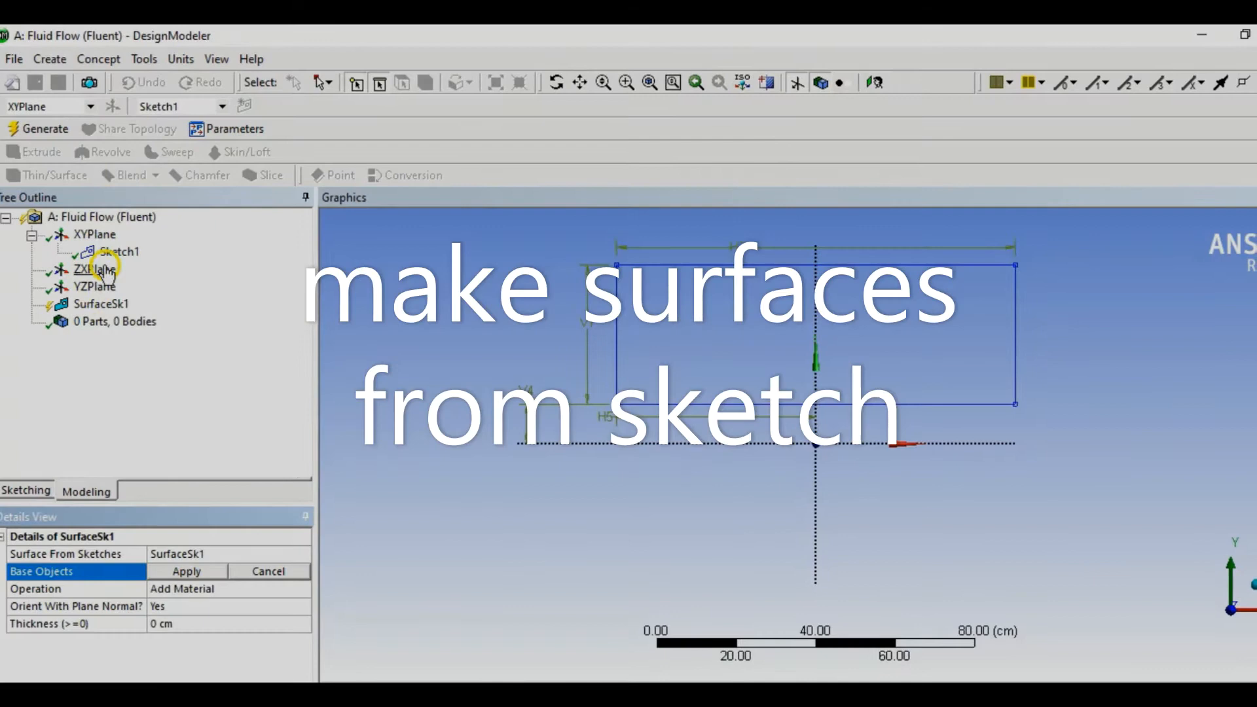
click(116, 252)
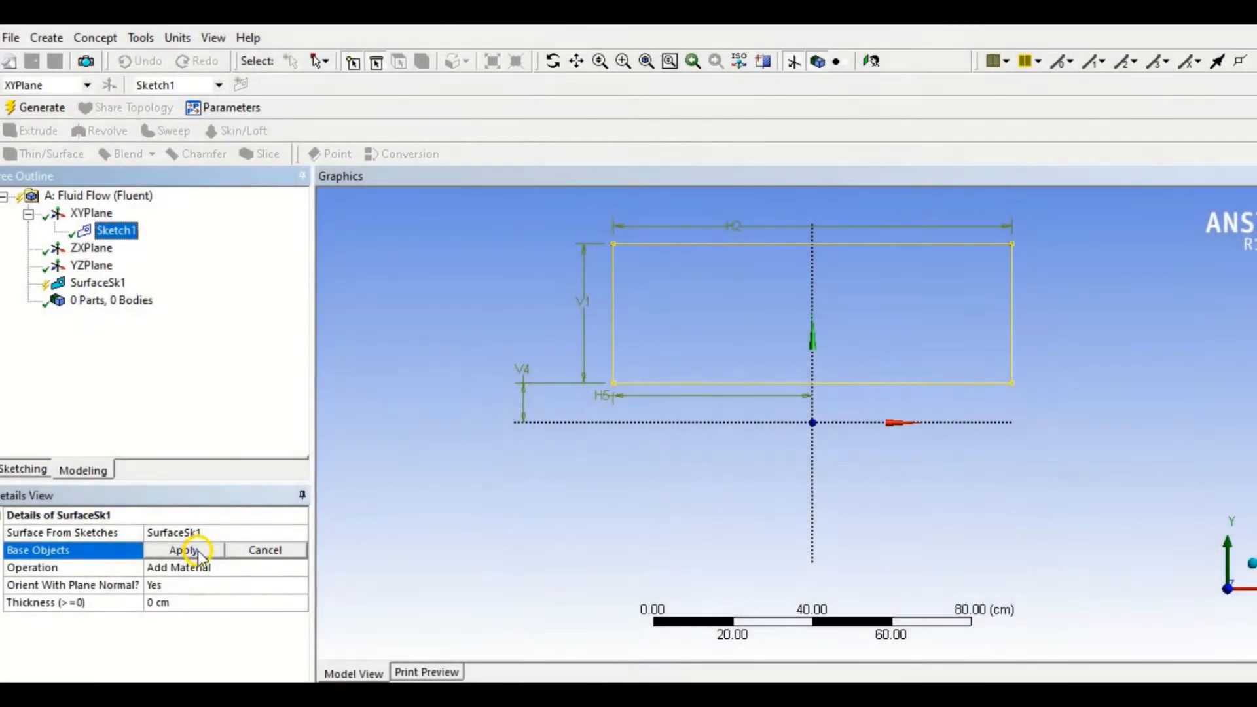
click(186, 550)
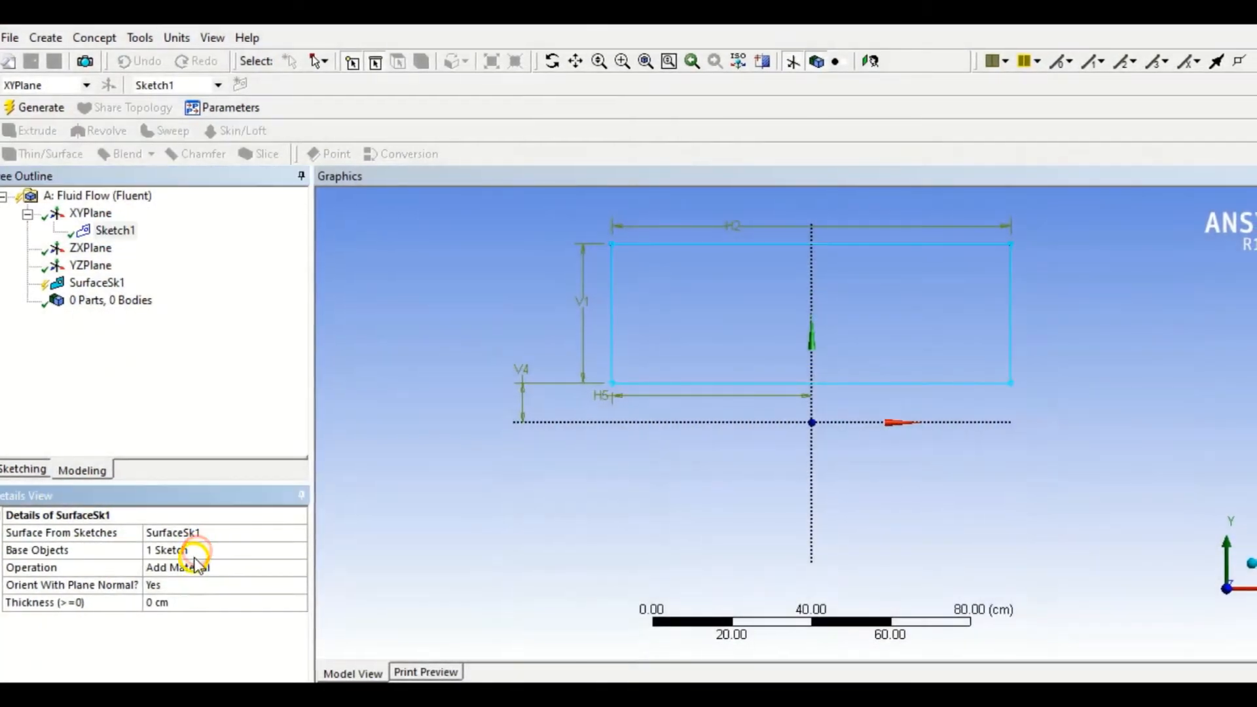
click(26, 131)
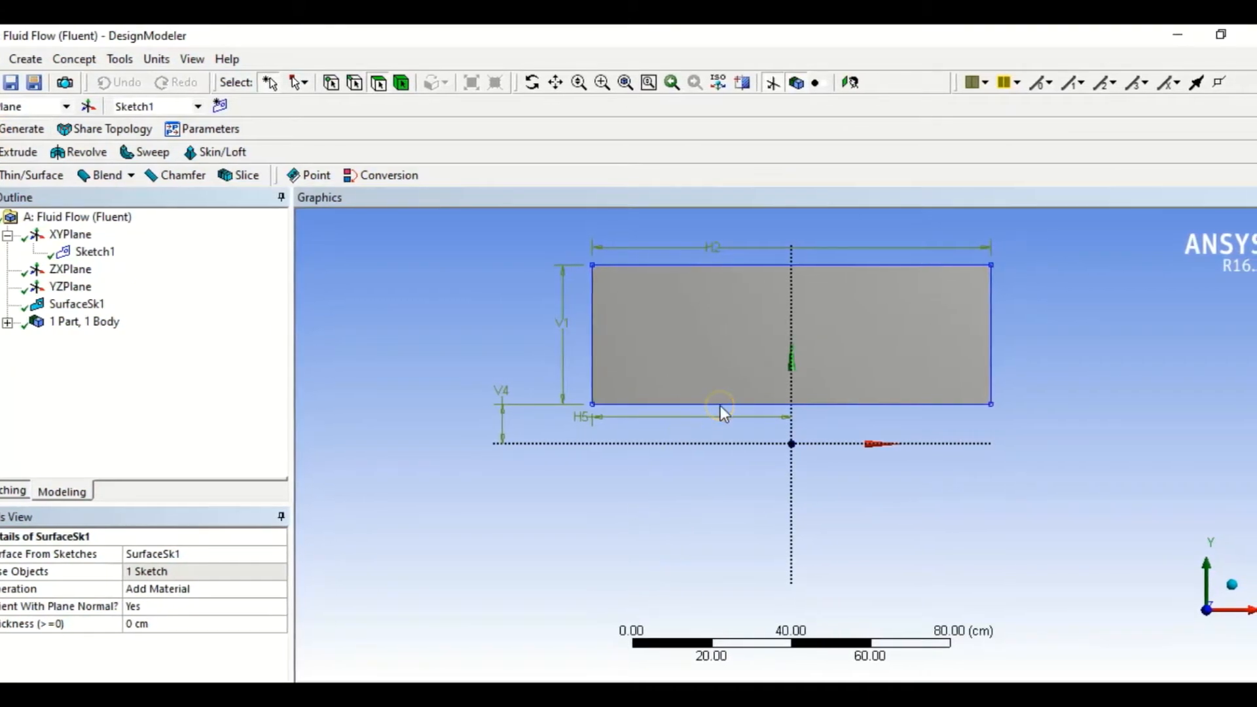
- Create a named selection called bottom from the rectangle's lower edge and generate it
click(352, 82)
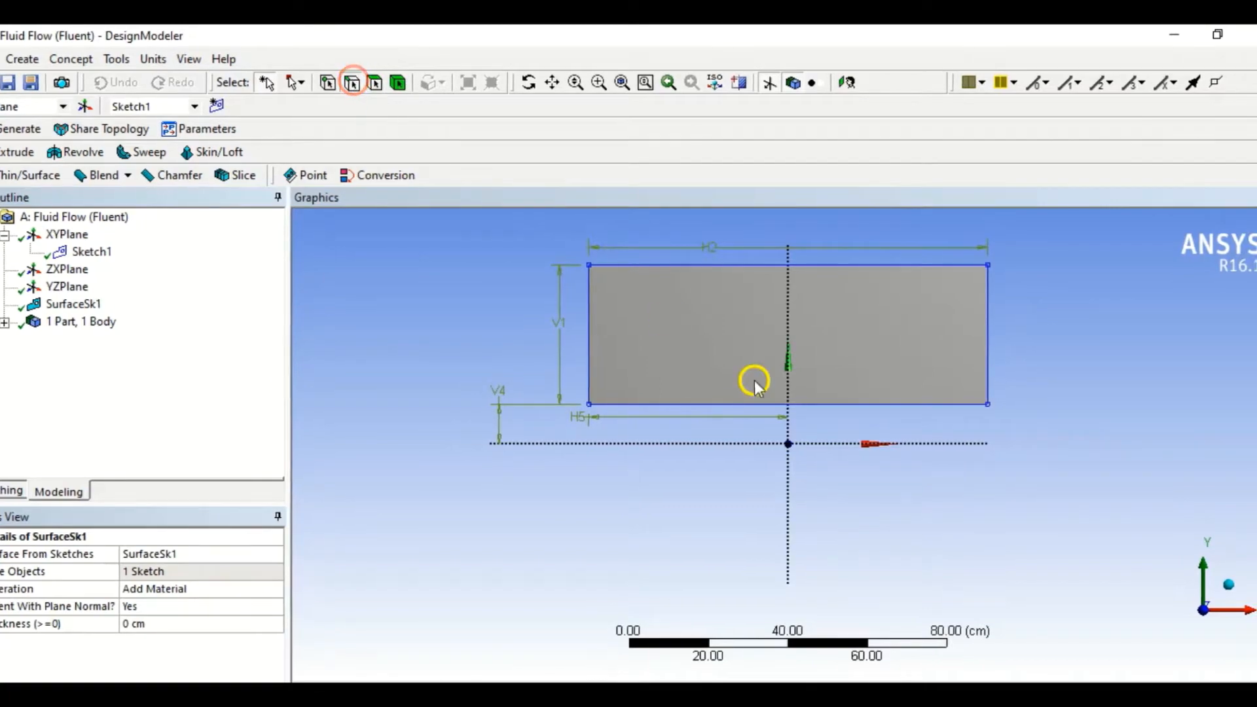
click(738, 404)
right_click(674, 488)
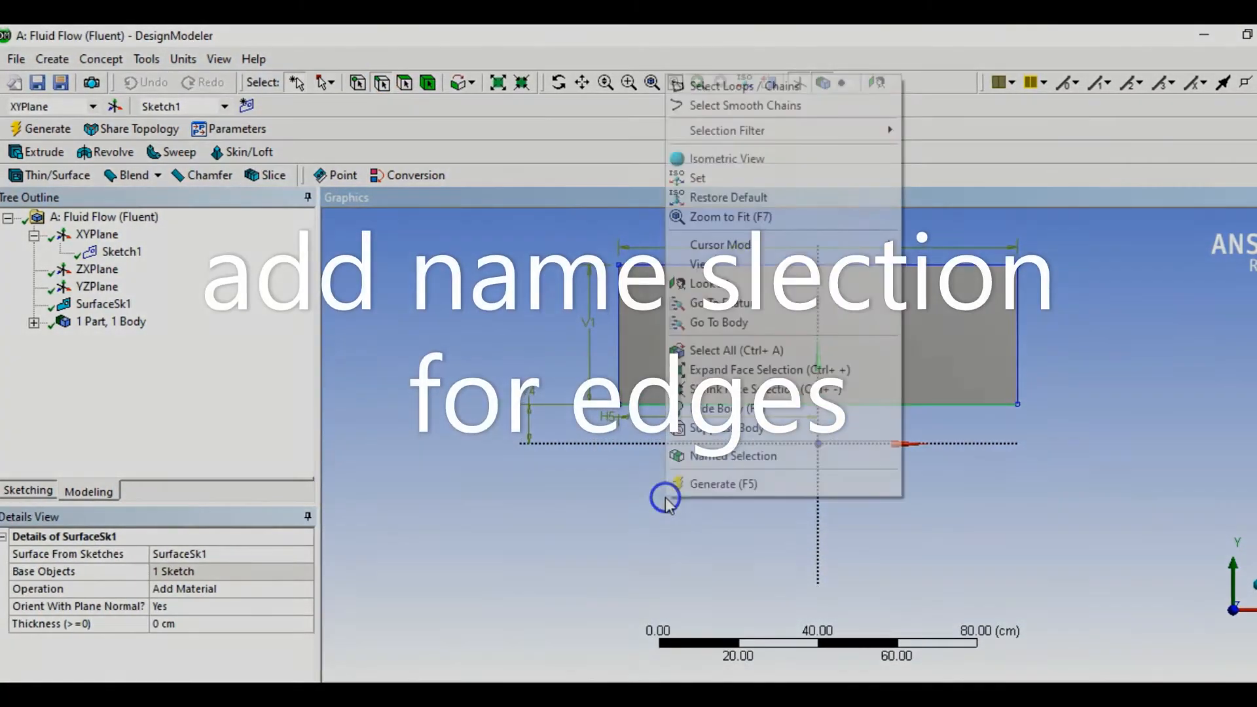
click(712, 455)
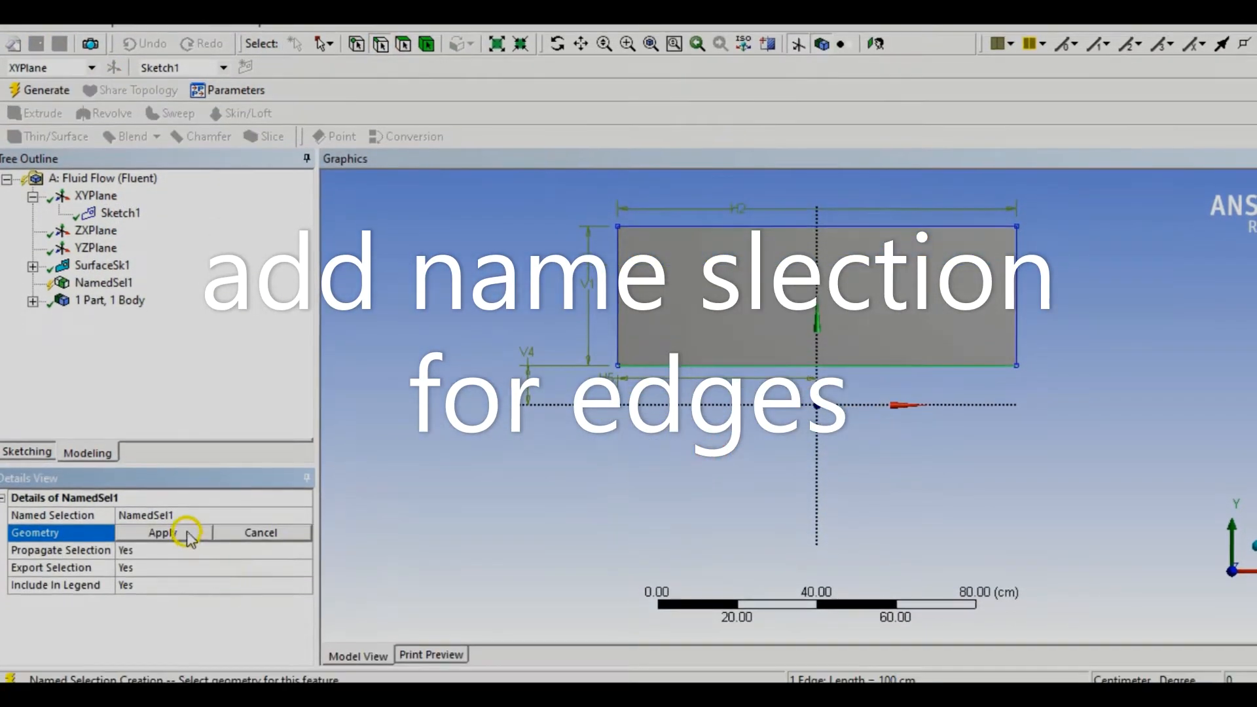
click(183, 571)
click(194, 554)
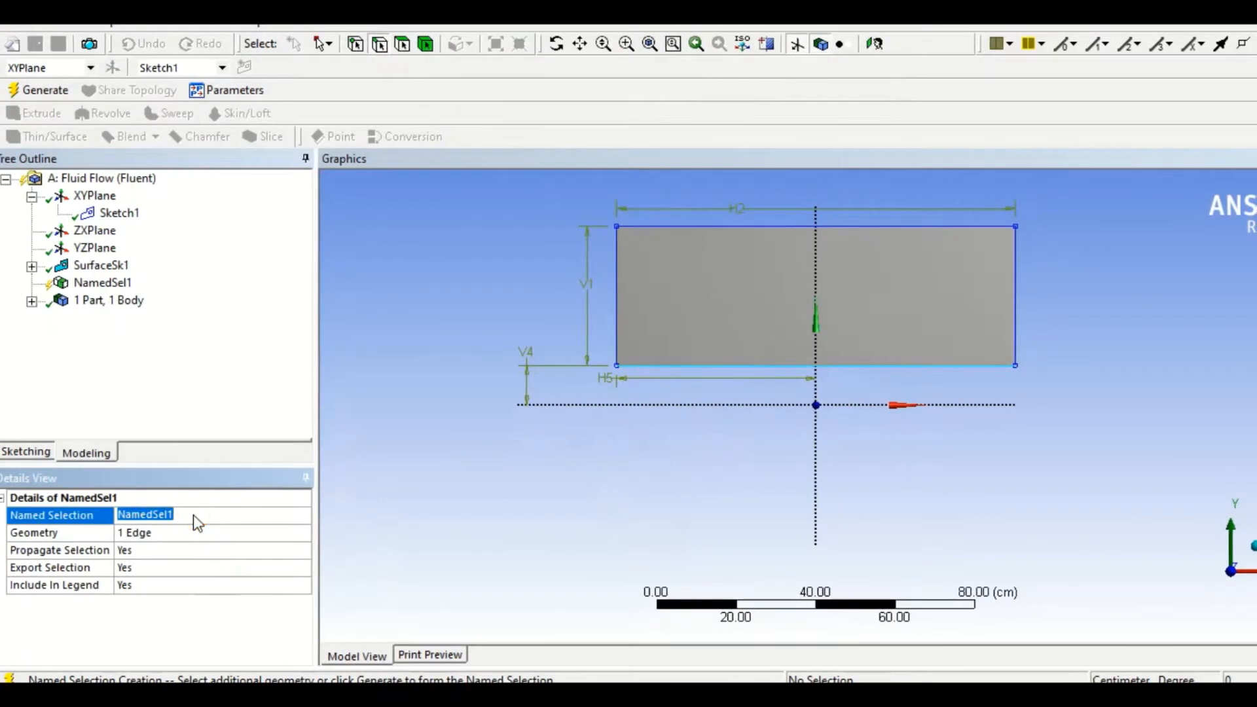
text(bott)
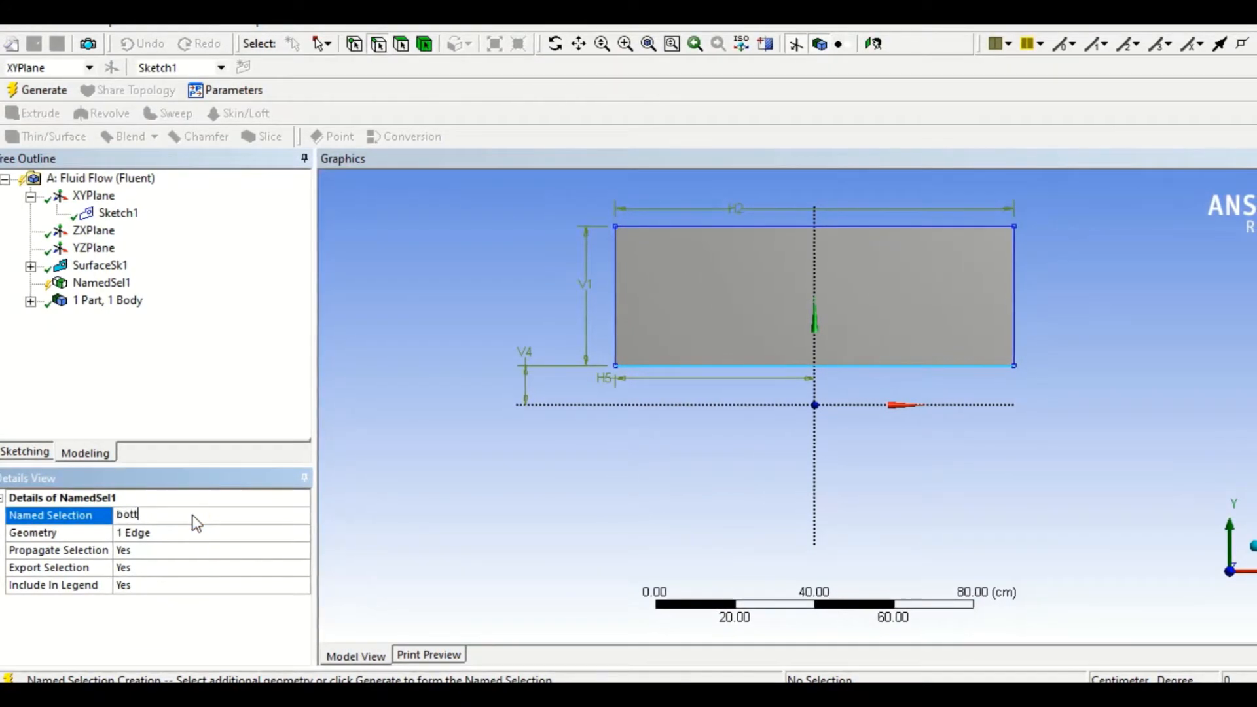
text(om)
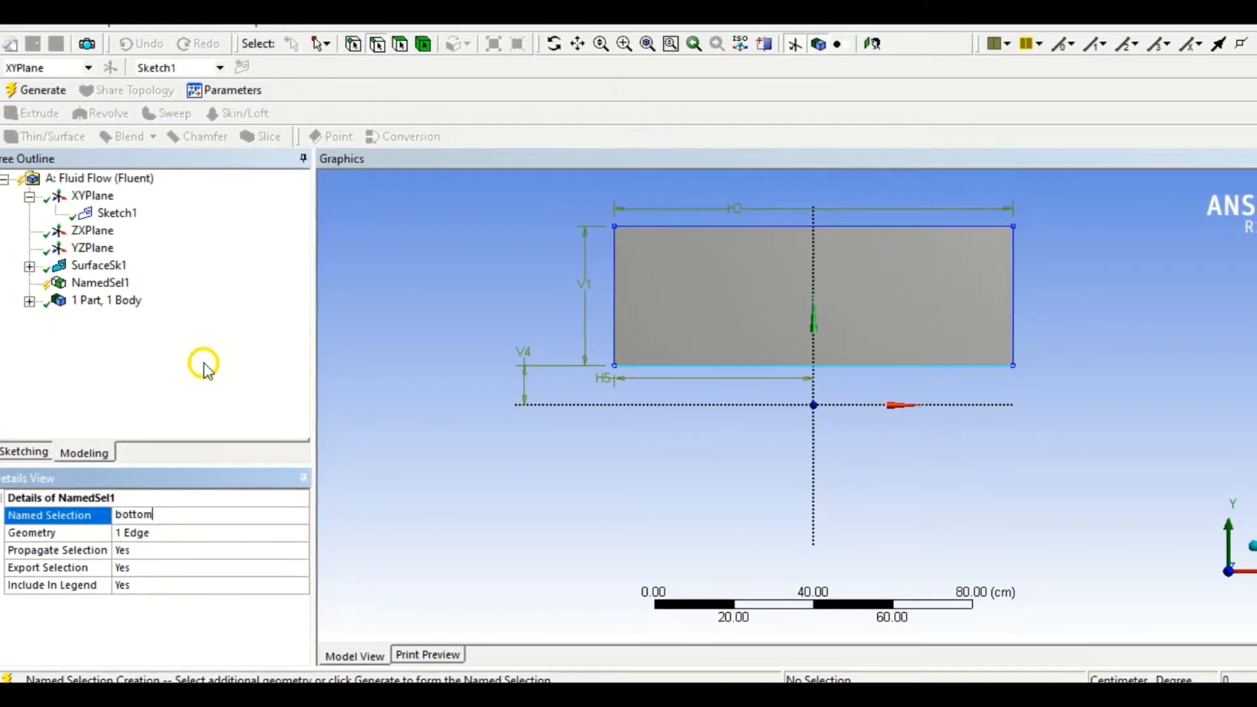
click(40, 89)
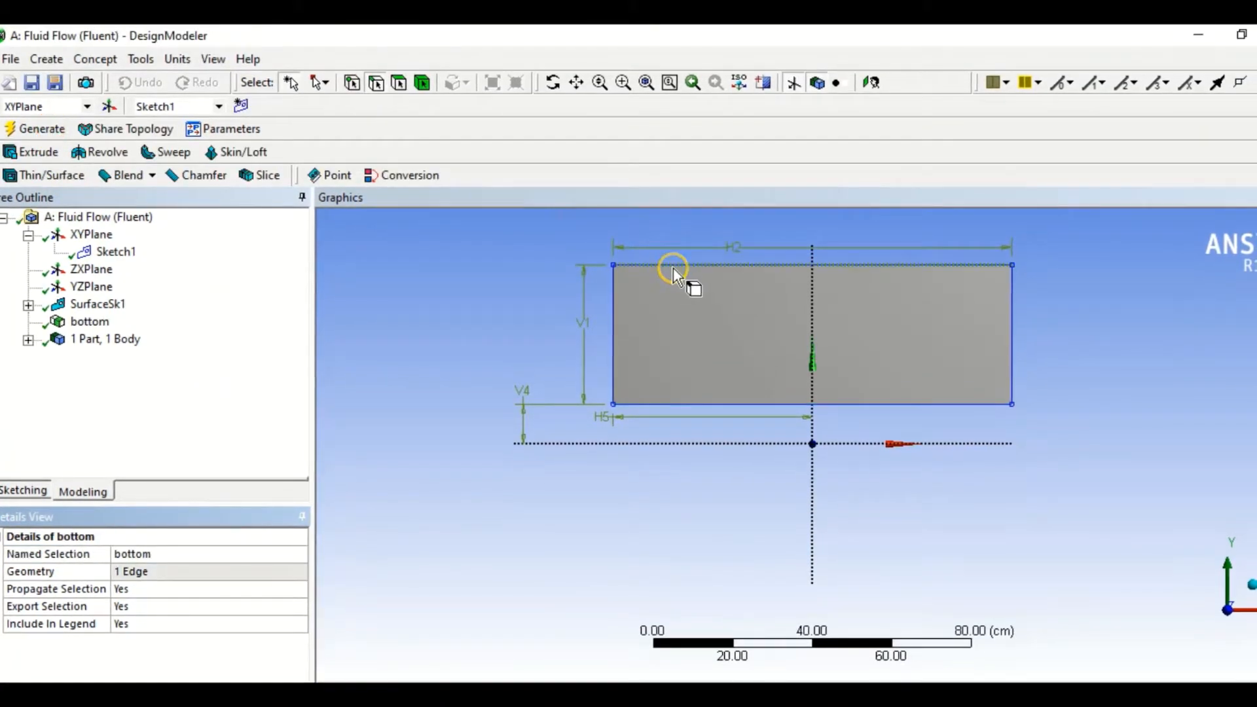
- Create a named selection called top from the rectangle's upper edge and generate it
click(673, 266)
right_click(521, 305)
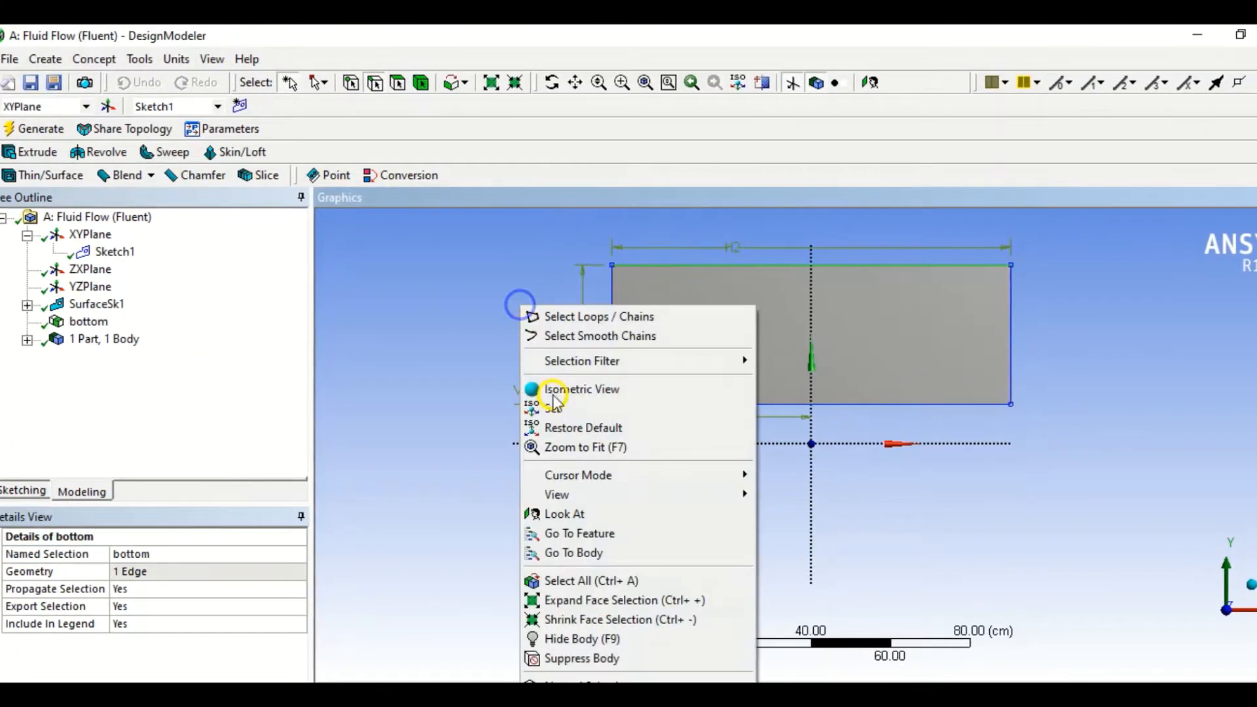
click(561, 682)
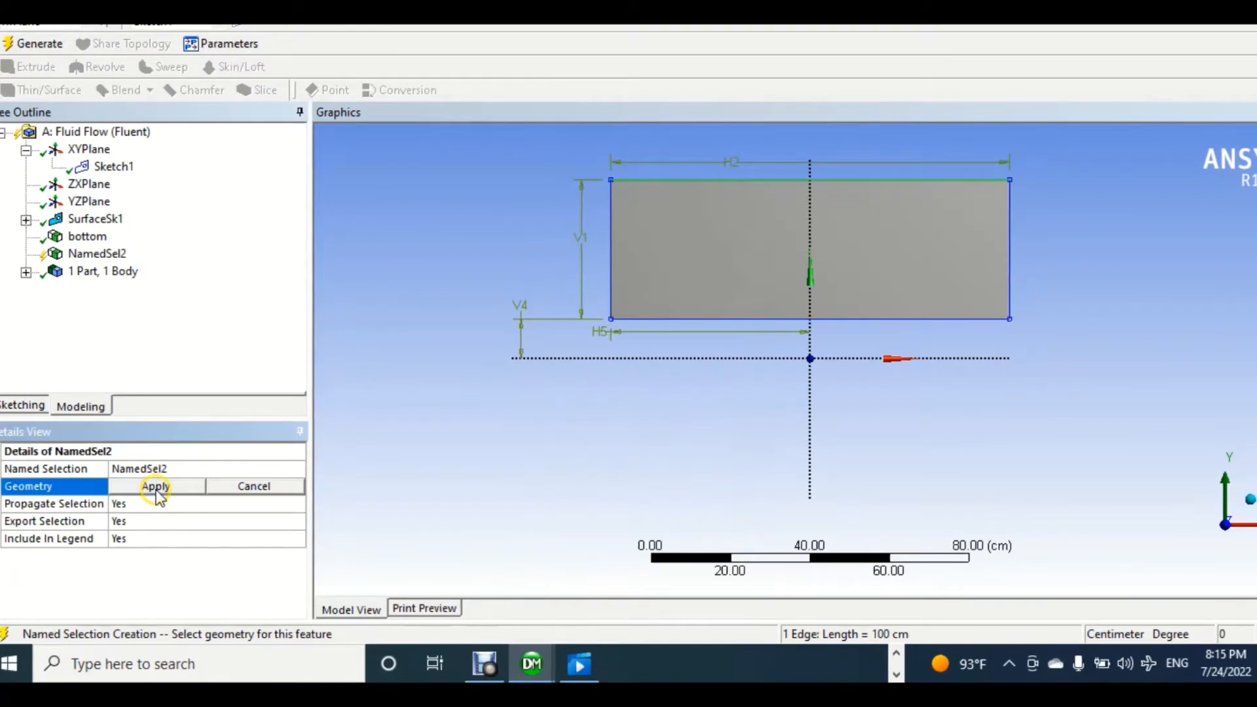
click(157, 488)
click(179, 468)
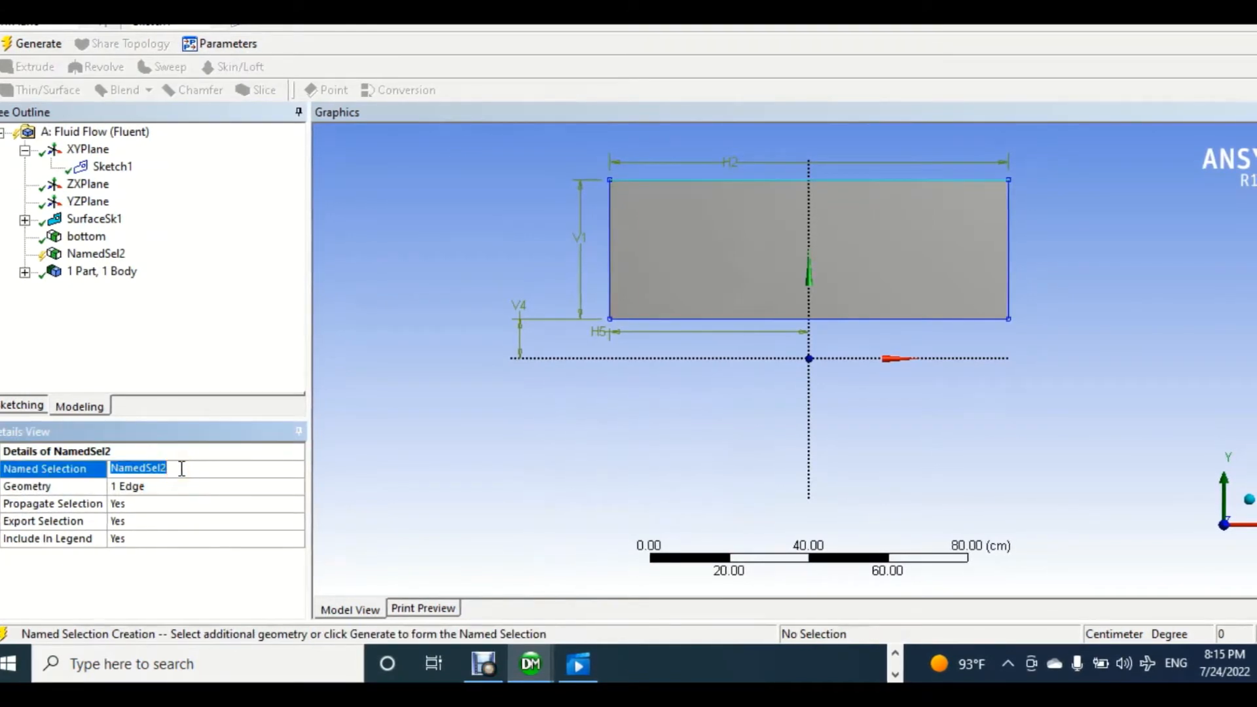
text(top)
key(Return)
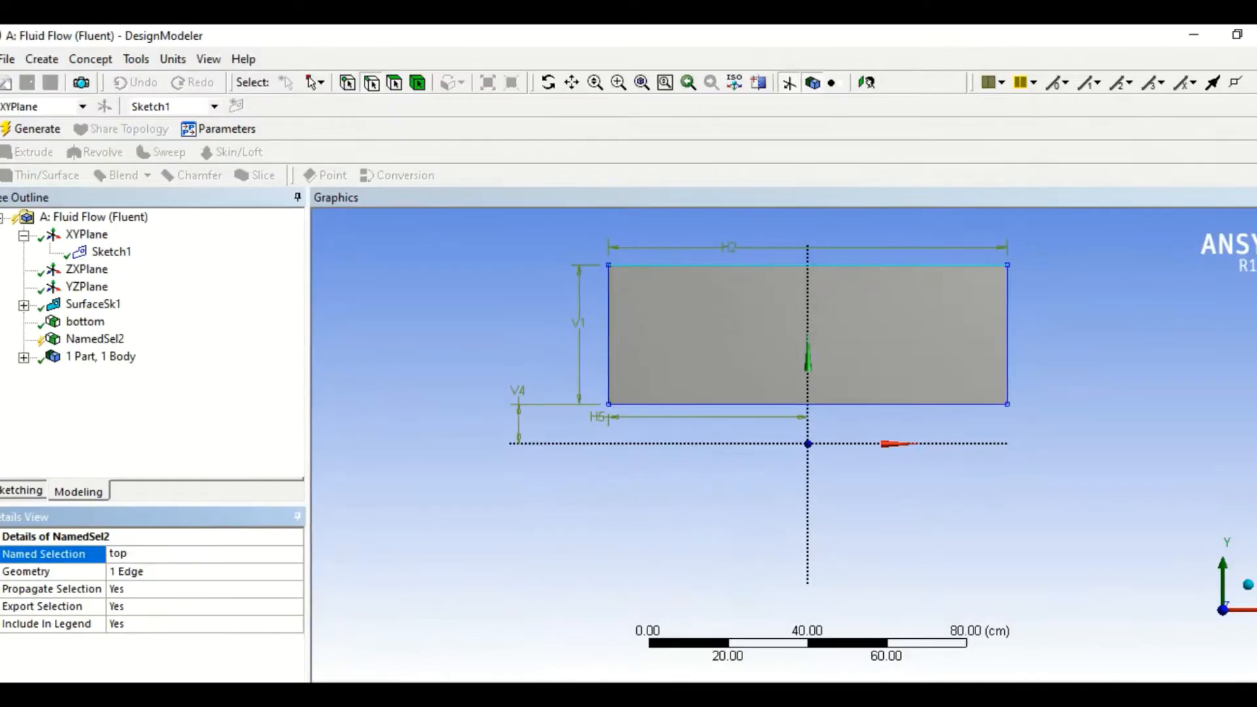
click(46, 129)
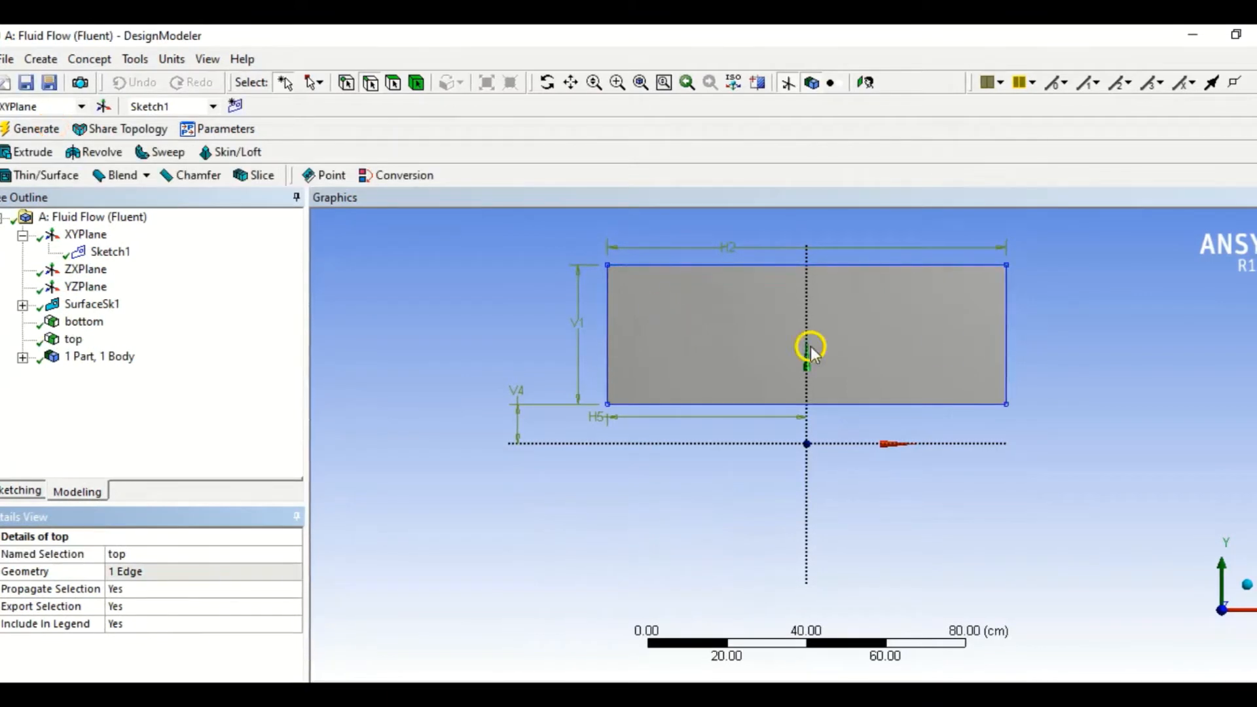
click(1010, 320)
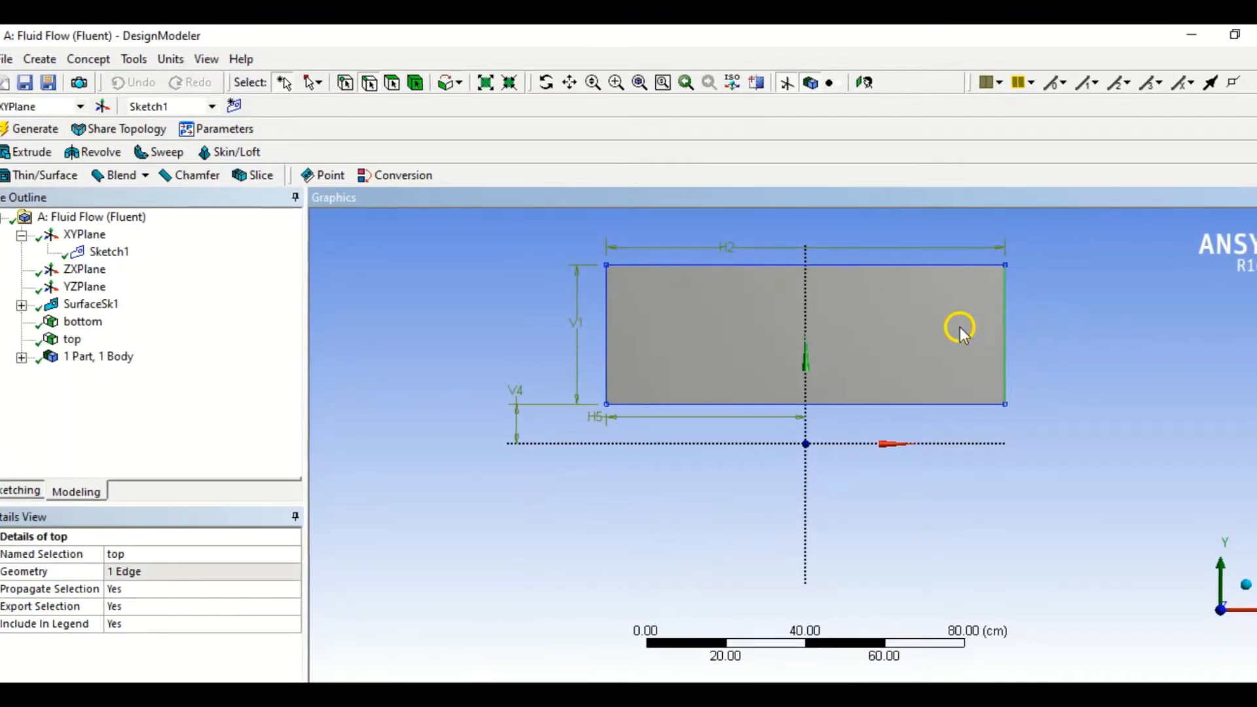
right_click(433, 331)
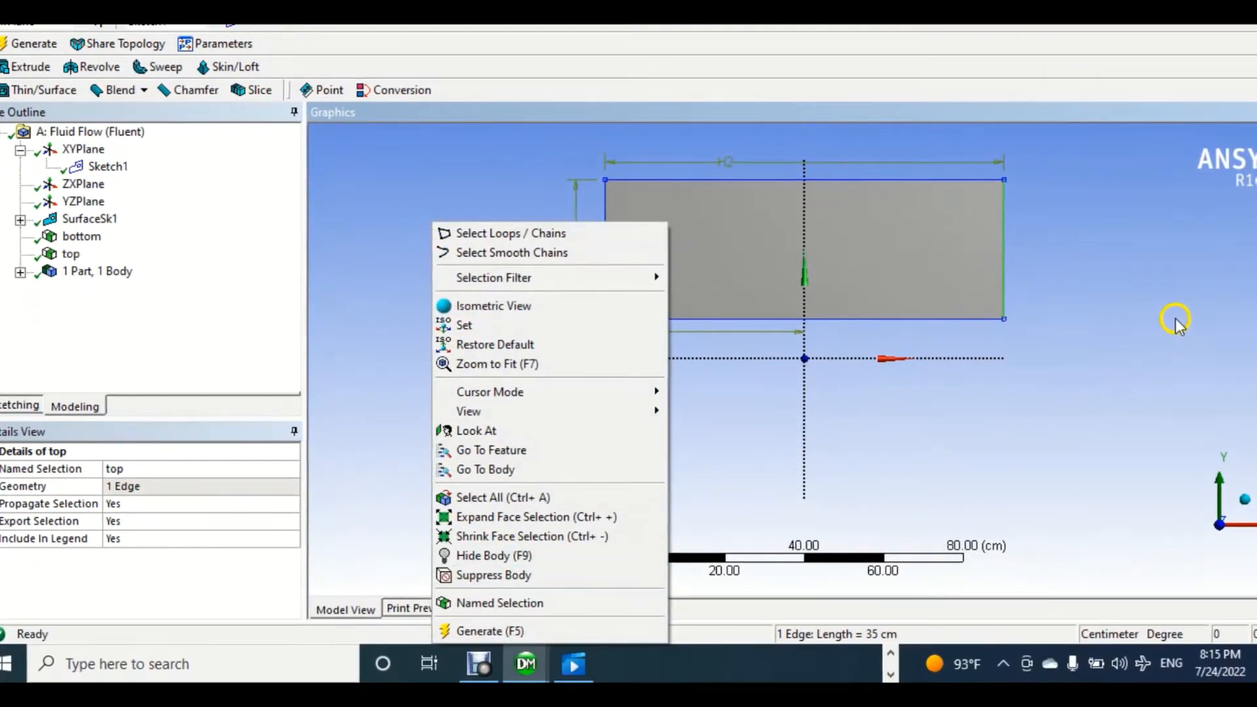
click(1106, 380)
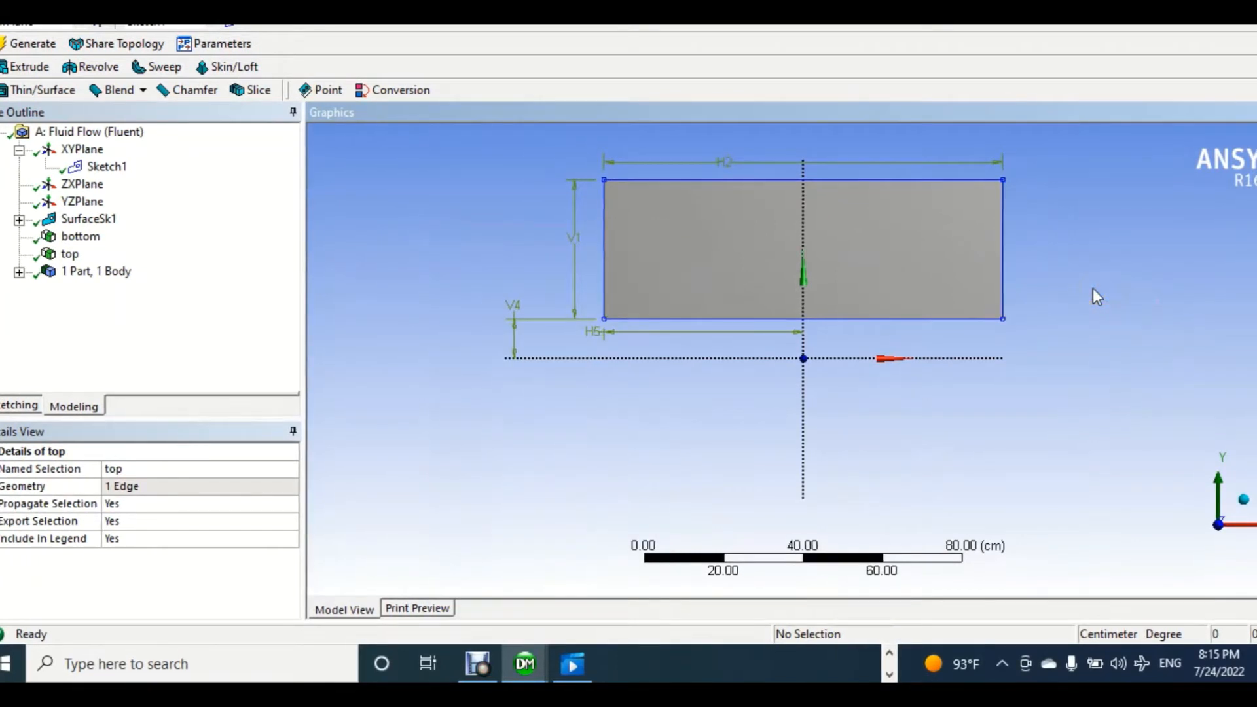
click(603, 229)
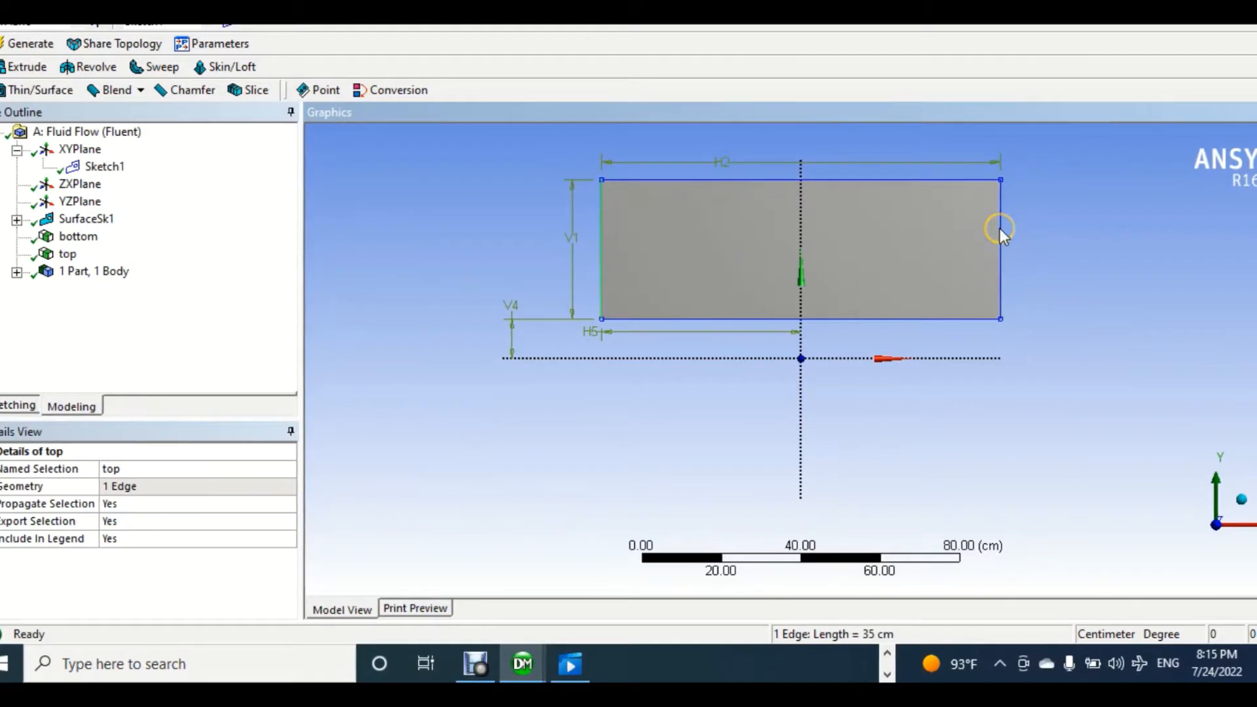
click(1001, 230)
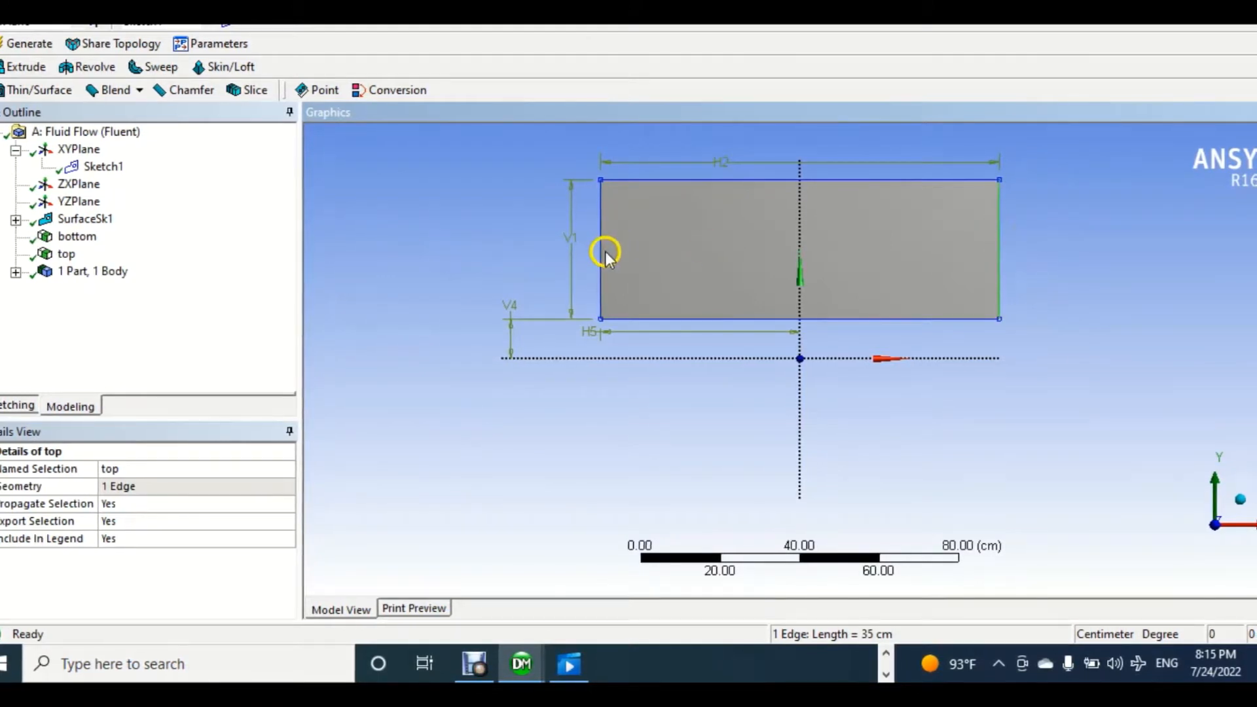
click(996, 242)
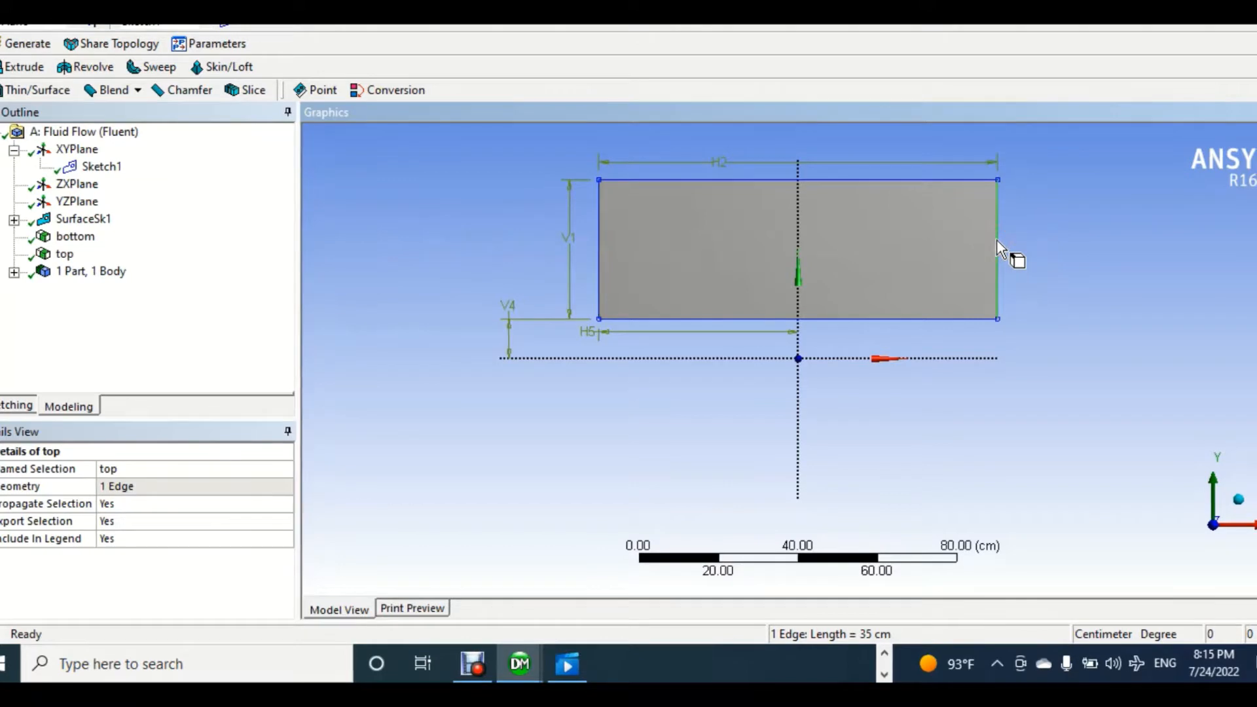
- Create one named selection called sides from the rectangle's left and right vertical edges and generate it
click(599, 266)
ctrl+click(995, 244)
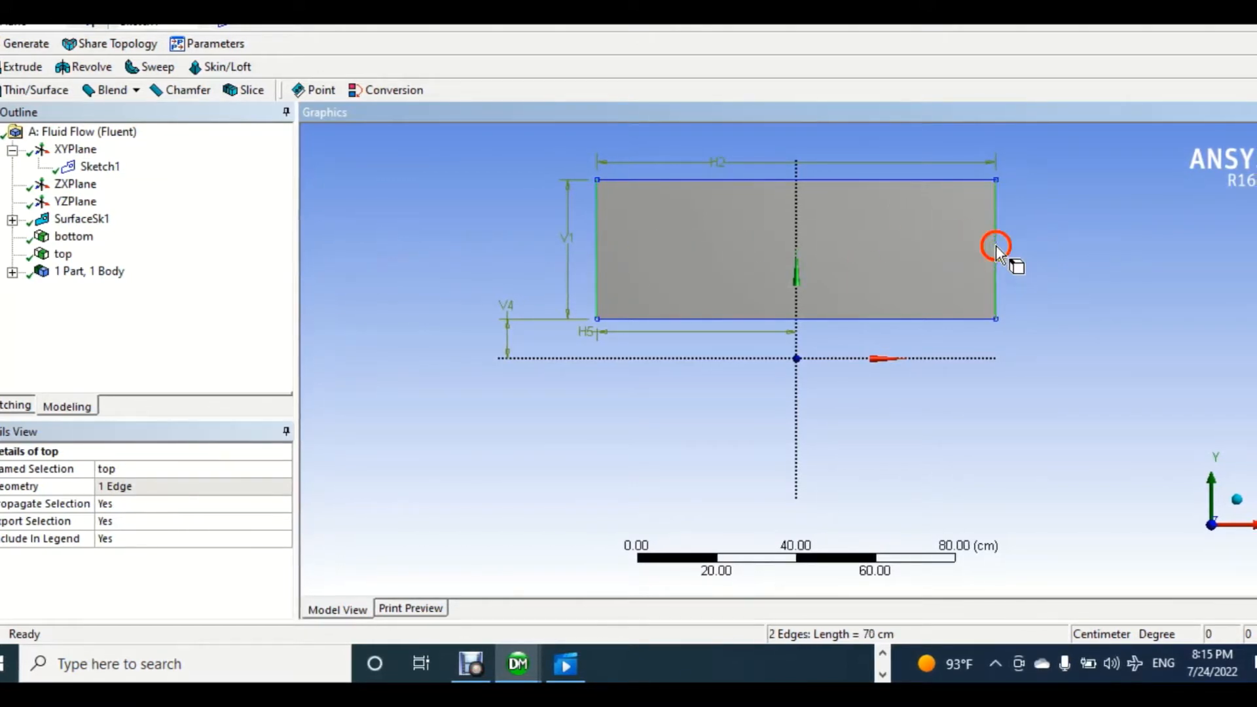
right_click(444, 230)
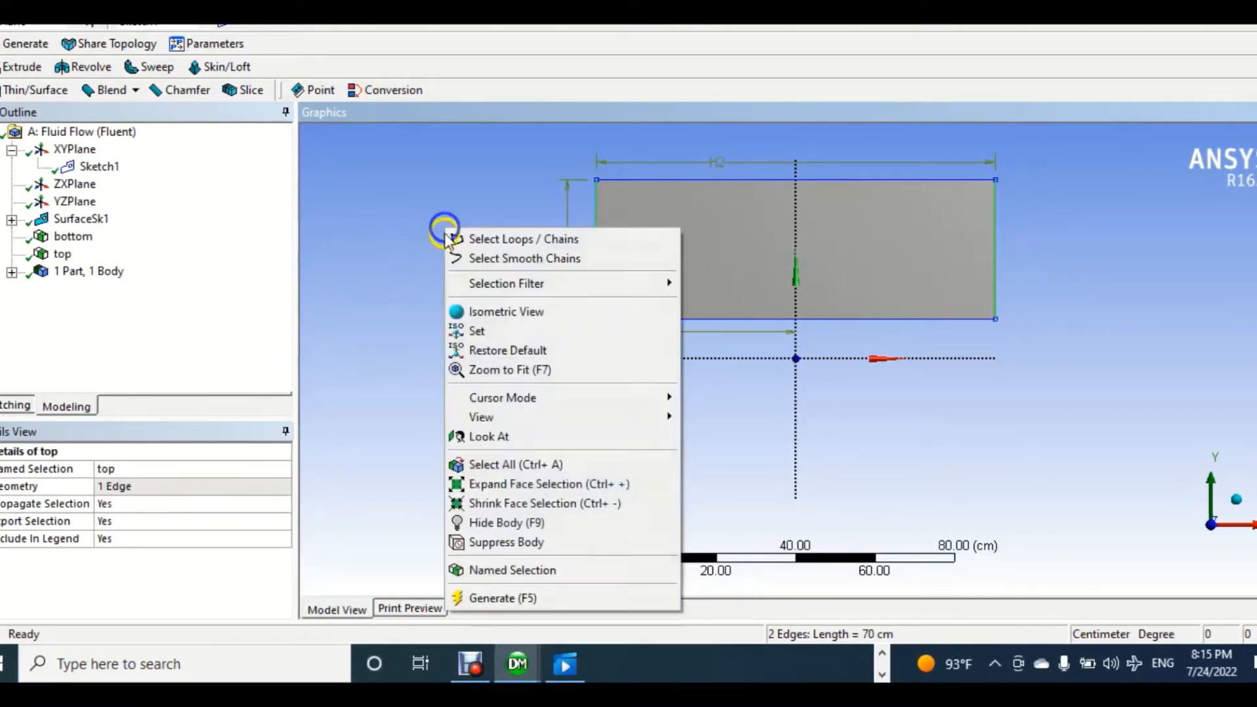
click(493, 579)
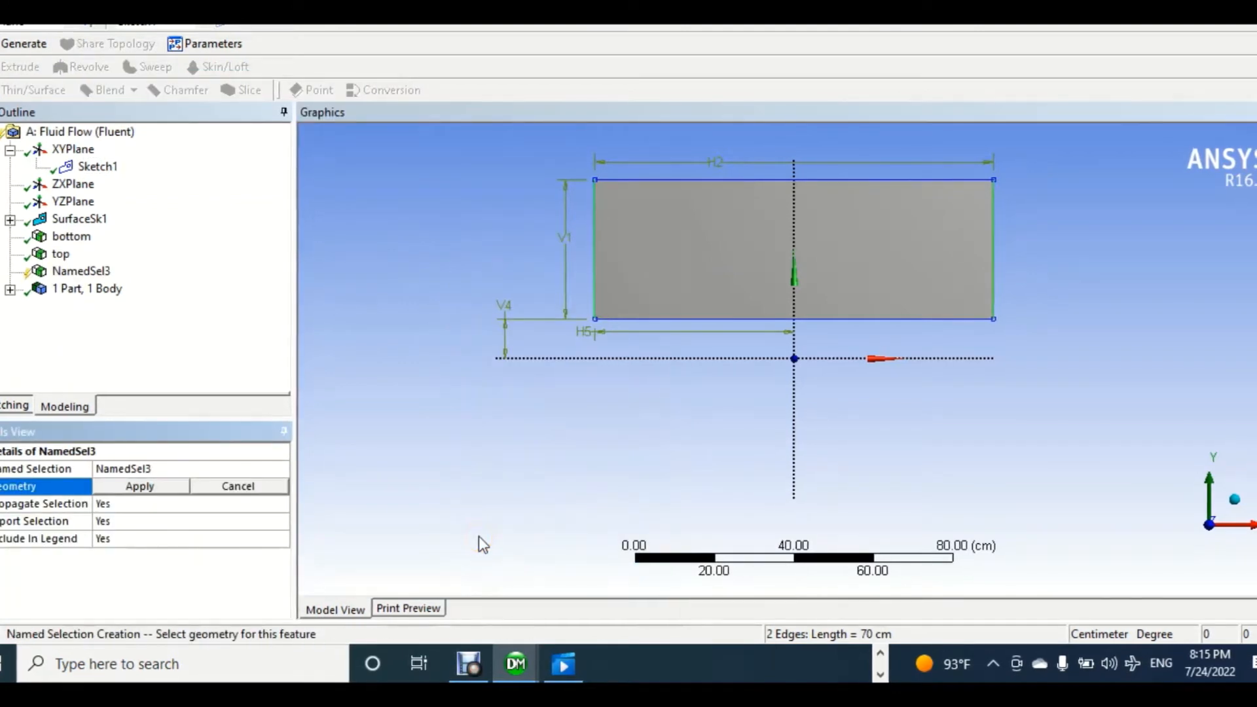
click(140, 486)
click(170, 470)
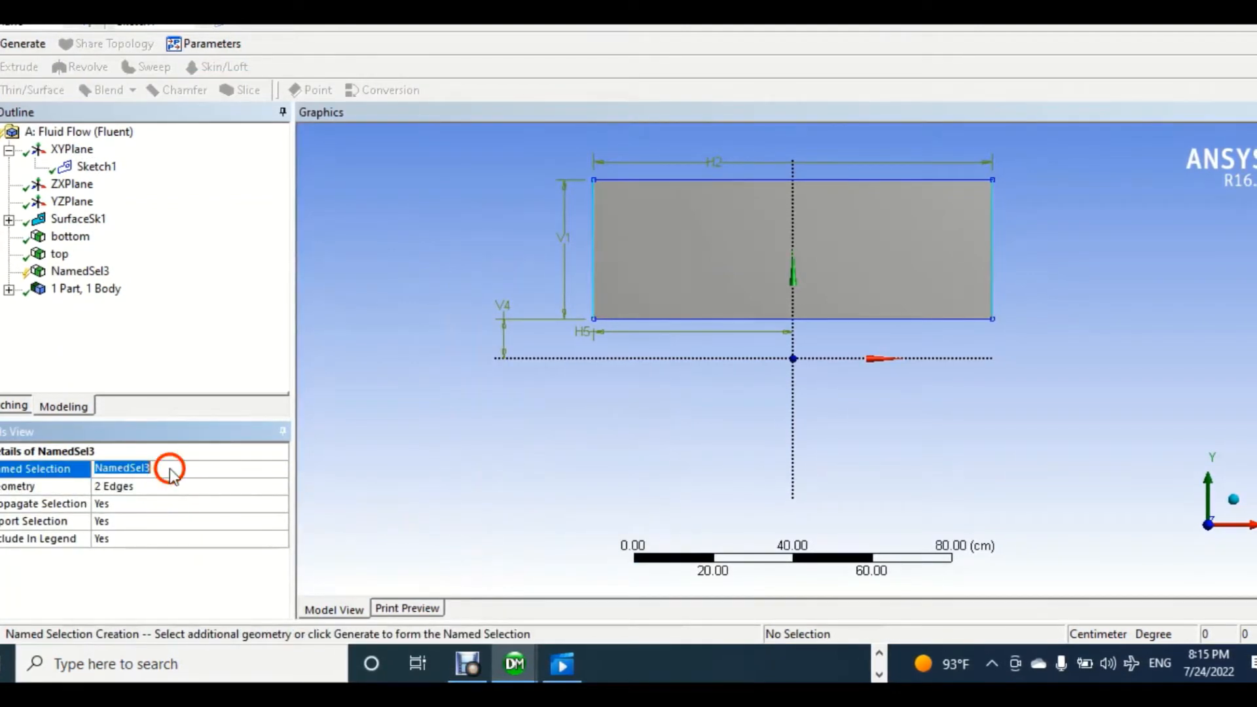
text(side)
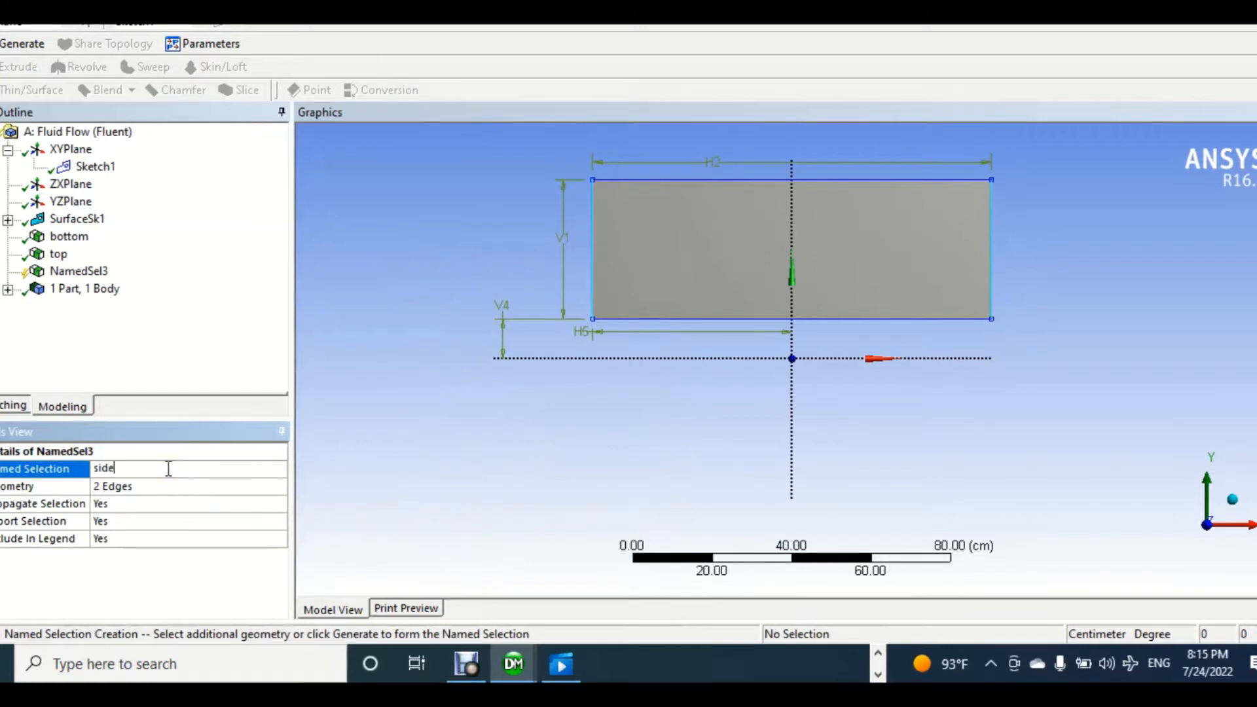
text(s)
click(8, 49)
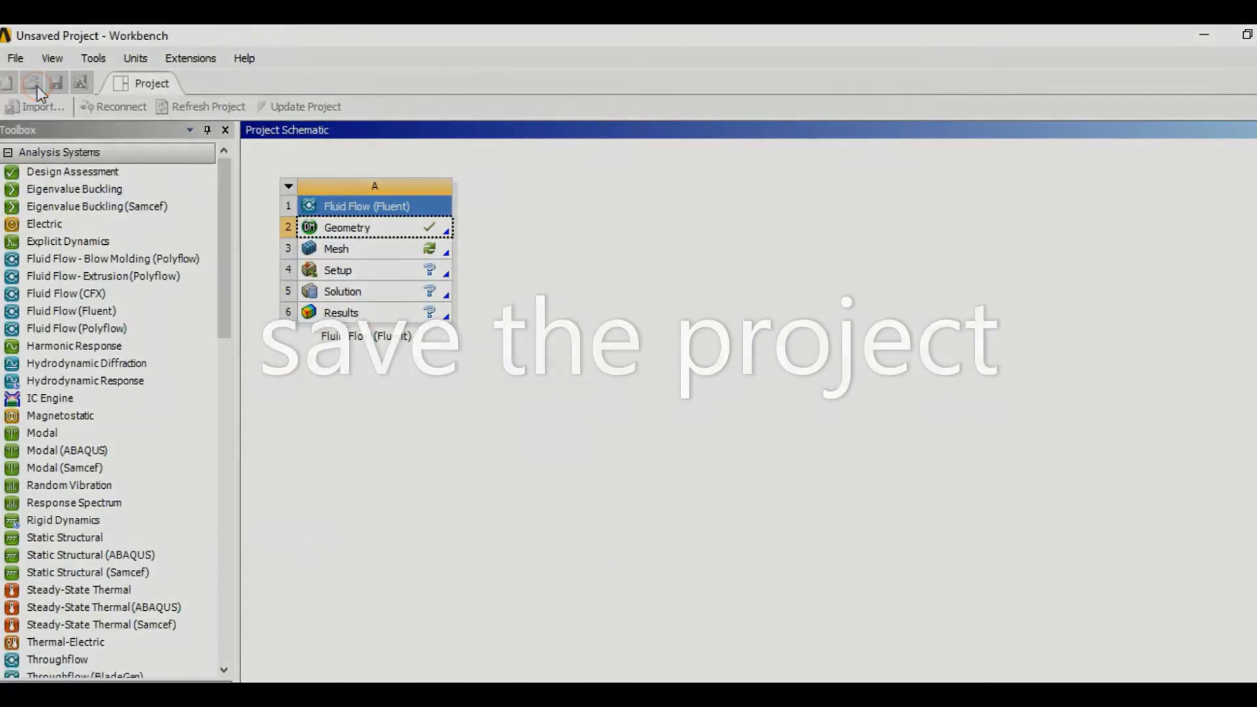
- Switch to Workbench, start saving the unsaved project and choose Local Disk (E:) as the save location
click(35, 84)
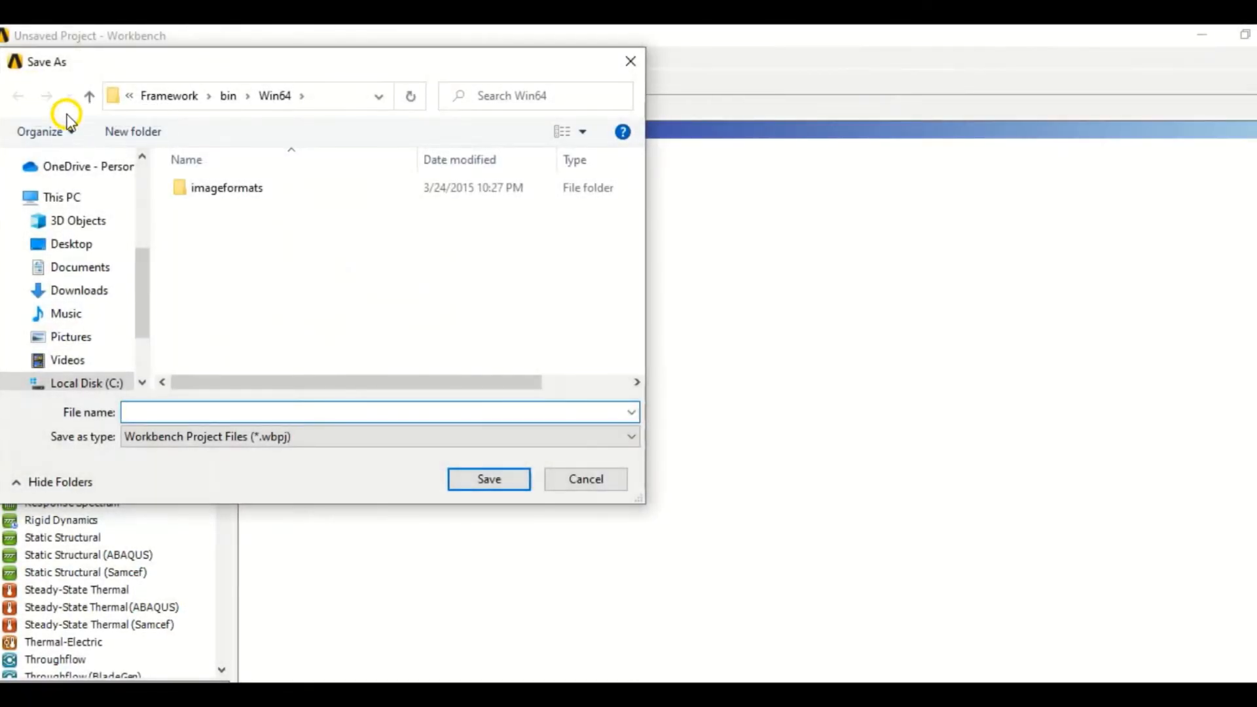
click(376, 98)
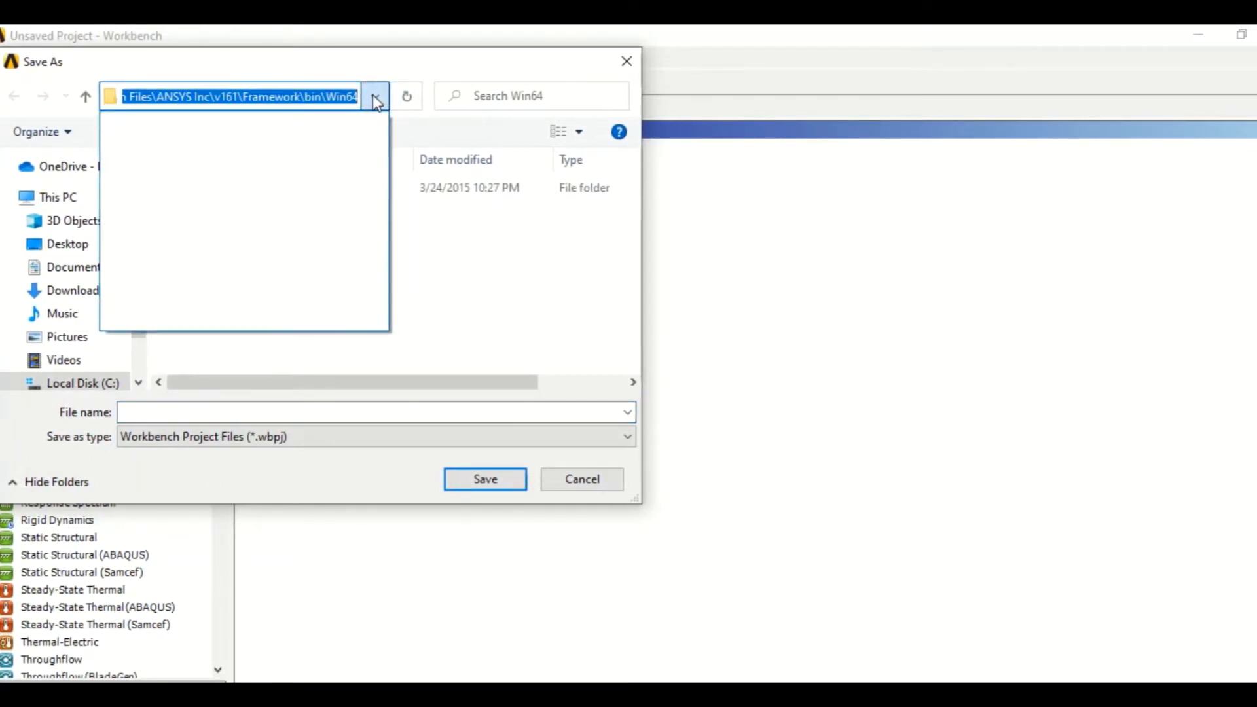
click(375, 97)
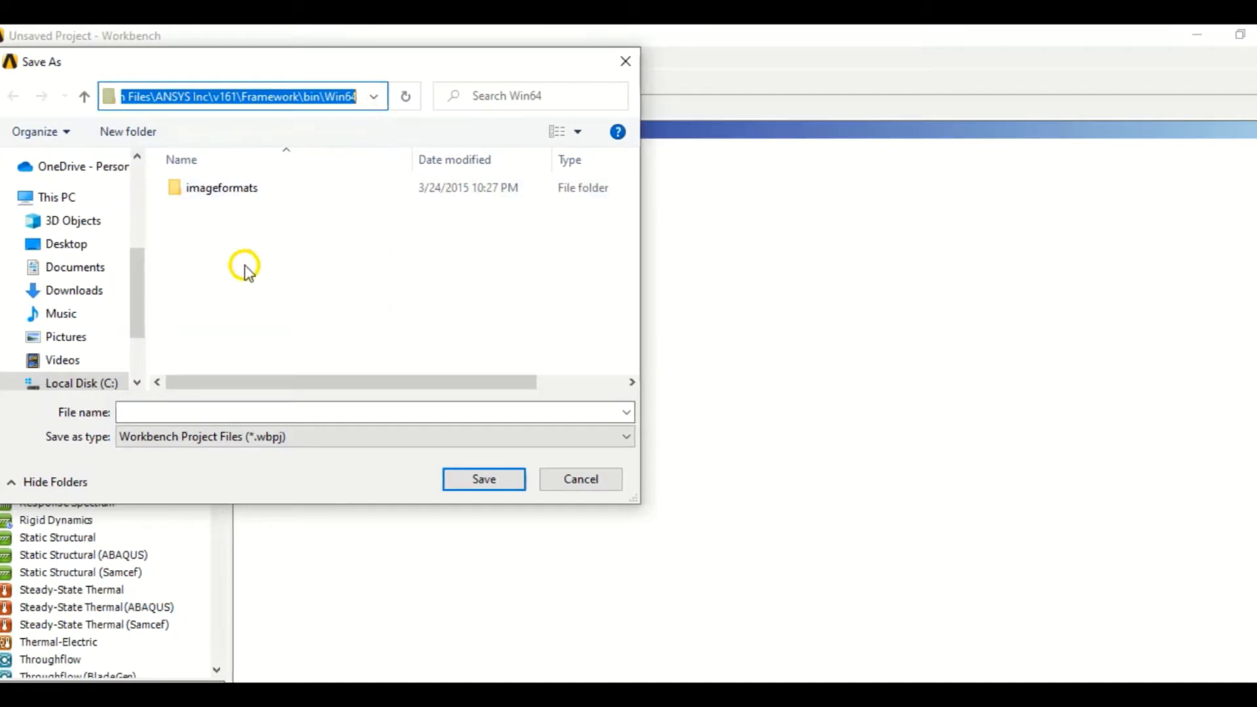
click(62, 198)
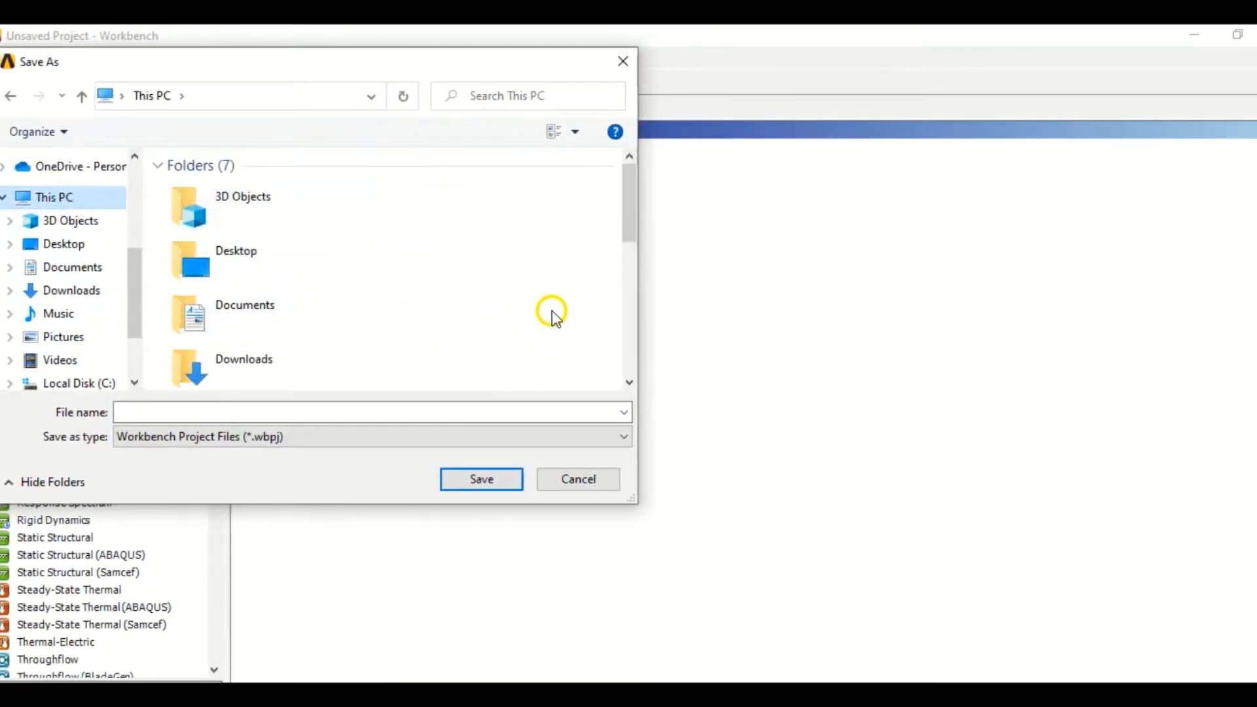
click(628, 344)
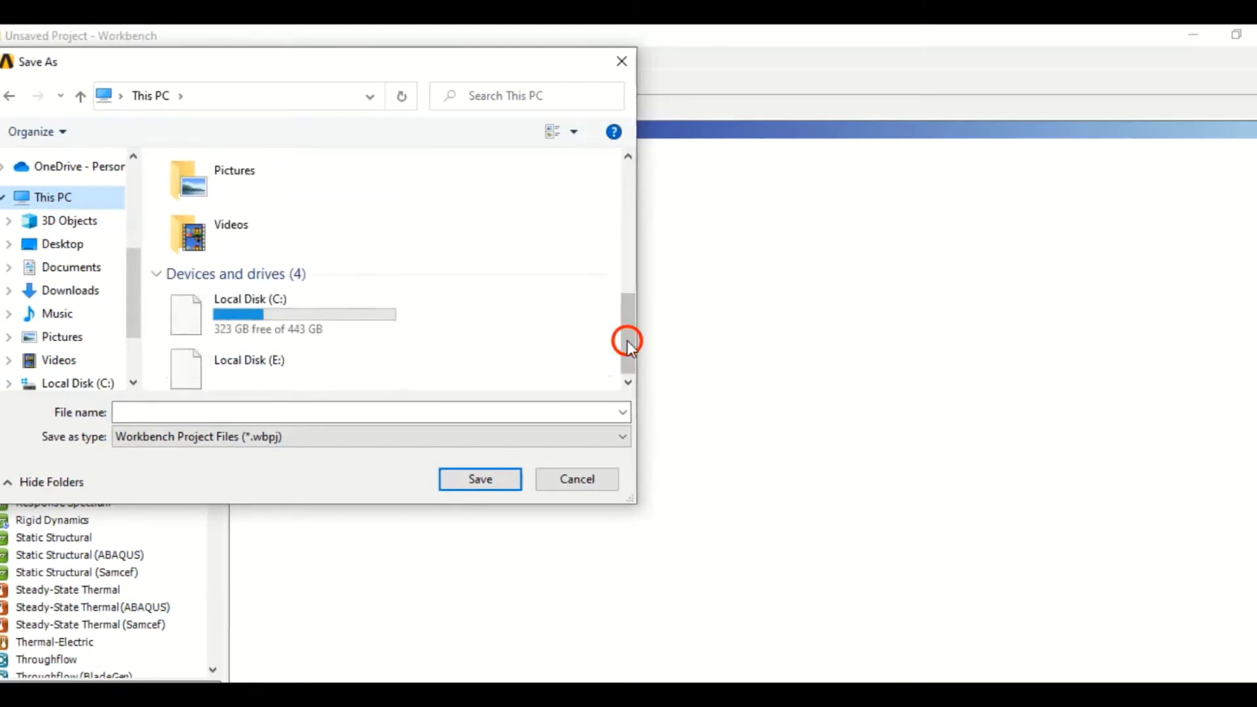
double_click(277, 247)
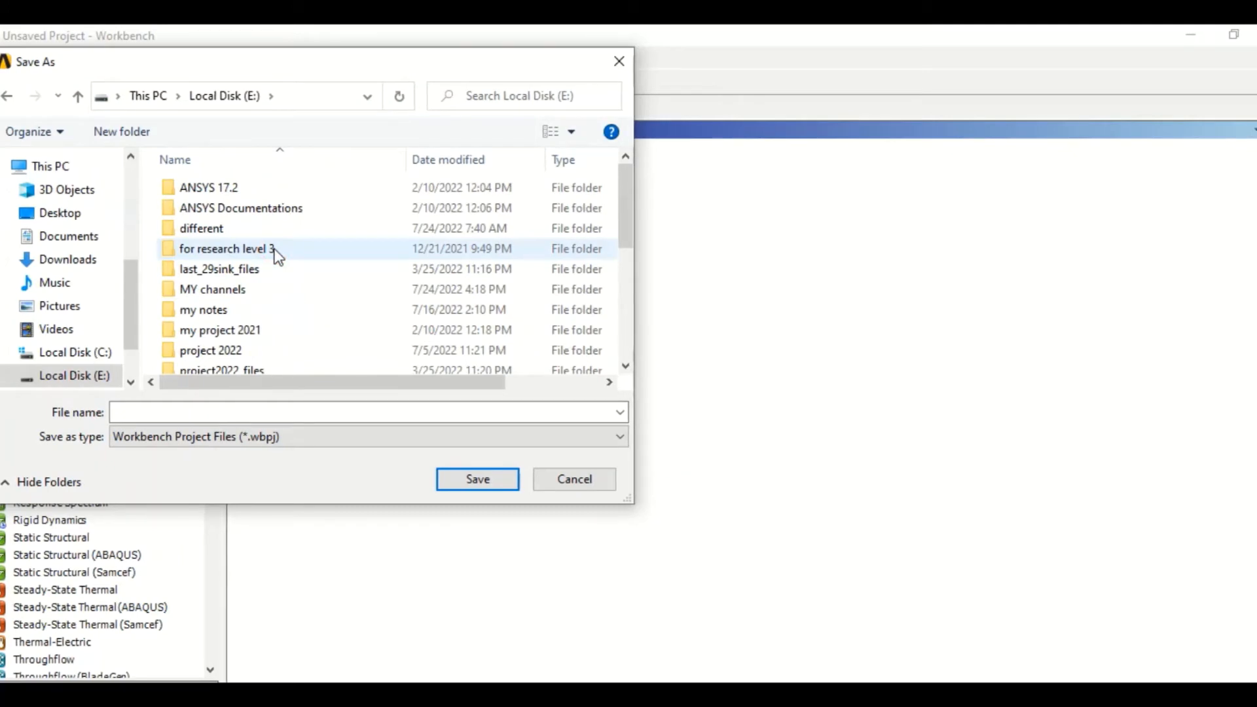
- Save the project on Local Disk (E:) under the file name plate_tutorial
click(200, 412)
scroll(258, 308, down, 2)
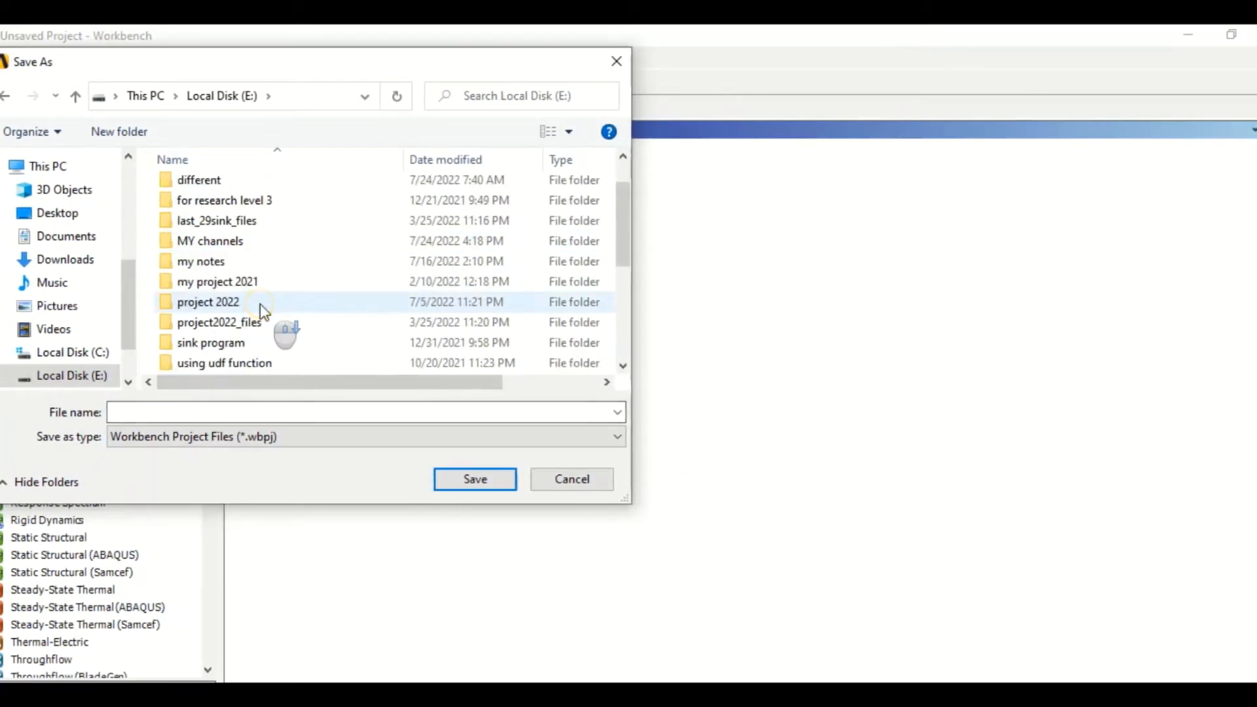
scroll(259, 305, down, 2)
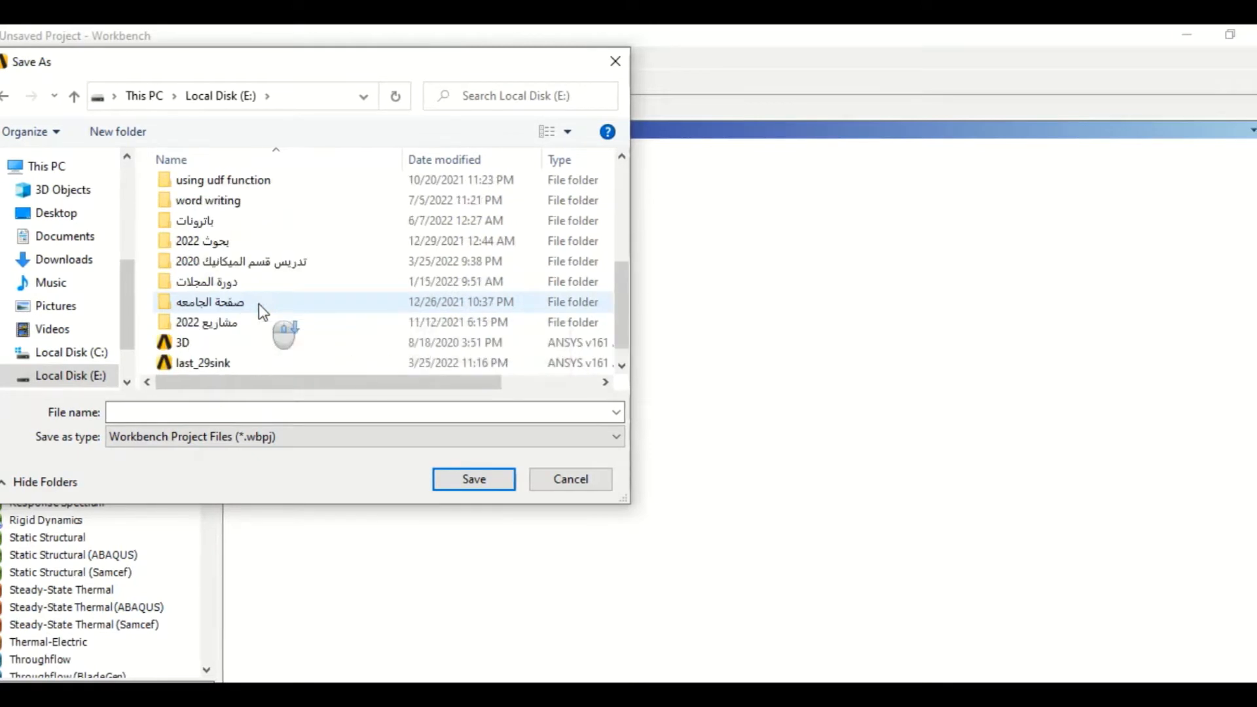
scroll(258, 304, up, 3)
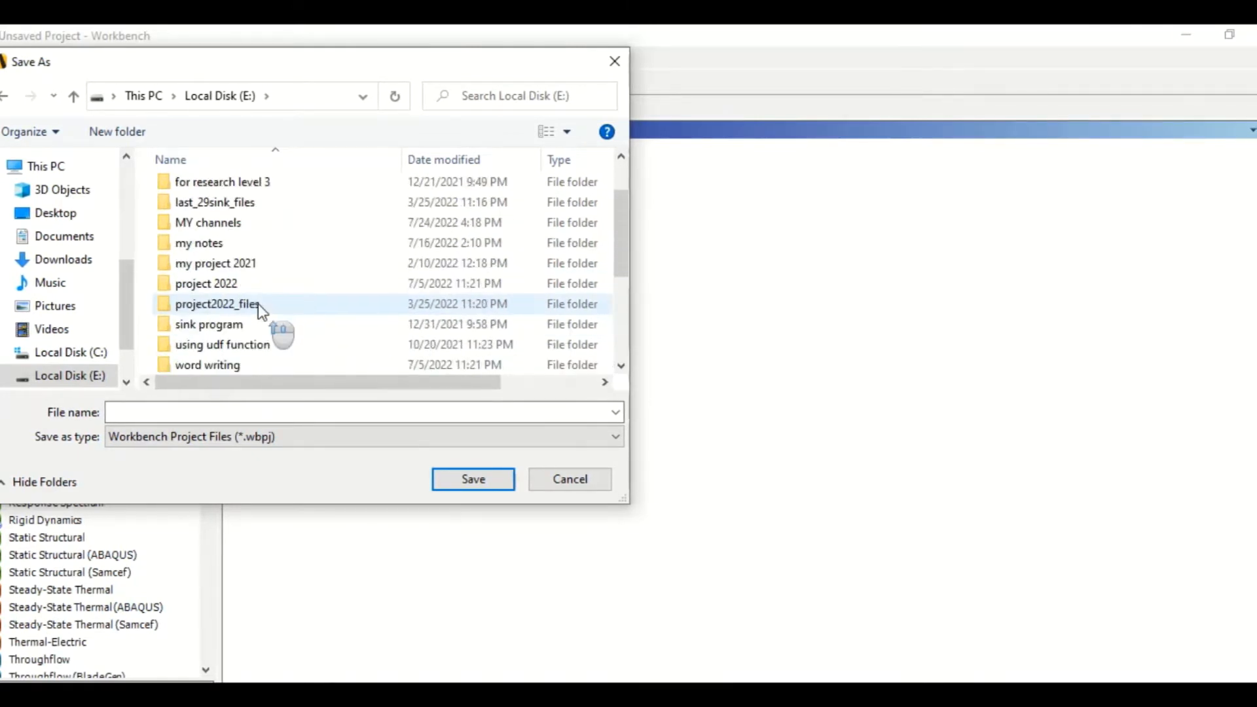
click(178, 411)
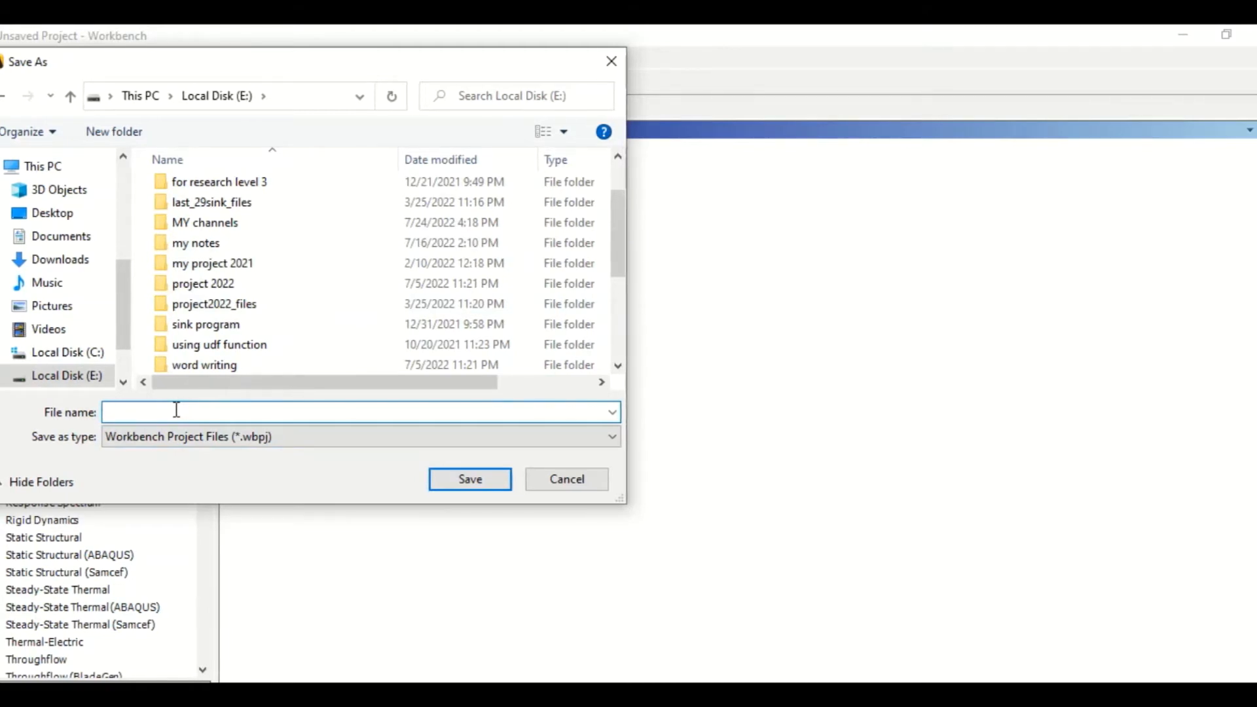
text(plate_tutorial)
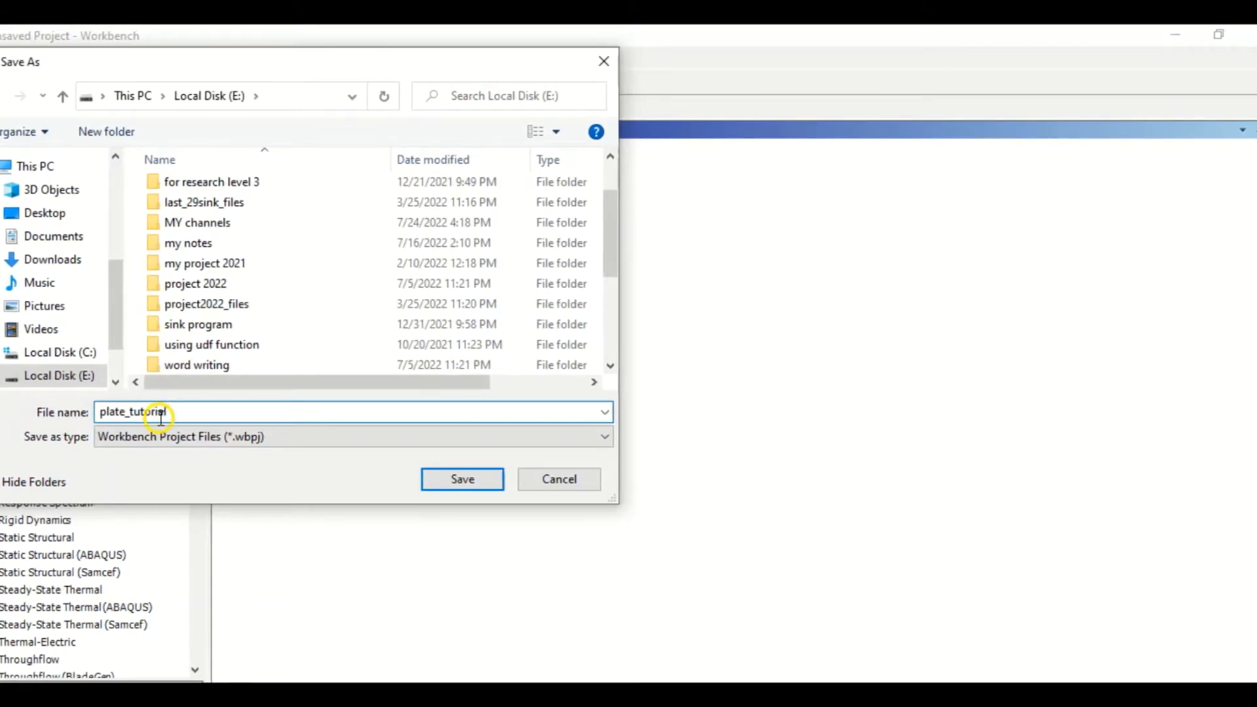
click(476, 480)
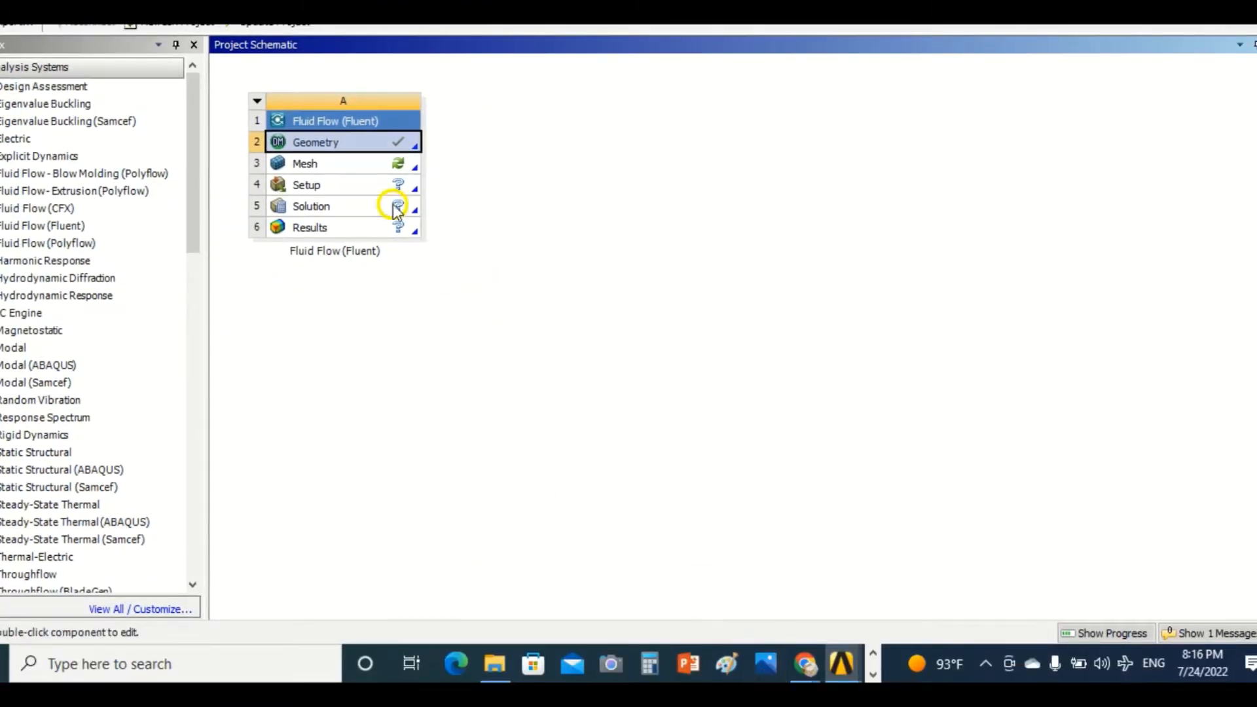
- Open the Fluid Flow (Fluent) mesh for editing, view the rectangle face-on and generate the mesh with default settings
double_click(384, 165)
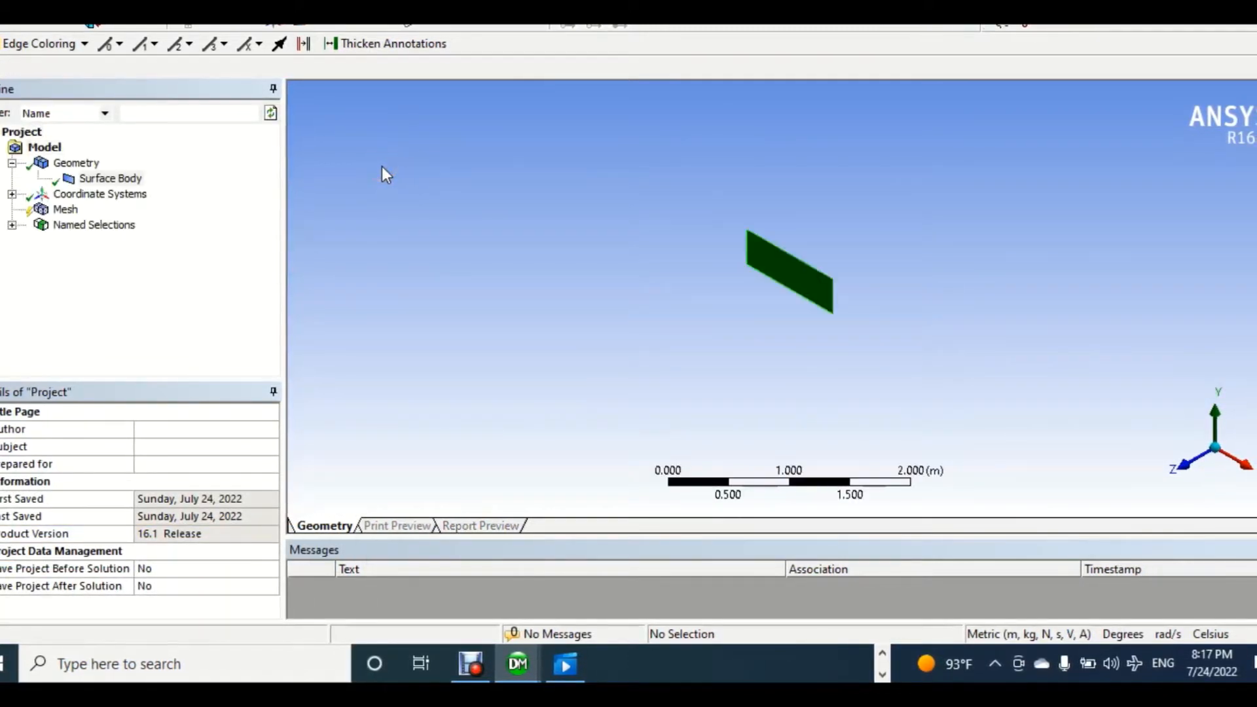
click(1179, 470)
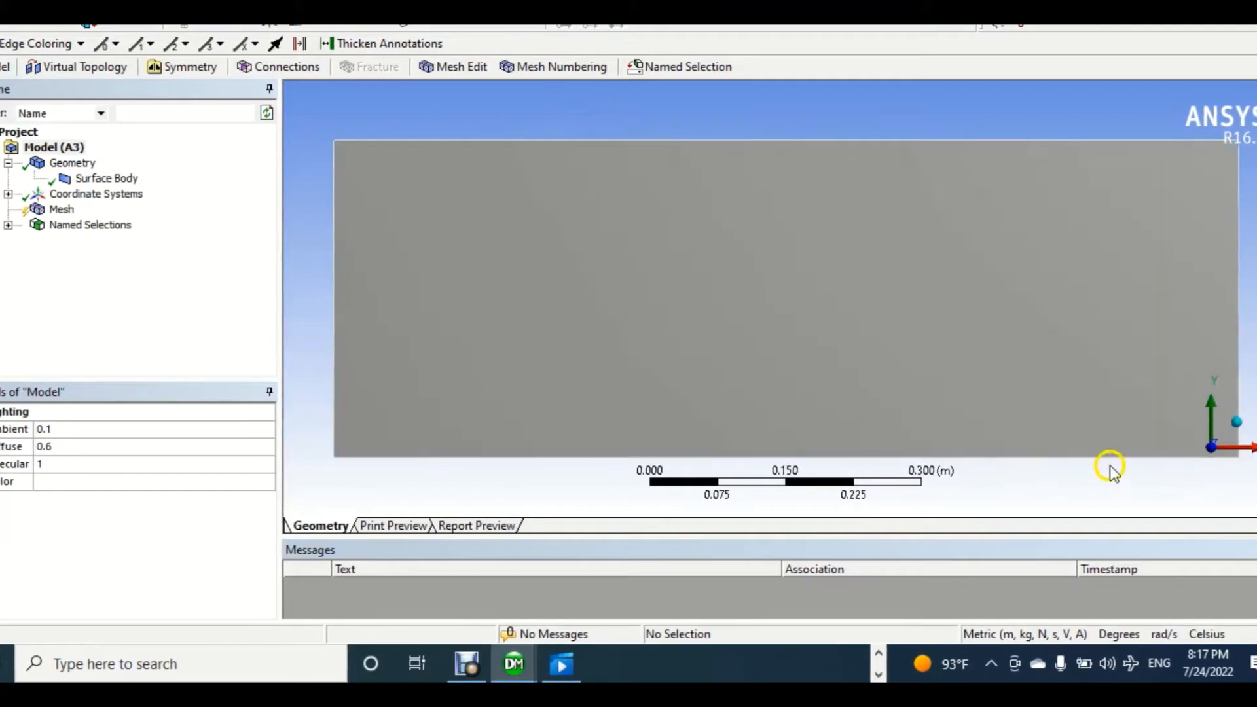
click(58, 209)
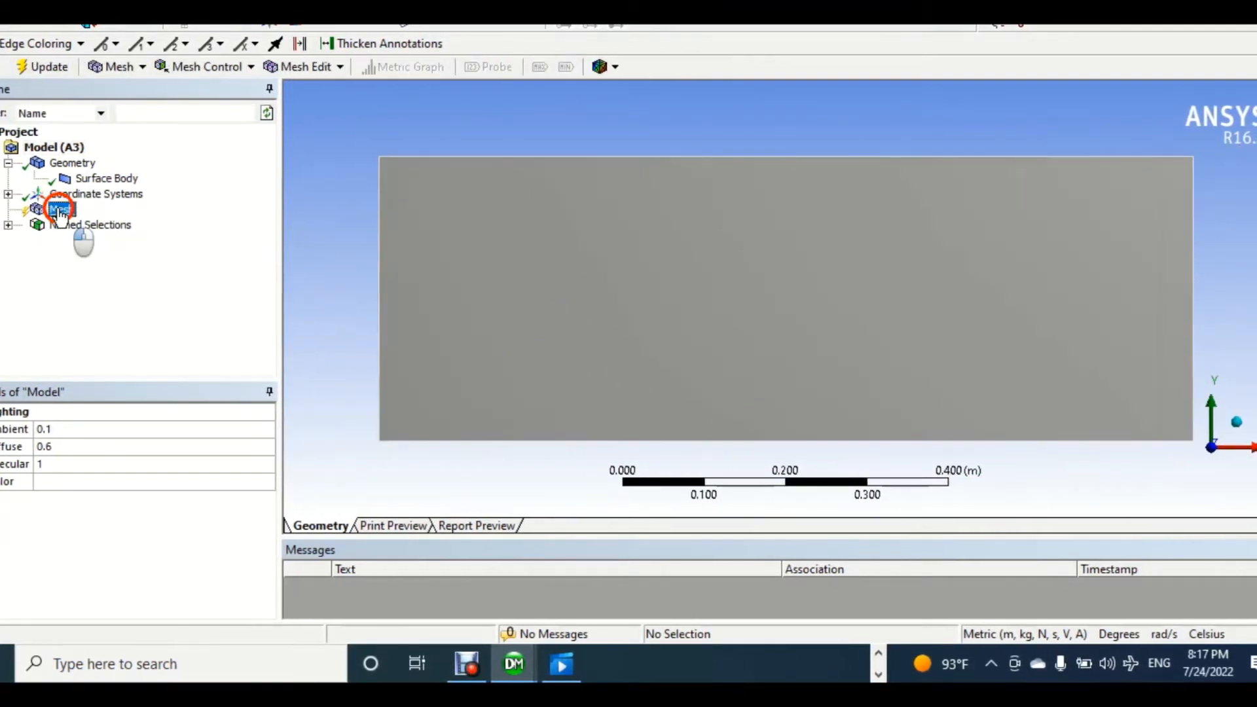
click(257, 58)
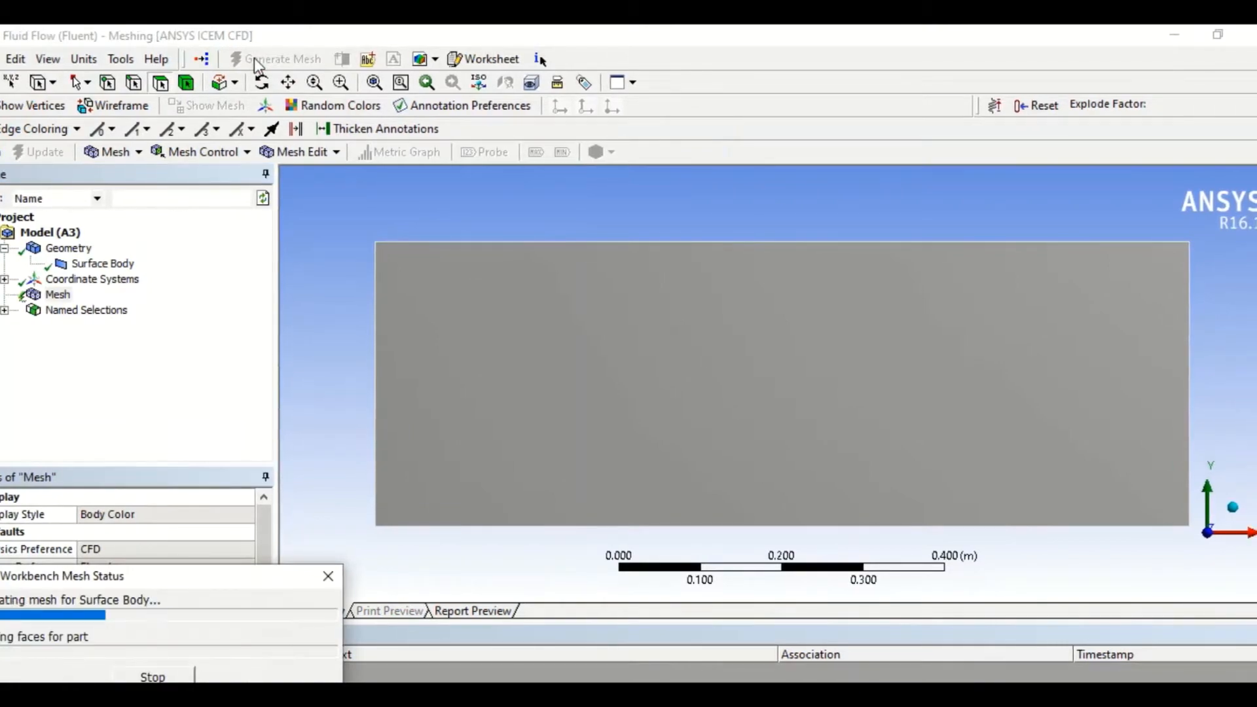
- Set the Relevance Center to Fine in the mesh sizing settings
click(55, 296)
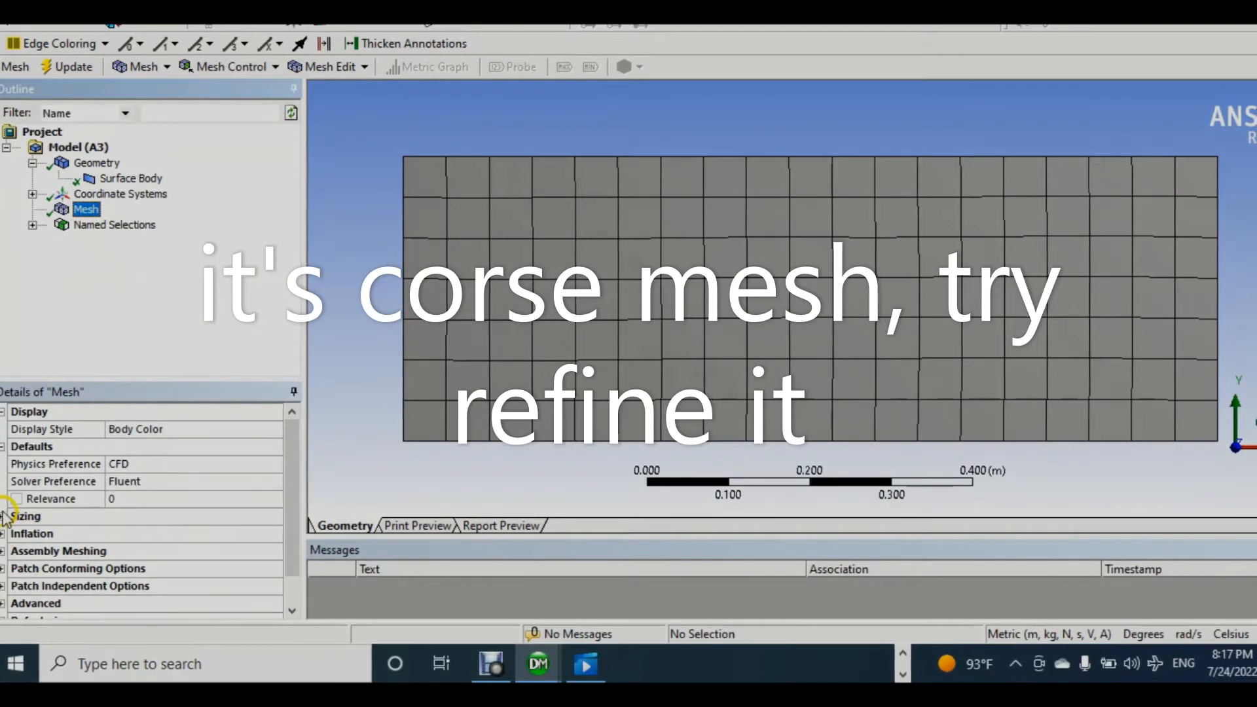
click(7, 517)
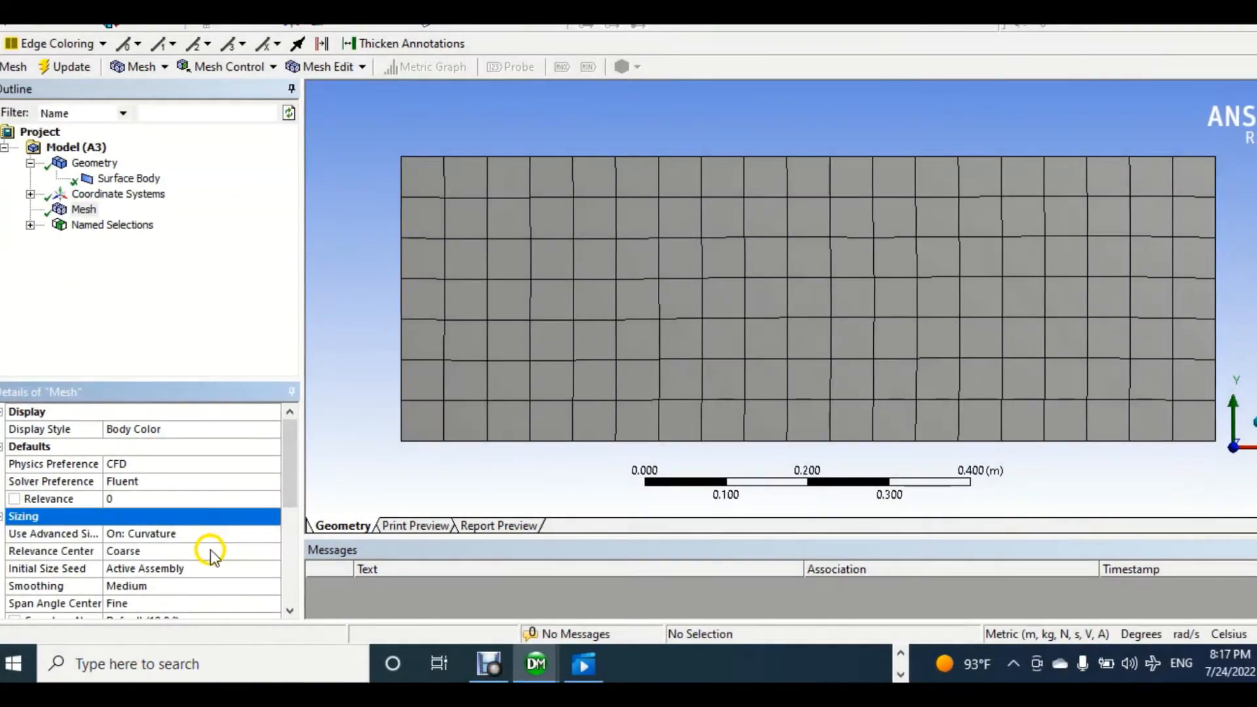
click(210, 548)
click(267, 549)
click(191, 587)
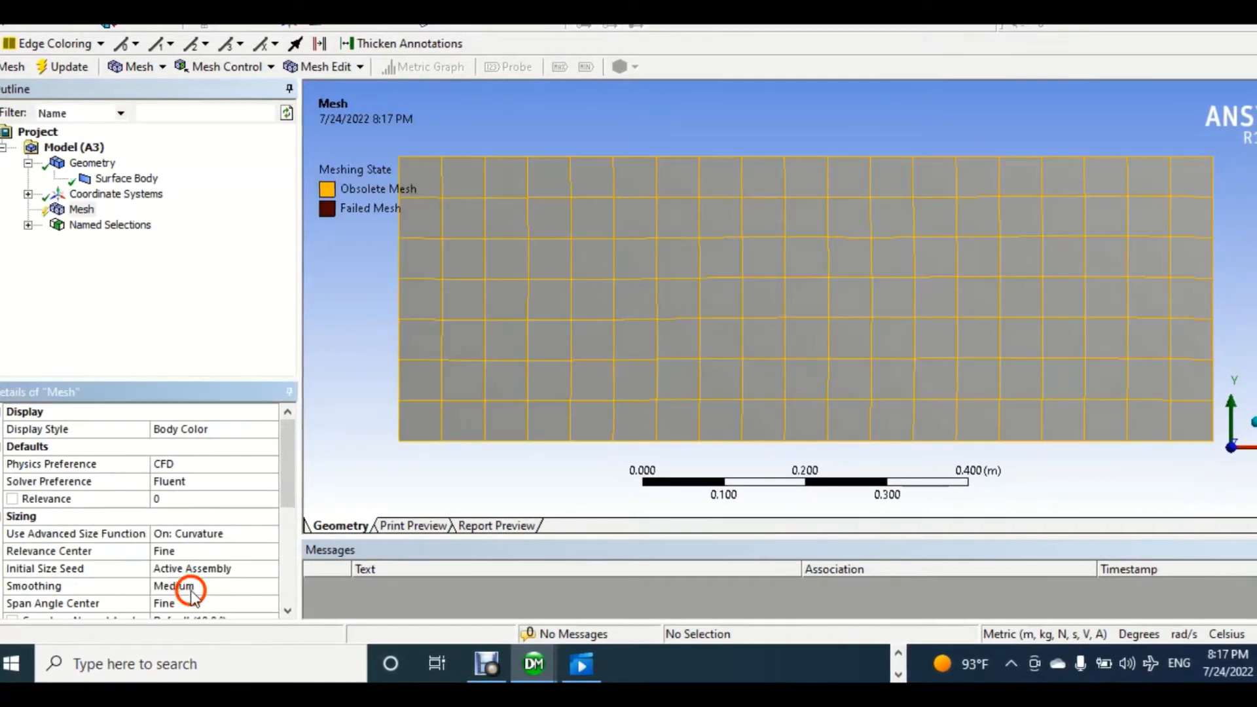
- Set the mesh Smoothing to High and regenerate the mesh
scroll(236, 599, down, 1)
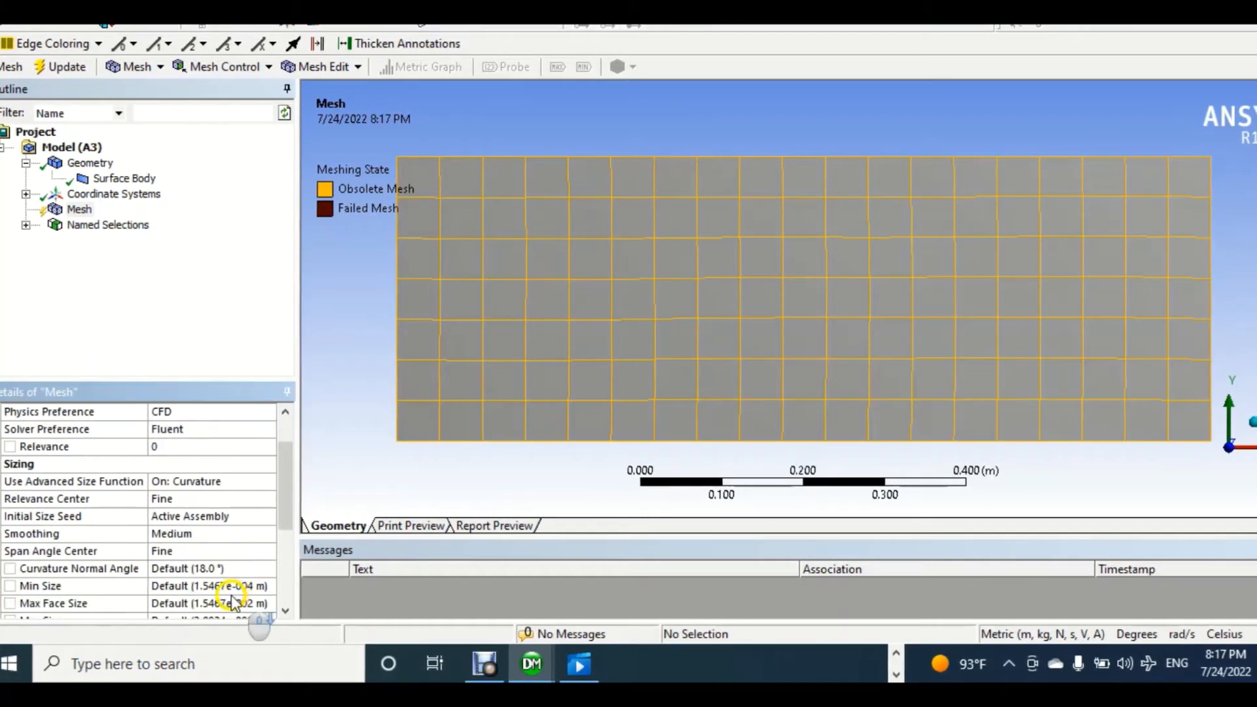
click(256, 534)
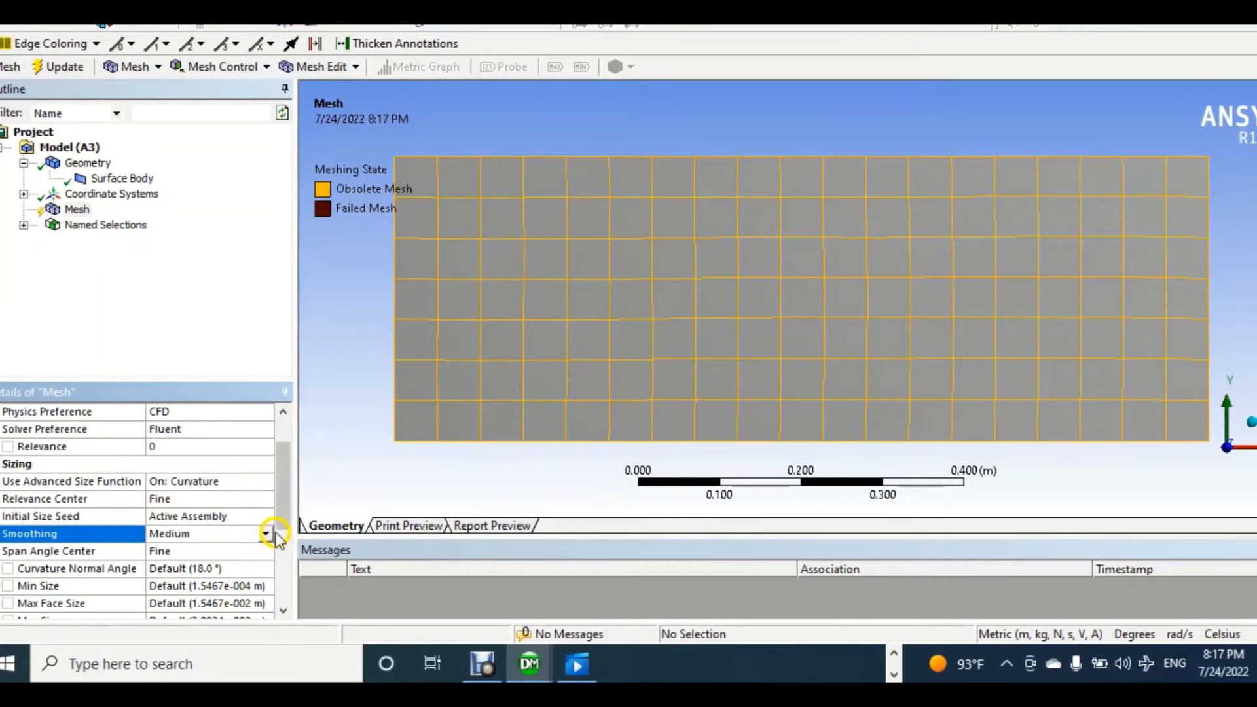
click(266, 533)
click(226, 564)
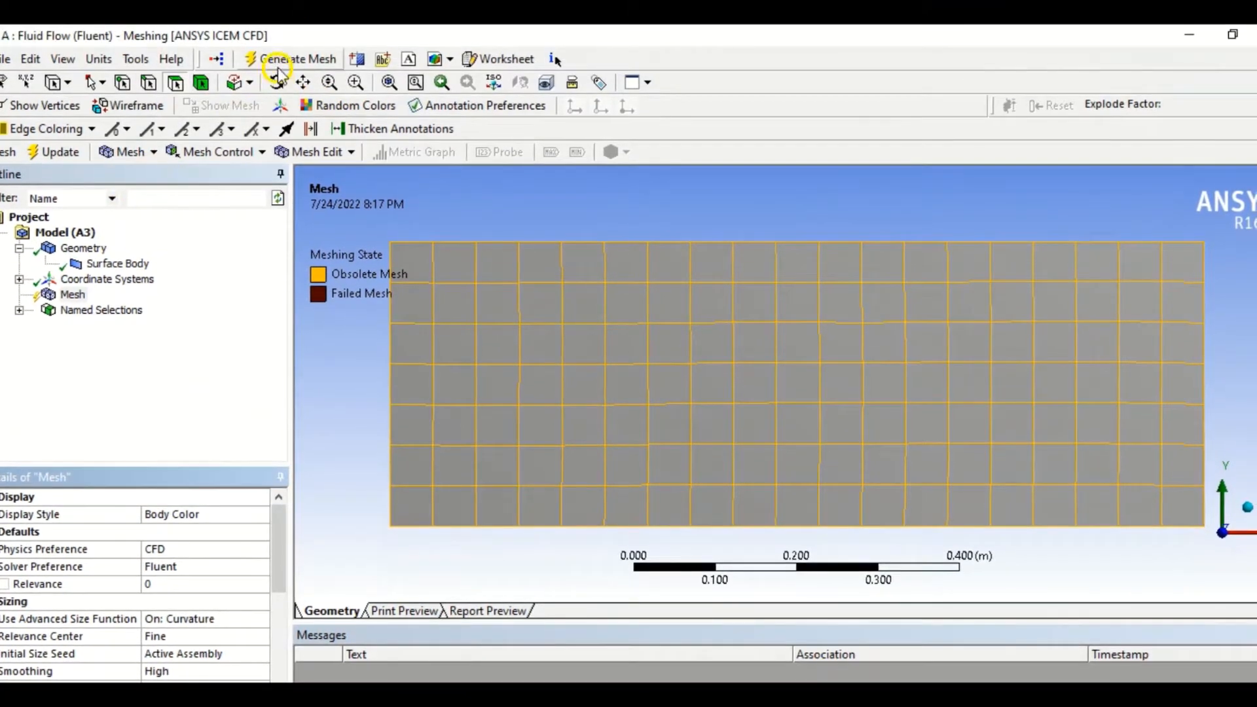
click(279, 64)
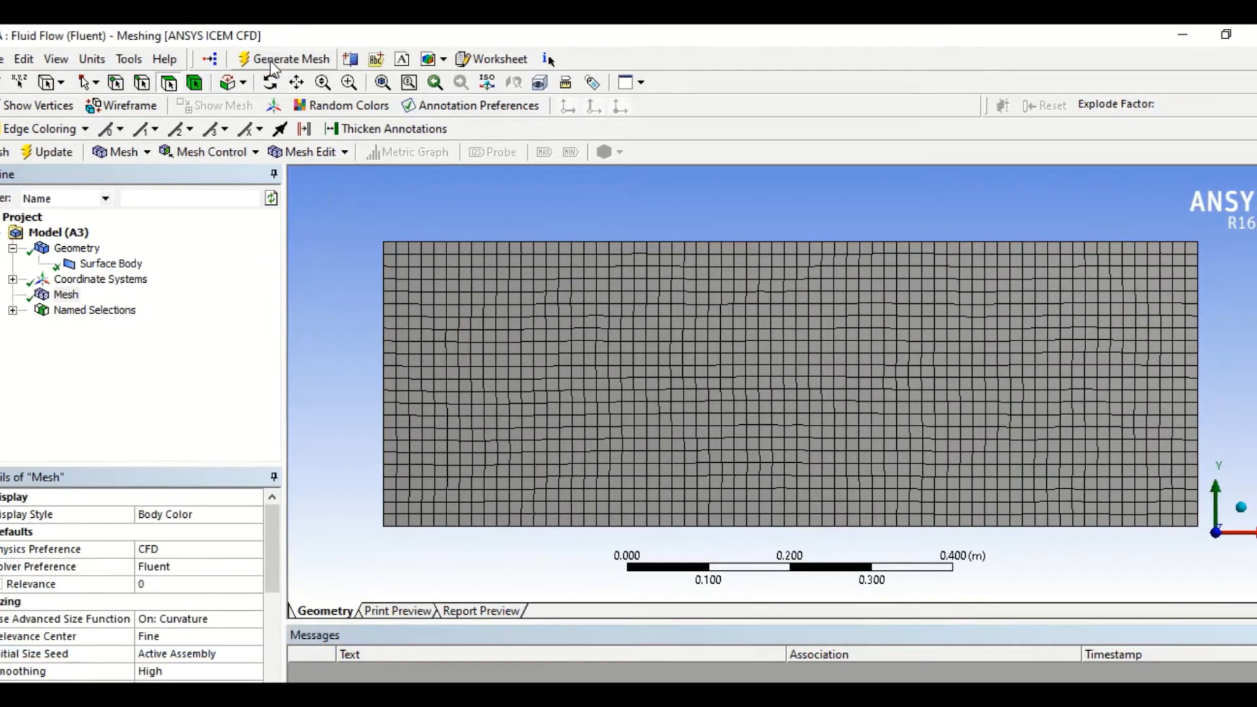
- Insert a Refinement control under the mesh and scope it to the rectangle's face
click(59, 296)
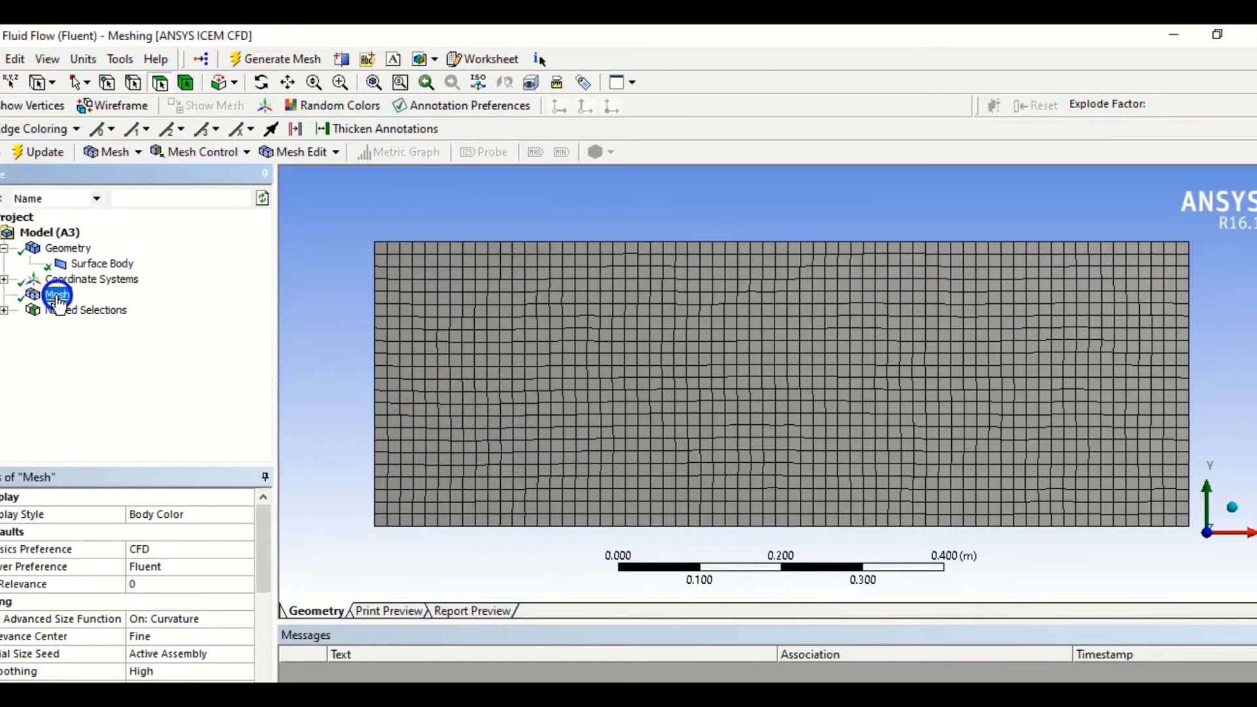
right_click(58, 298)
mouse_move(105, 311)
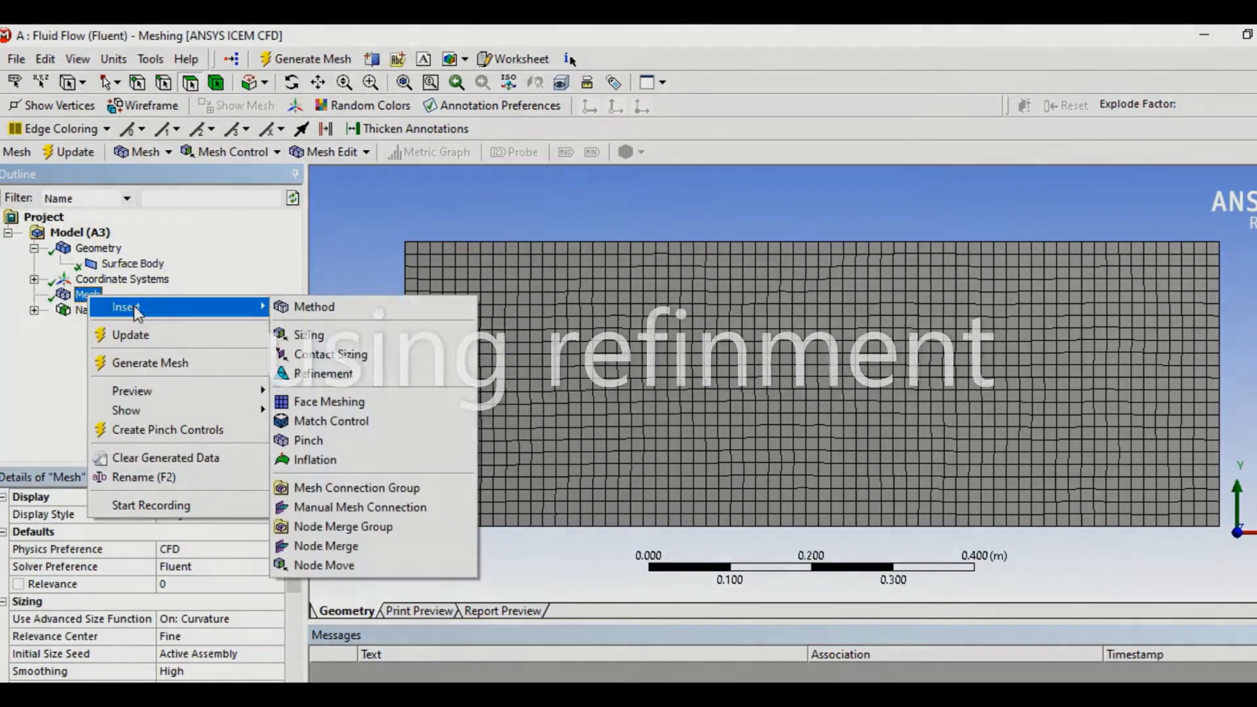
click(311, 335)
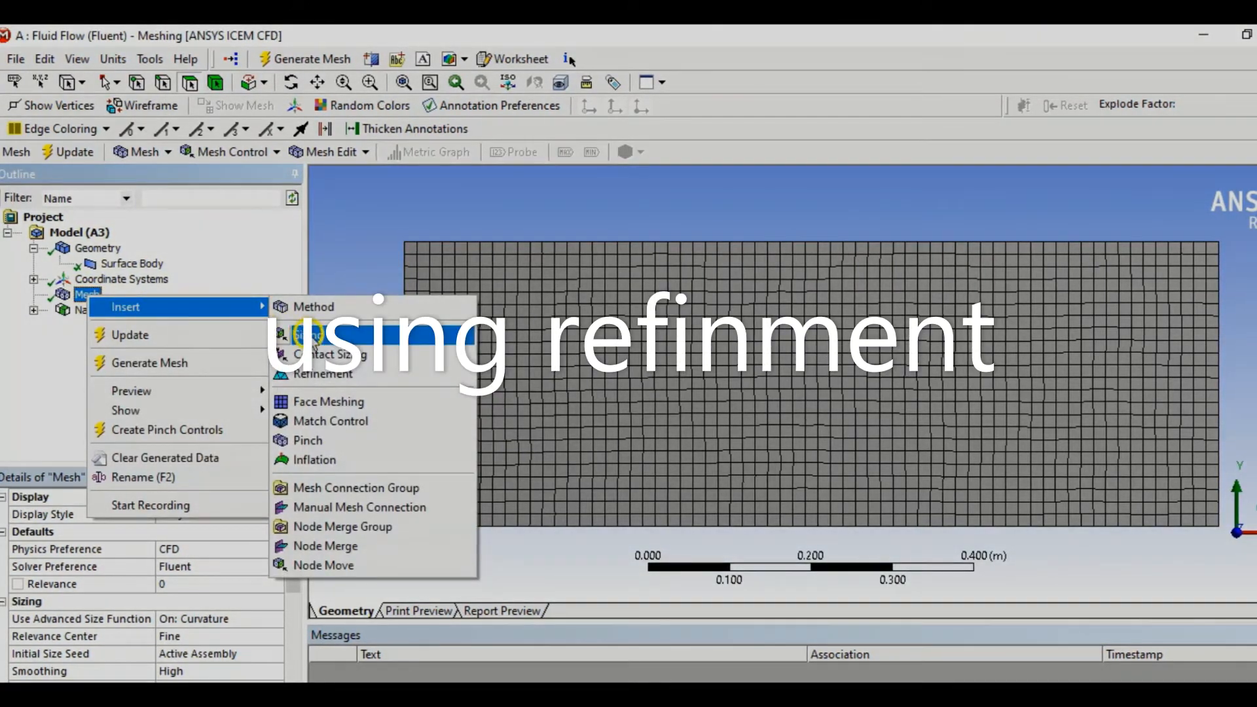
click(311, 374)
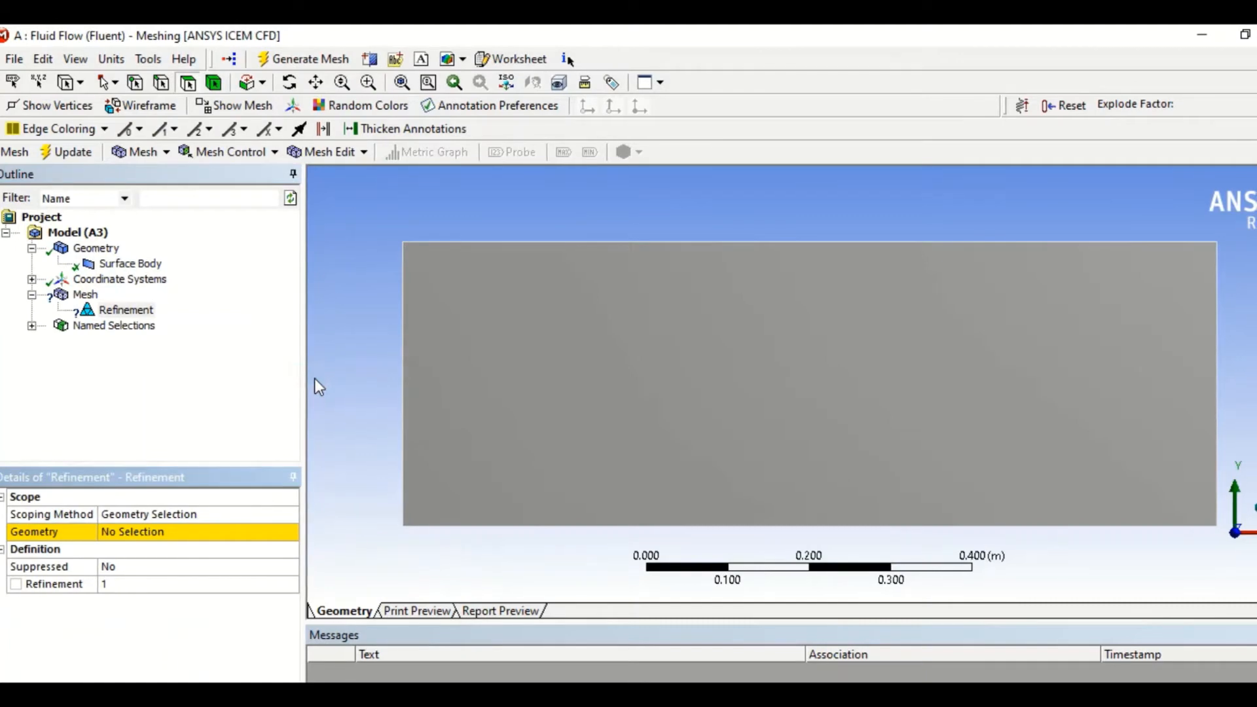
click(440, 312)
click(525, 354)
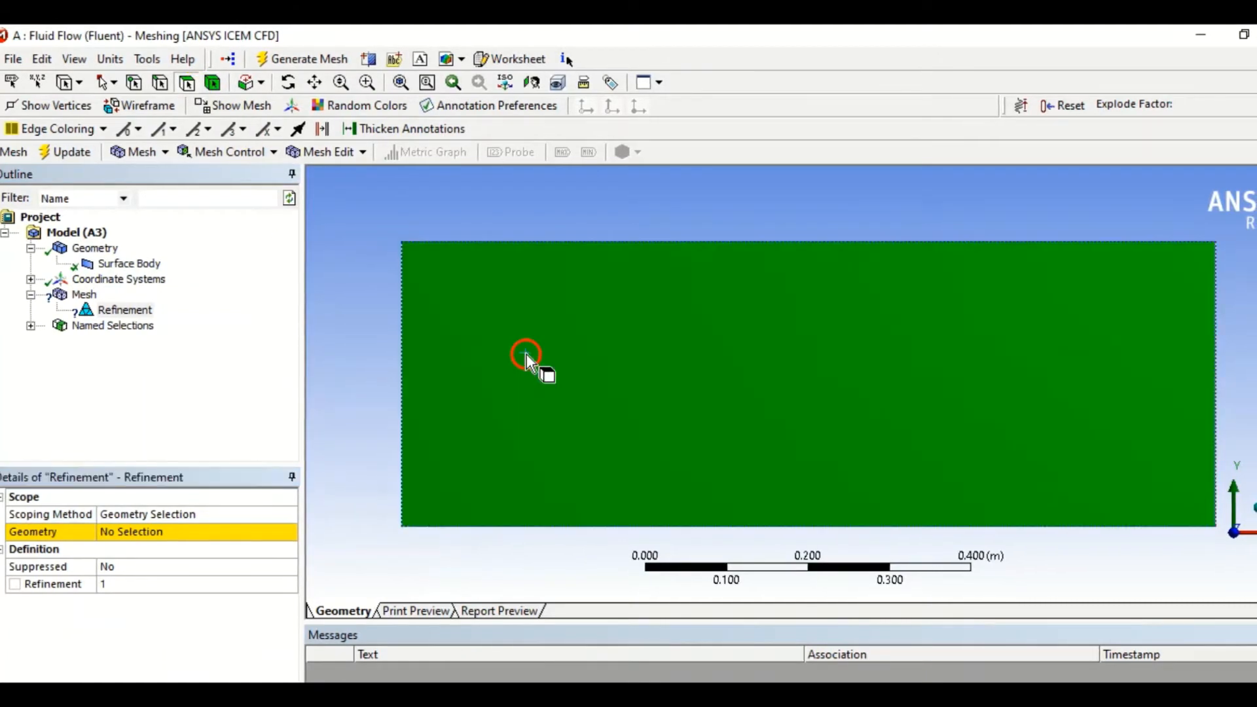
click(194, 532)
click(158, 532)
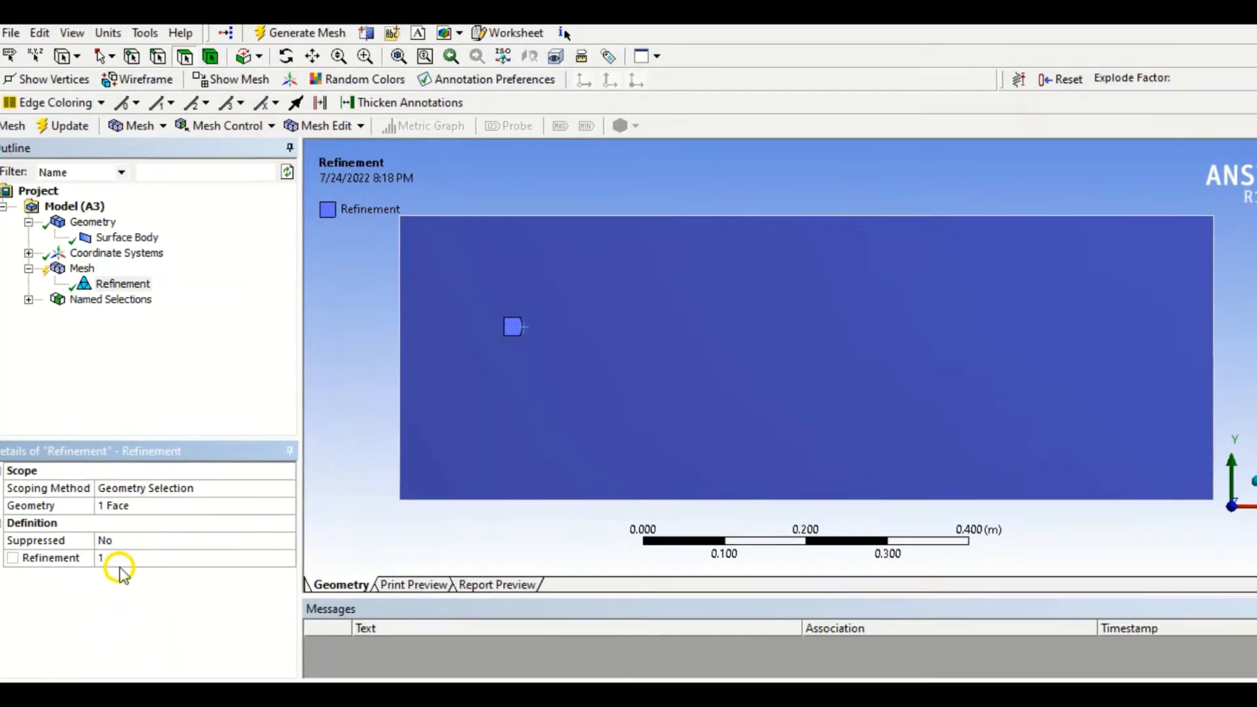
- Set the face refinement level to 3 and regenerate the mesh
click(121, 583)
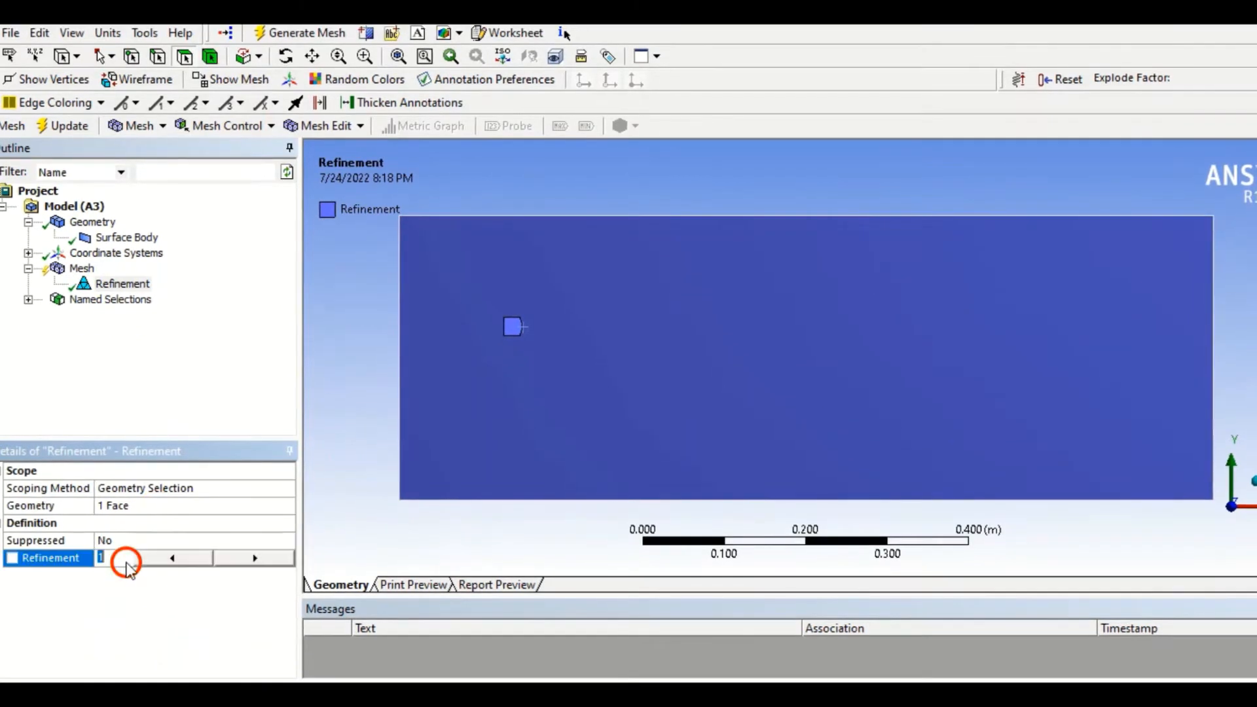
click(256, 557)
click(255, 558)
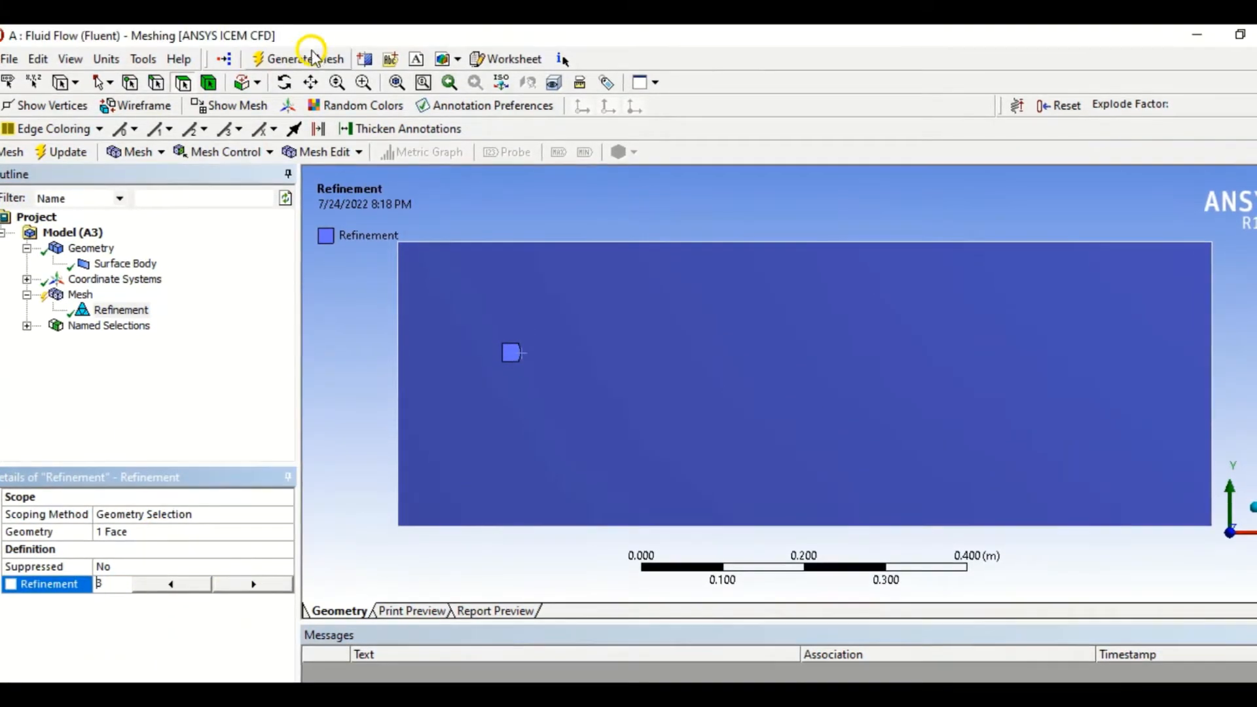
click(307, 34)
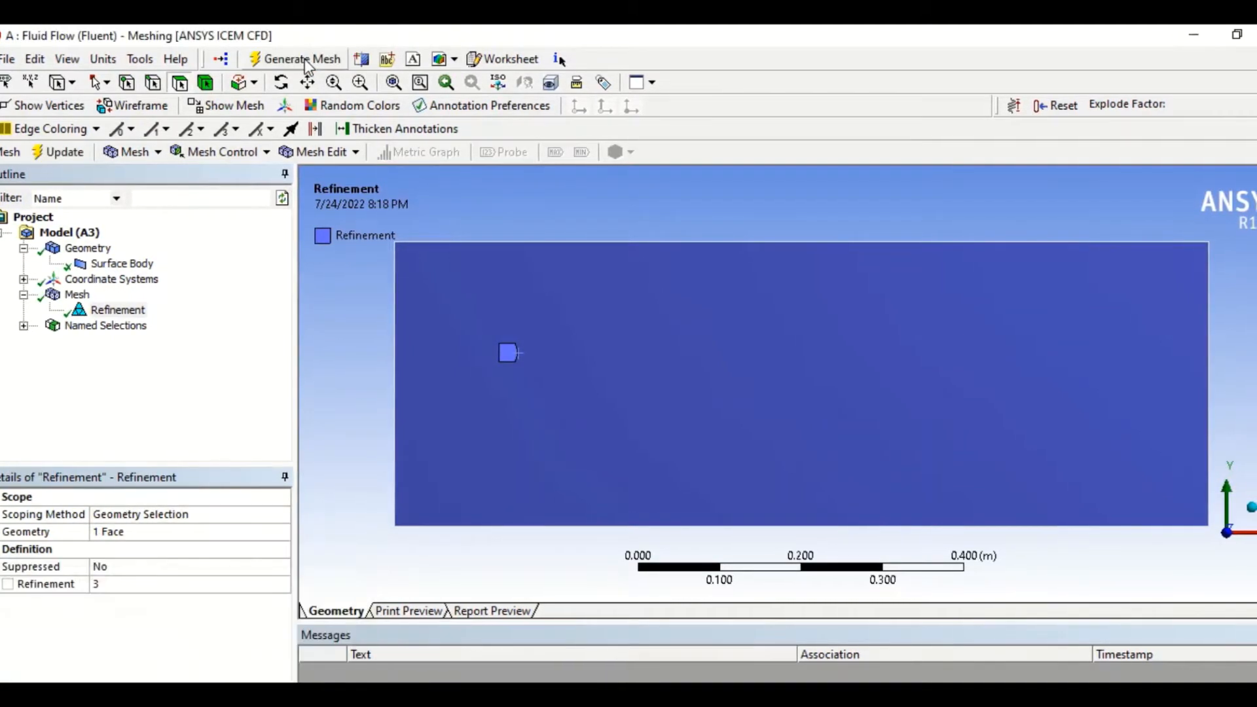
- Expand the mesh statistics, set the Mesh Metric to Skewness and examine the node, element and skewness values
click(77, 295)
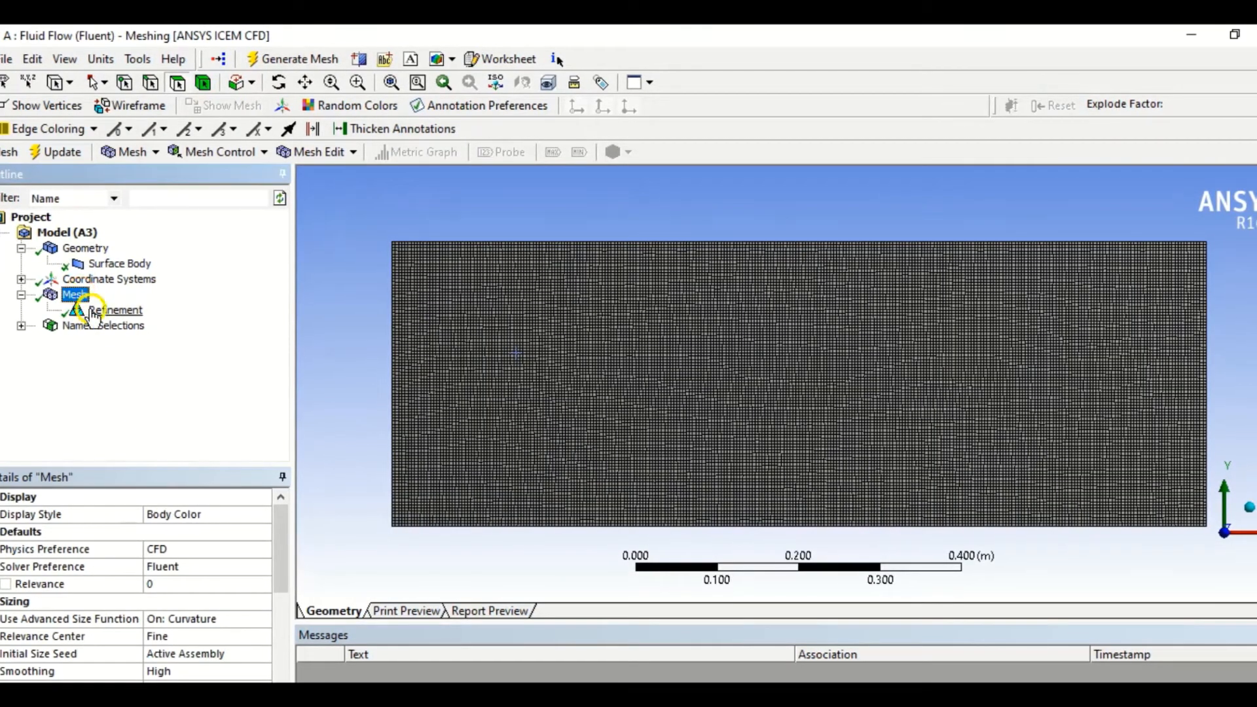
drag(280, 509, 282, 655)
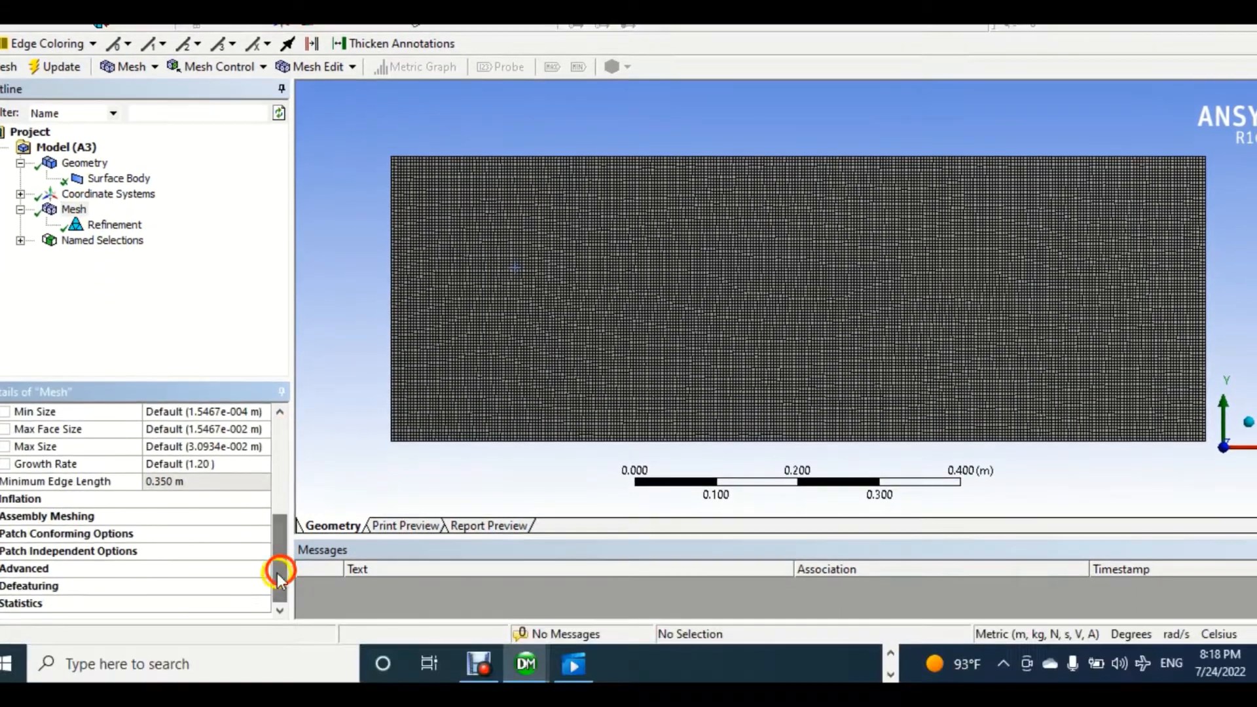
click(2, 603)
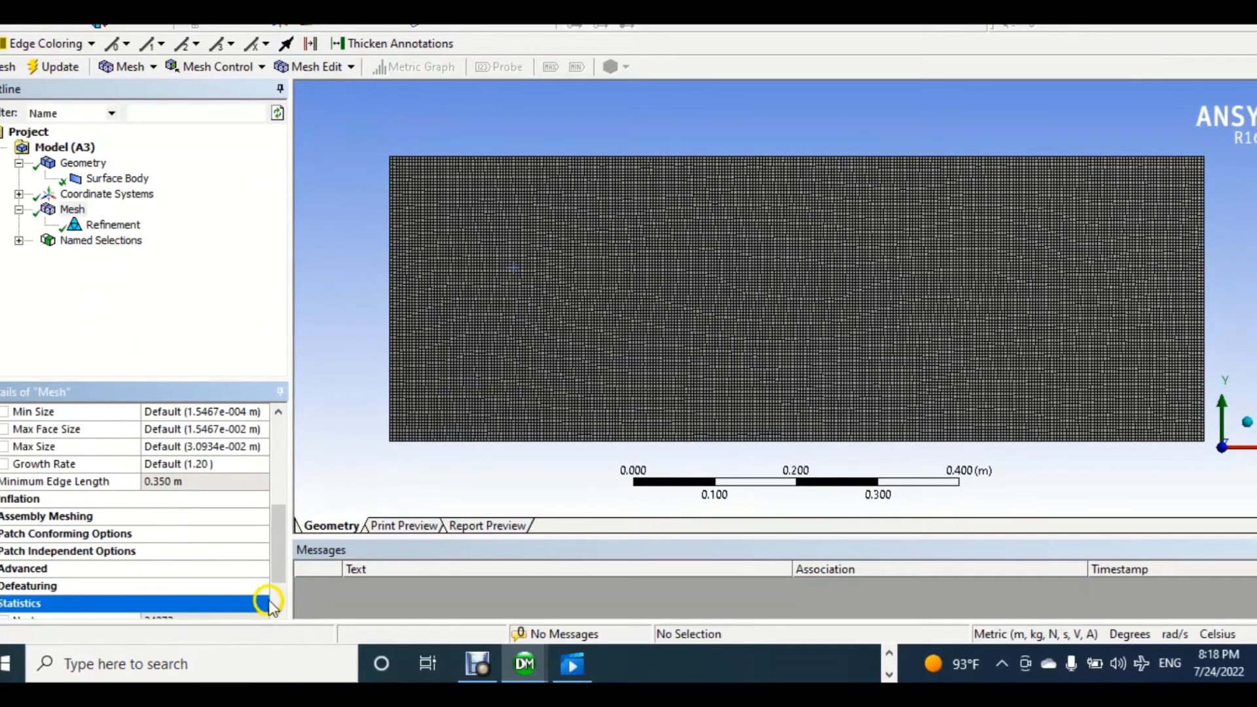
scroll(273, 592, down, 1)
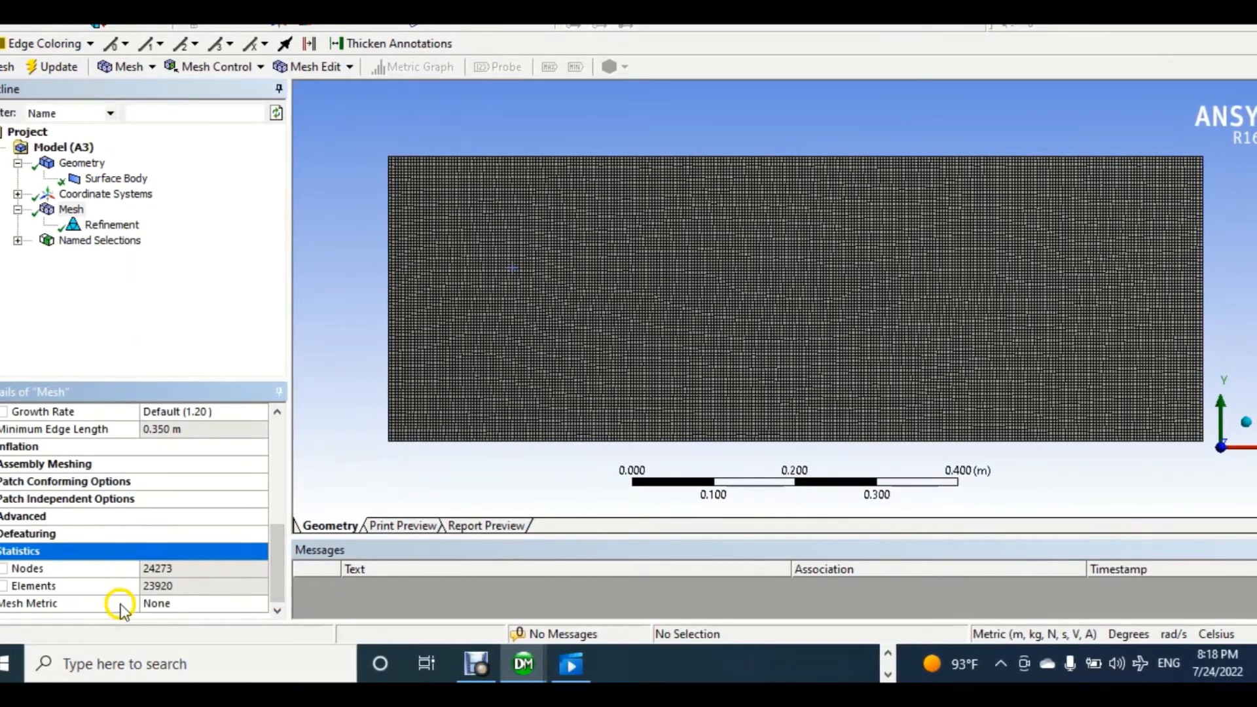
click(258, 603)
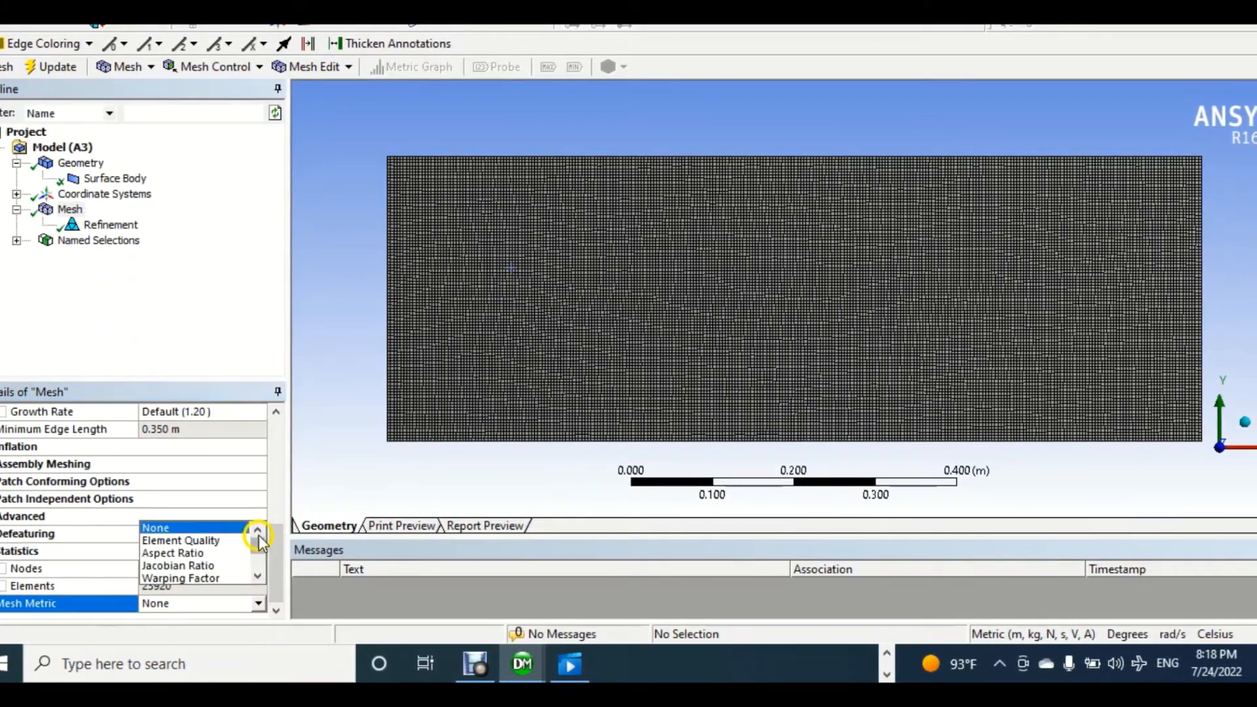
scroll(259, 550, down, 2)
click(182, 575)
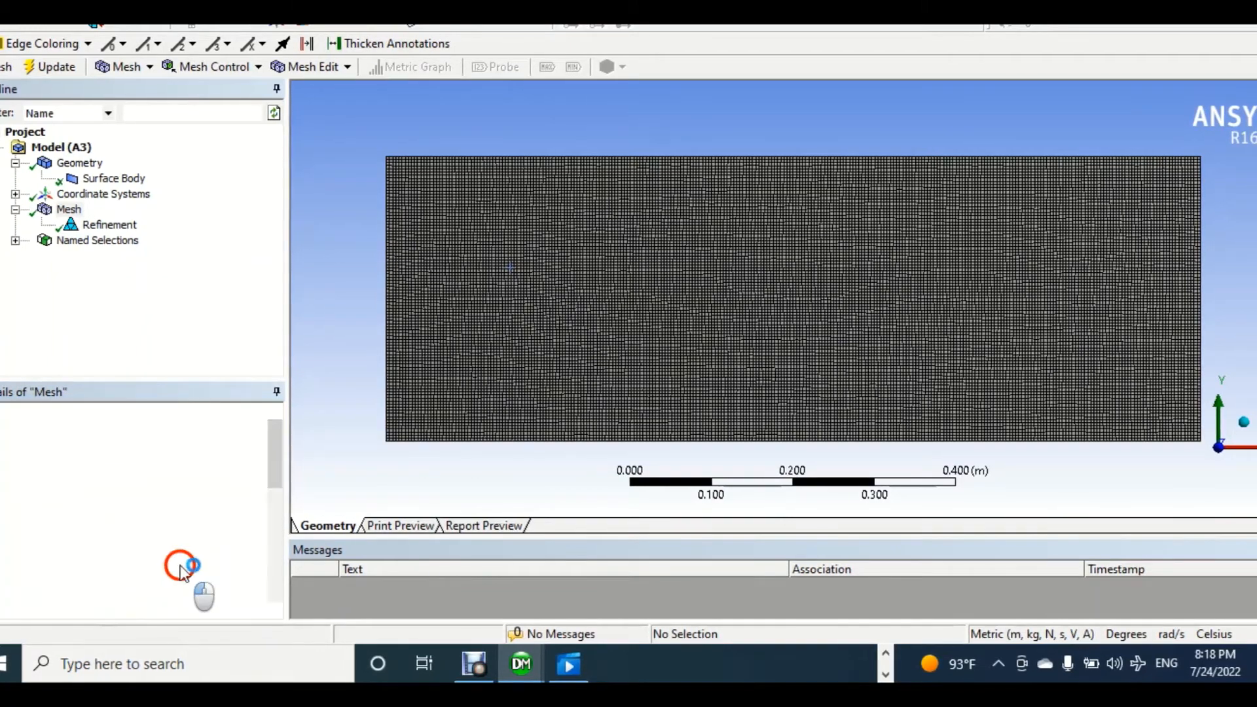
drag(271, 462, 275, 593)
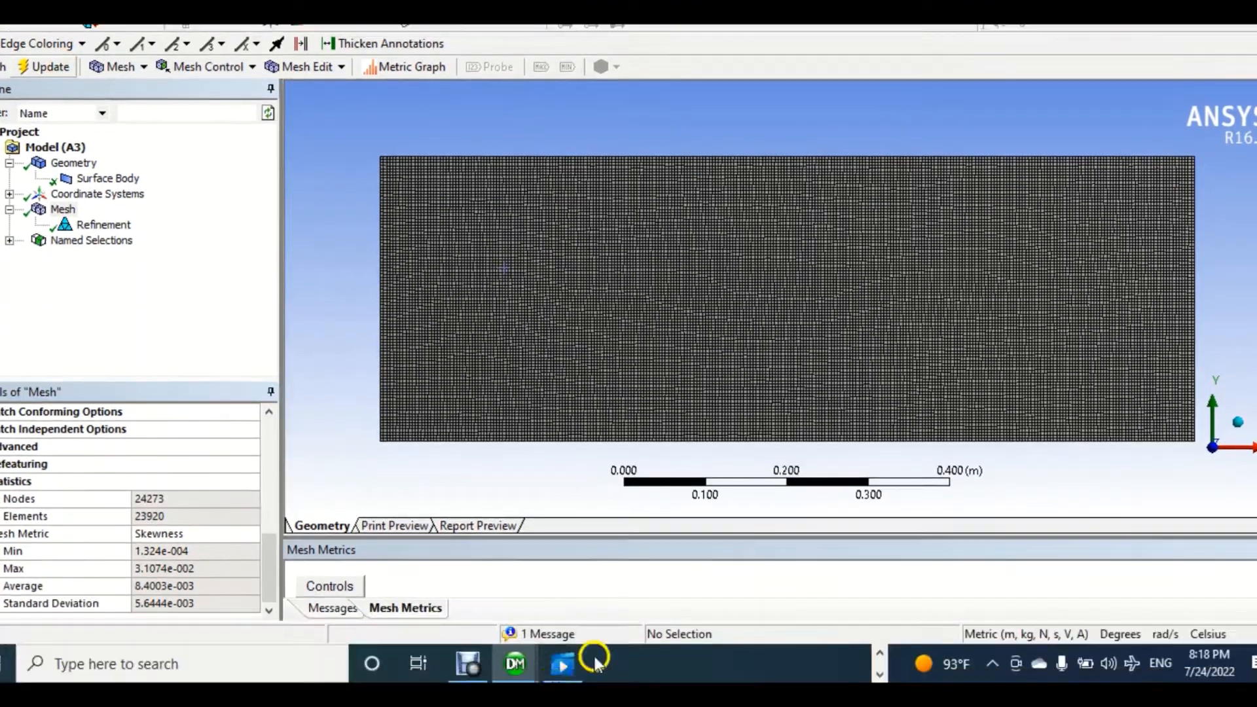
- Switch from the meshing application to the Workbench project window
mouse_move(520, 666)
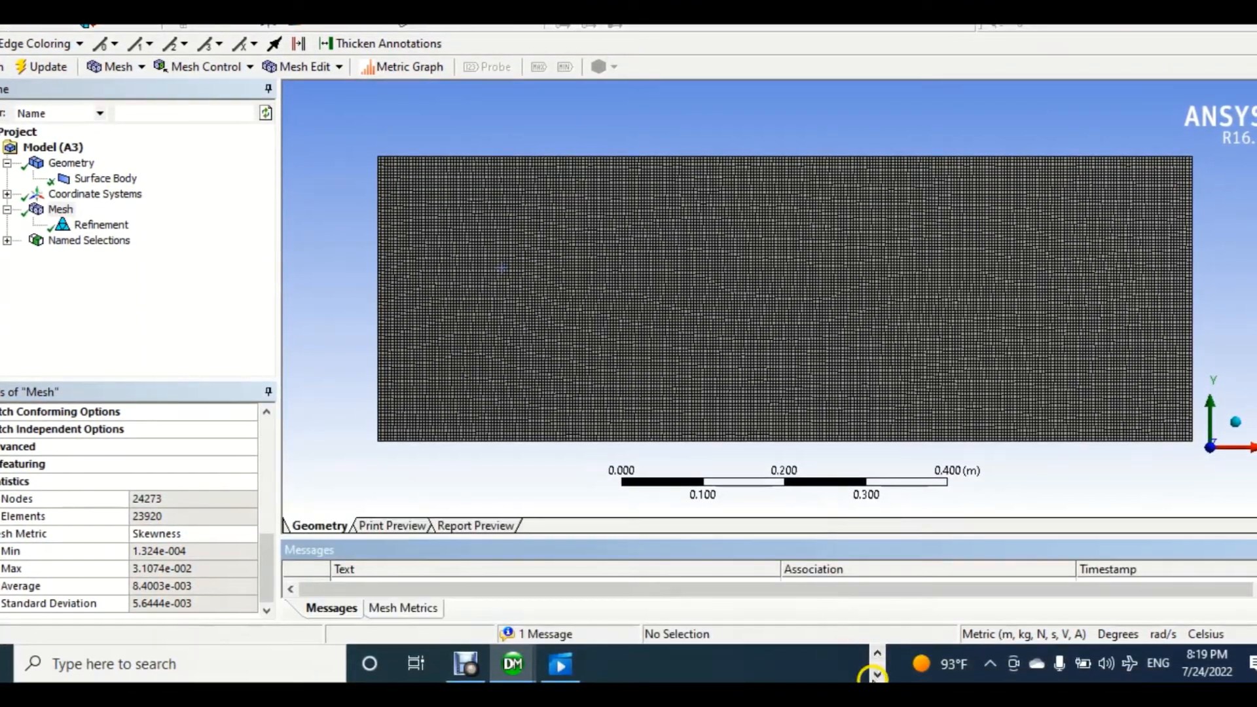
click(874, 675)
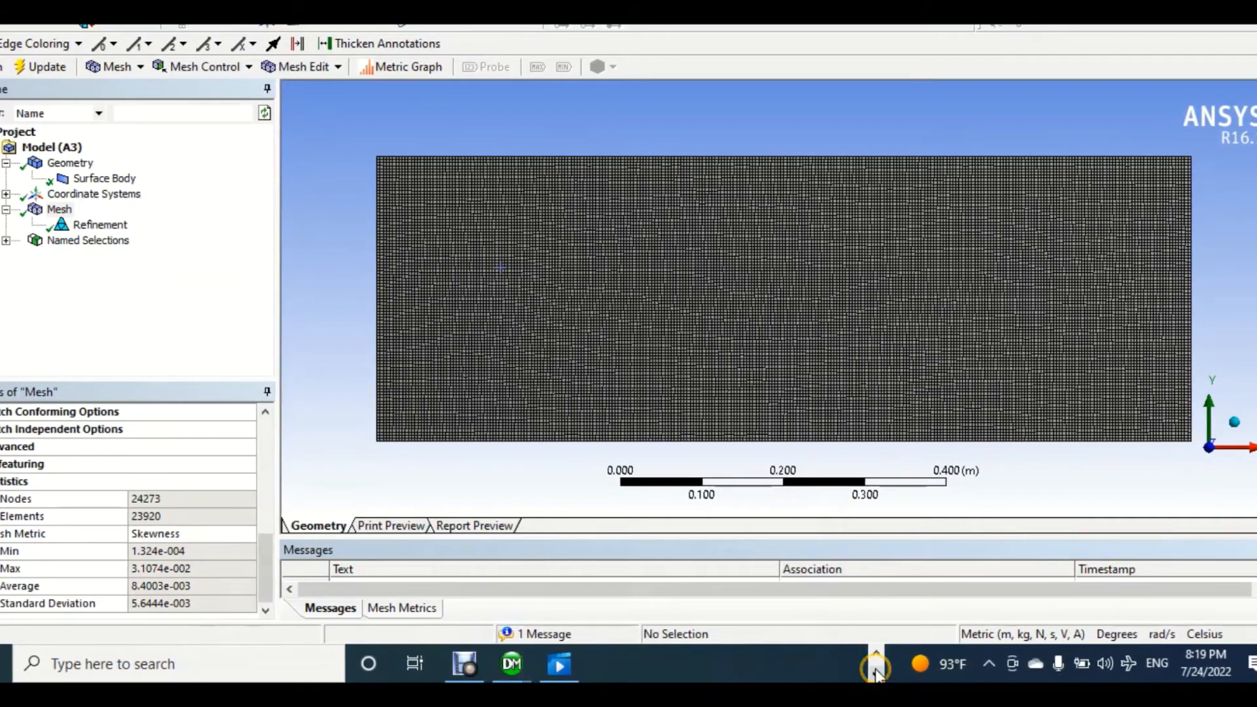
click(875, 653)
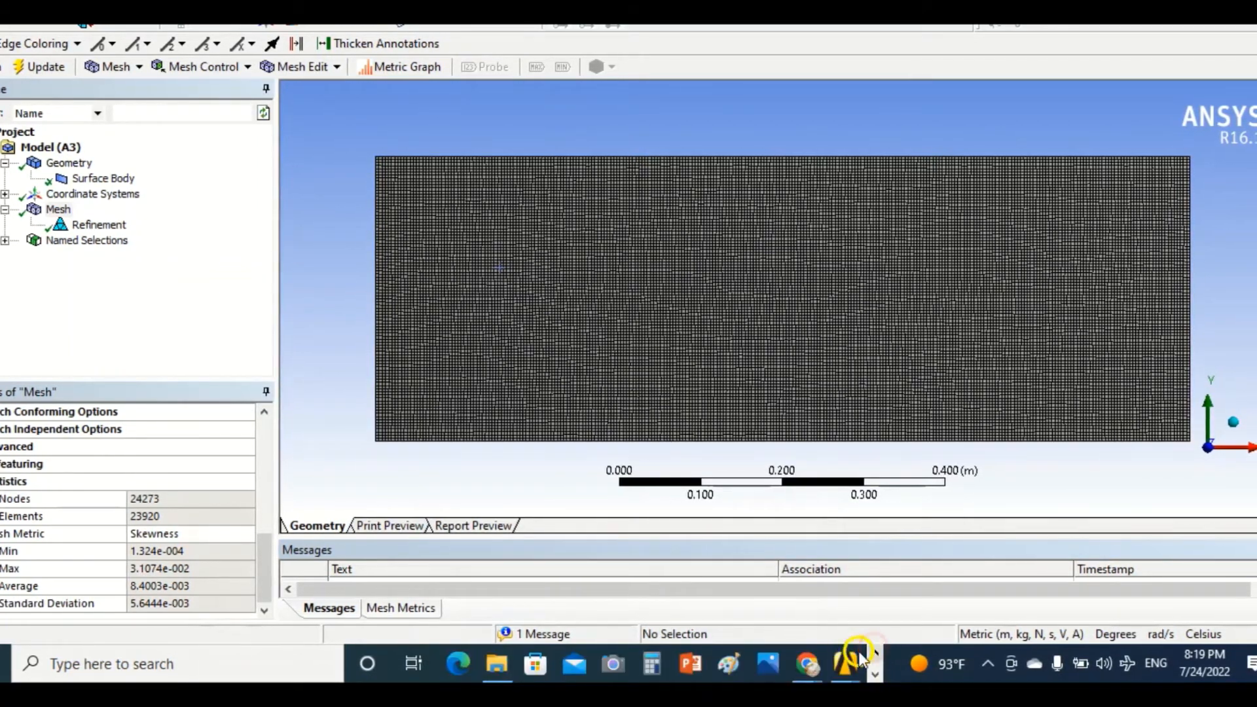
mouse_move(851, 661)
click(912, 595)
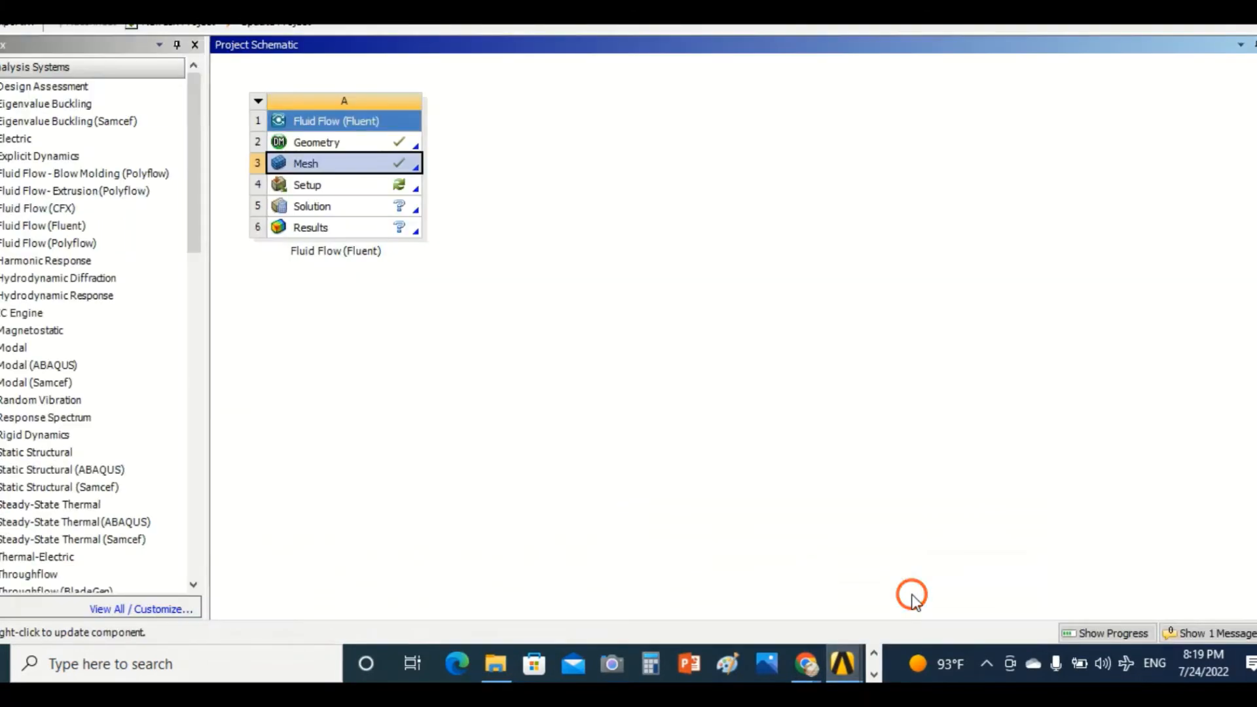
- Launch Fluent from the Setup cell with Double Precision enabled, maximize its window and enlarge the graphics area
double_click(346, 188)
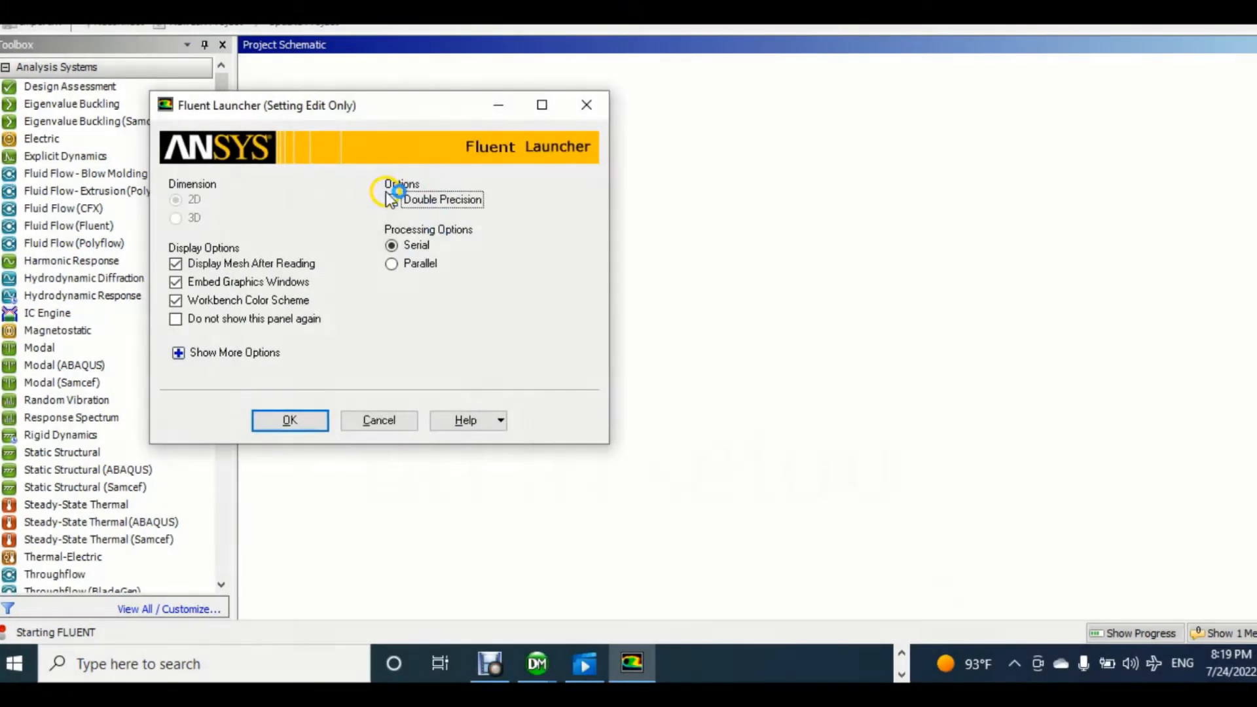
click(392, 200)
click(306, 425)
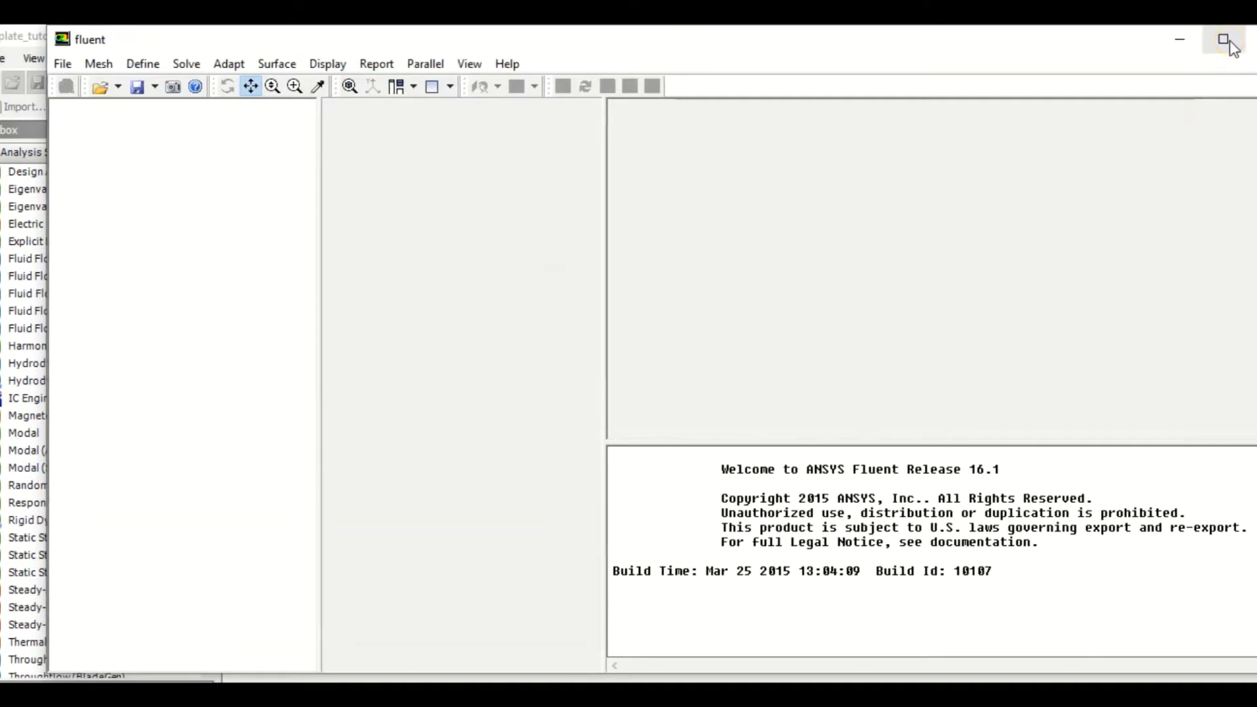
click(1225, 40)
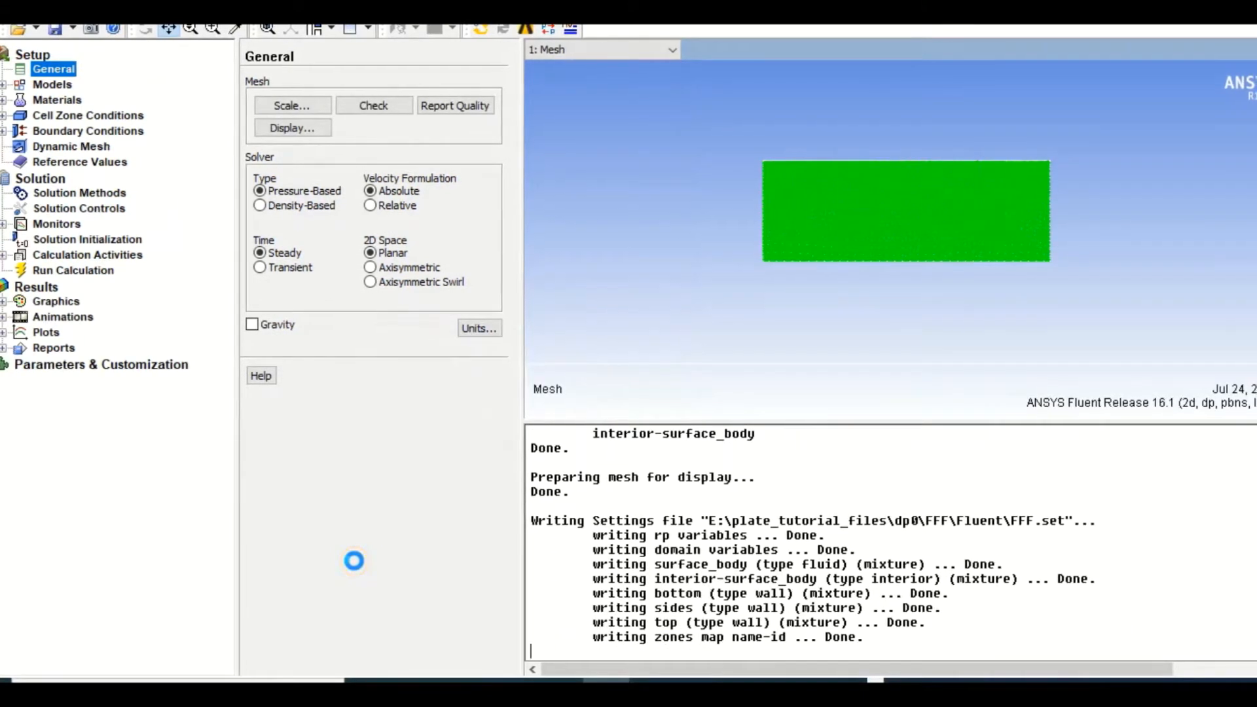
drag(923, 423, 918, 502)
- Enable gravity and set the Y gravitational acceleration to -9.81 m/s2
click(249, 325)
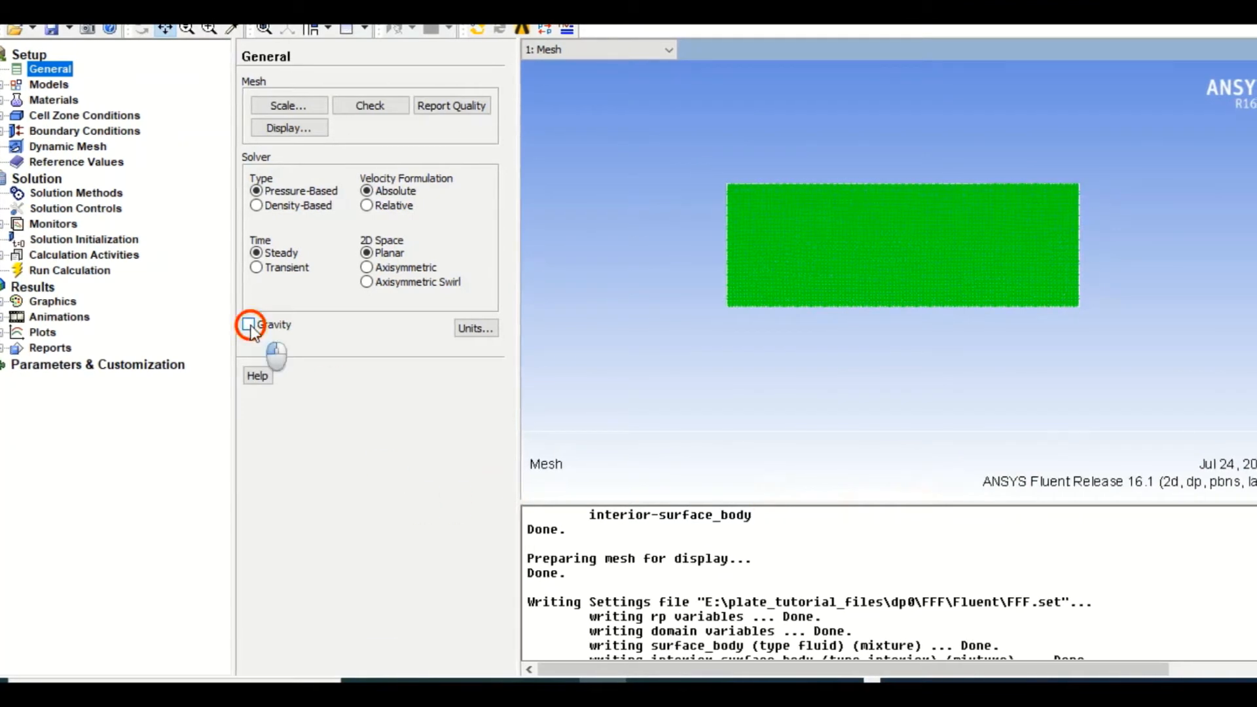
click(294, 398)
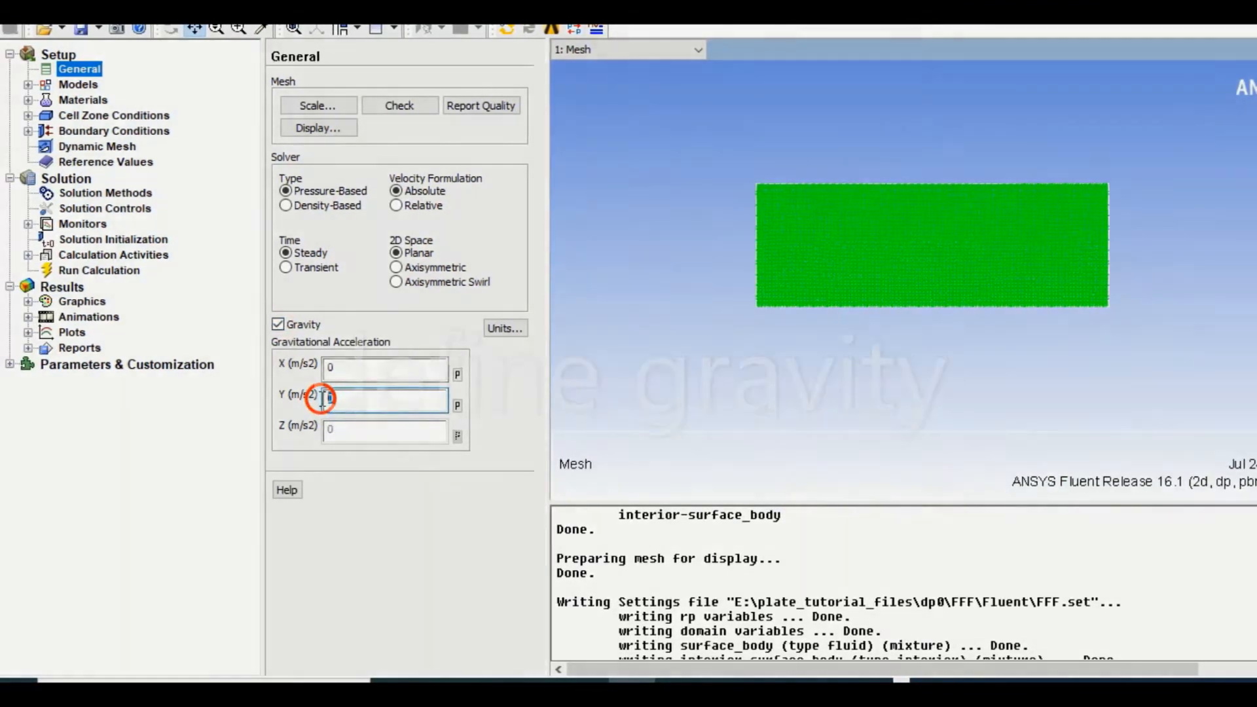
text(-9.)
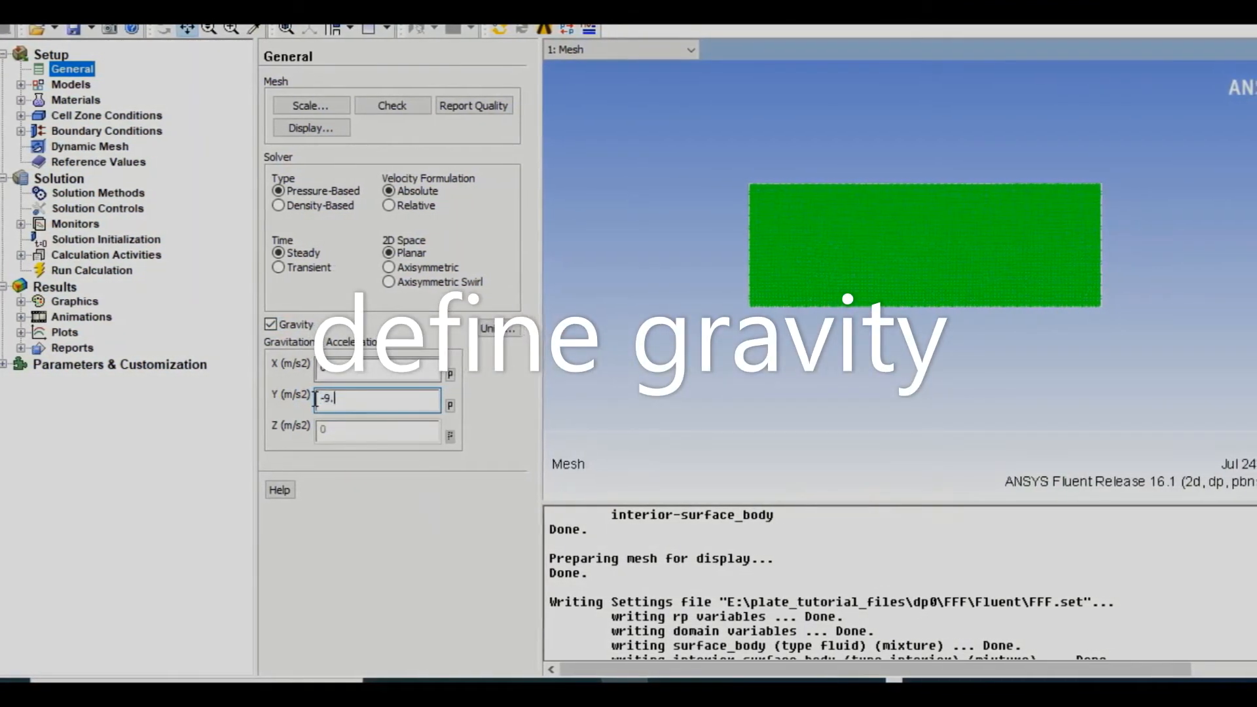
text(81)
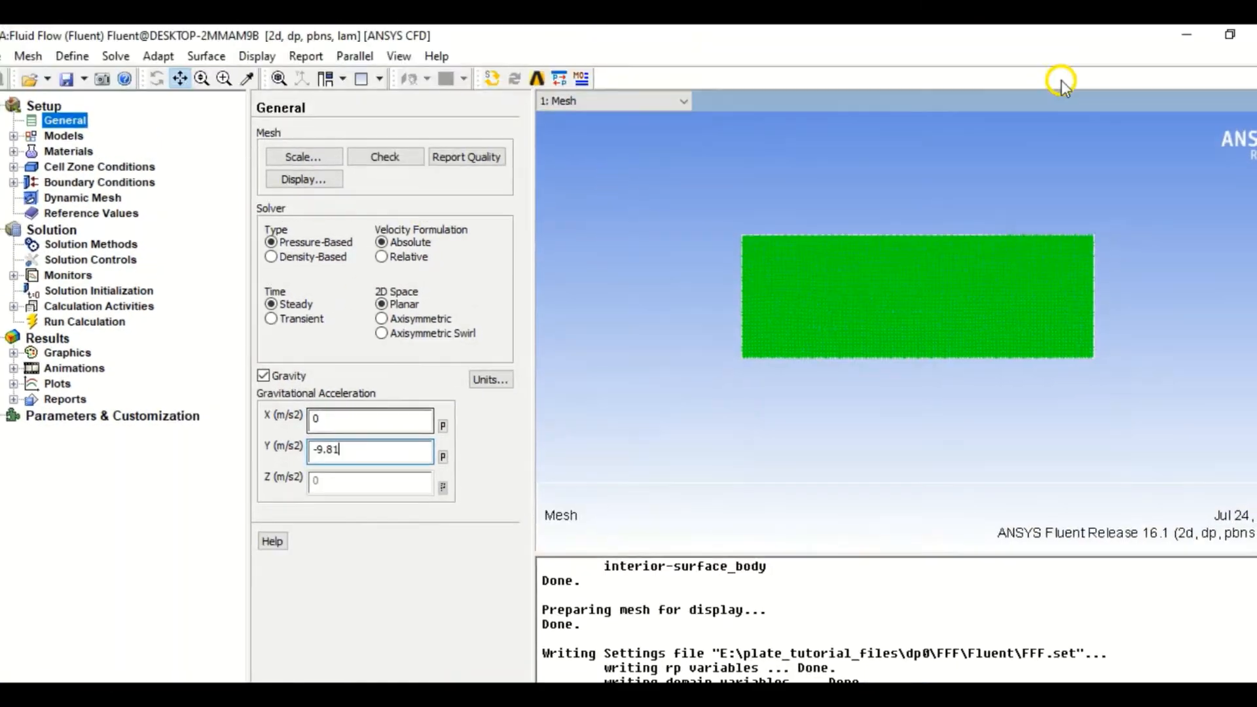
- Turn on the Energy Equation in the physical models
click(57, 136)
double_click(264, 162)
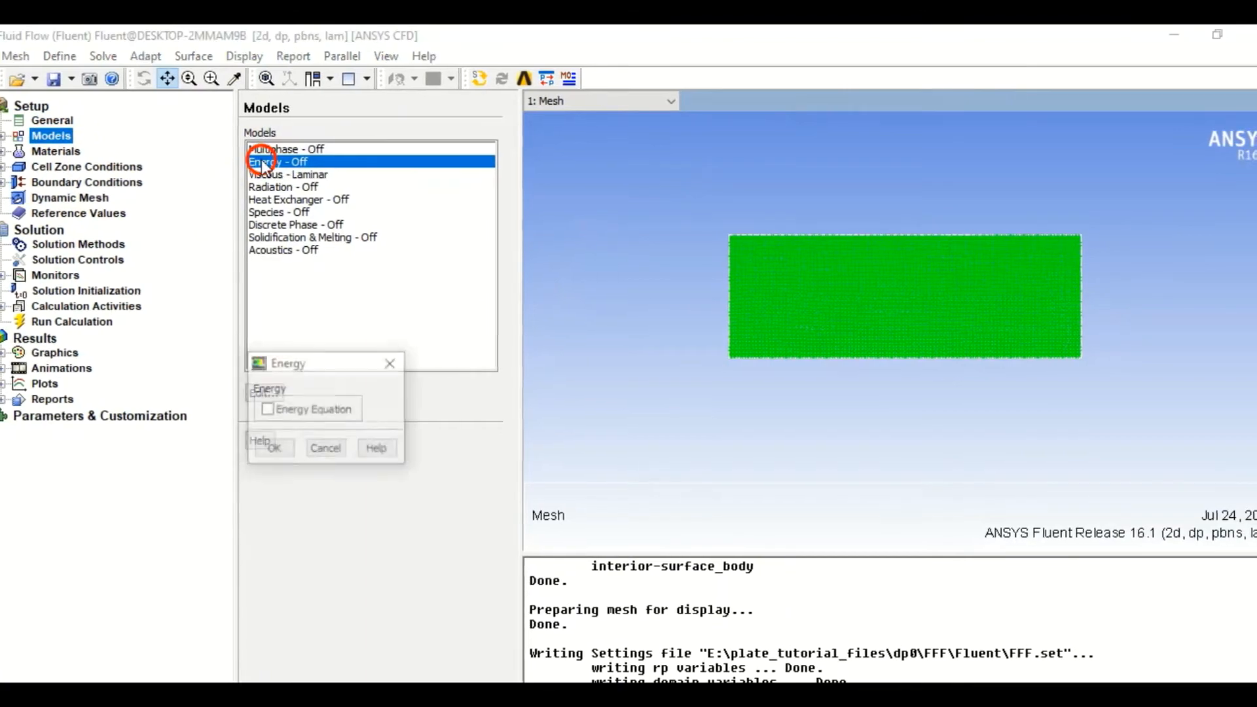
click(269, 410)
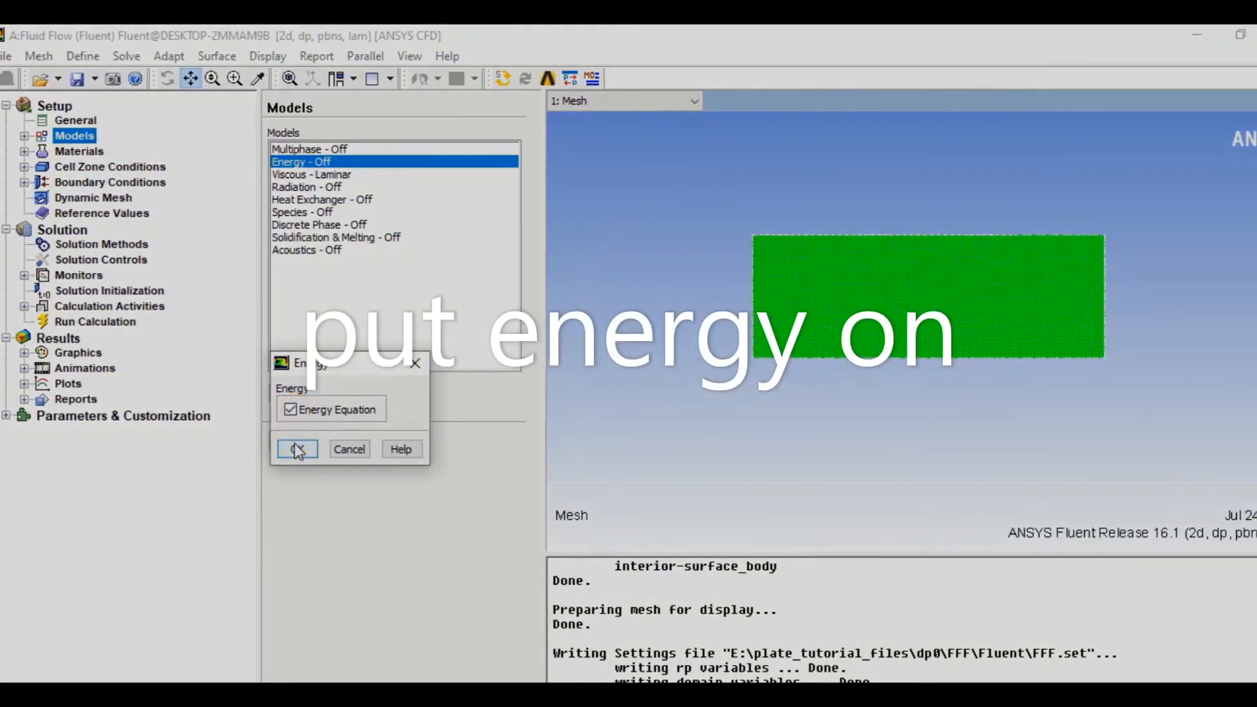
click(298, 448)
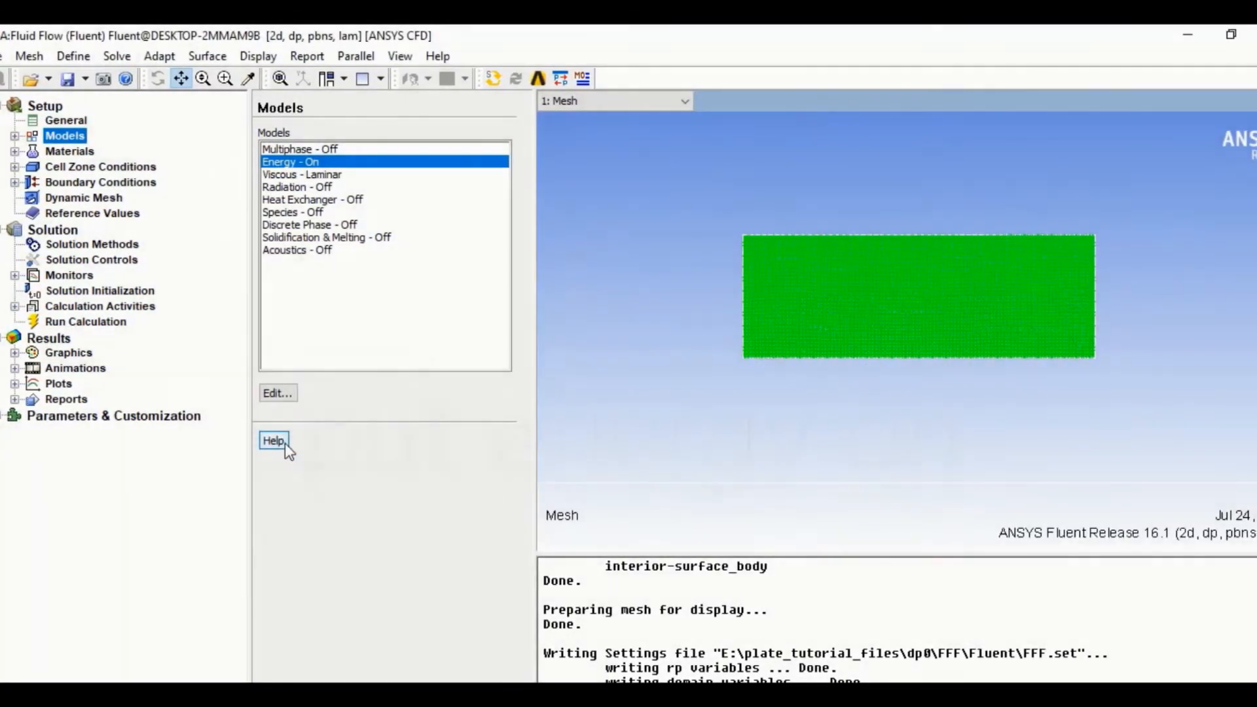
- Open the air material for editing and set its density to boussinesq with a value of 1.127 kg/m3
click(75, 151)
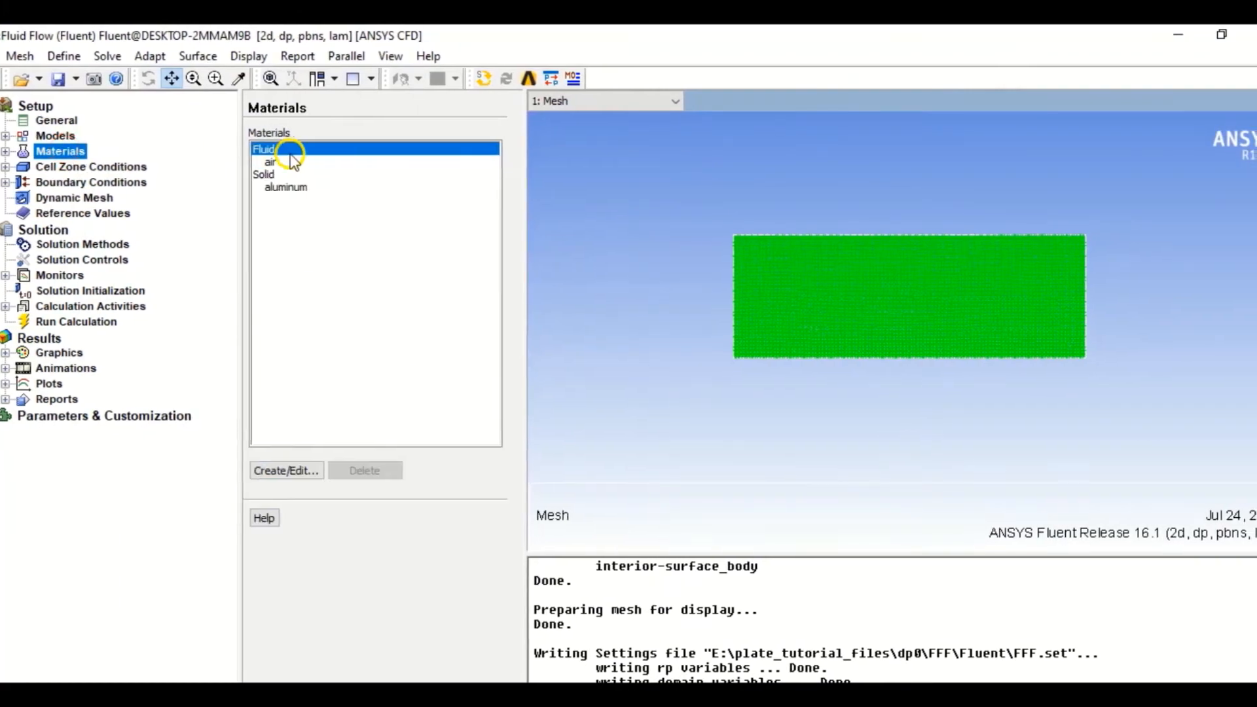
click(270, 162)
double_click(275, 162)
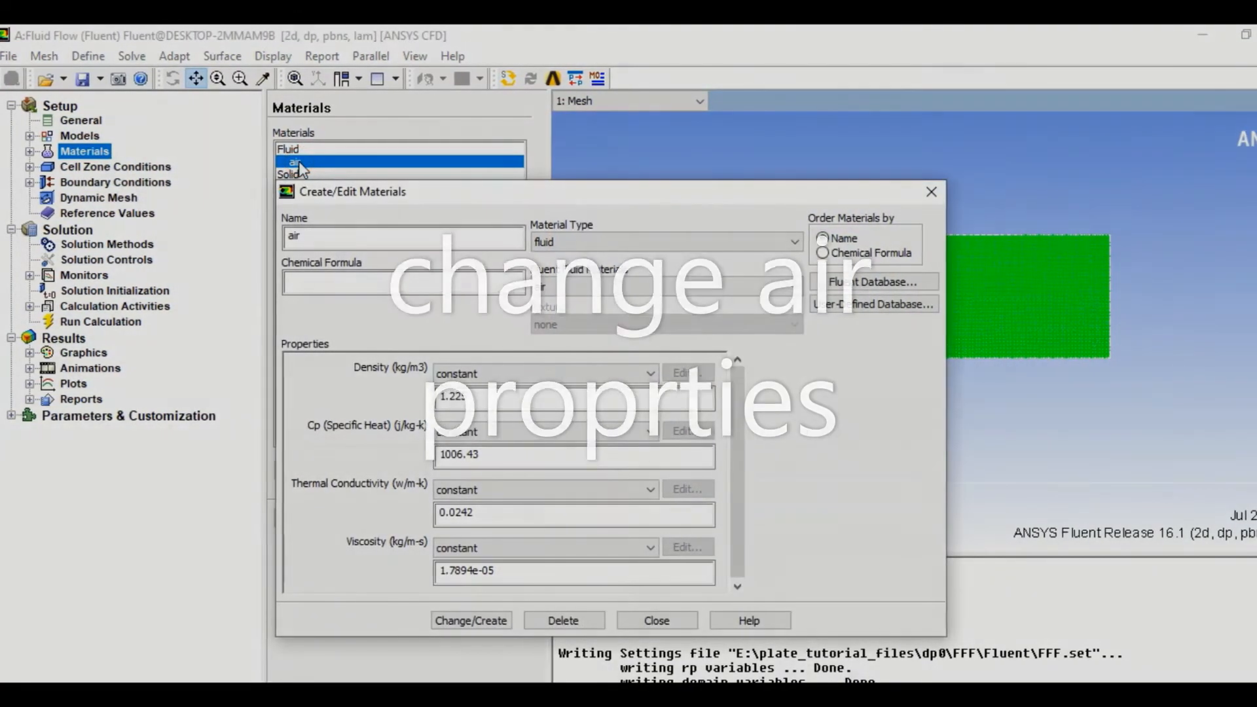
click(647, 372)
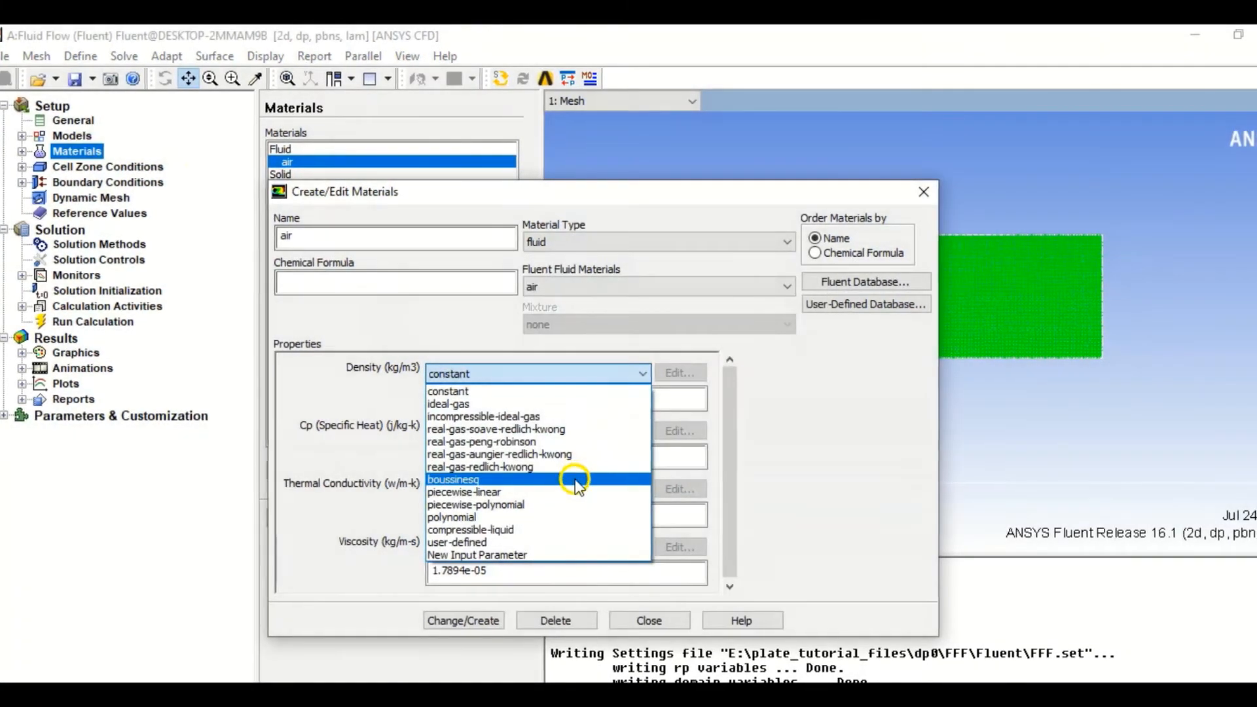
click(579, 481)
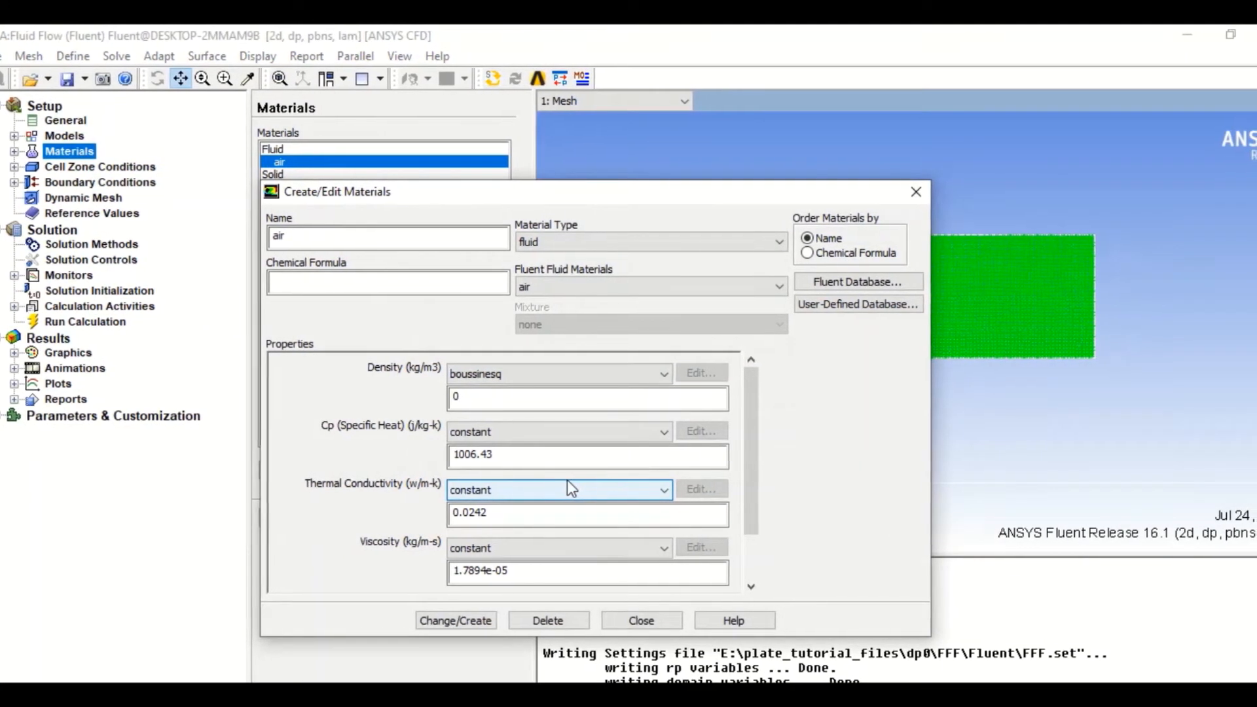
click(495, 399)
drag(490, 400, 433, 391)
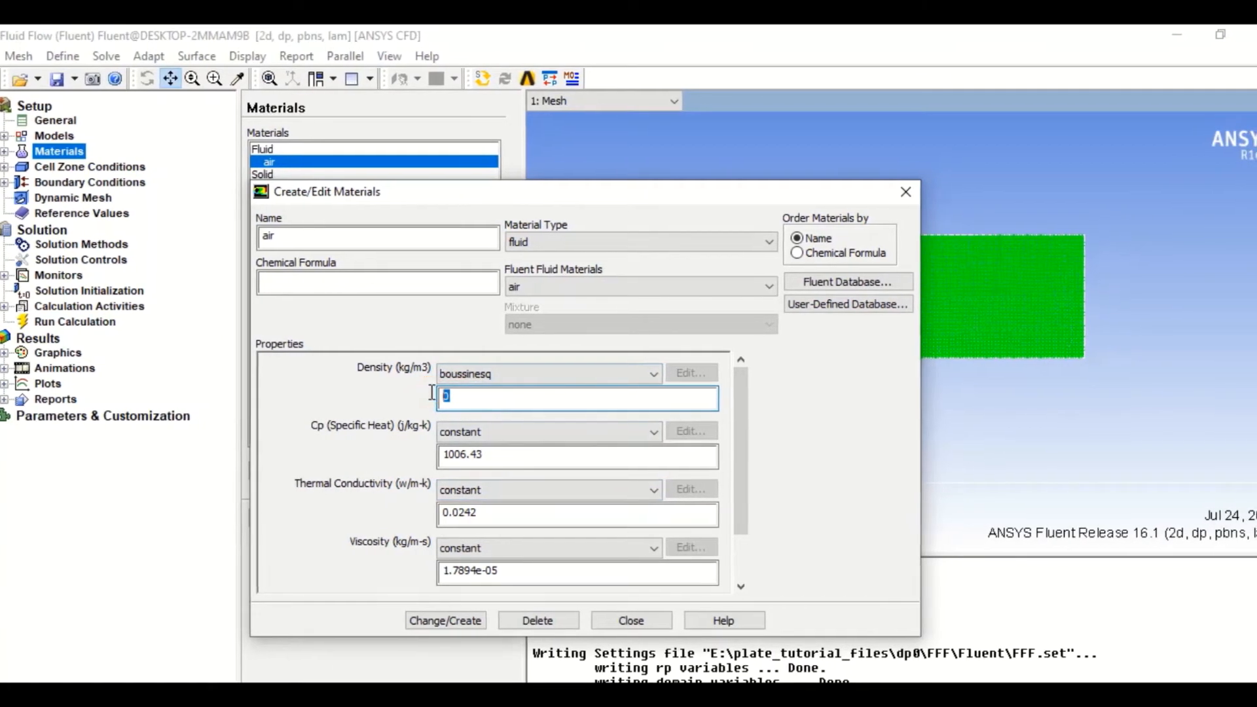
text(1)
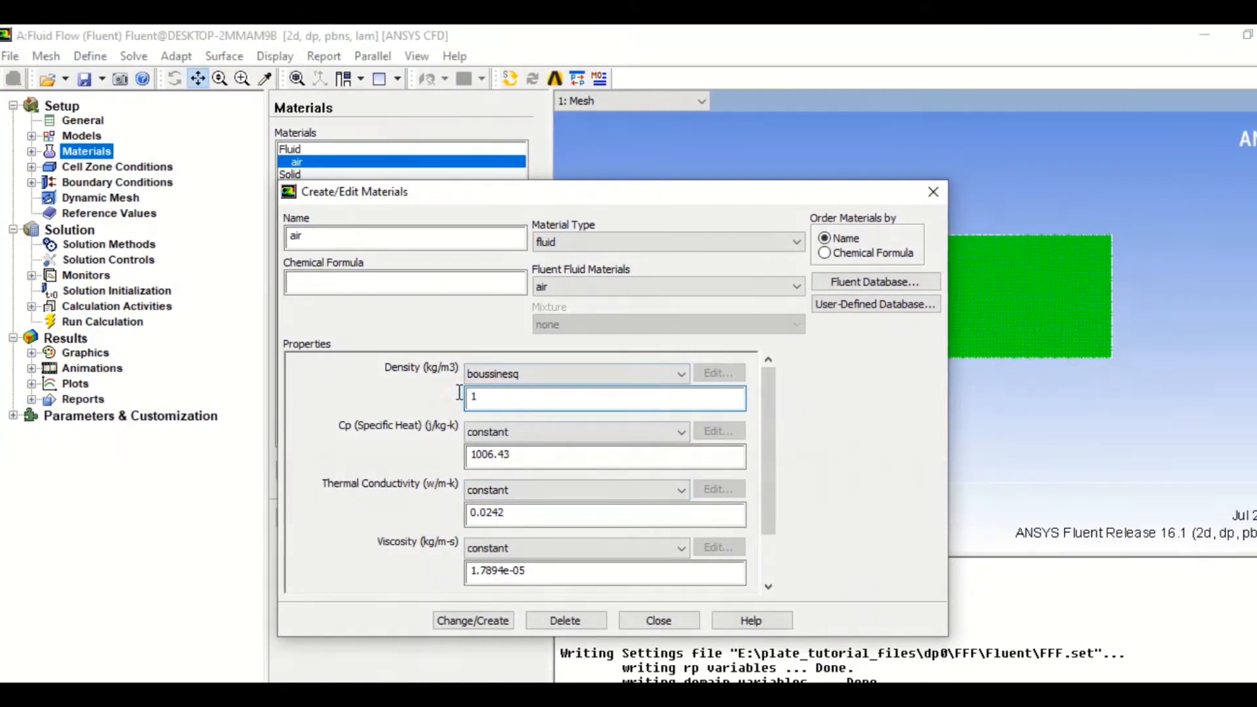
text(.)
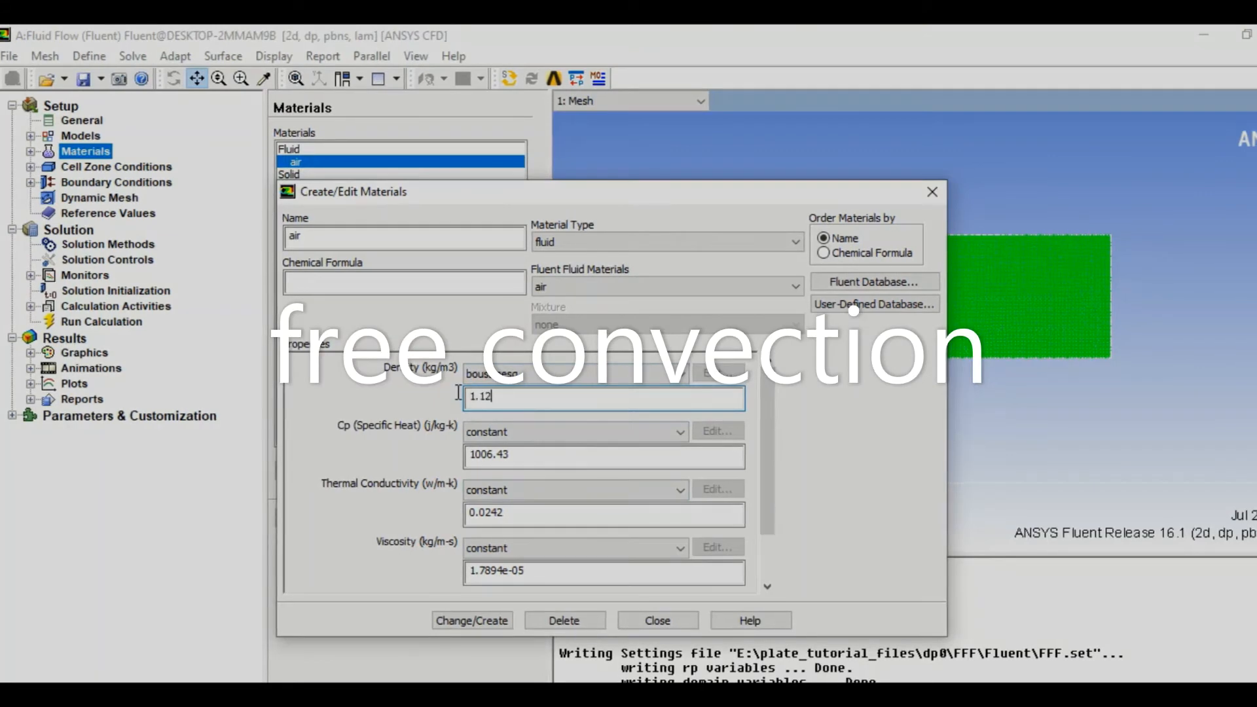
text(127)
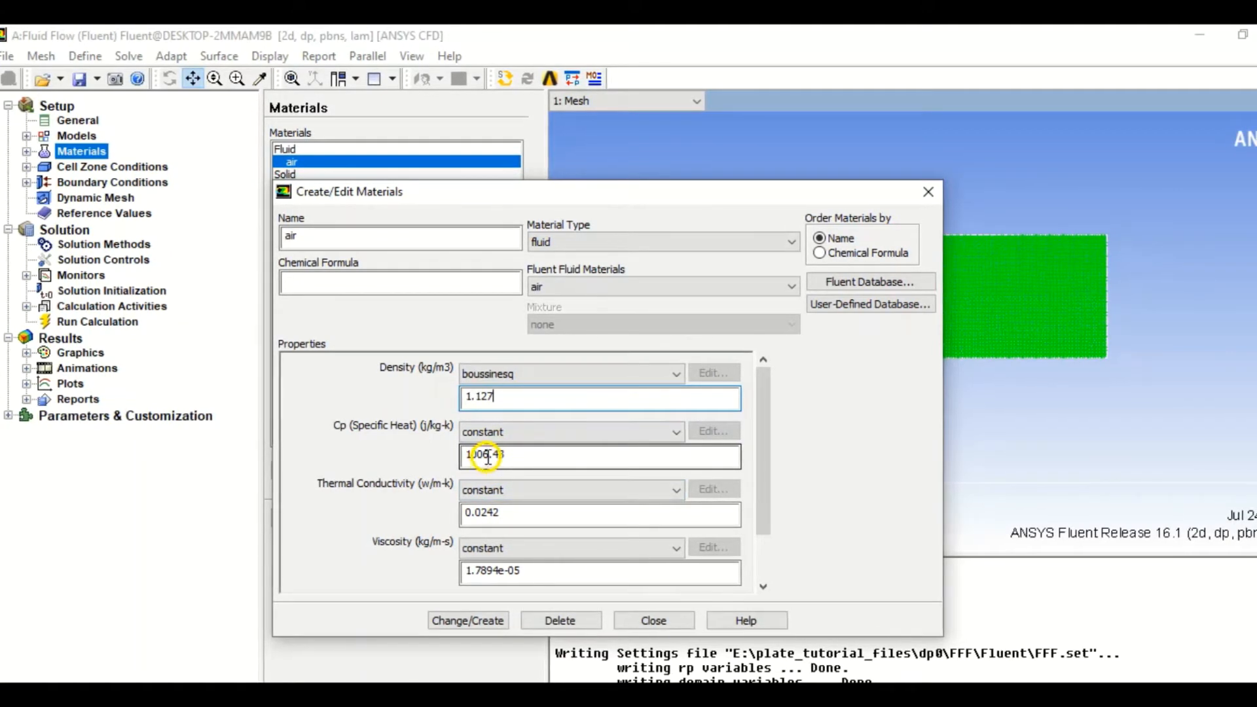
- Set air's specific heat to 1006 j/kg-k and its thermal expansion coefficient to 1.3e-3 1/k, and save the material changes
click(513, 453)
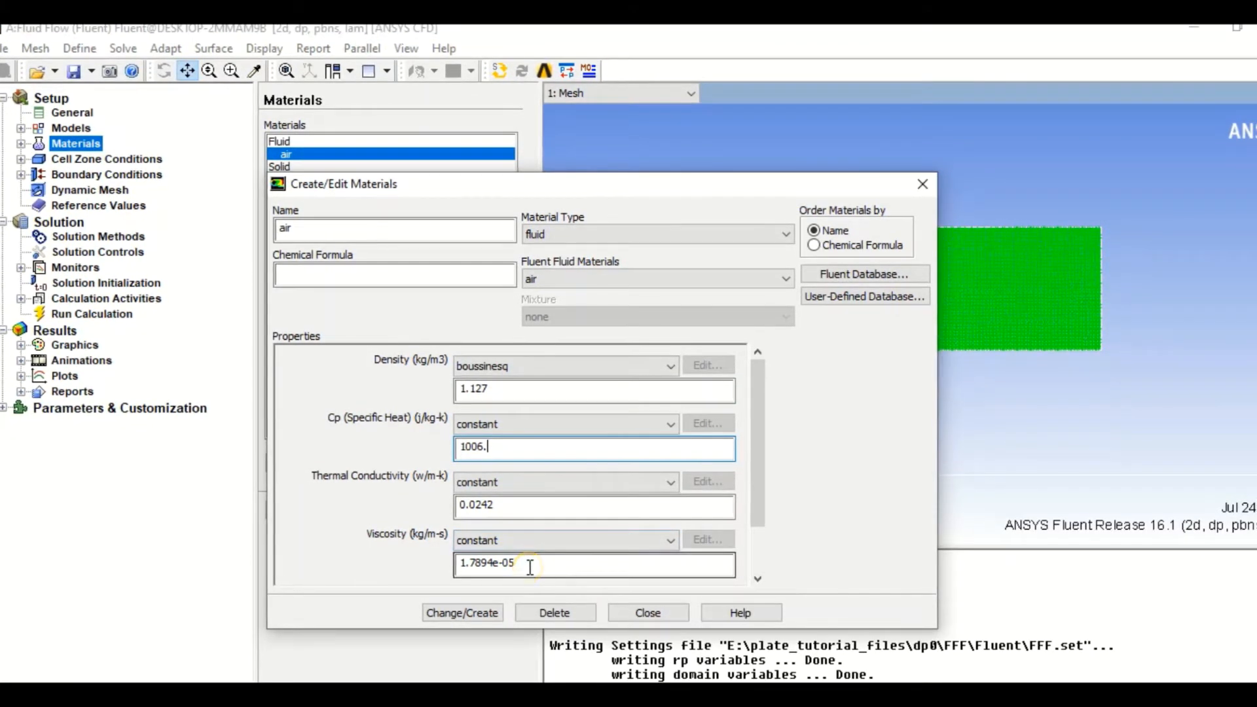
click(757, 579)
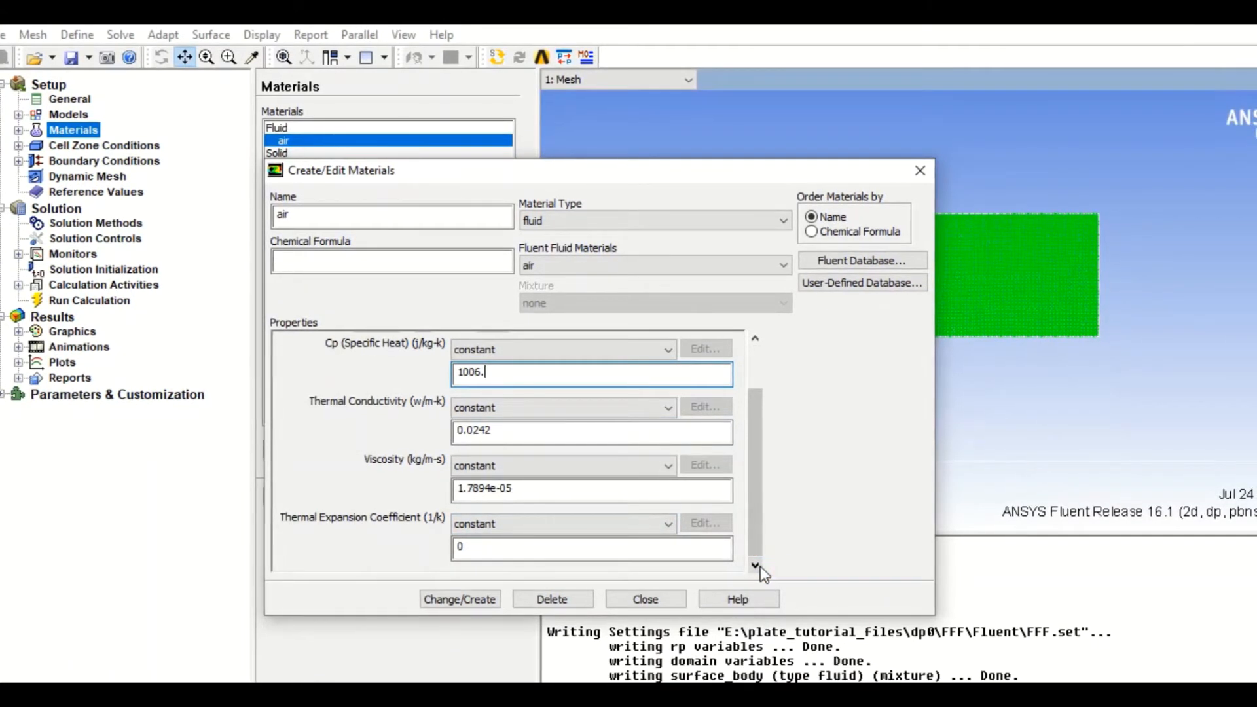
double_click(447, 546)
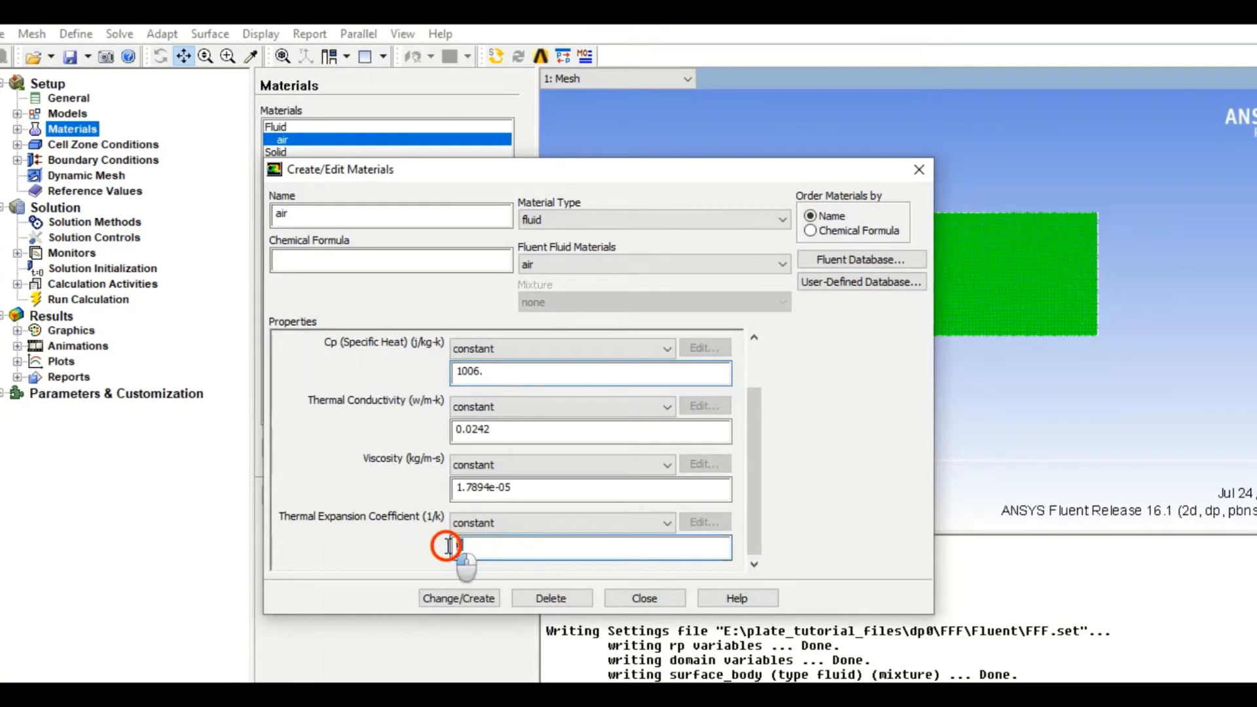
text(1.)
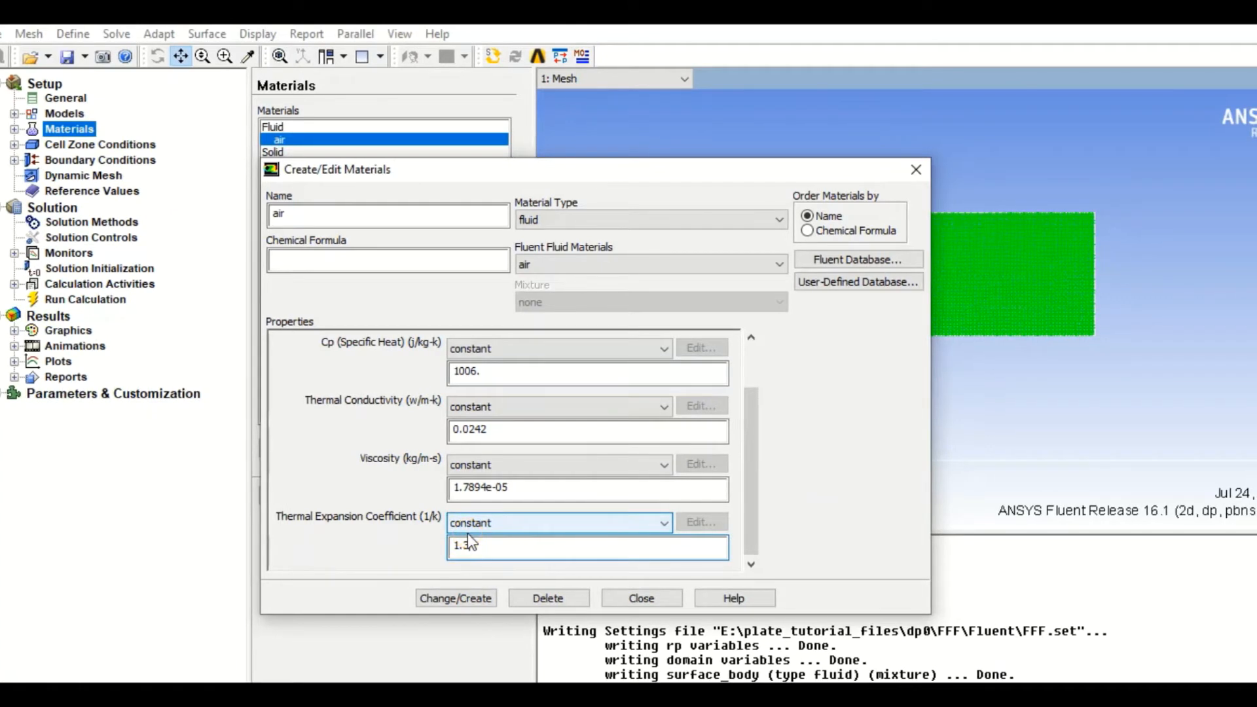
text(3e-3)
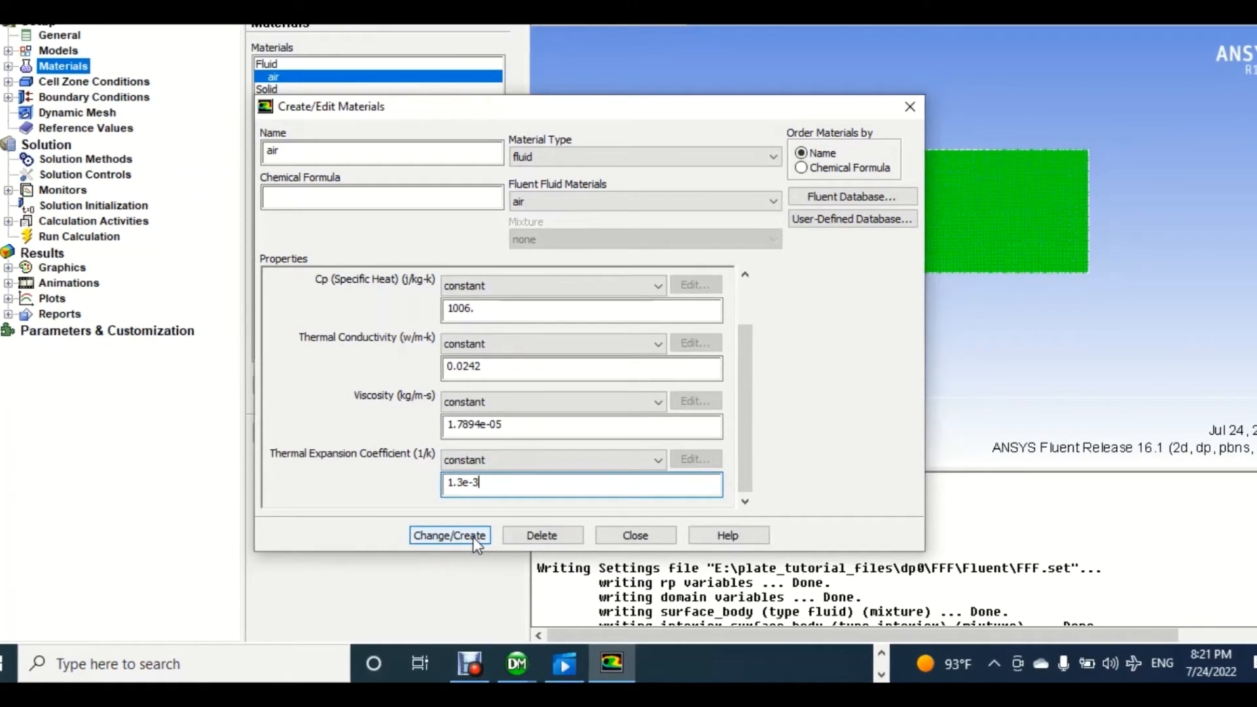
click(473, 537)
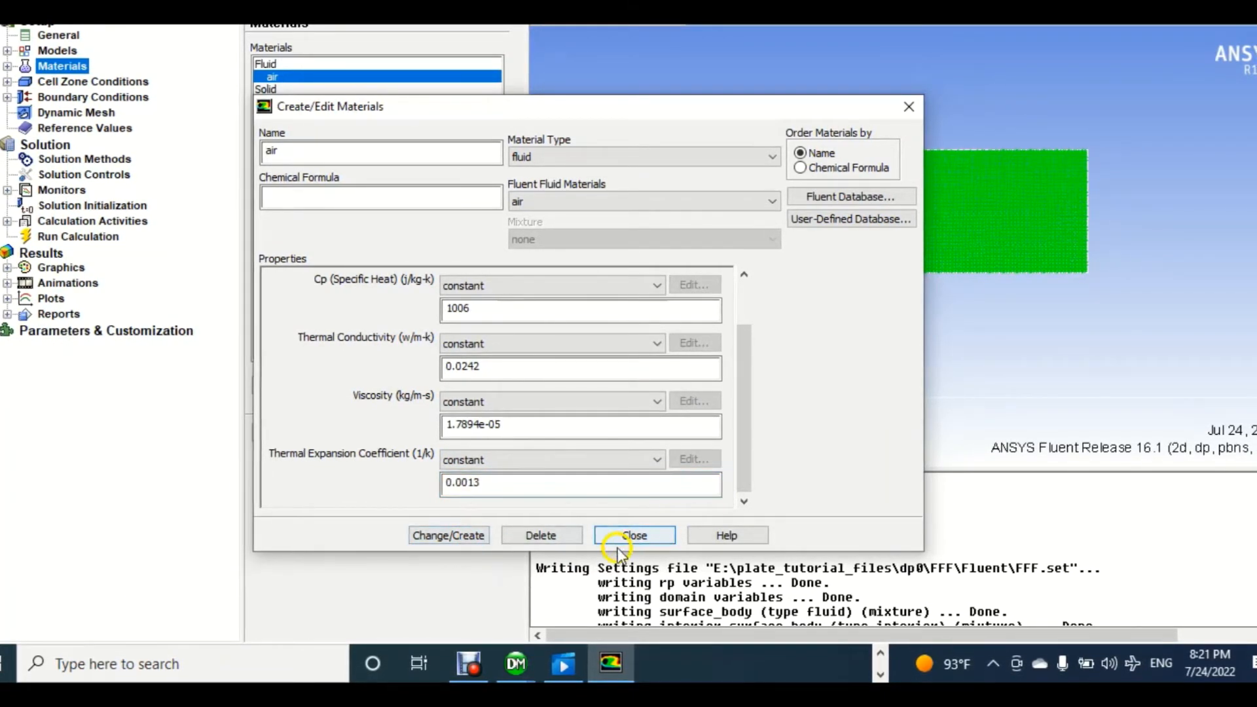
click(635, 535)
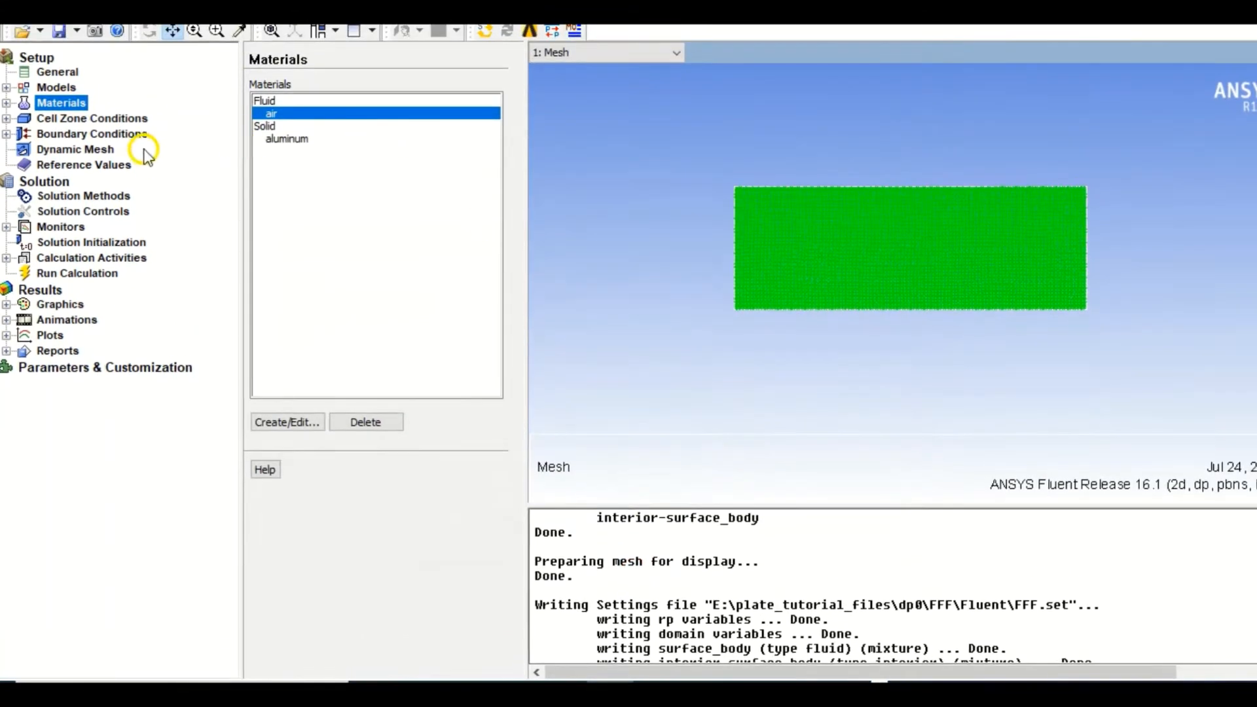
- Open the surface_body cell zone's fluid settings and accept air as its material
click(123, 143)
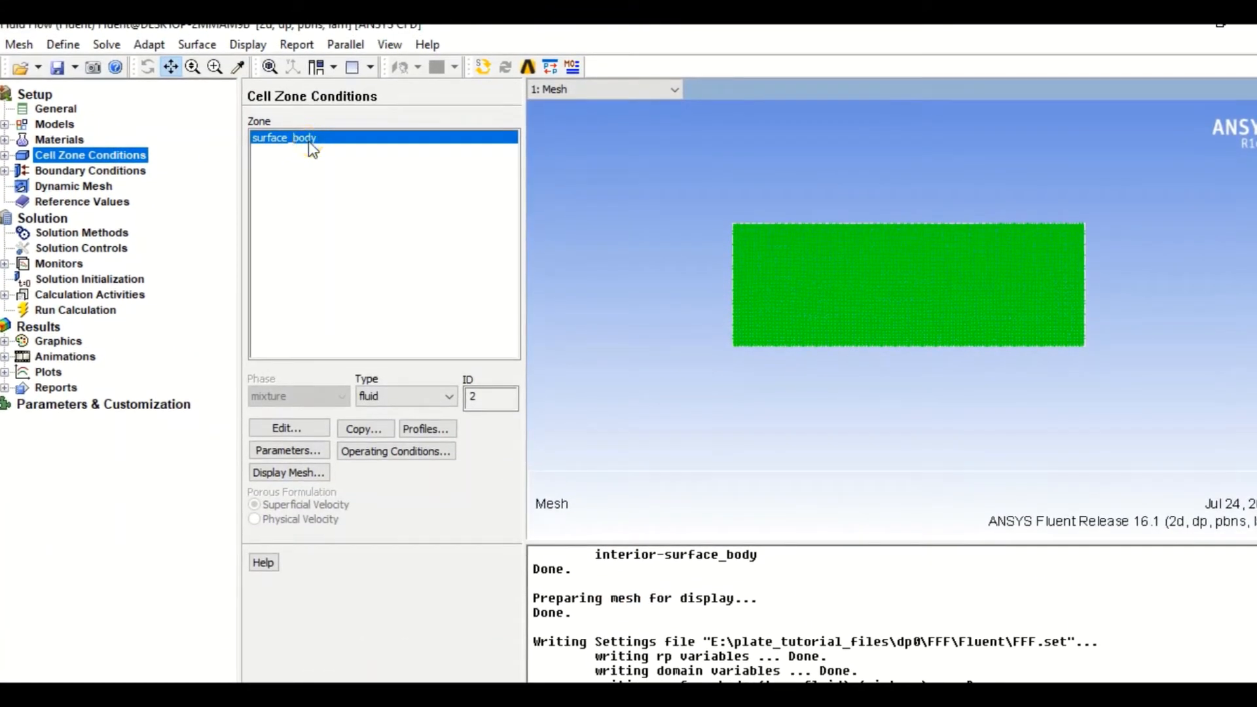
click(317, 430)
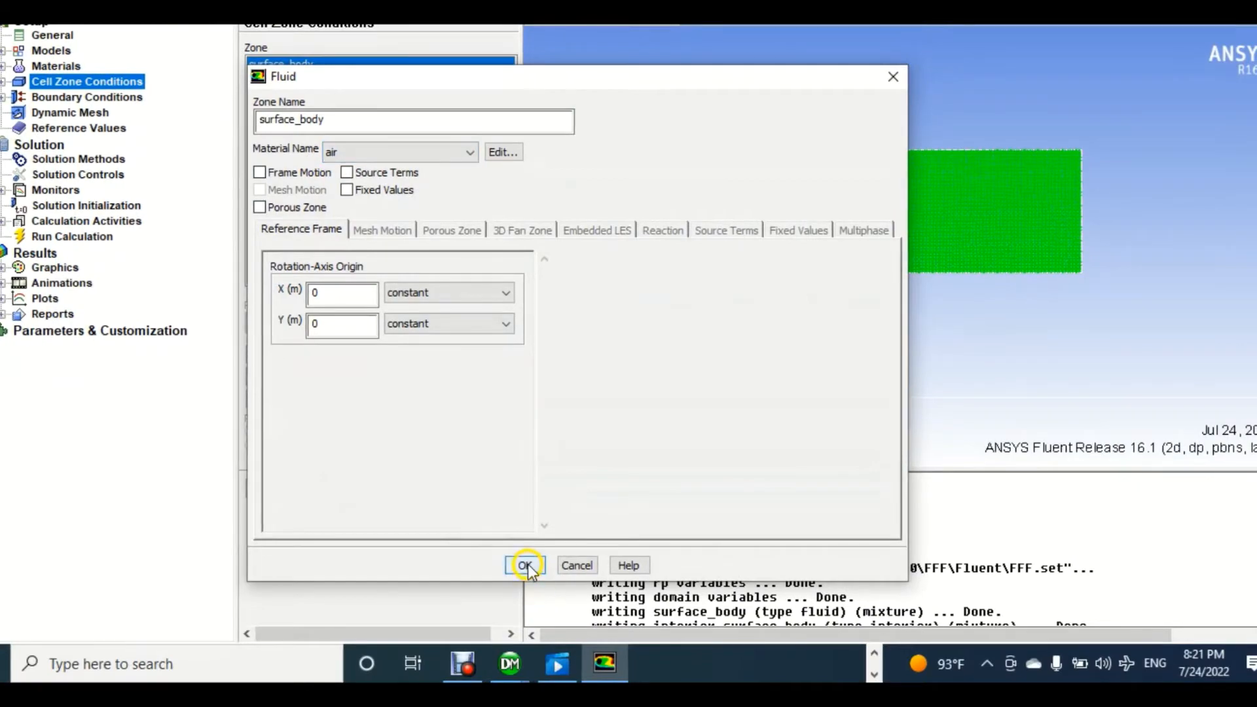
click(525, 565)
- Give the bottom wall boundary a Temperature thermal condition with a constant value of 380 K
click(87, 147)
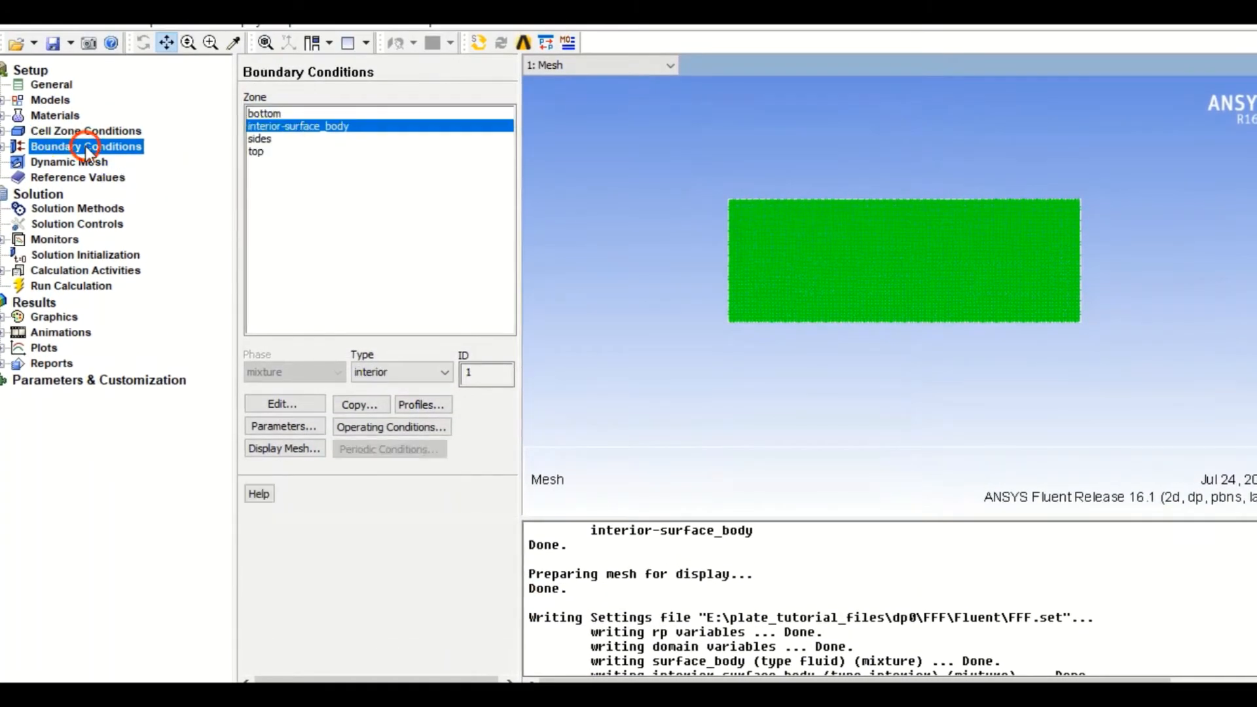
click(262, 113)
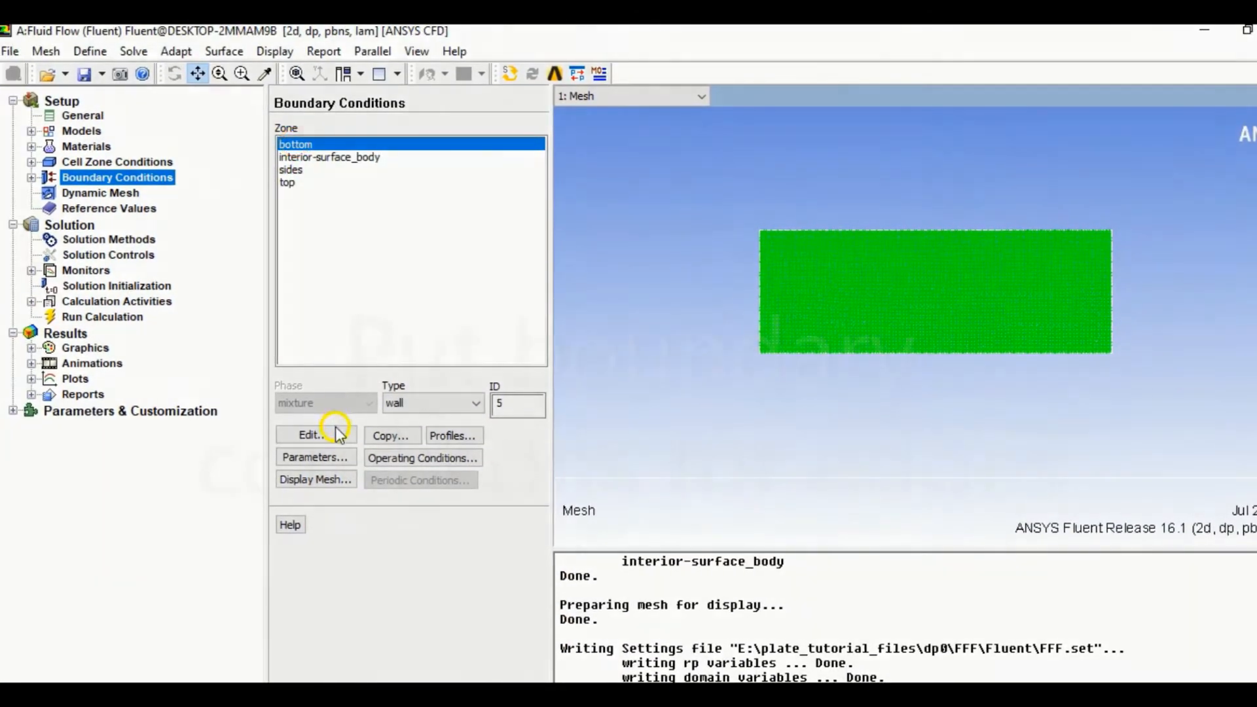
click(301, 436)
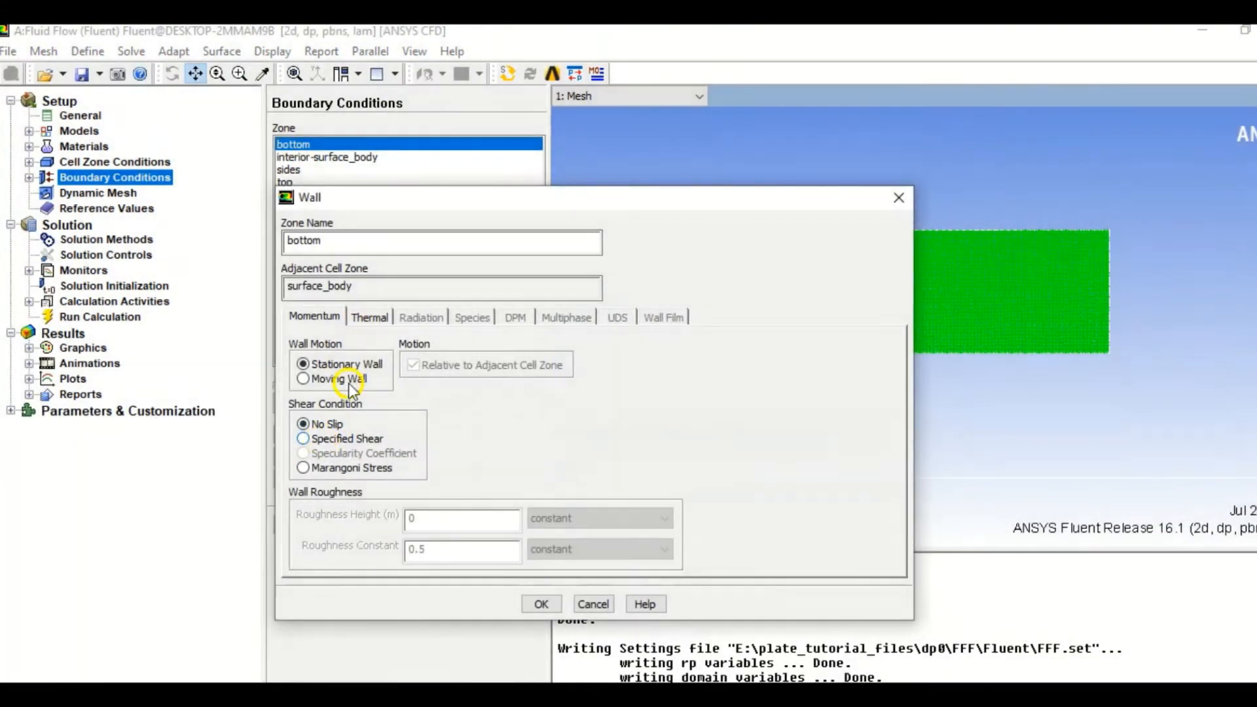
click(366, 317)
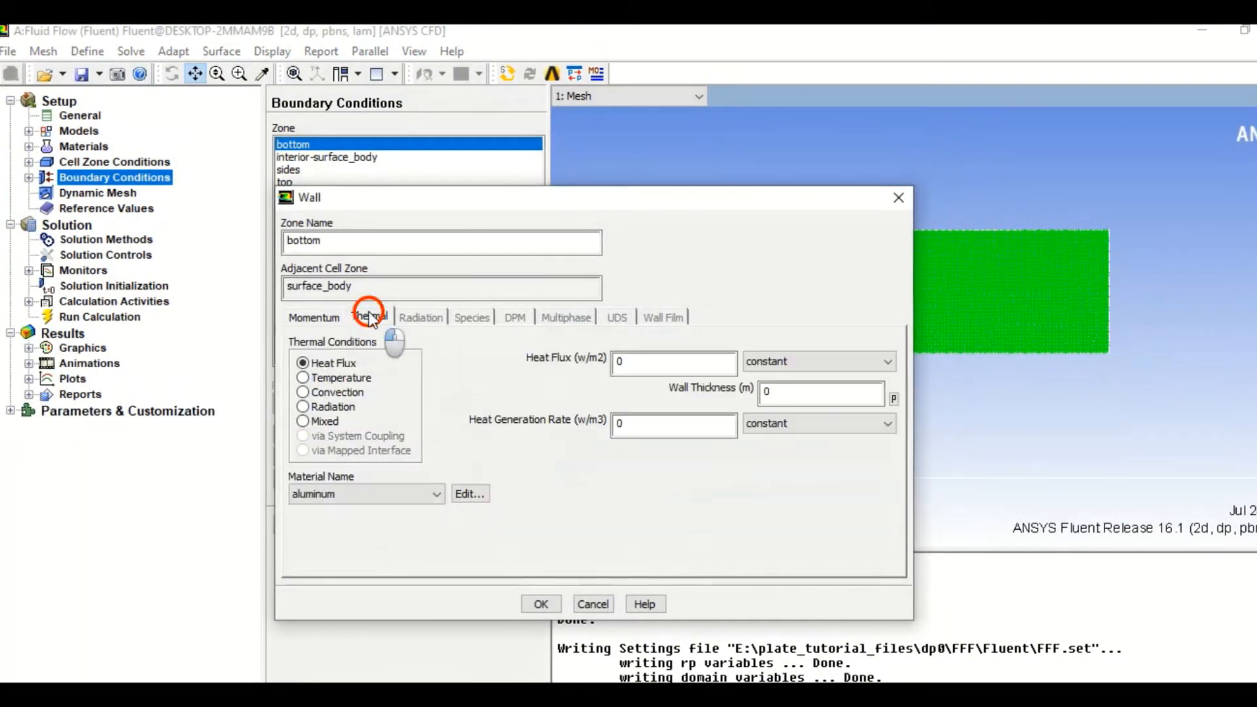
click(302, 378)
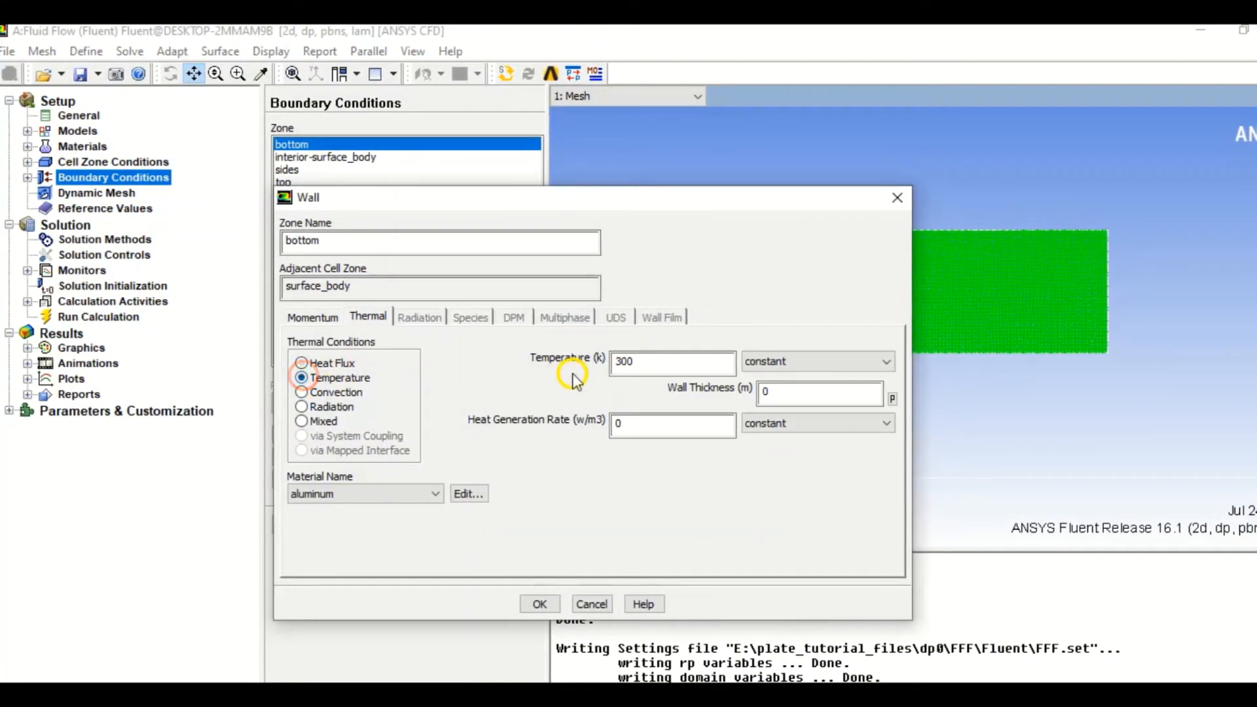
double_click(623, 361)
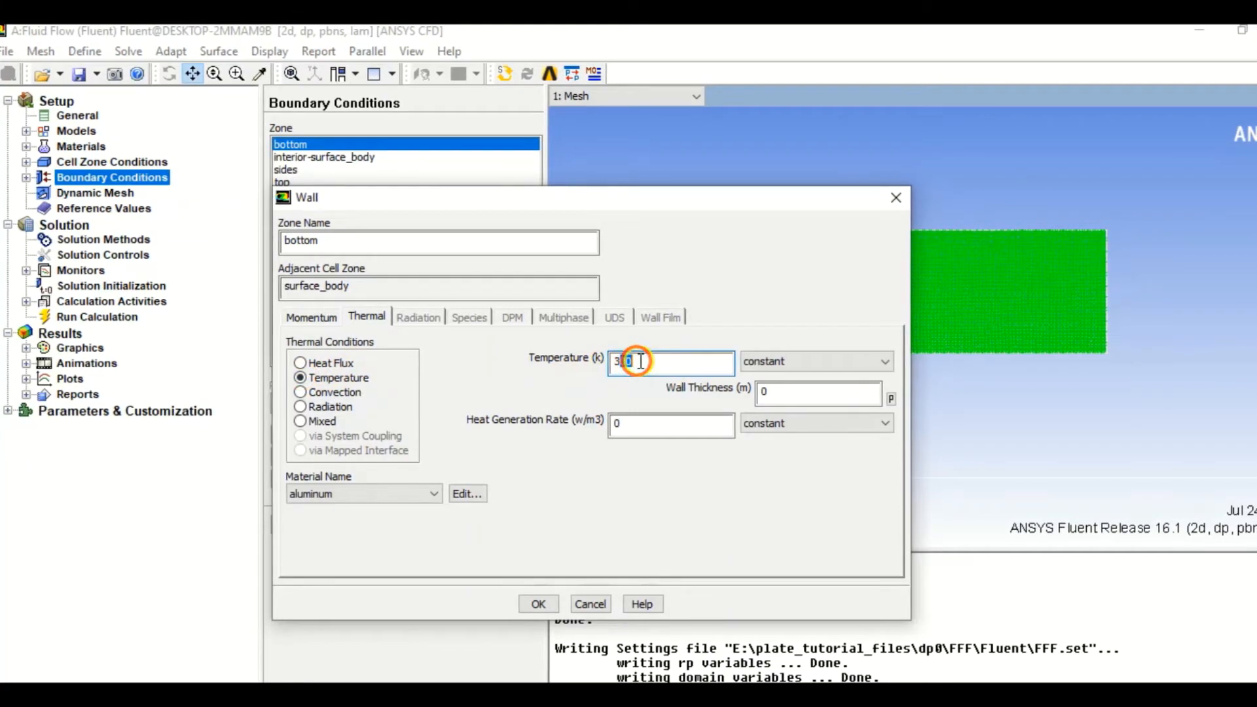
text(380)
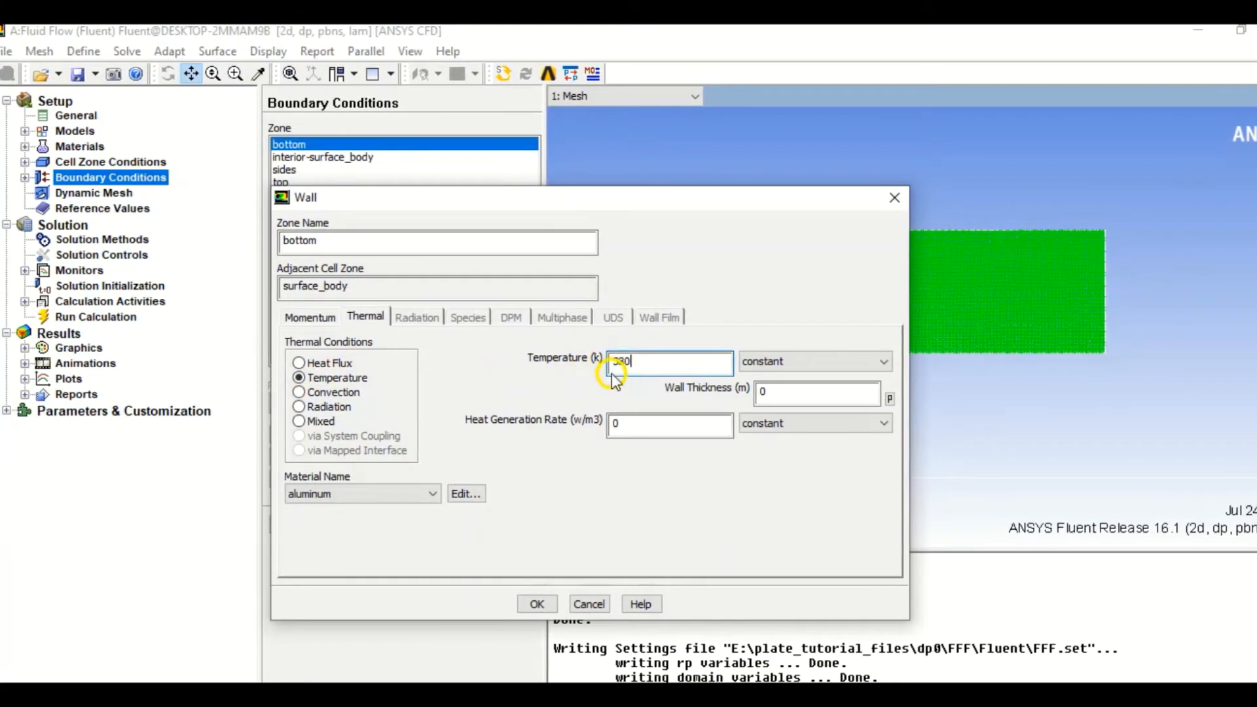
click(536, 603)
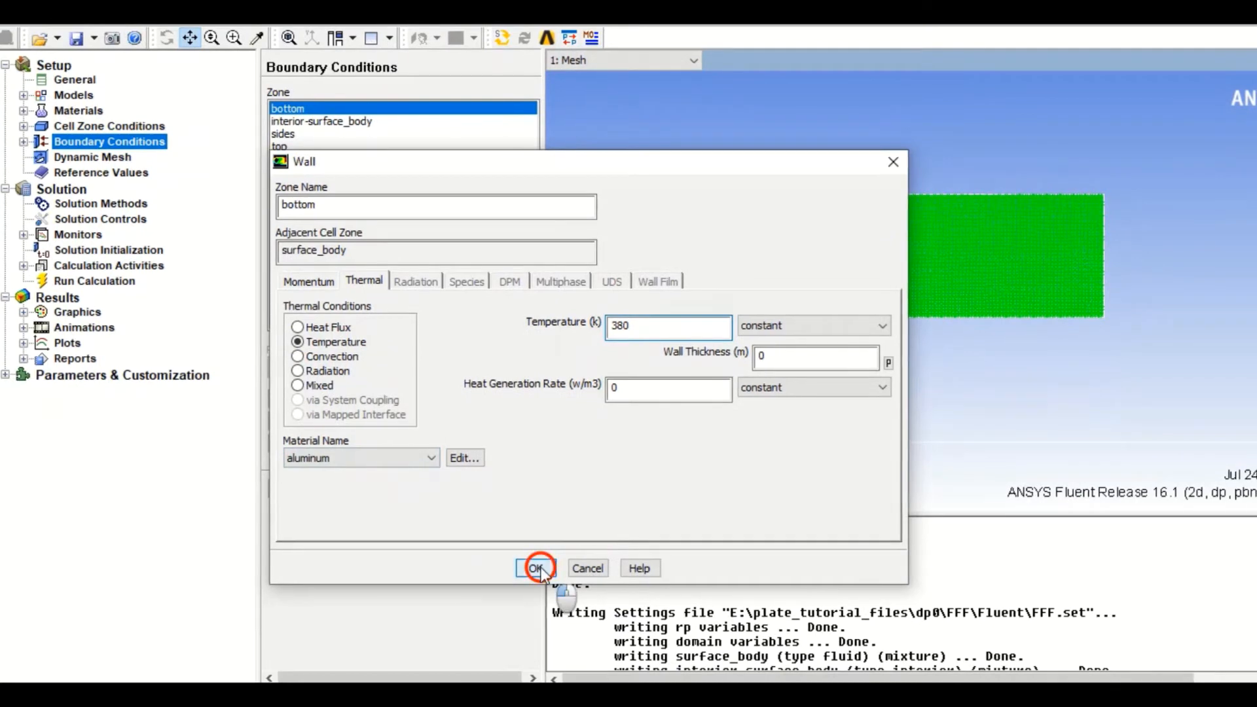
- Give the top wall boundary a Temperature thermal condition with a constant value of 250 K
click(280, 146)
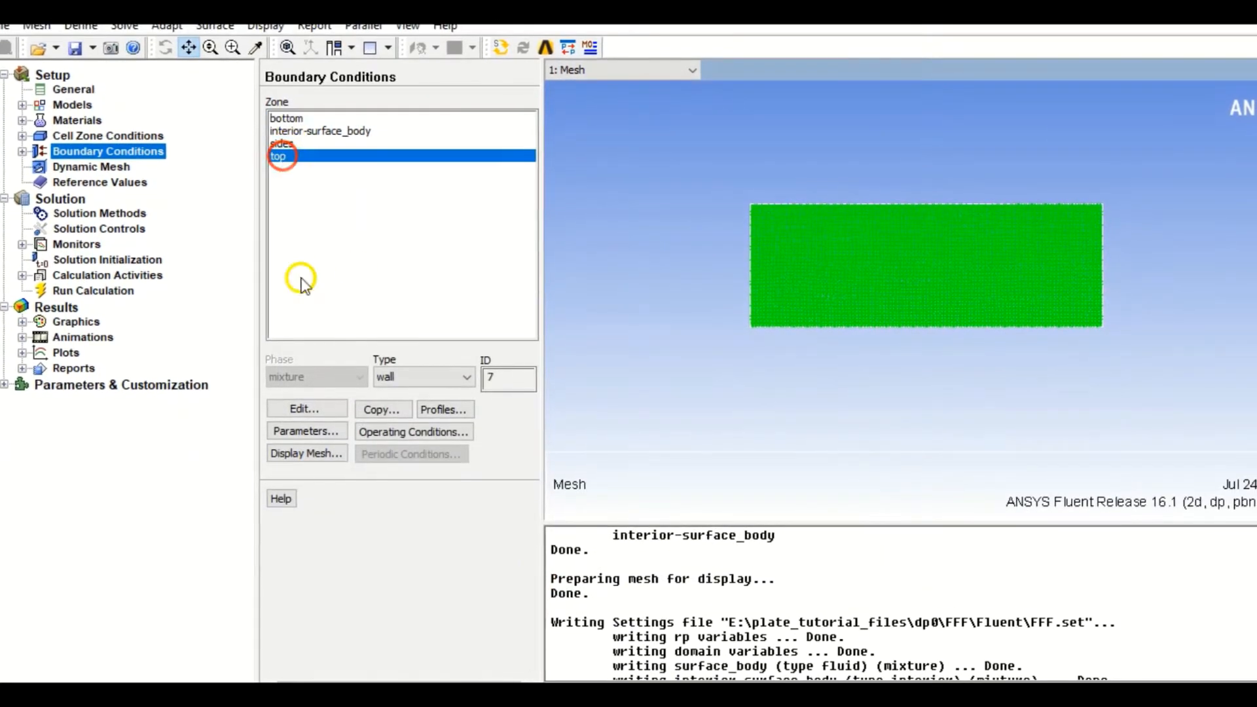
click(323, 401)
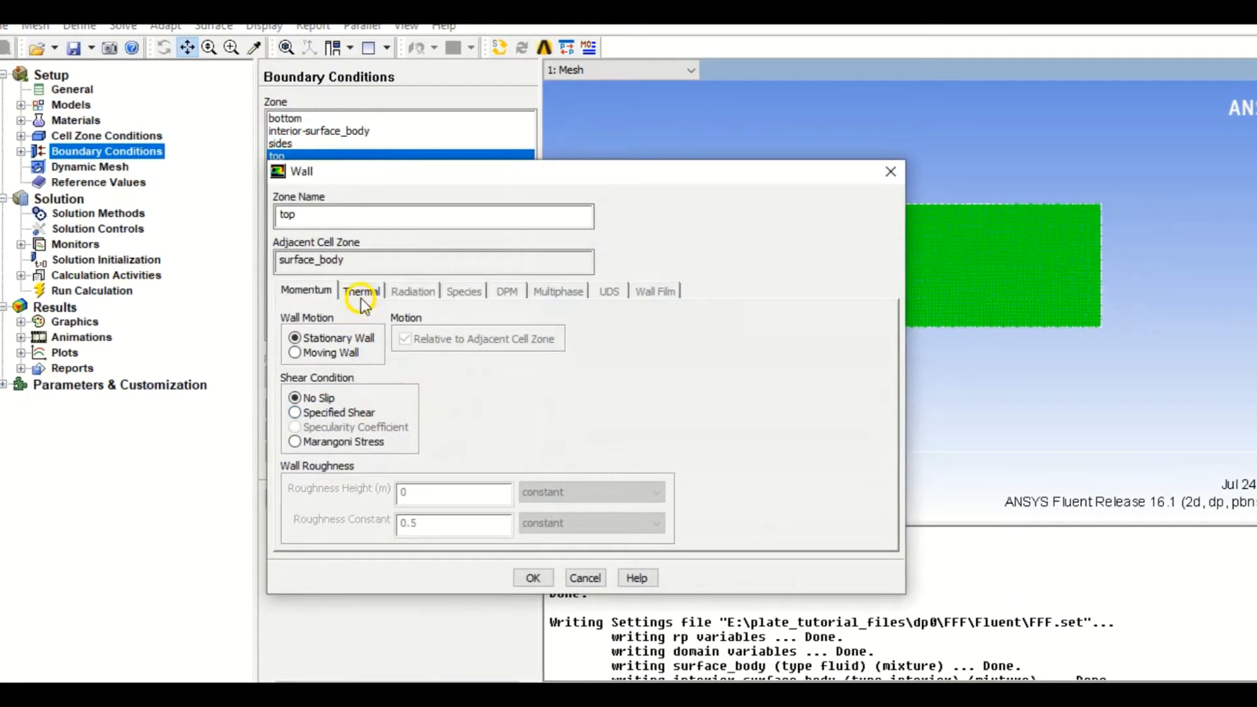
click(361, 291)
click(294, 352)
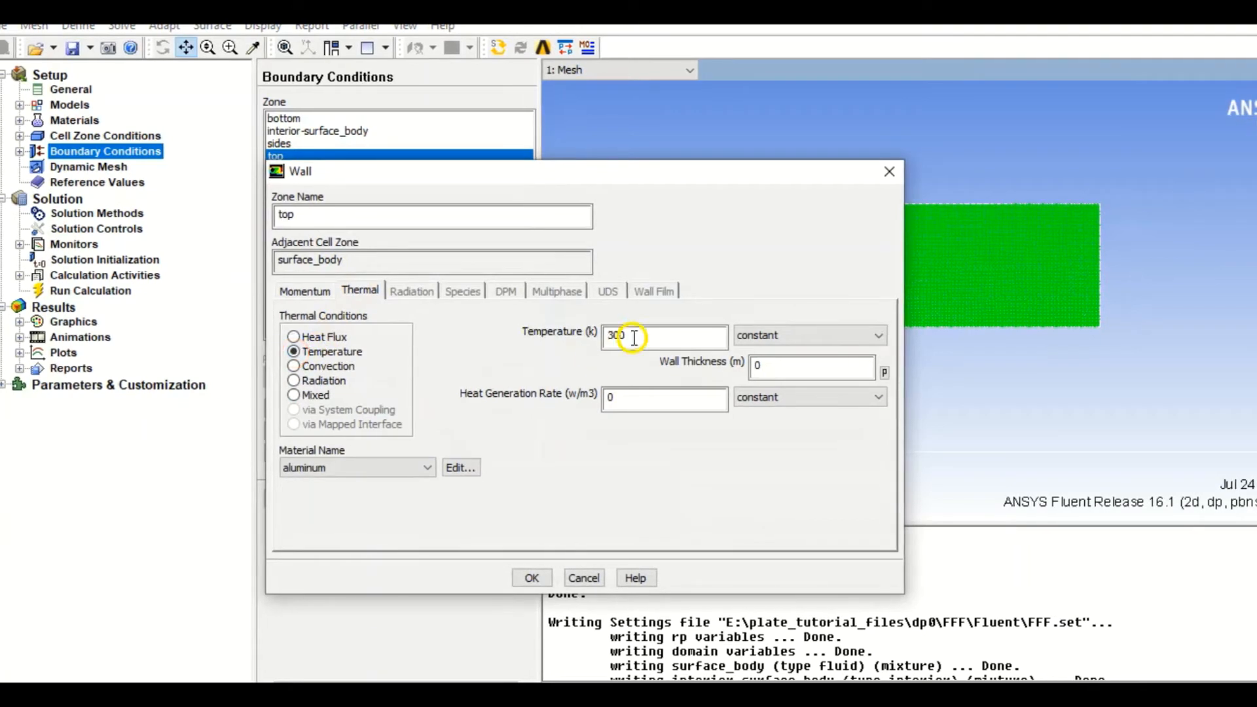
click(610, 334)
drag(610, 335, 631, 333)
text(2)
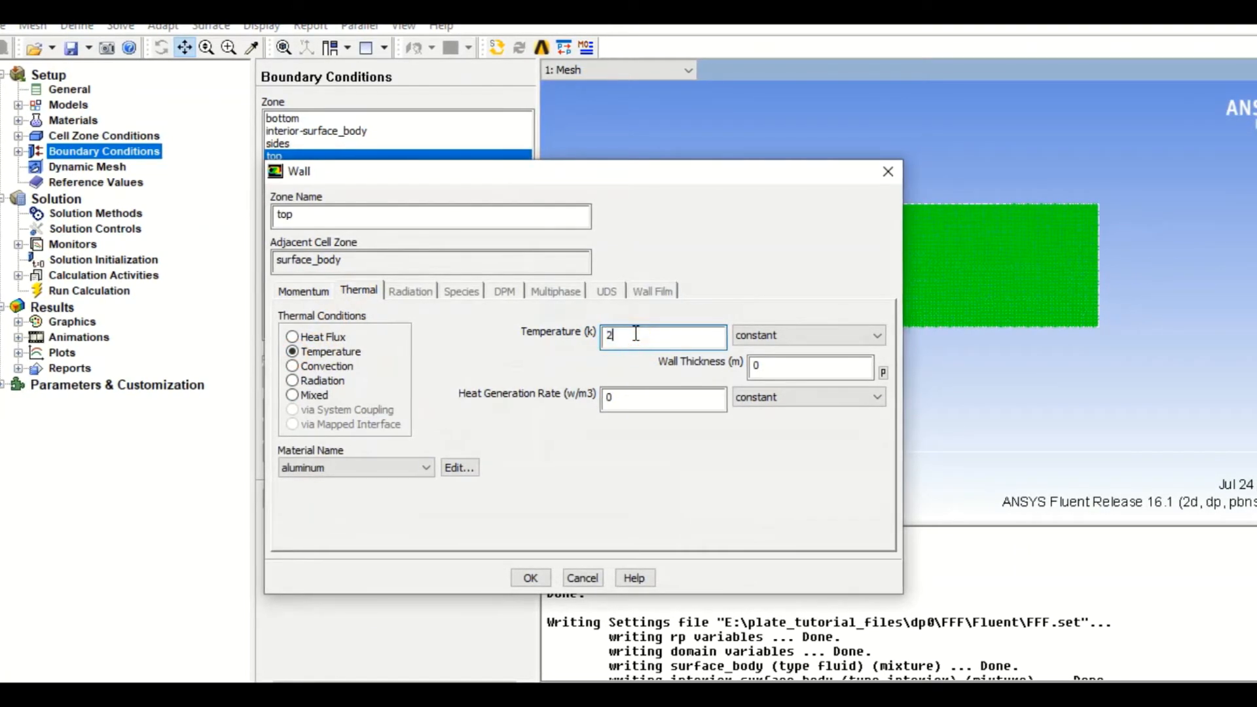
text(50)
click(531, 578)
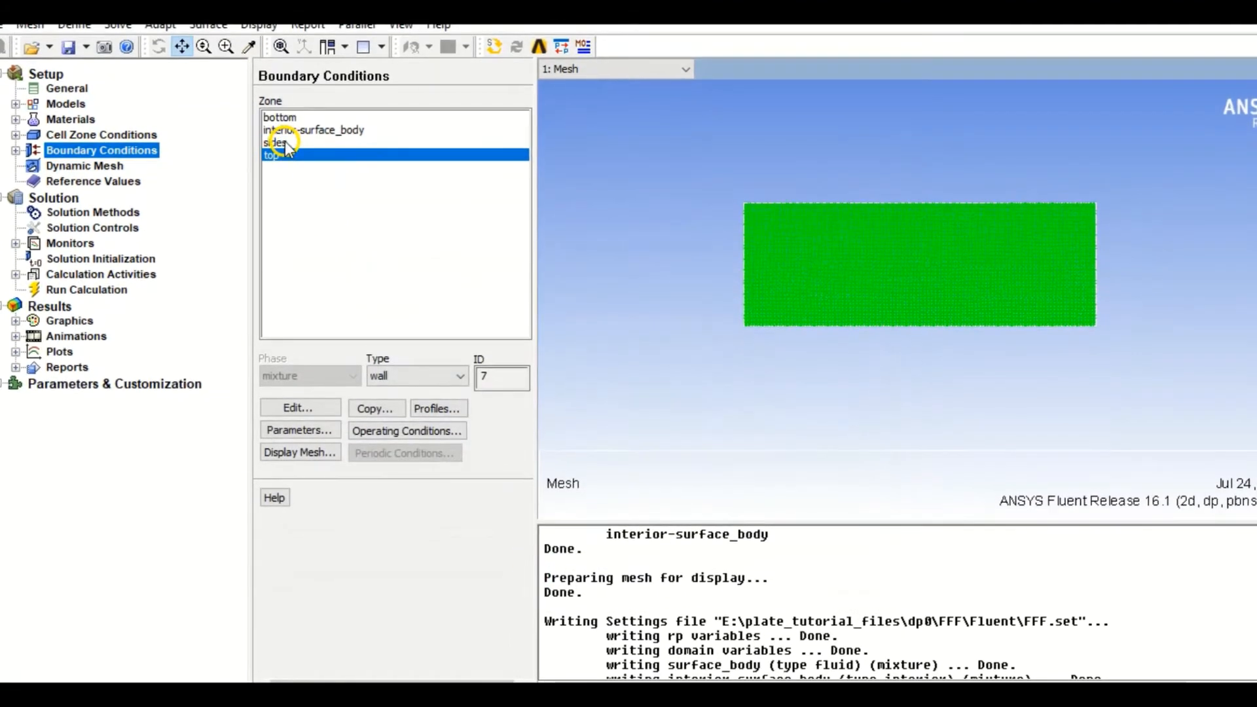
- Open the sides wall's thermal conditions and accept a constant heat flux of 0 w/m2
click(286, 130)
click(303, 409)
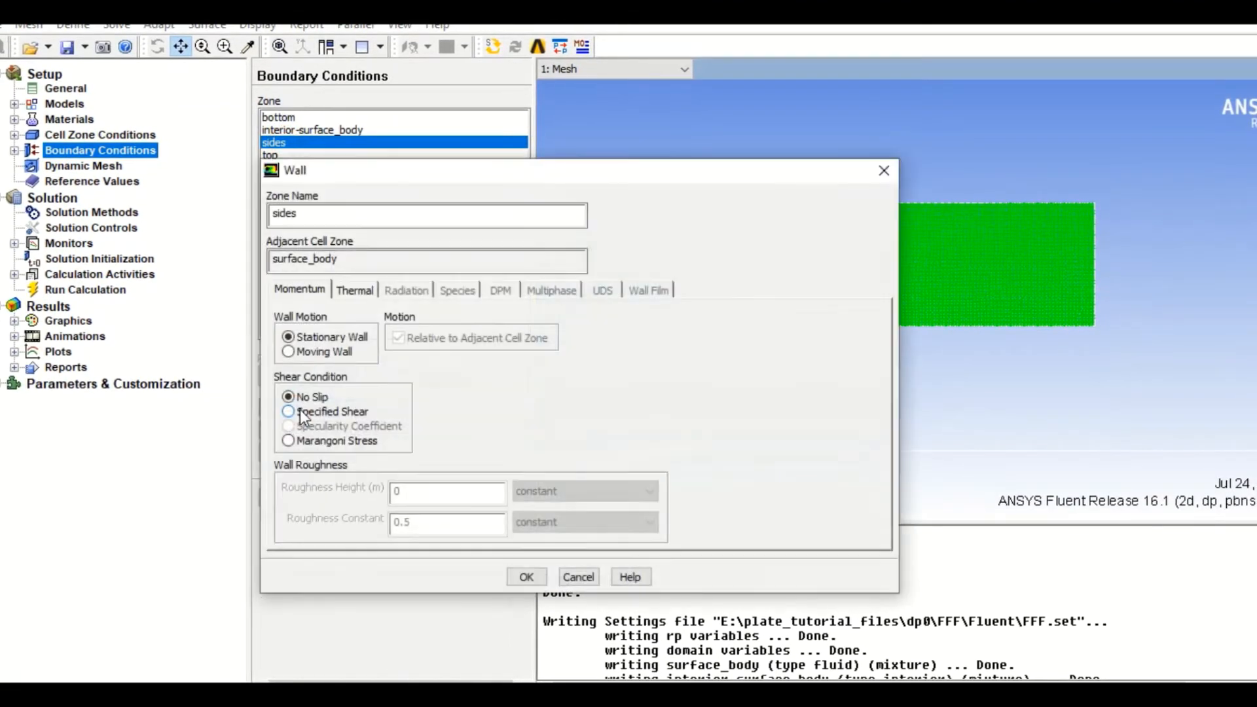
click(352, 290)
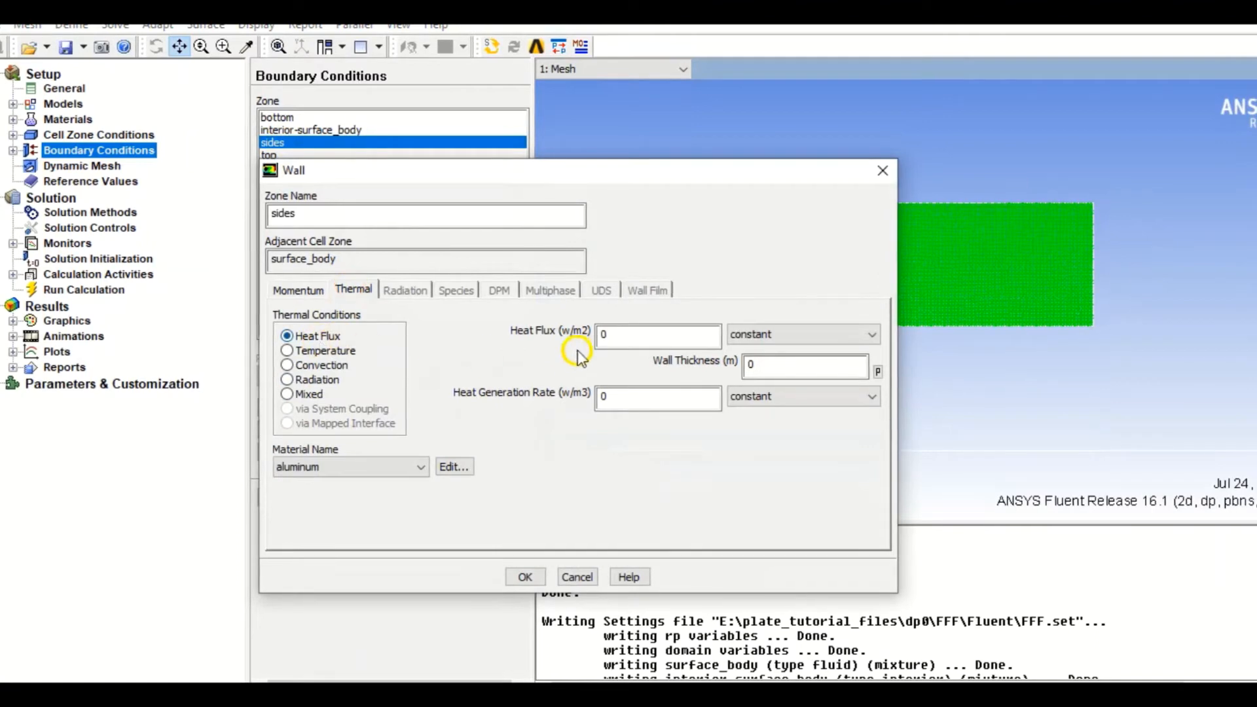
click(527, 577)
click(265, 134)
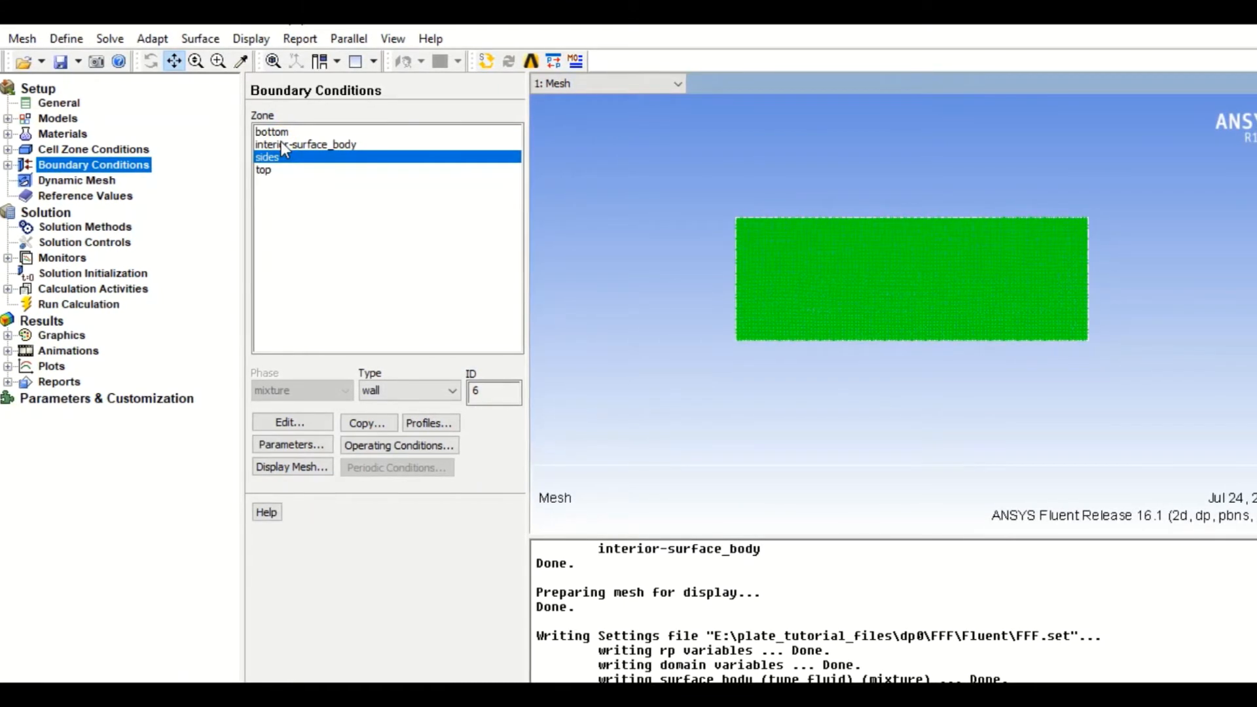
- Compute the reference values from the bottom boundary
click(87, 182)
click(87, 182)
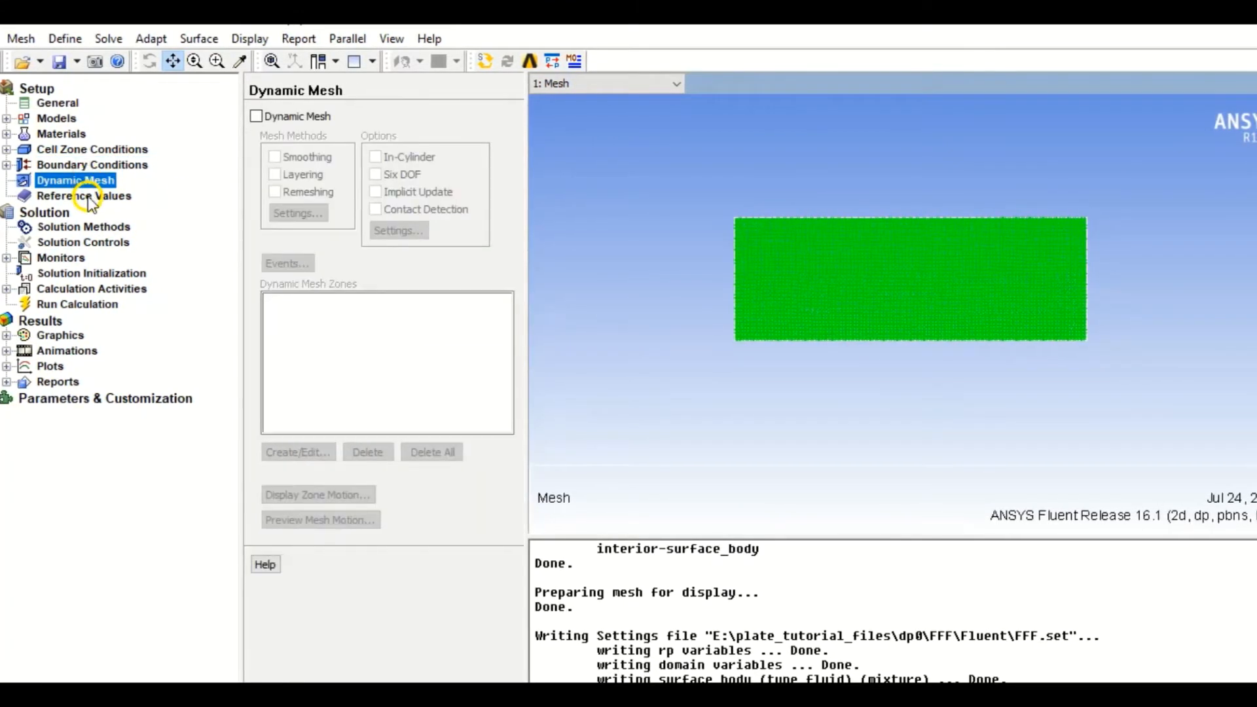
click(291, 130)
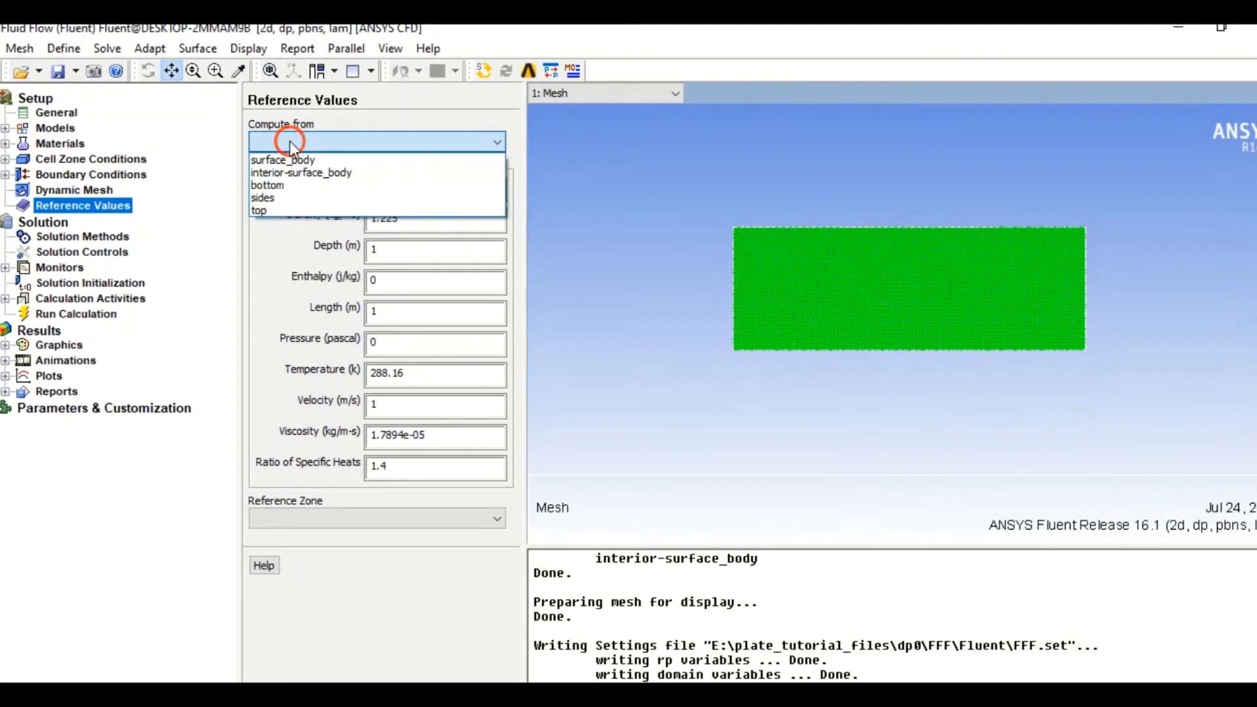
click(277, 186)
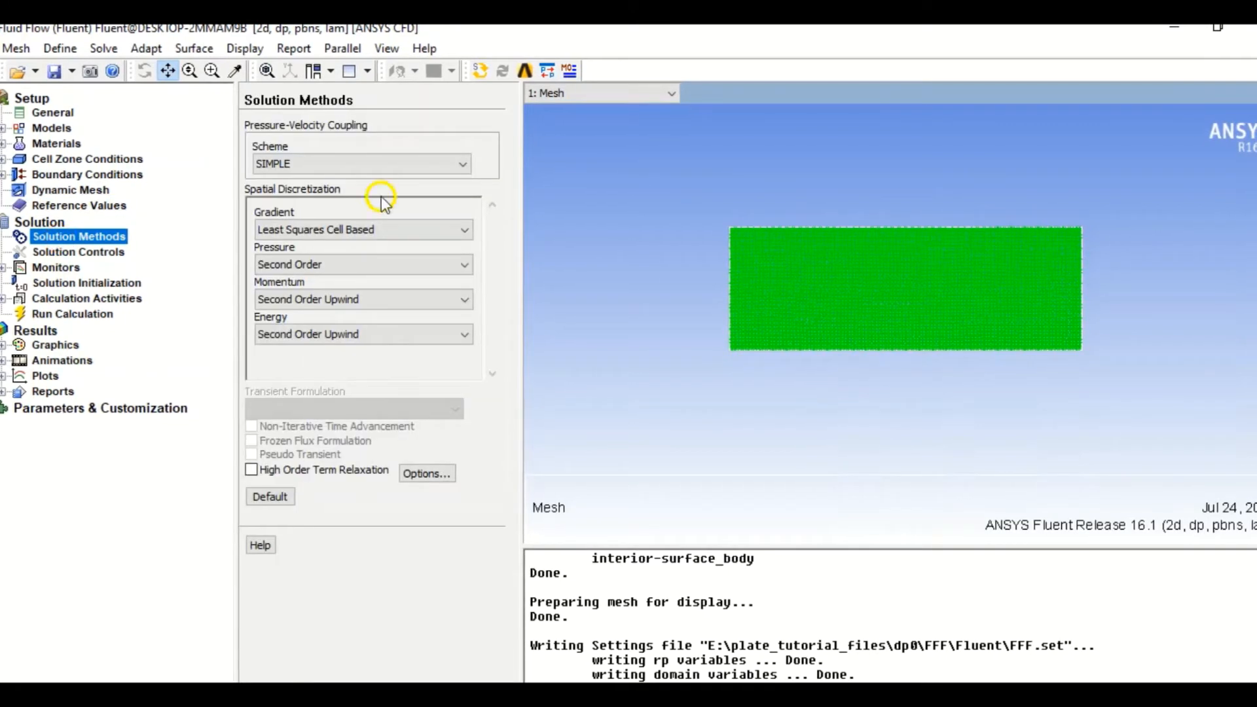
- Set the pressure-velocity coupling scheme to SIMPLEC and initialize the solution with Standard Initialization computed from bottom
click(348, 163)
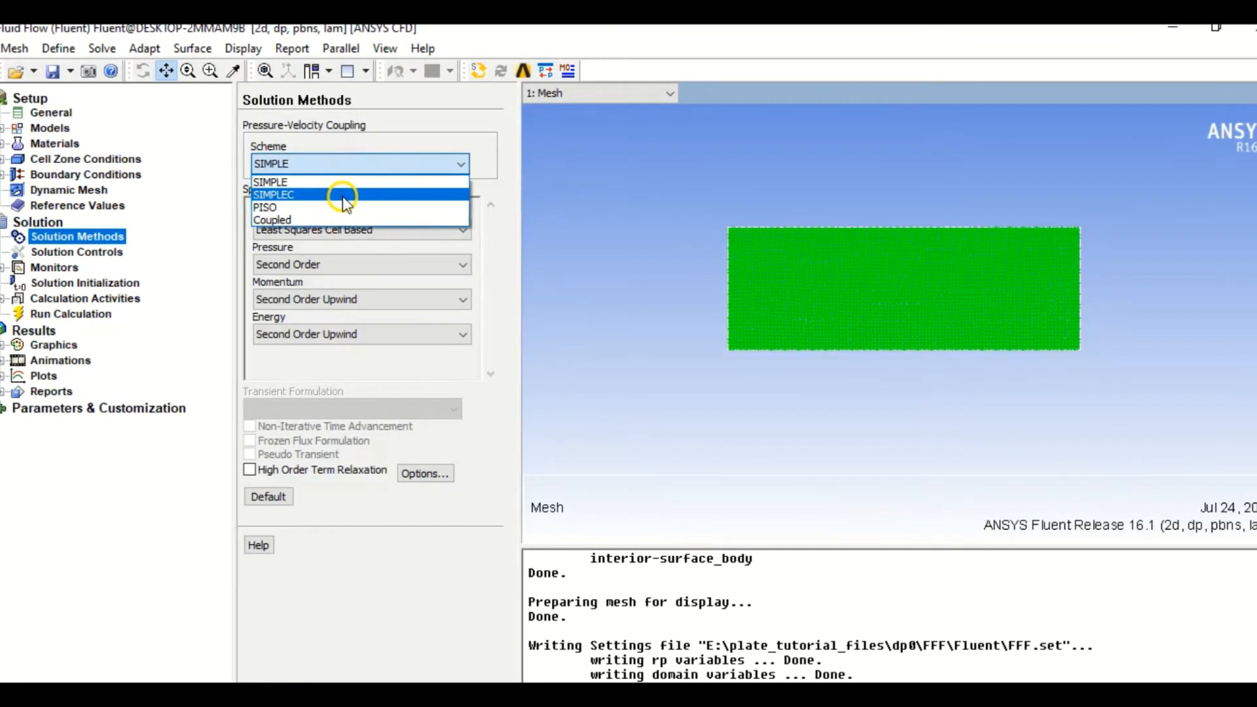
click(336, 195)
click(105, 282)
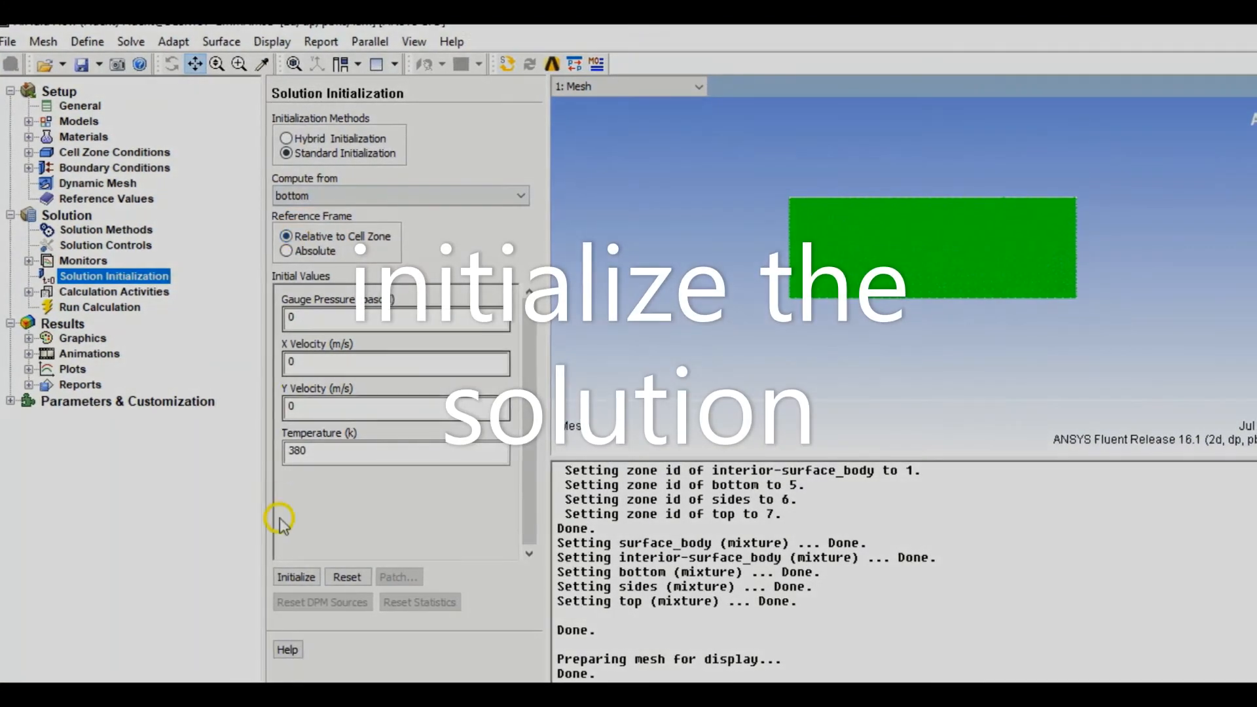
click(297, 574)
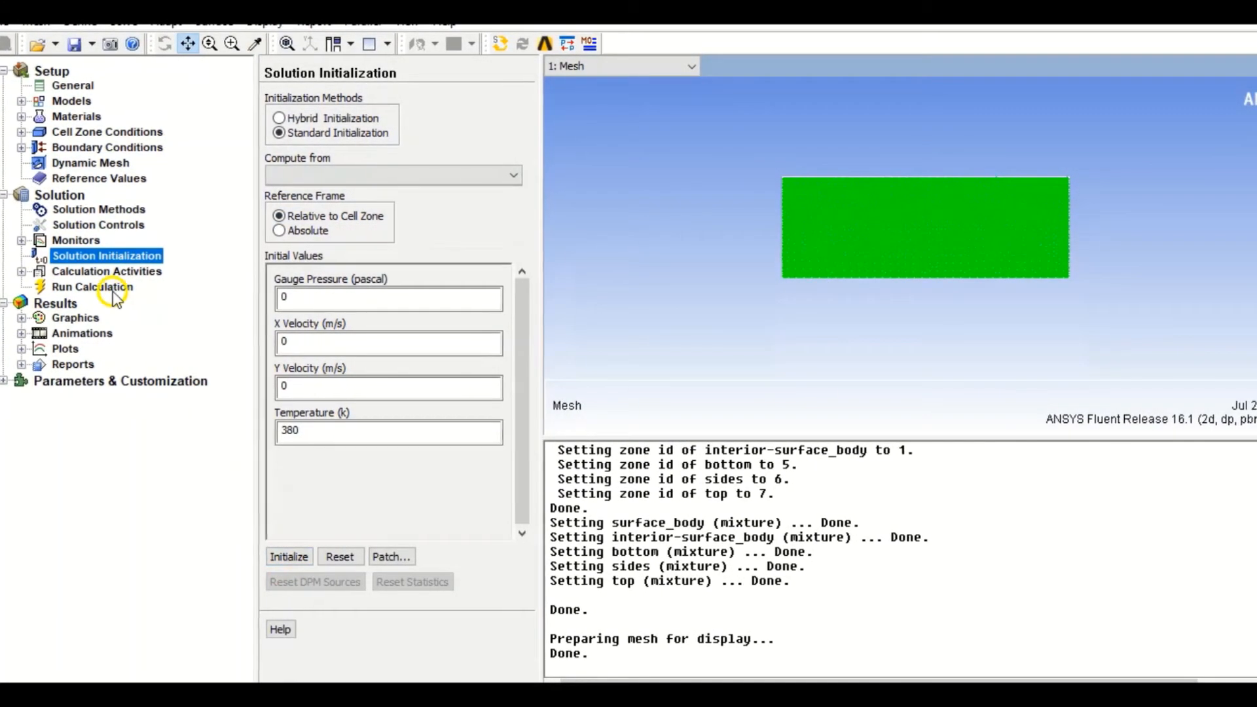
- Set the number of iterations to 200, run the calculation and acknowledge its completion
click(115, 289)
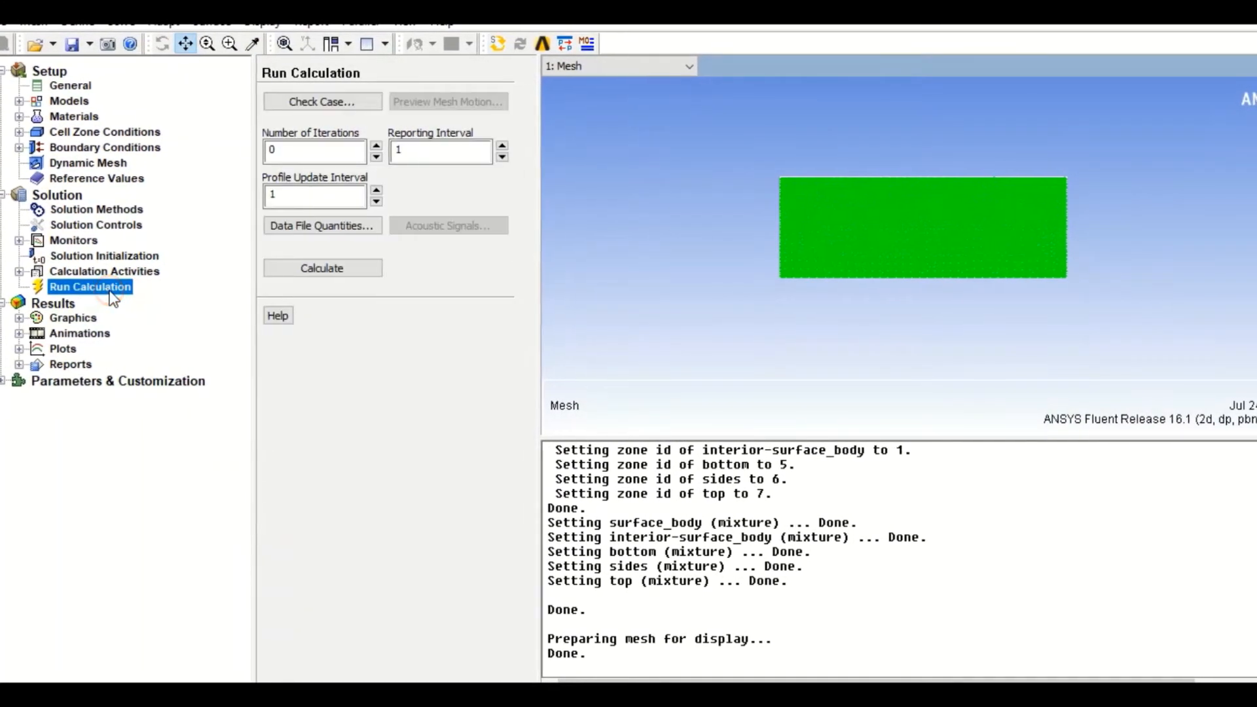
click(269, 150)
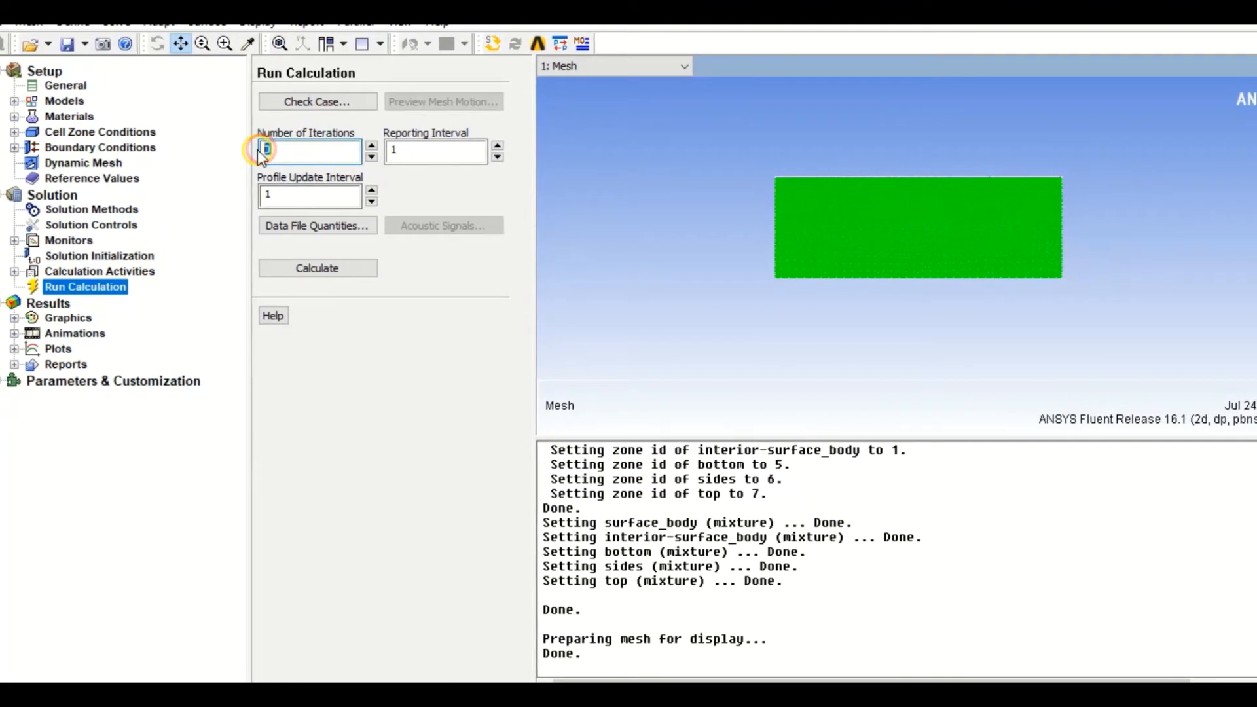
text(200)
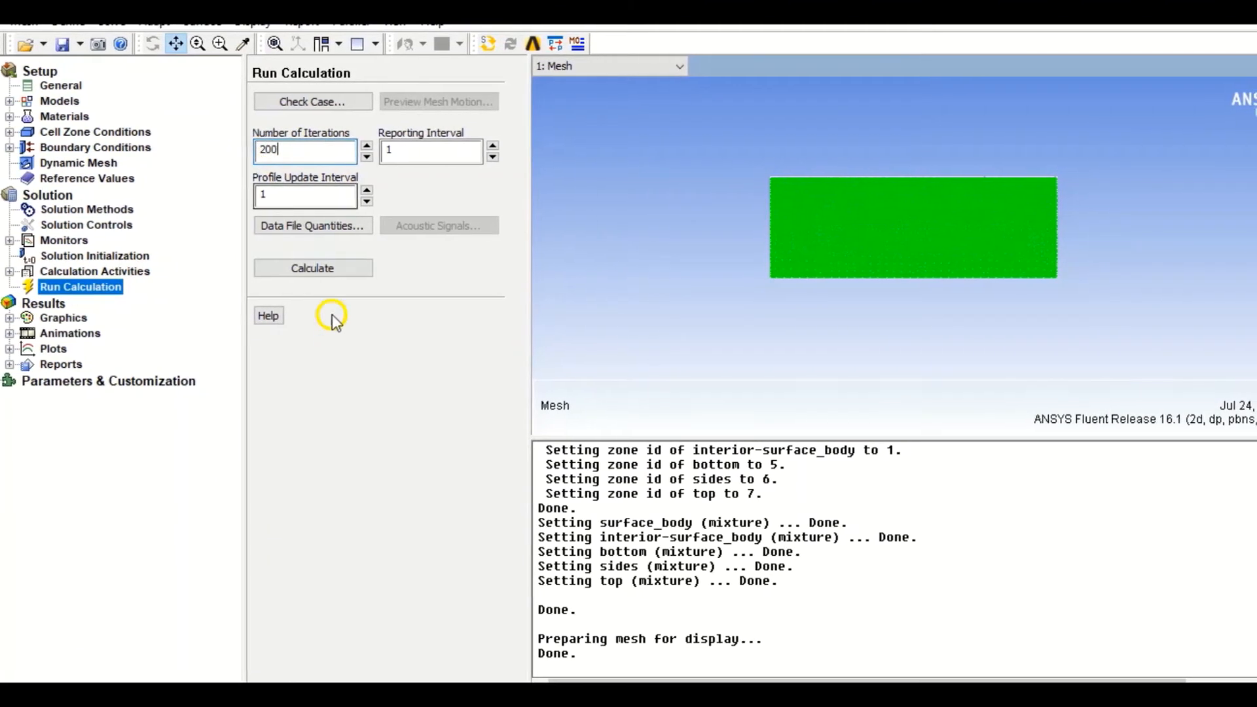
click(327, 269)
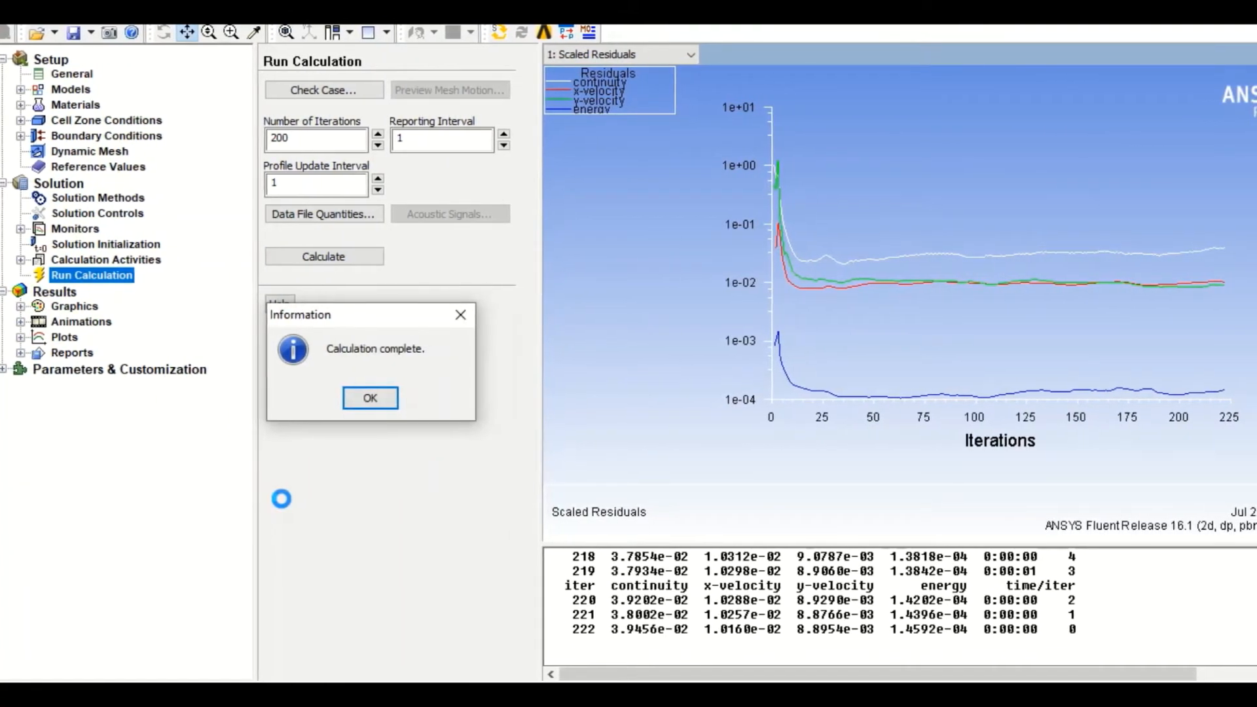
click(380, 396)
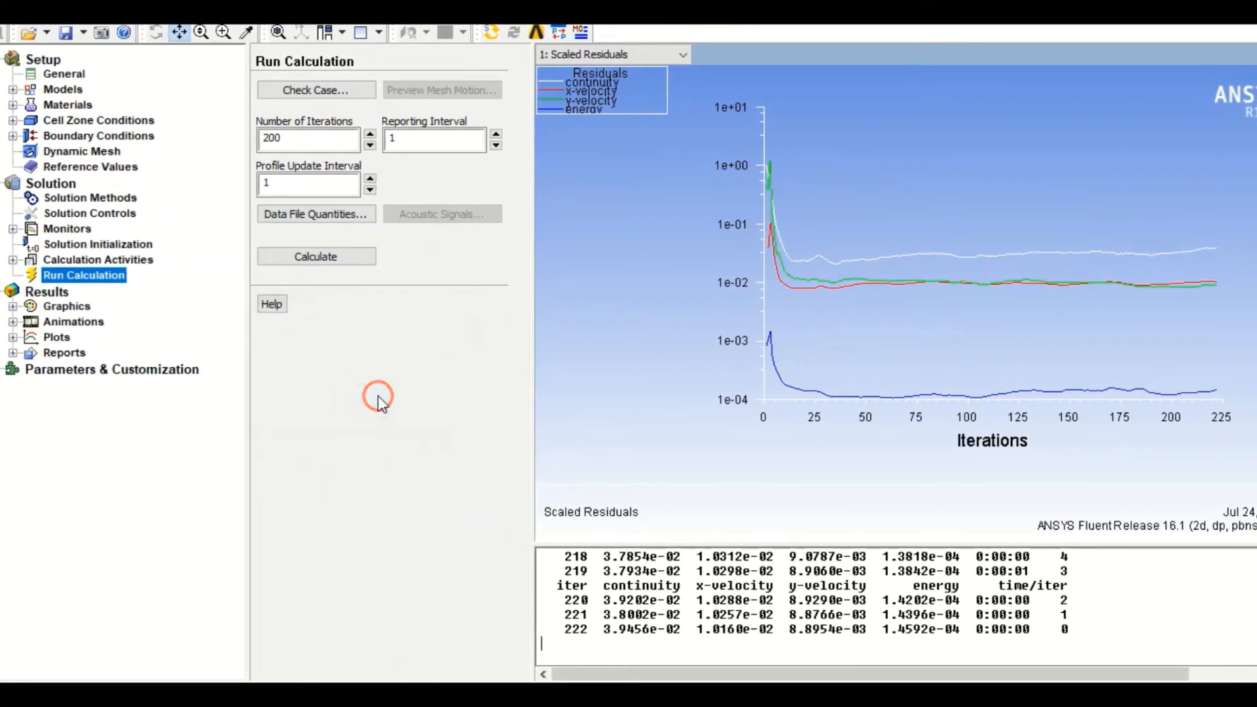
- Display filled contours of static temperature on the bottom, interior-surface_body, sides and top surfaces
click(65, 306)
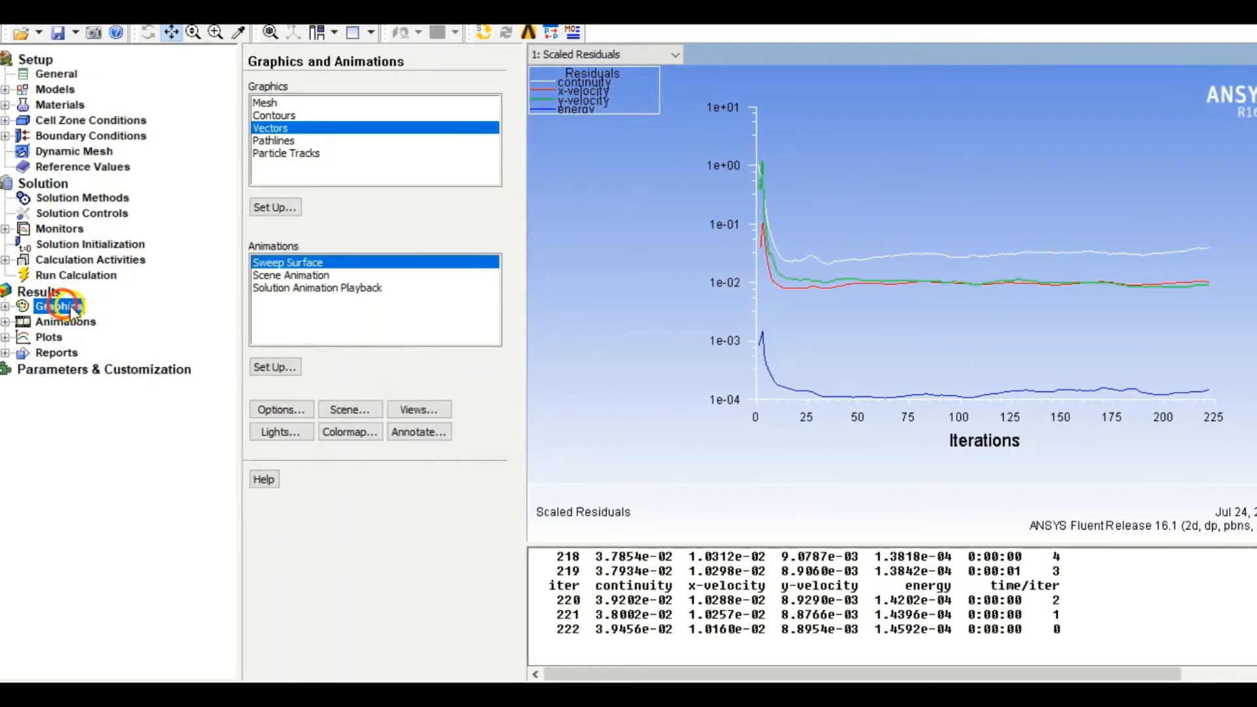
click(282, 115)
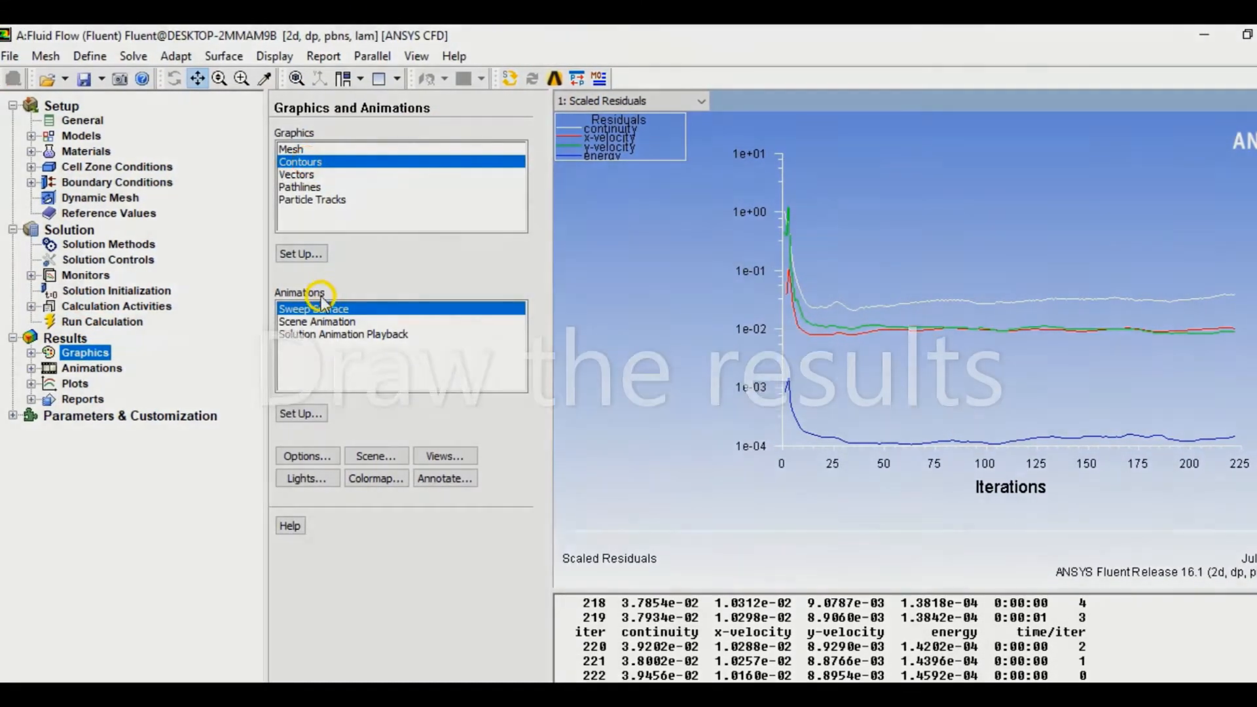
click(316, 253)
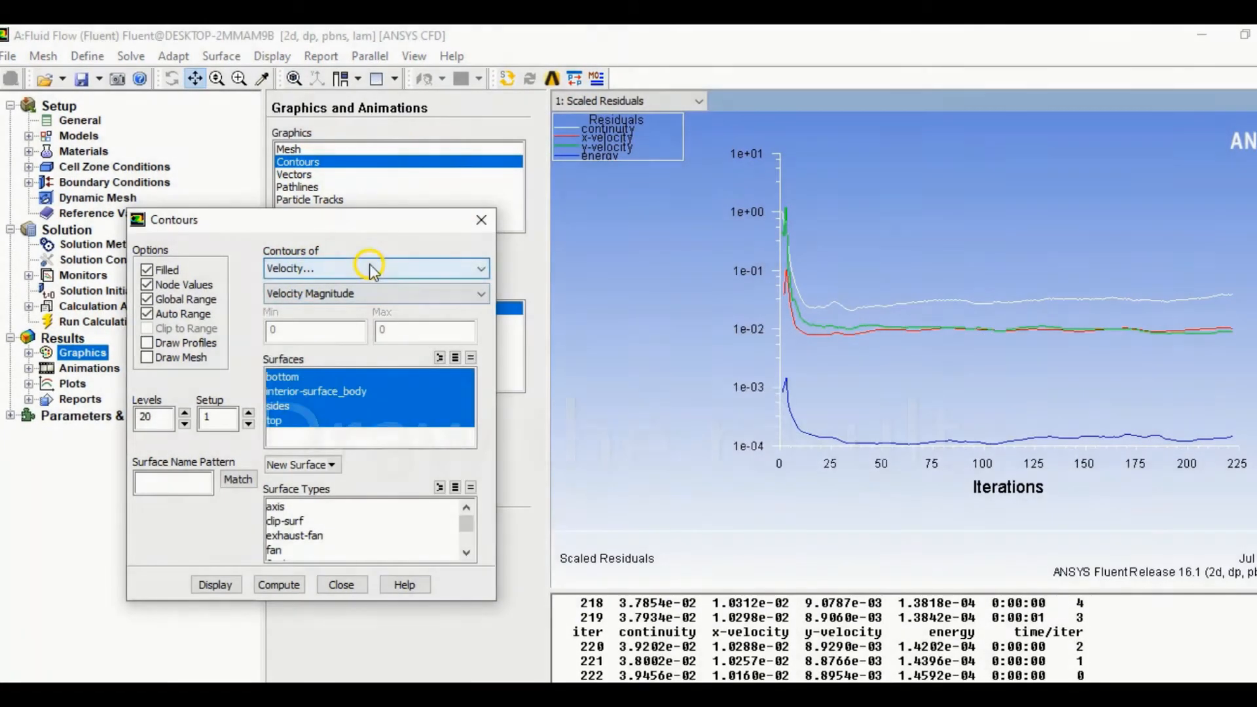
click(370, 266)
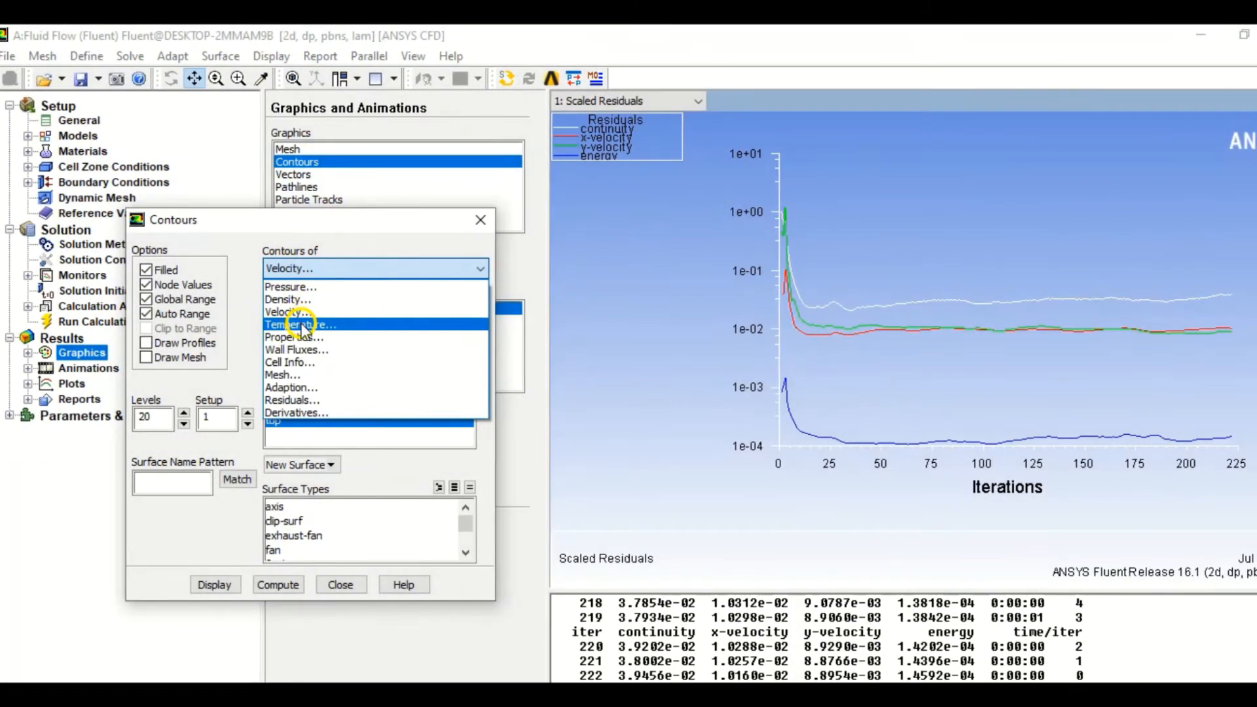
click(298, 324)
click(229, 584)
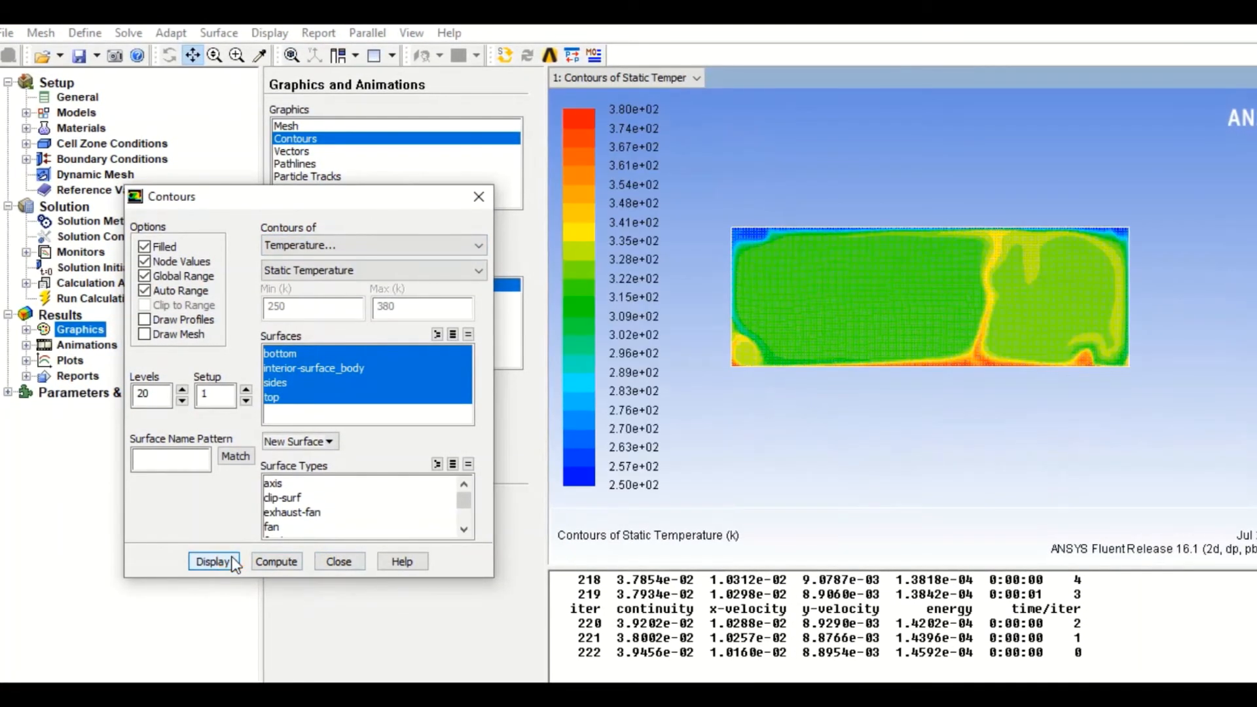
click(941, 382)
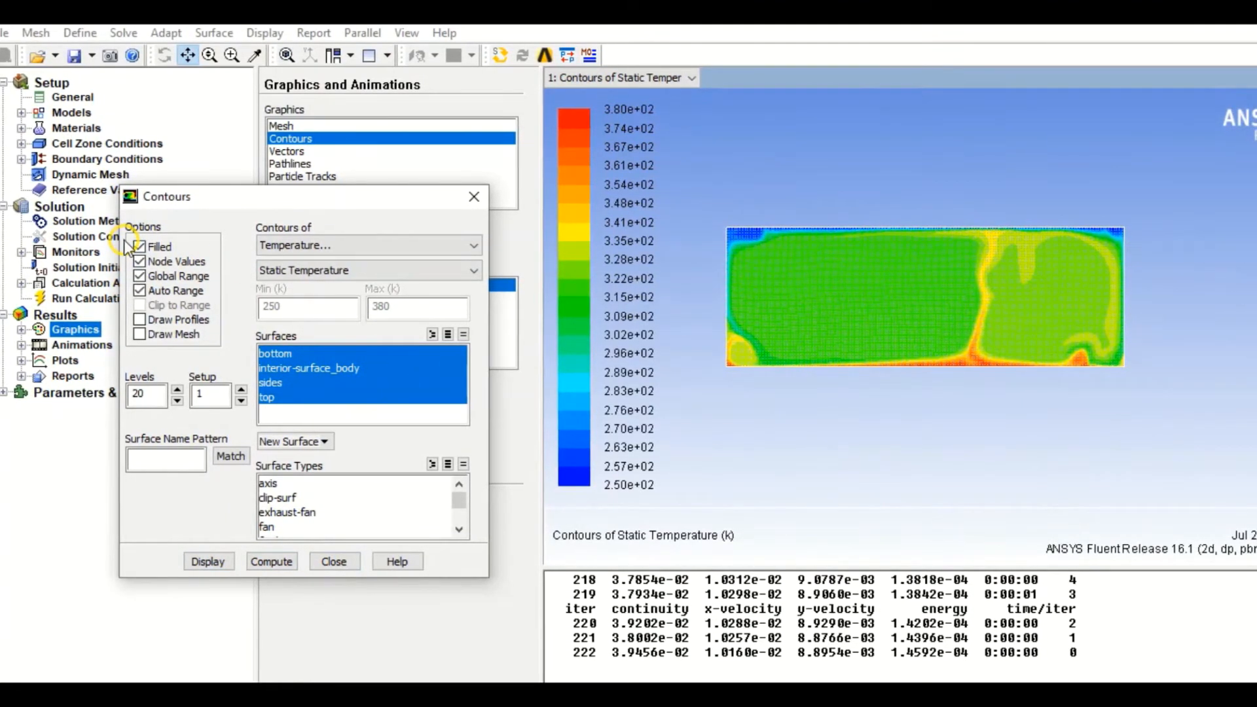
- Redisplay the temperature contours, and display contours of static pressure on the same surfaces
click(203, 561)
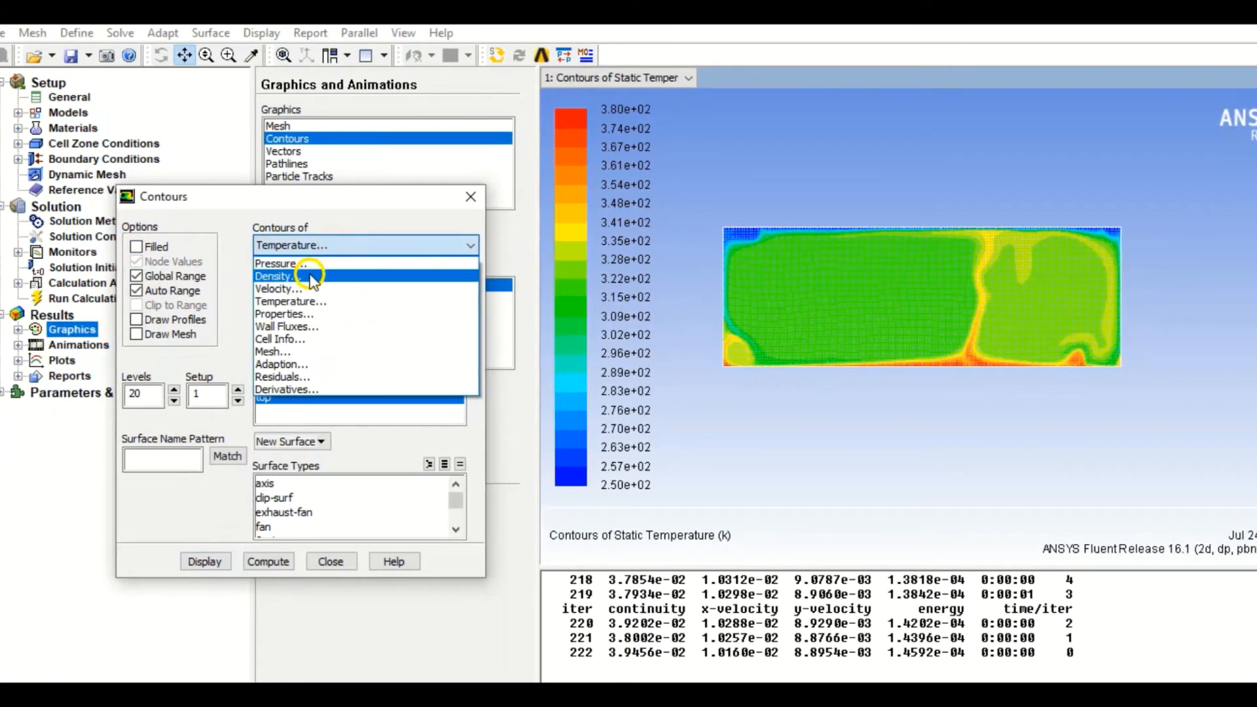
click(209, 561)
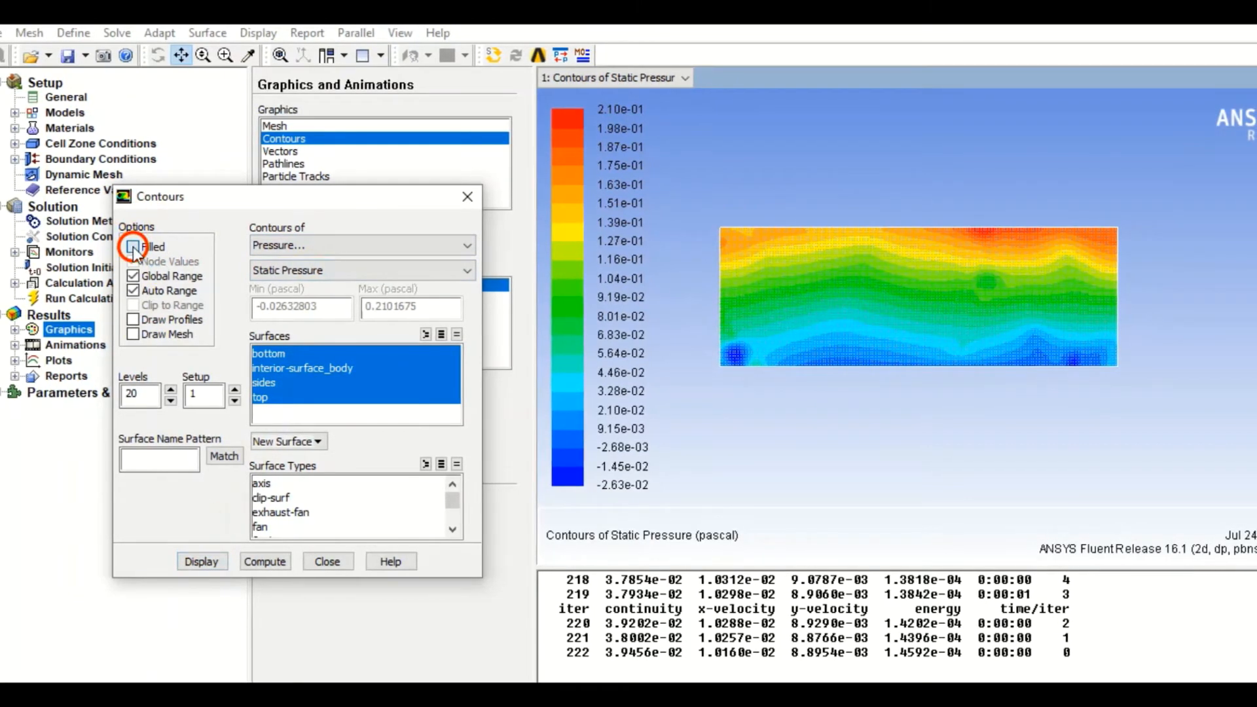
- Turn on filled contours and redisplay the static pressure contours on the selected surfaces
click(133, 247)
click(203, 561)
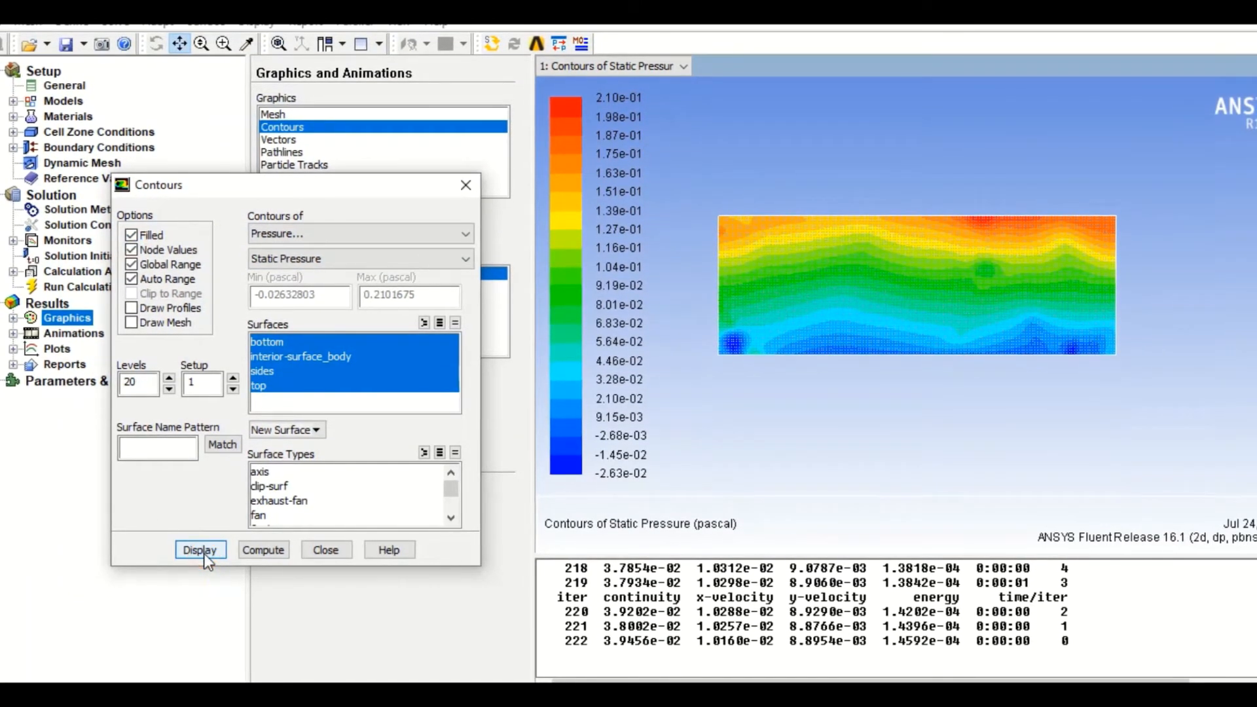
click(203, 554)
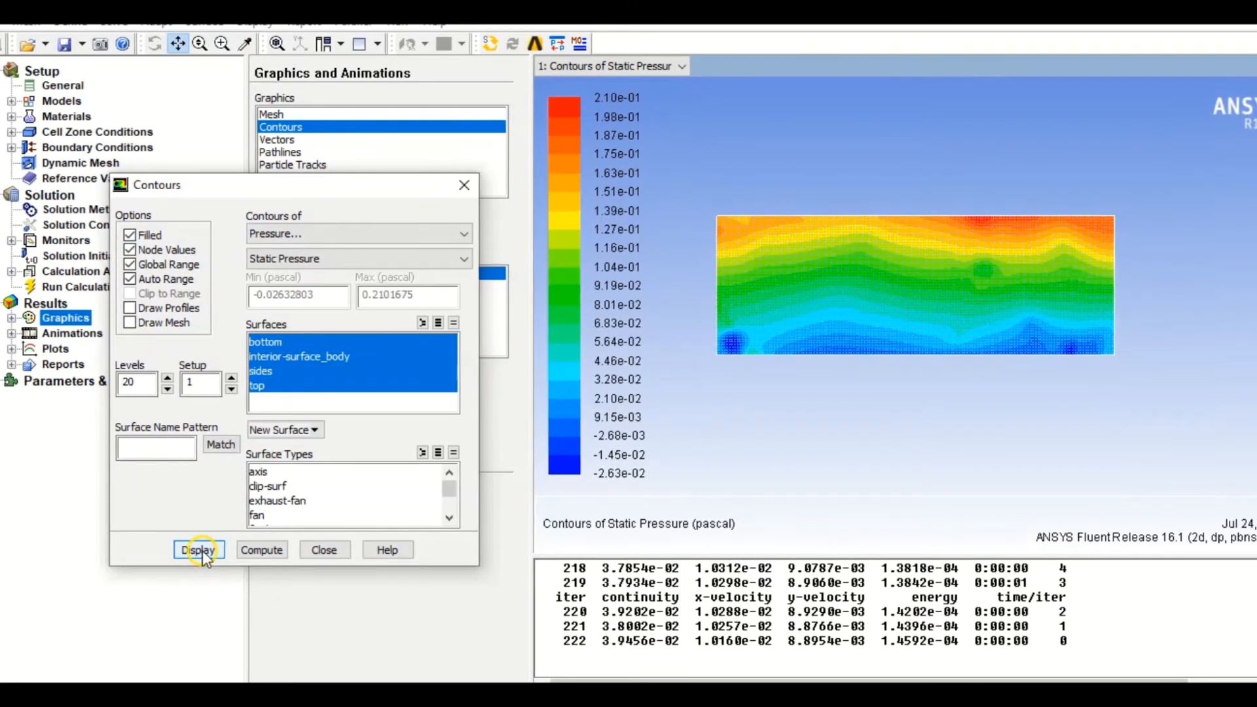
- Display filled contours of velocity magnitude on the bottom, interior-surface_body, sides and top surfaces, and close the contour setup
click(303, 235)
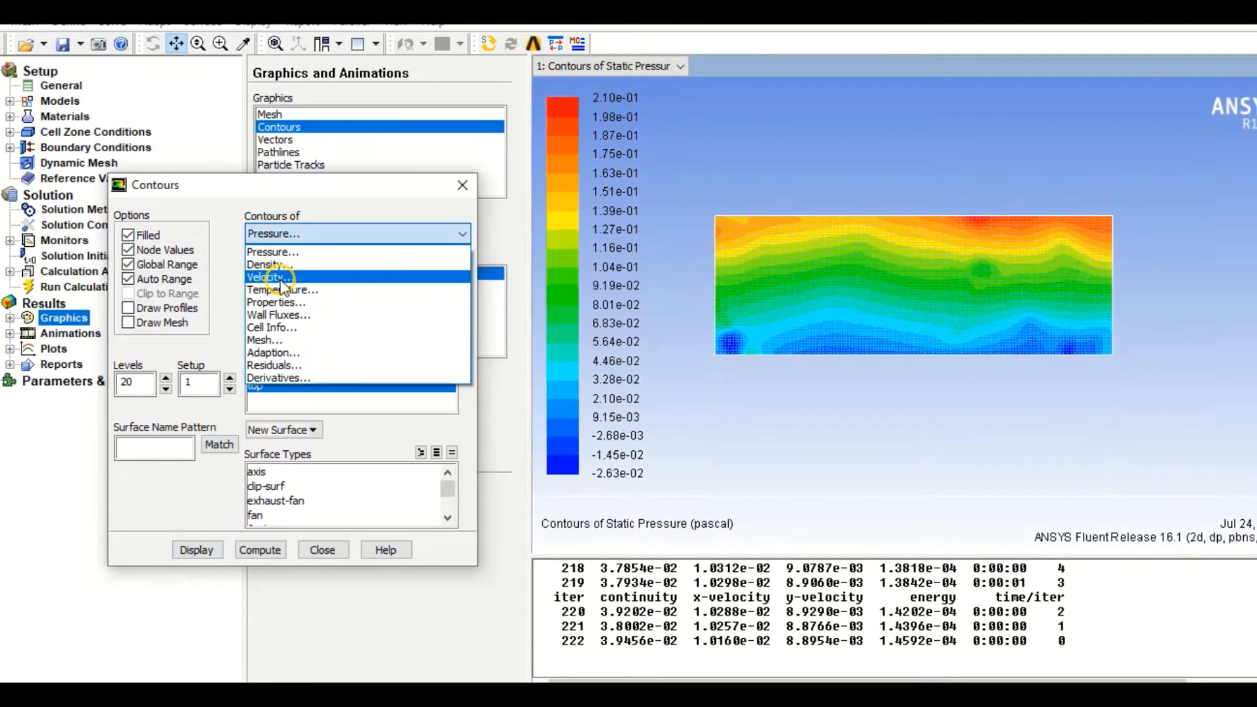
click(279, 277)
click(199, 549)
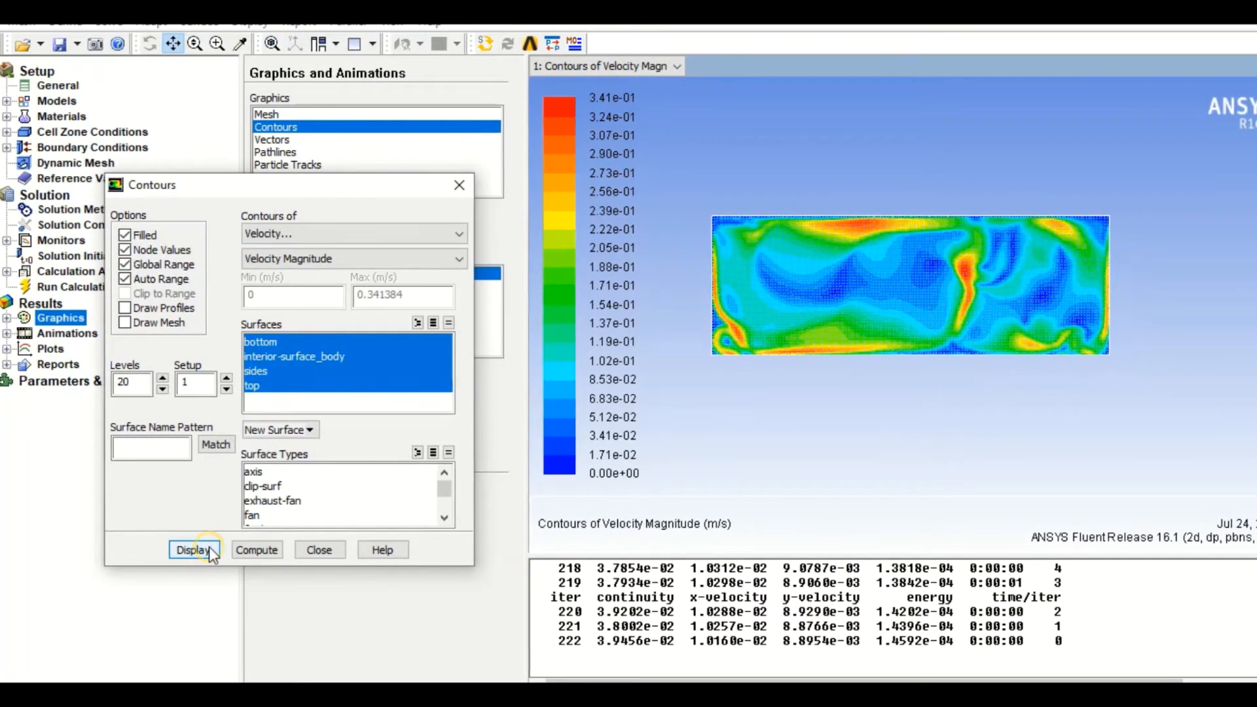
click(209, 542)
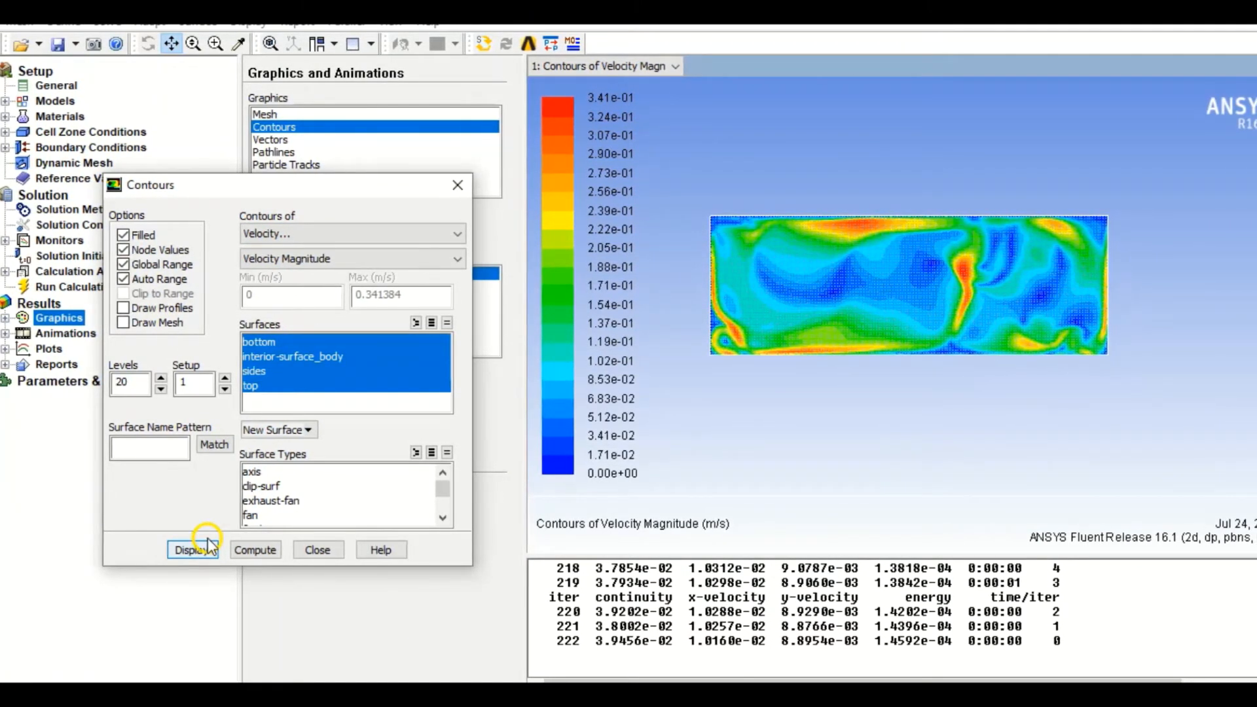
click(453, 184)
- Display velocity vectors coloured by velocity magnitude on the bottom, interior-surface_body, sides and top surfaces
click(273, 140)
click(275, 221)
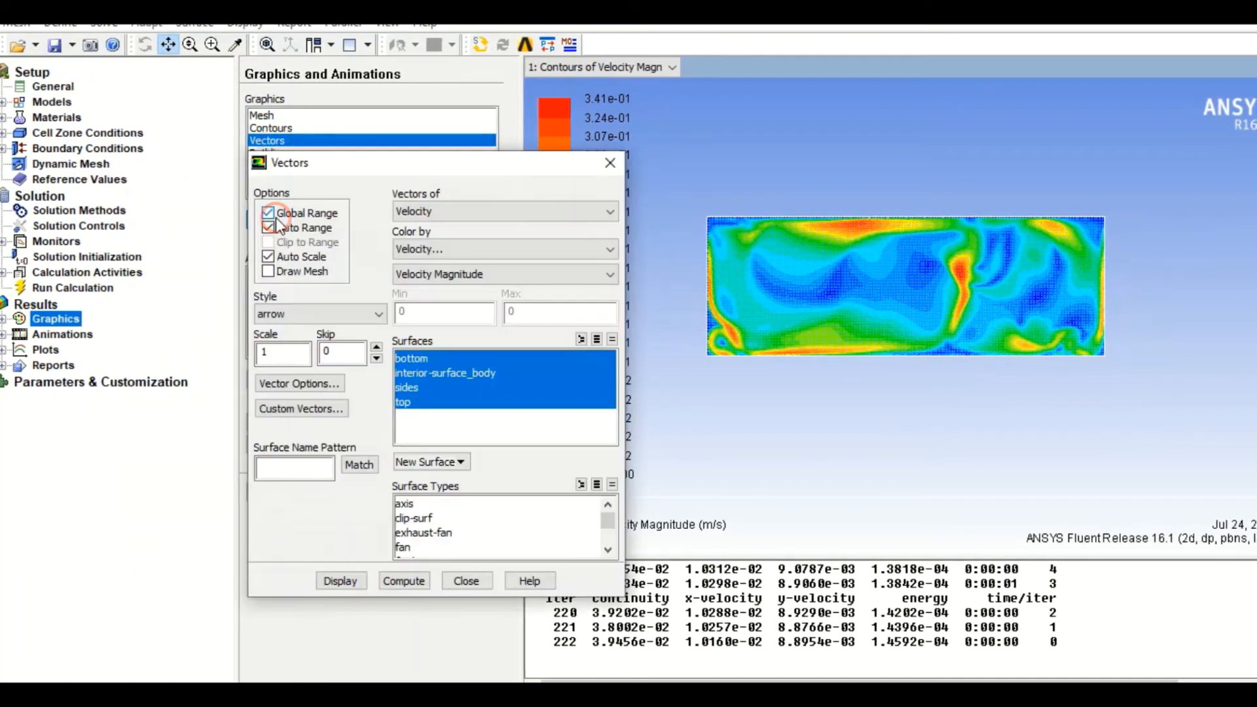
click(467, 250)
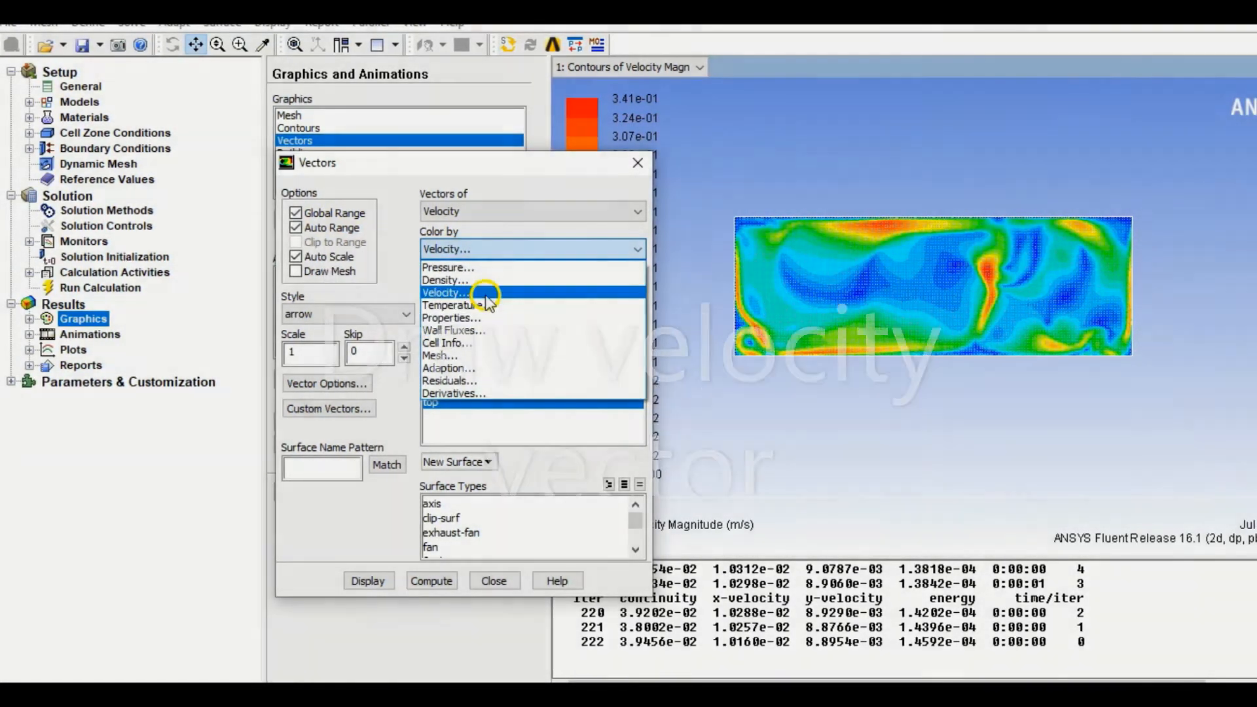
click(486, 292)
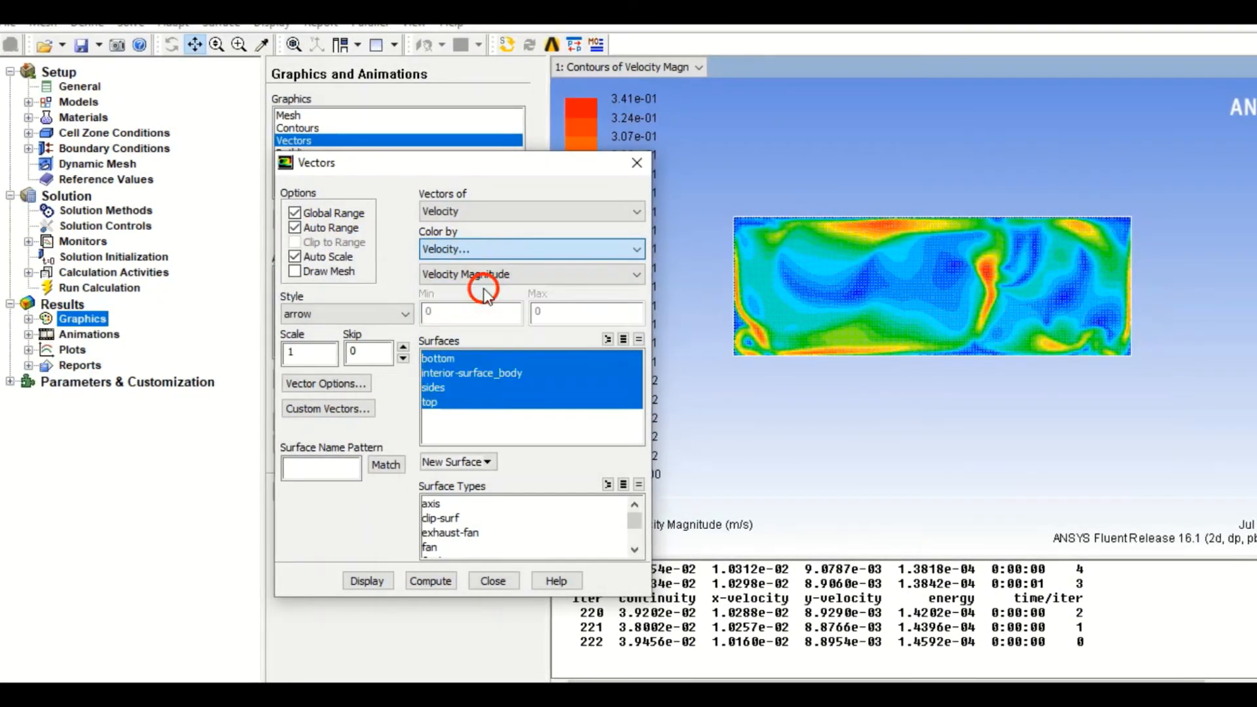
click(502, 275)
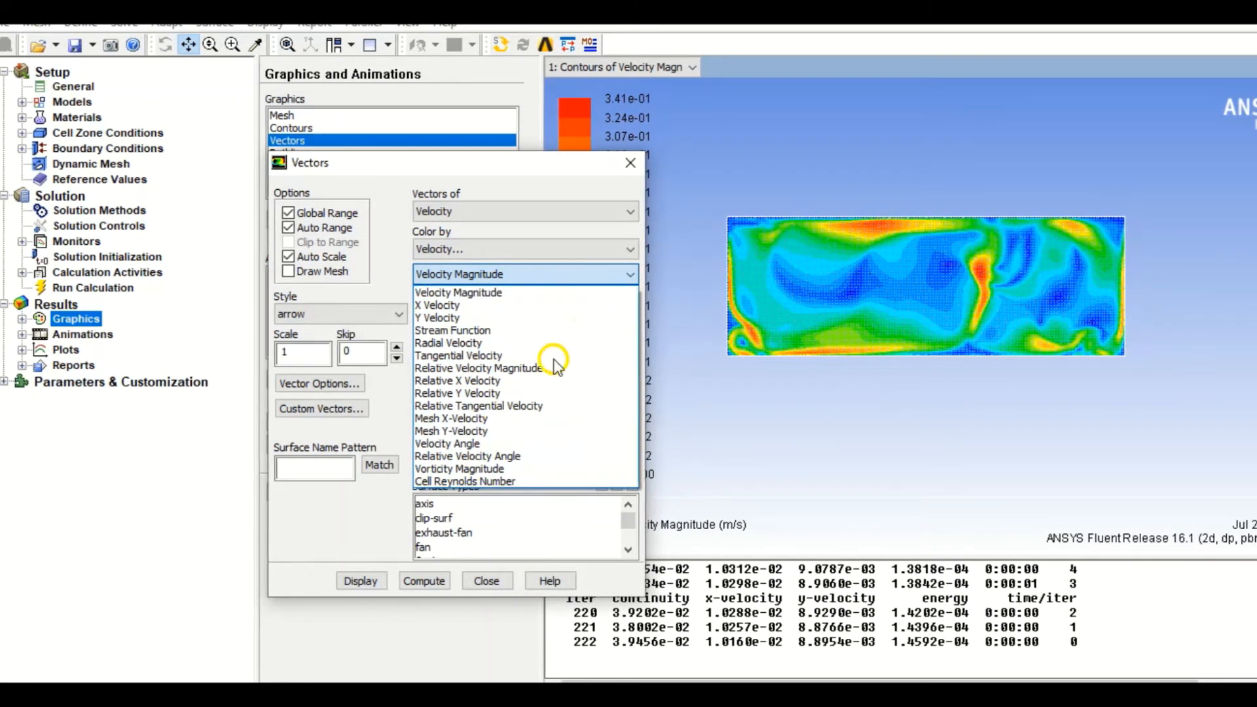
click(711, 140)
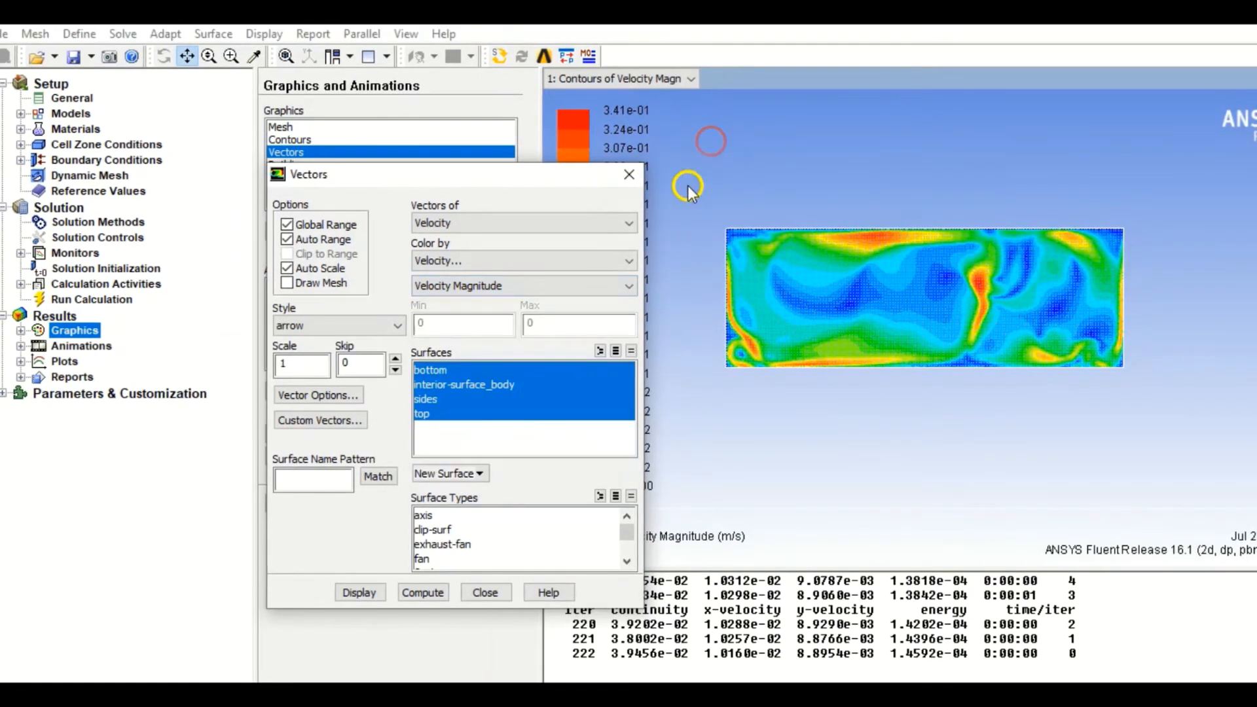
click(360, 593)
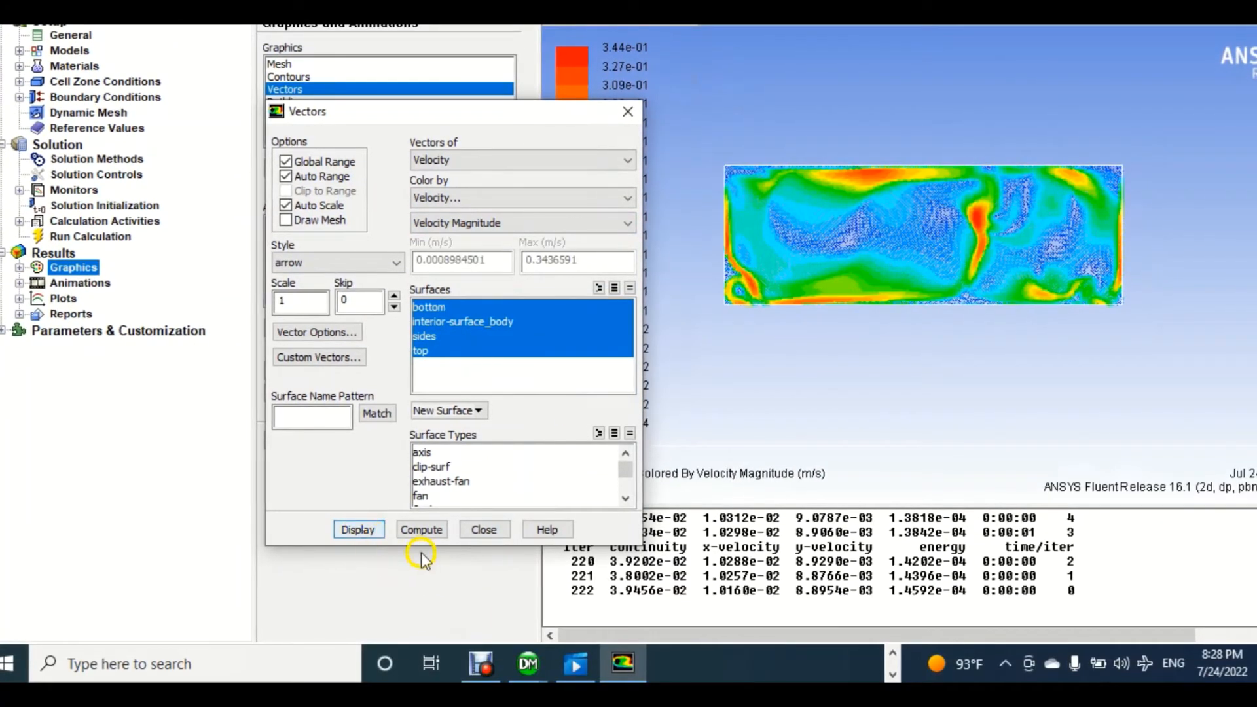
click(484, 530)
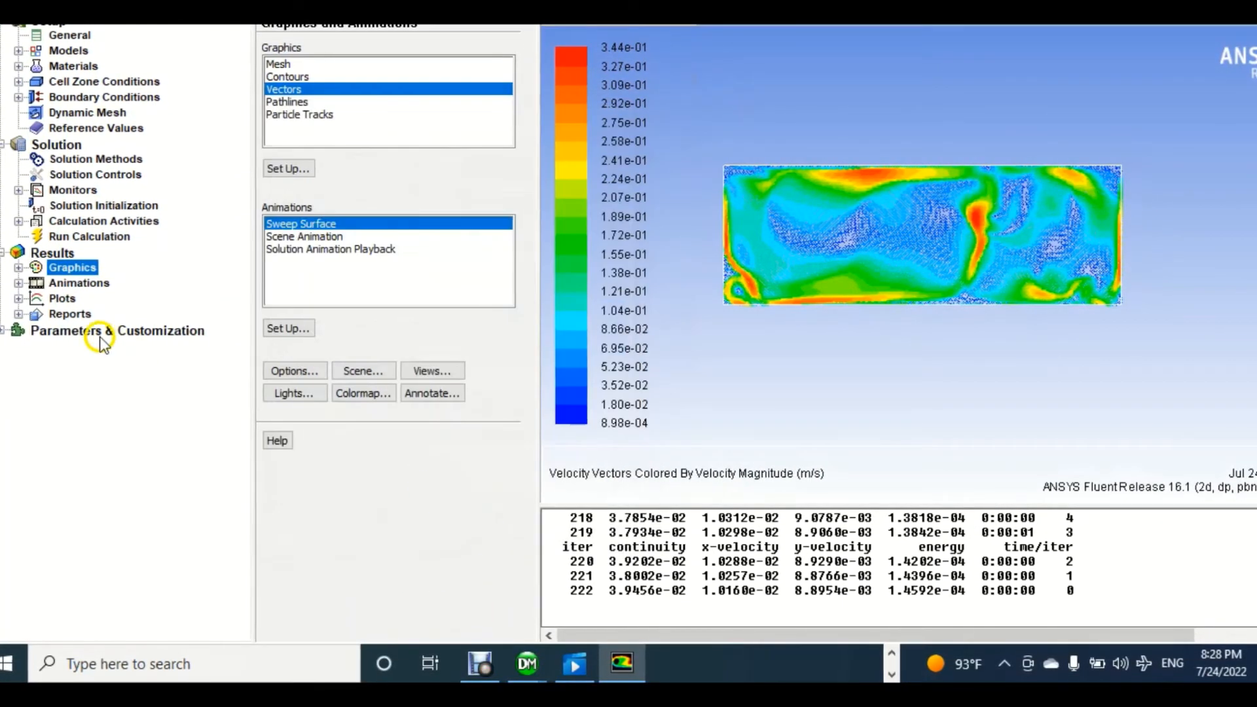
- Set up a Sweep Surface animation that displays filled contours of static temperature
click(85, 284)
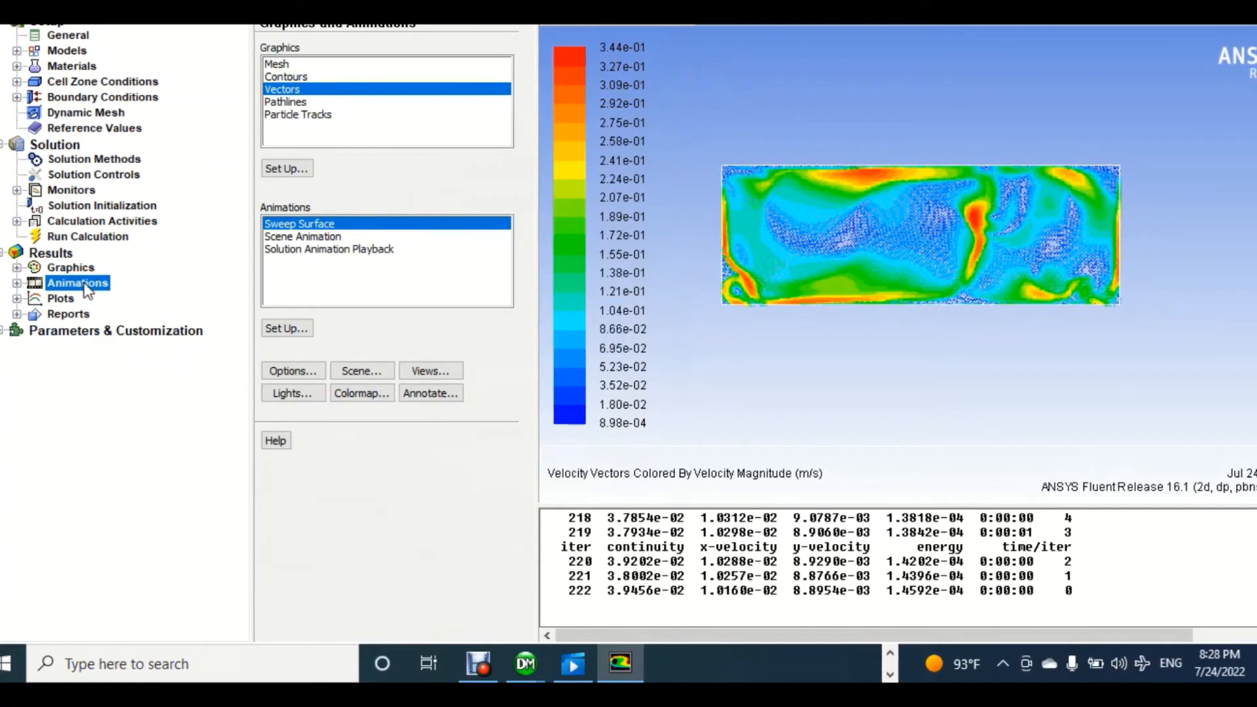
click(289, 329)
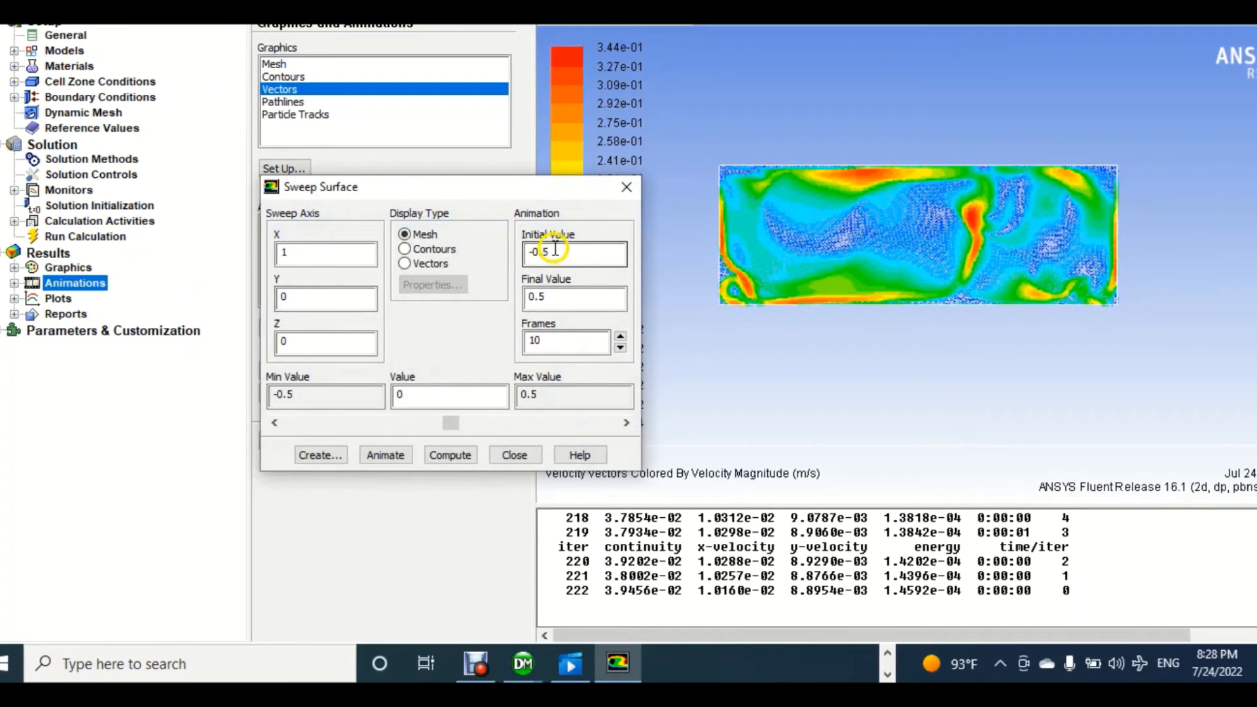
click(406, 250)
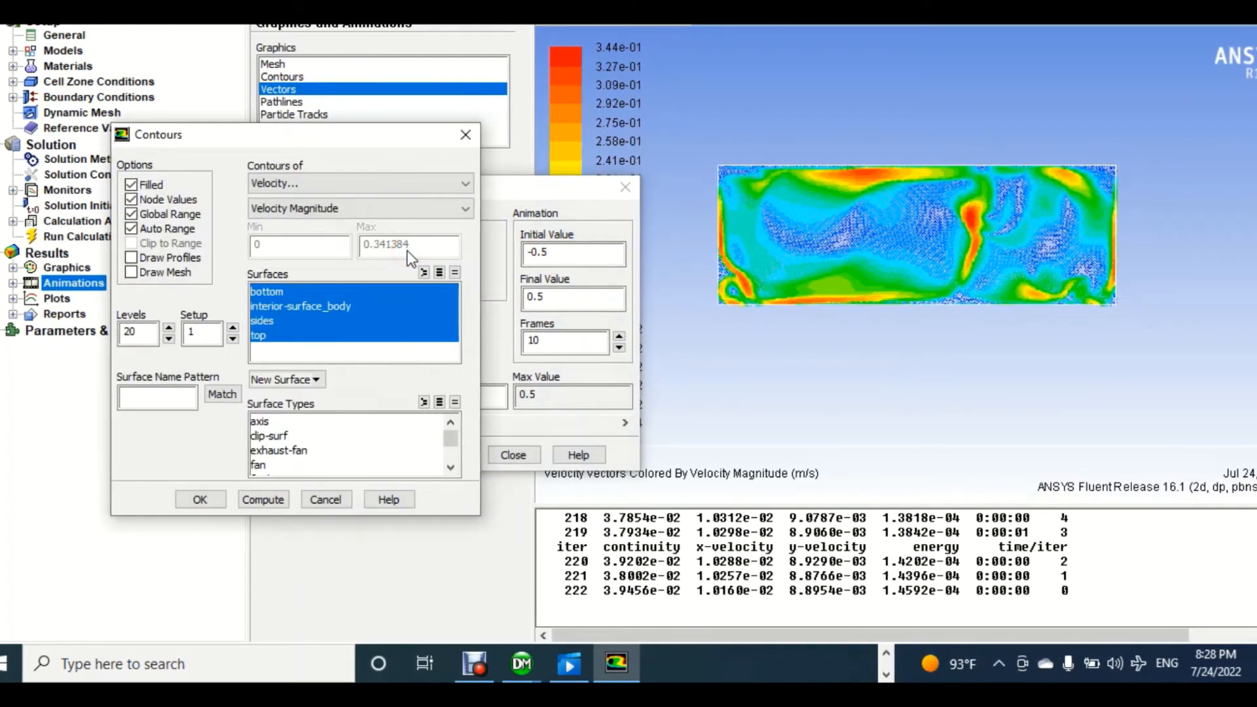
click(418, 183)
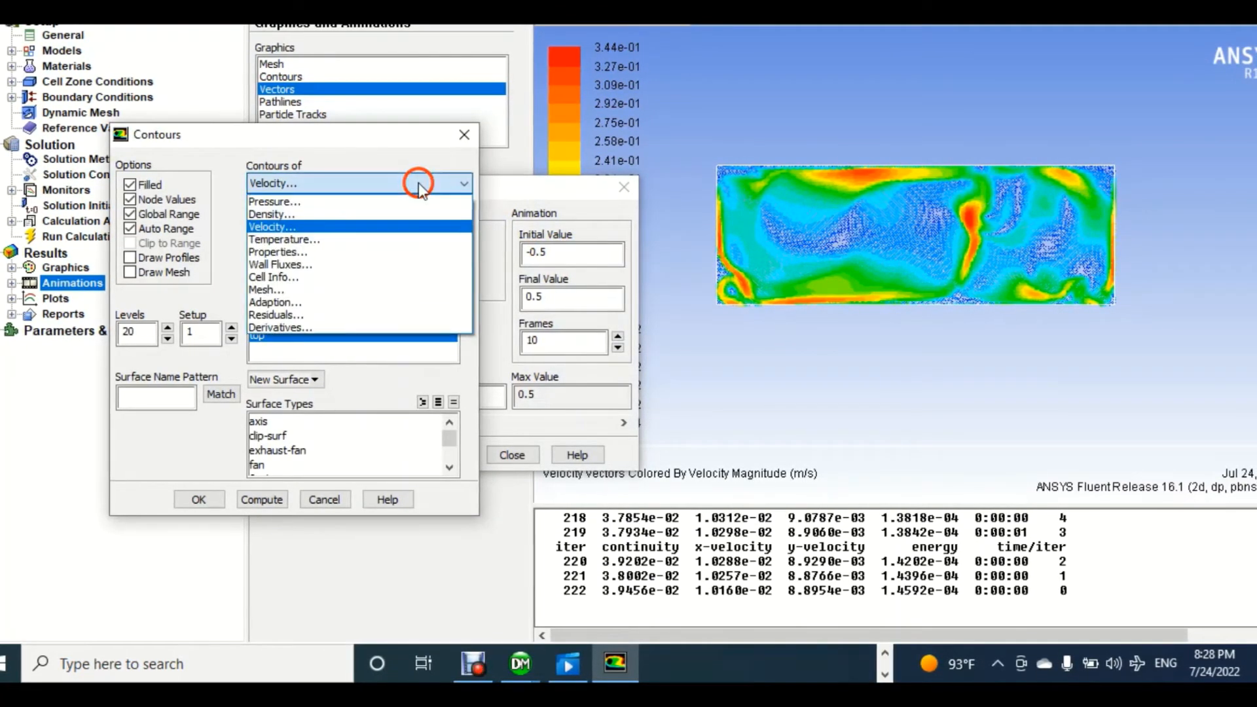
click(367, 241)
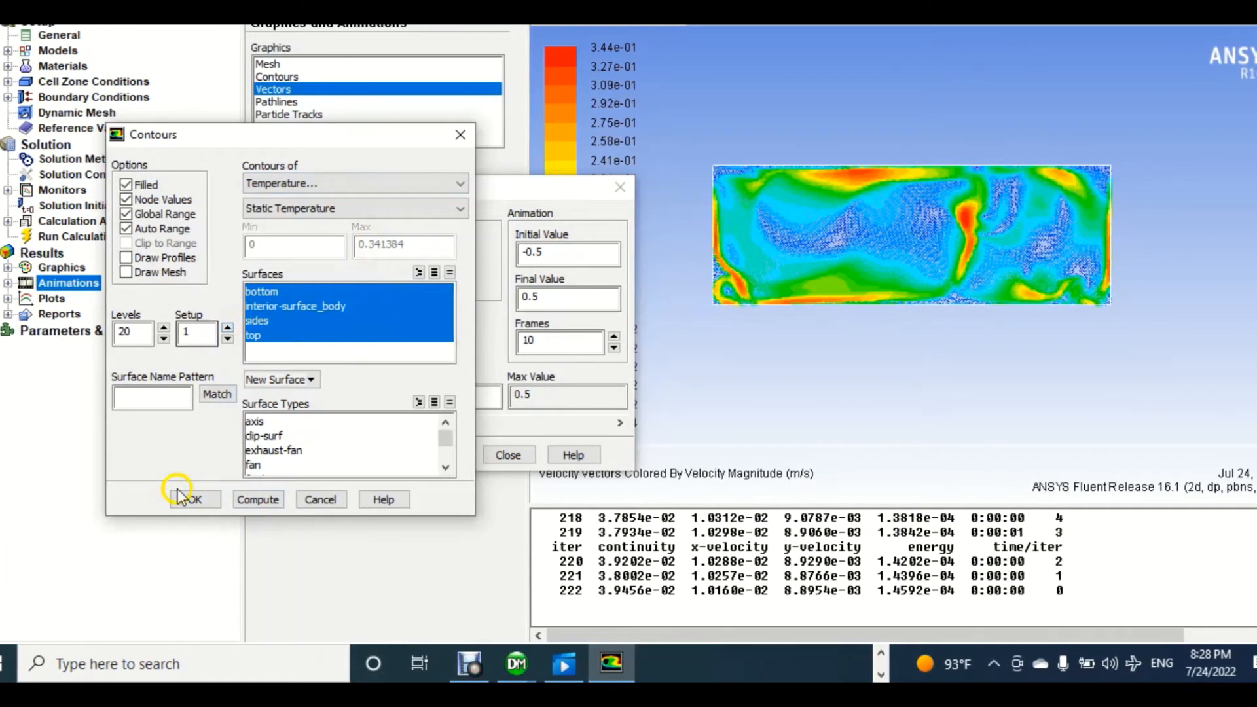
click(195, 499)
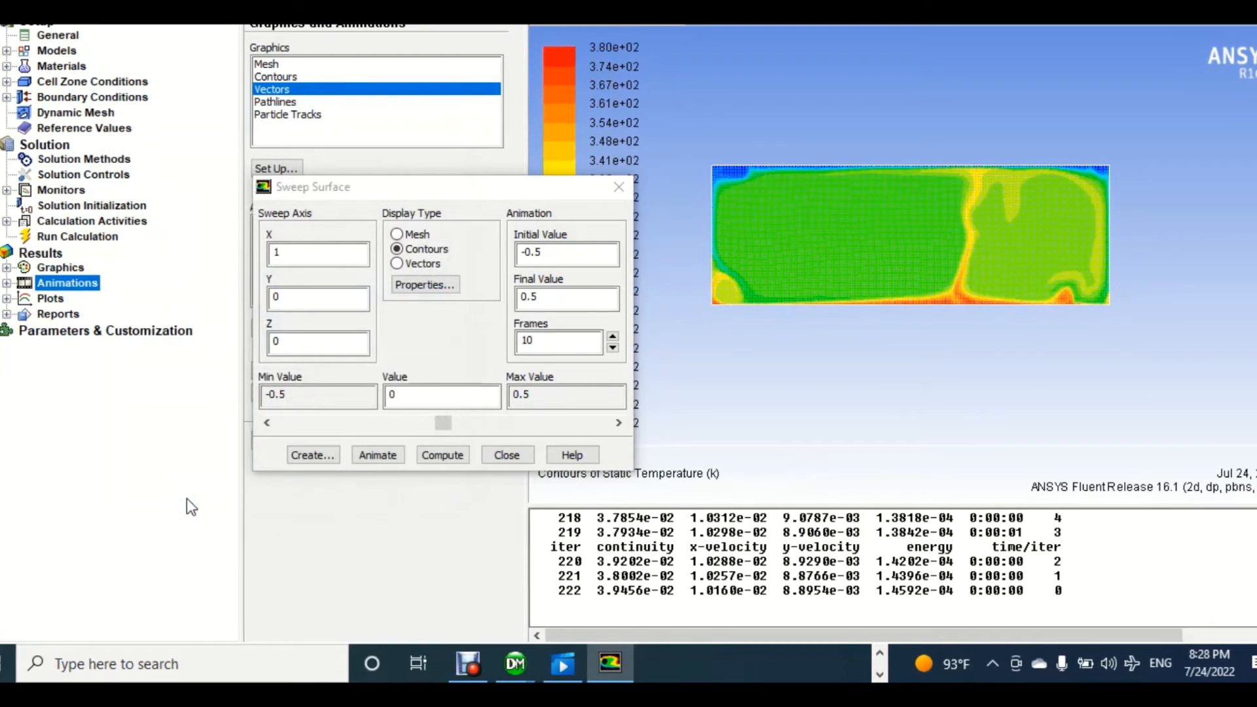
- Play the static temperature sweep animation from -0.5 to 0.5 with 10 frames
click(315, 453)
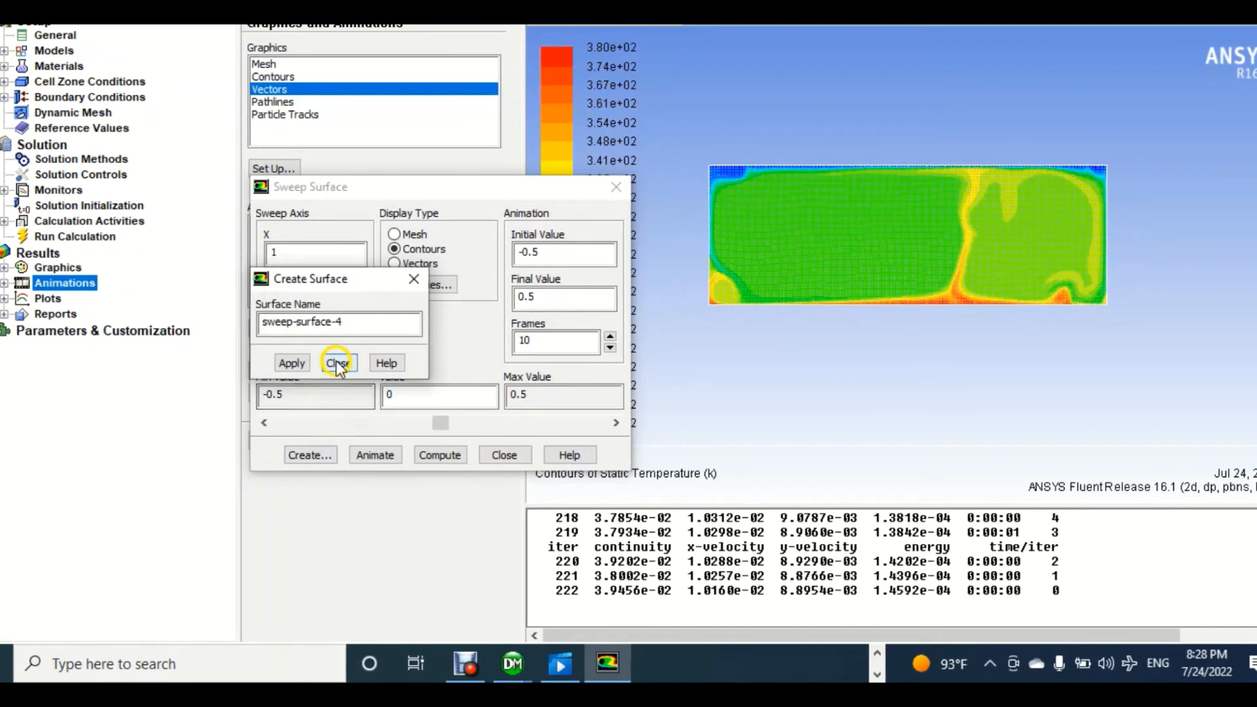
click(354, 385)
click(376, 455)
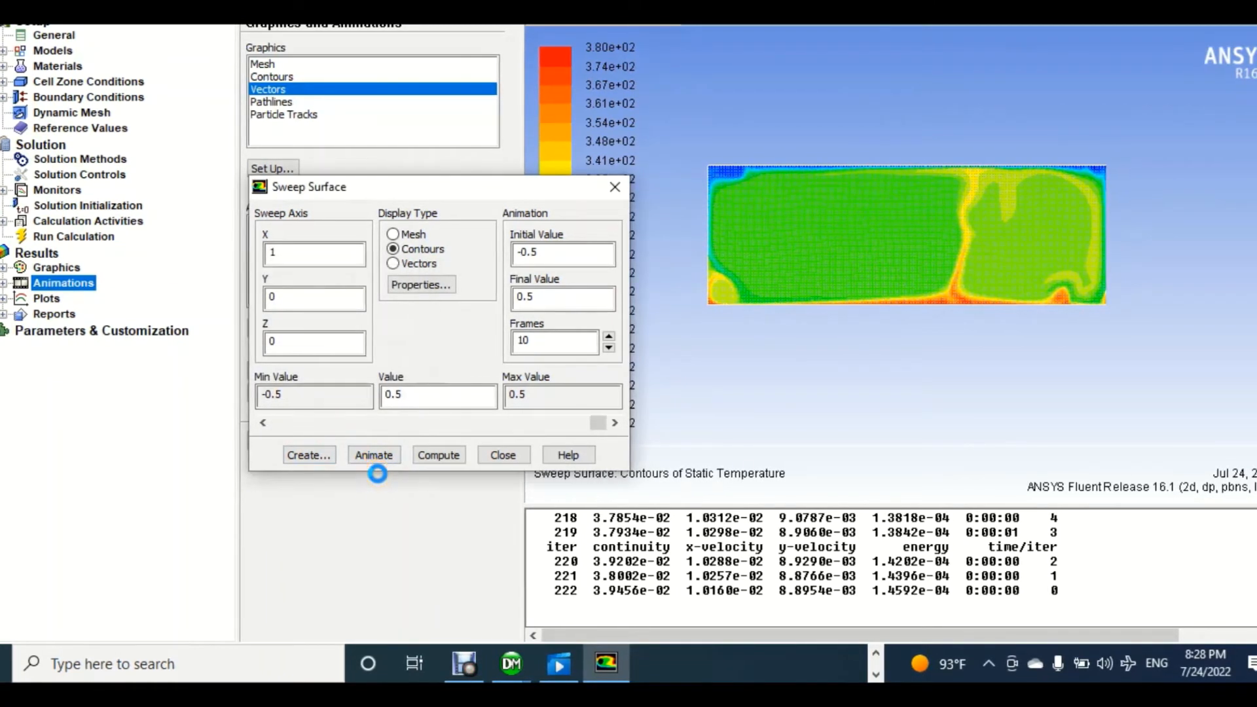
click(374, 454)
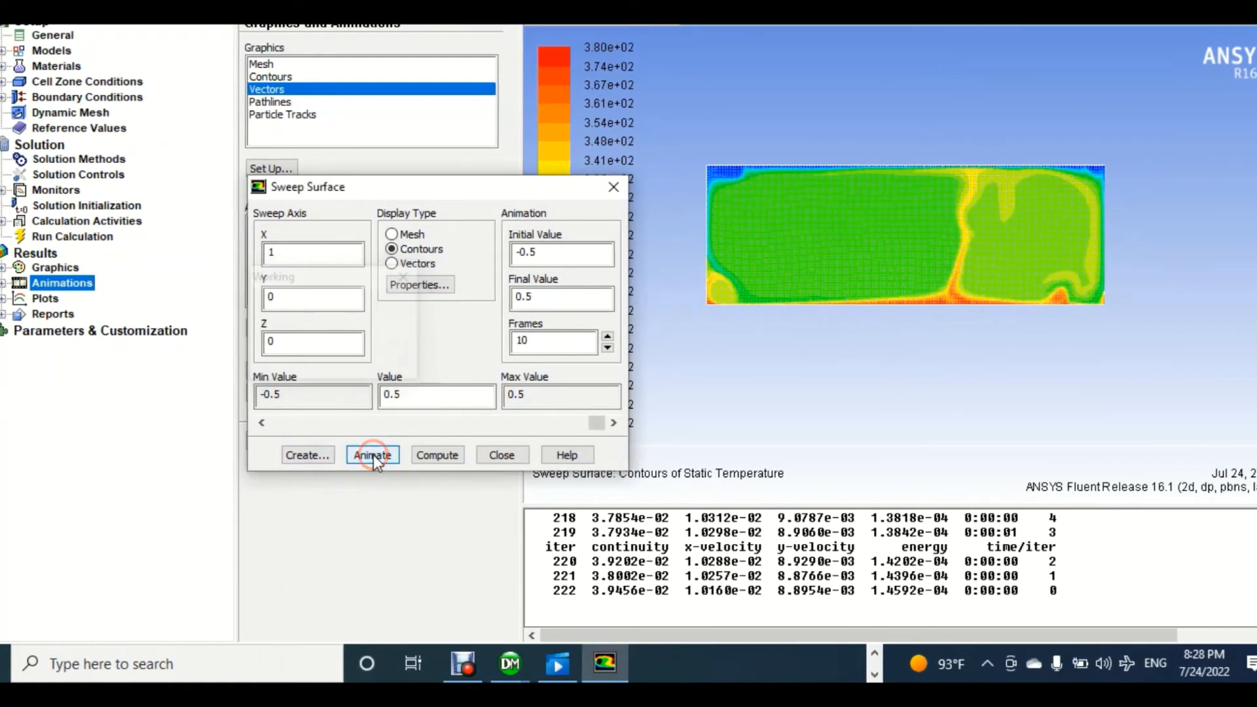
click(373, 455)
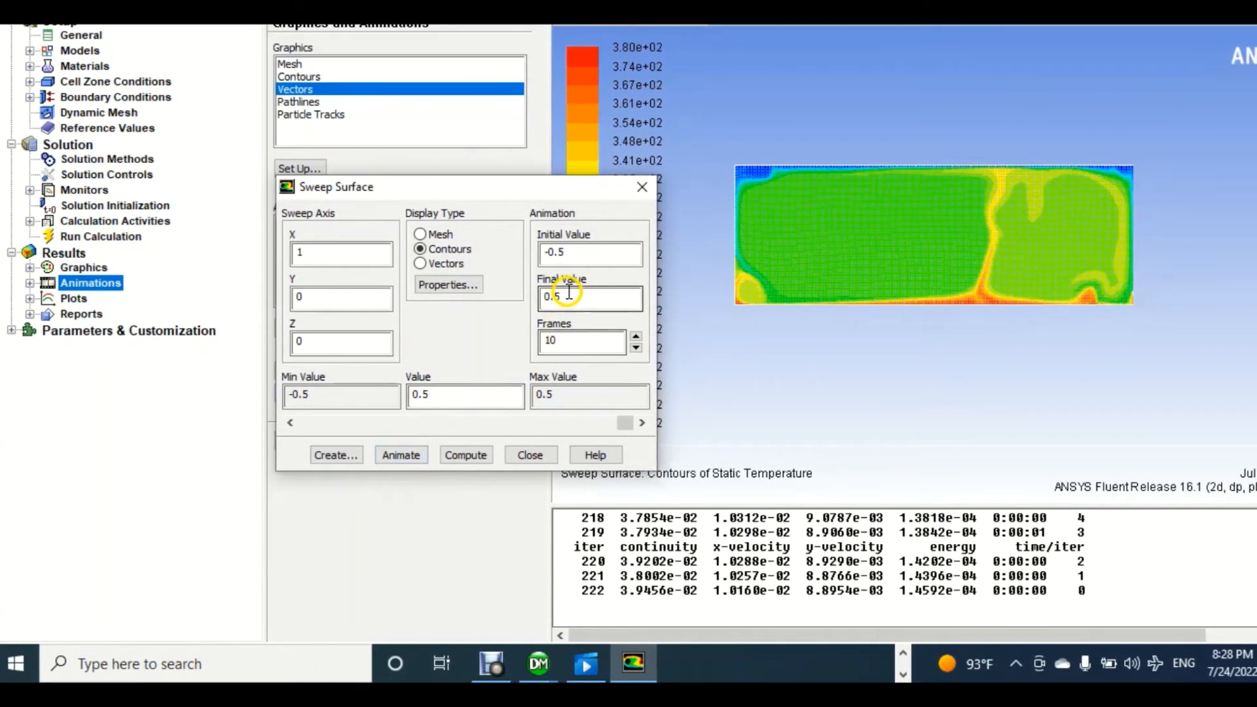
- Set the sweep animation's final value to 2, create the surface sweep-surface-4 and run the animation
drag(562, 296, 531, 302)
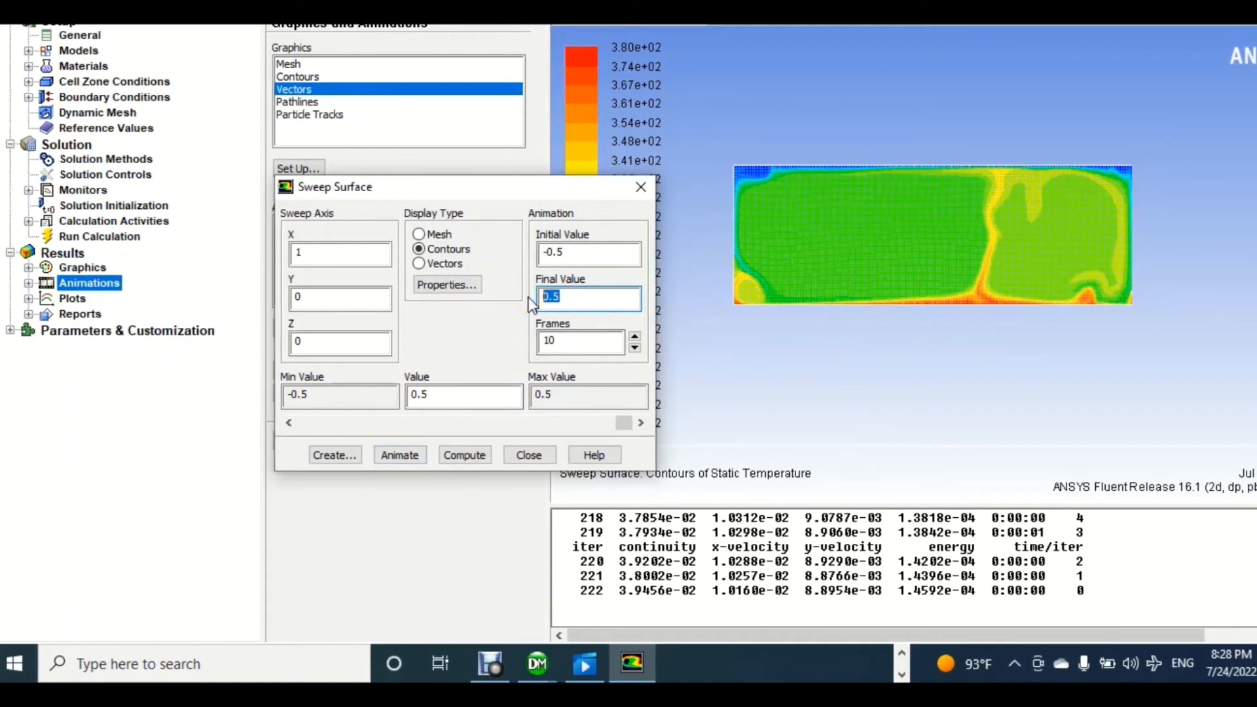
text(2)
click(401, 469)
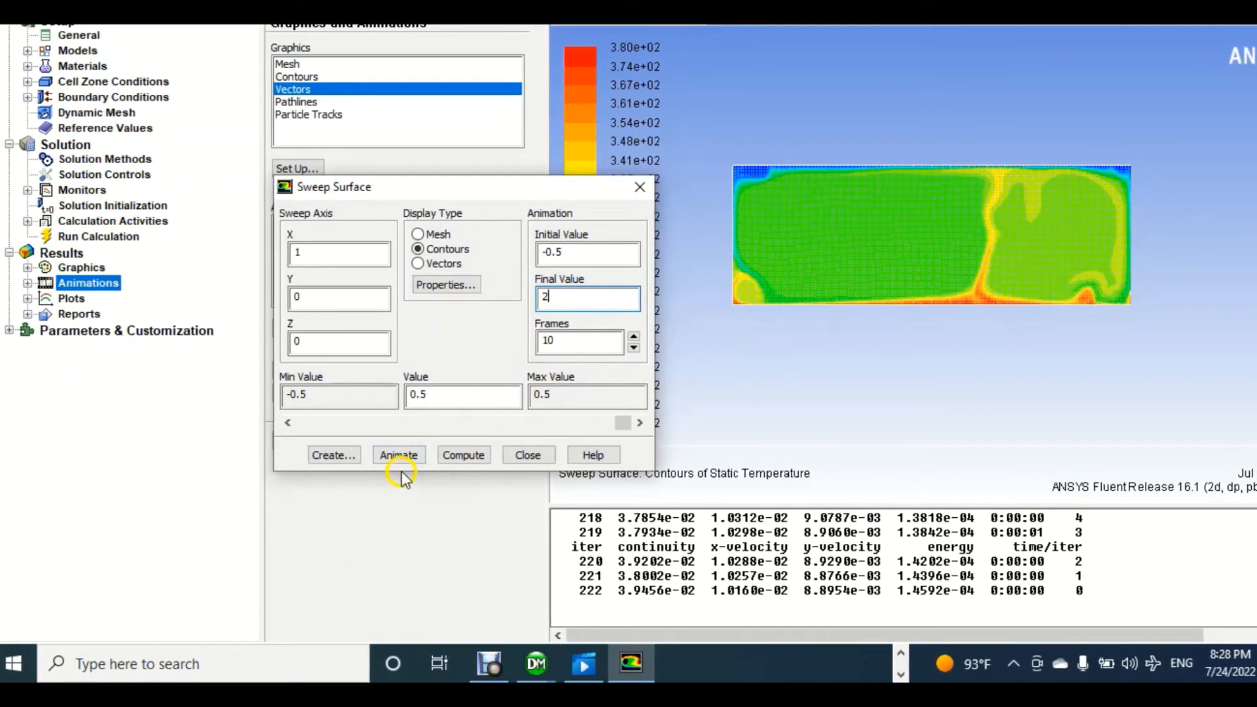
click(345, 458)
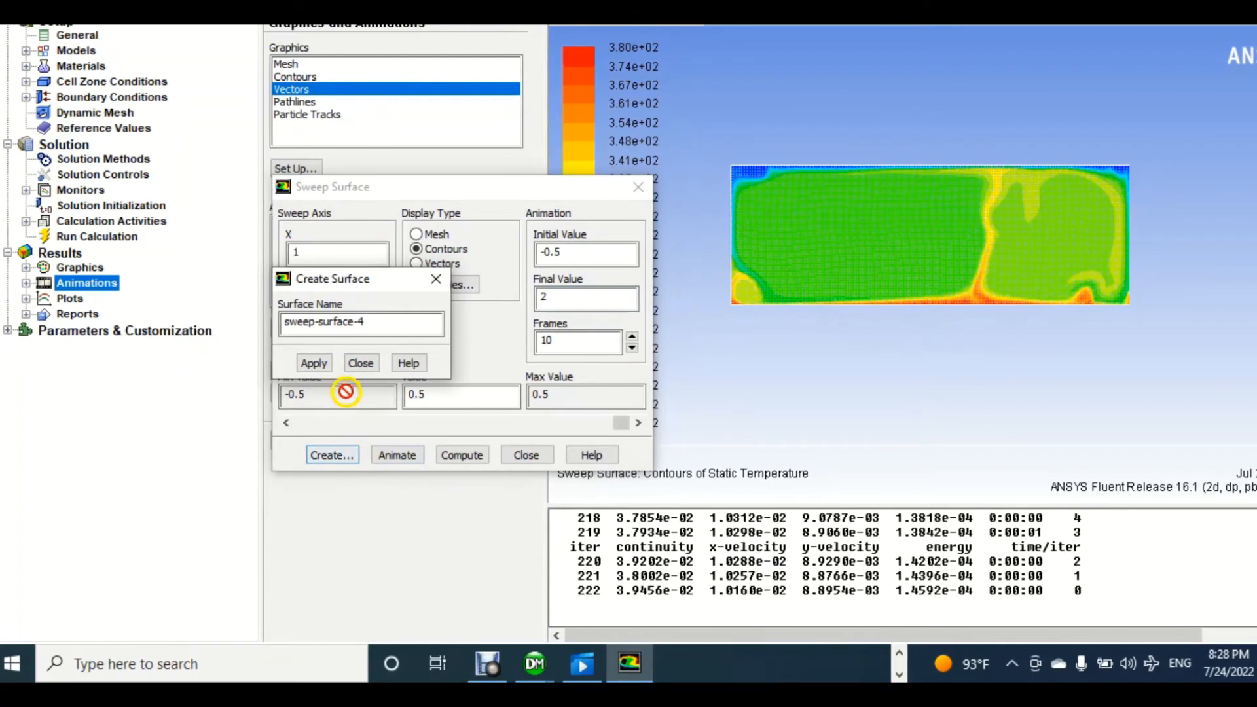
click(314, 362)
click(387, 458)
click(389, 456)
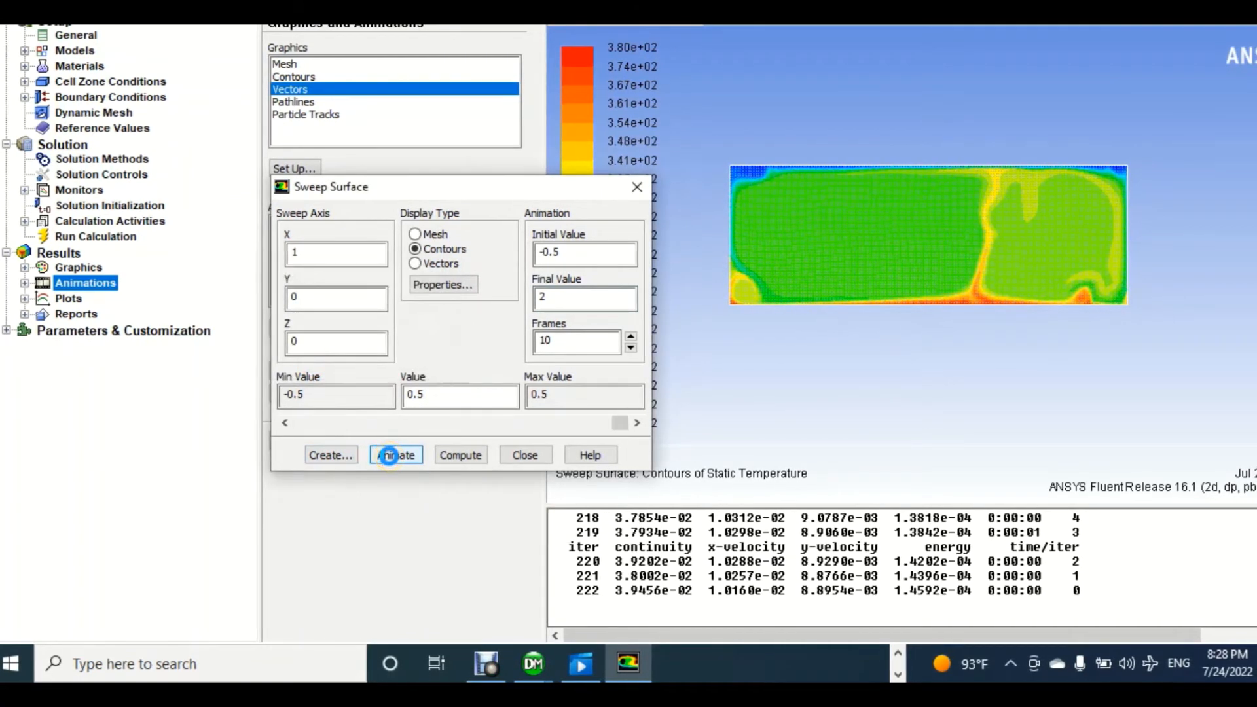
click(524, 455)
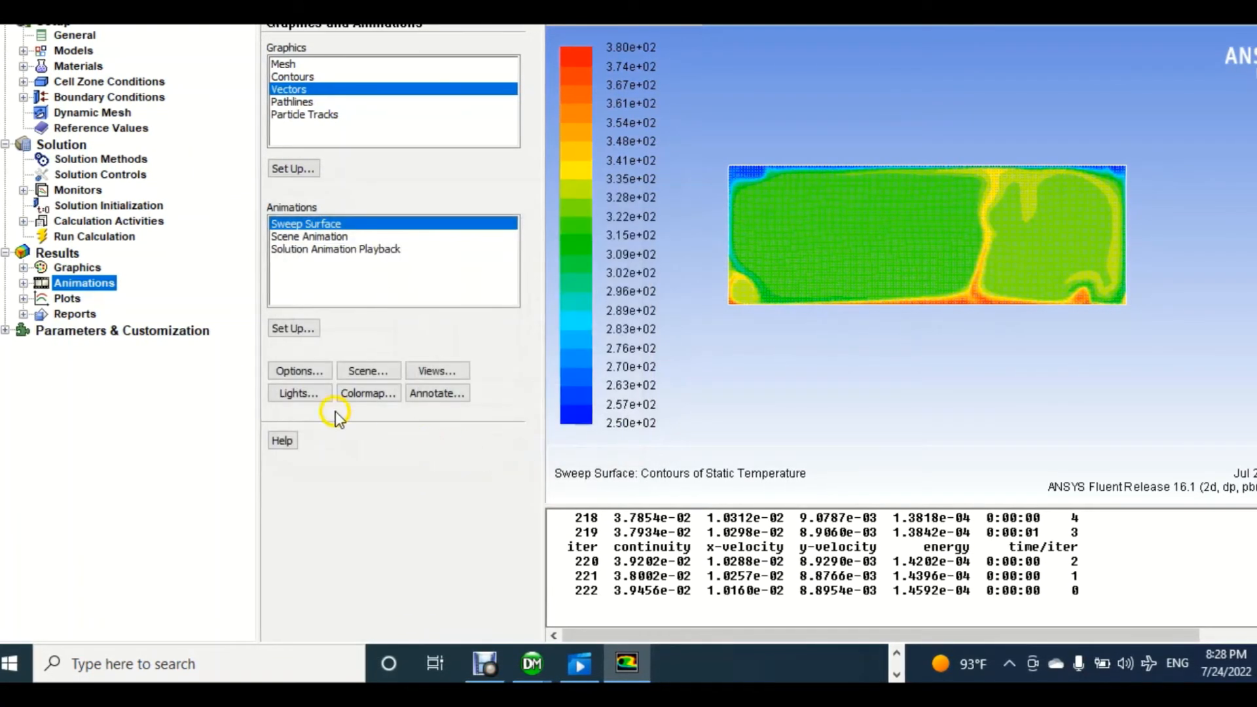
- Set up a Surface Integrals report of type Facet Average for static temperature
click(74, 314)
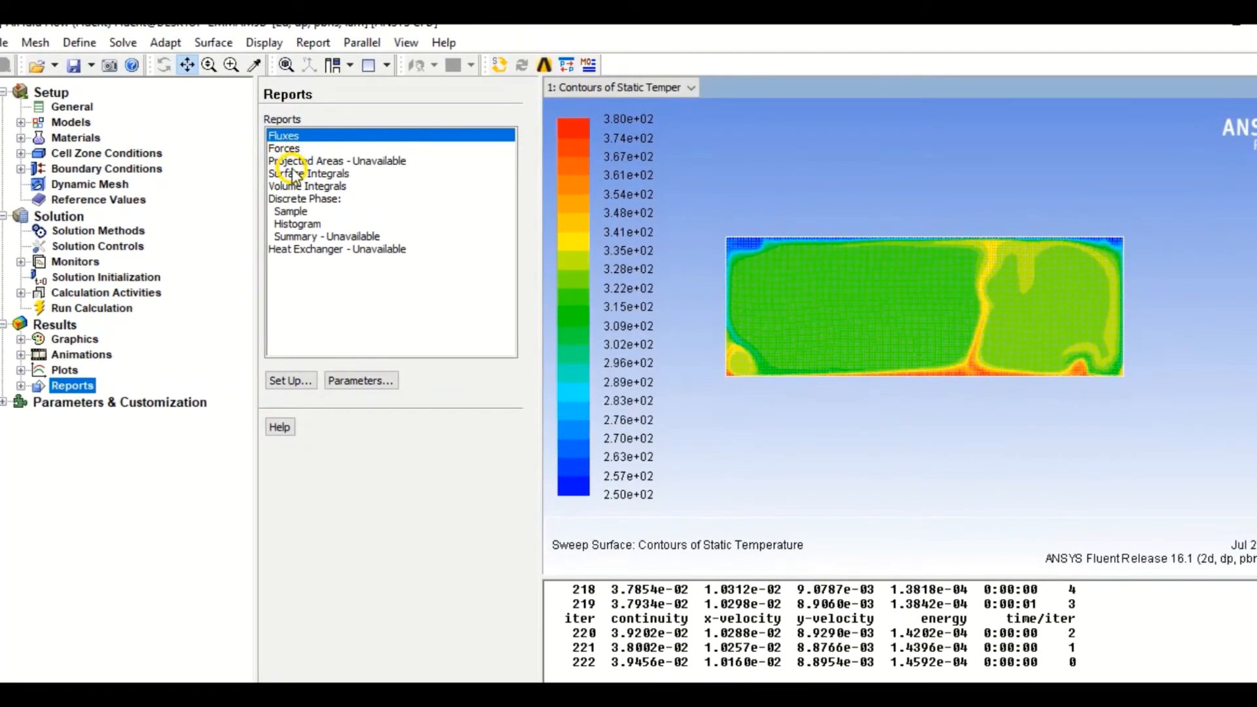
click(292, 174)
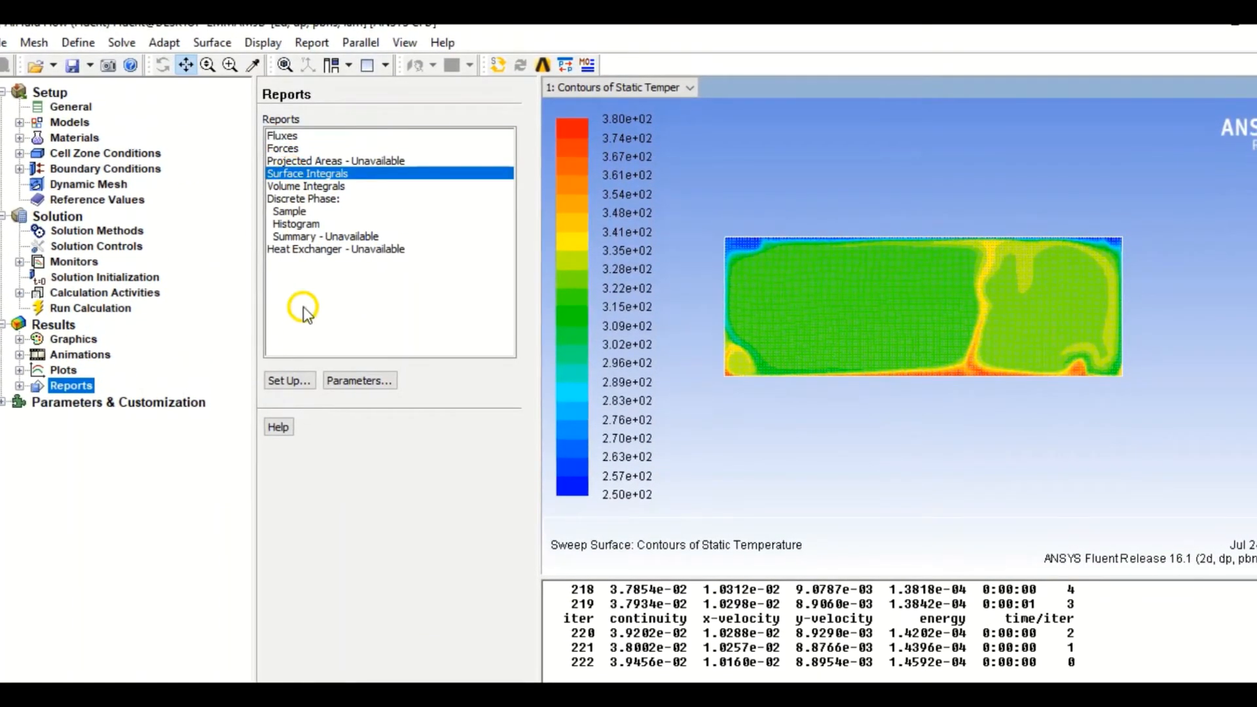
click(288, 379)
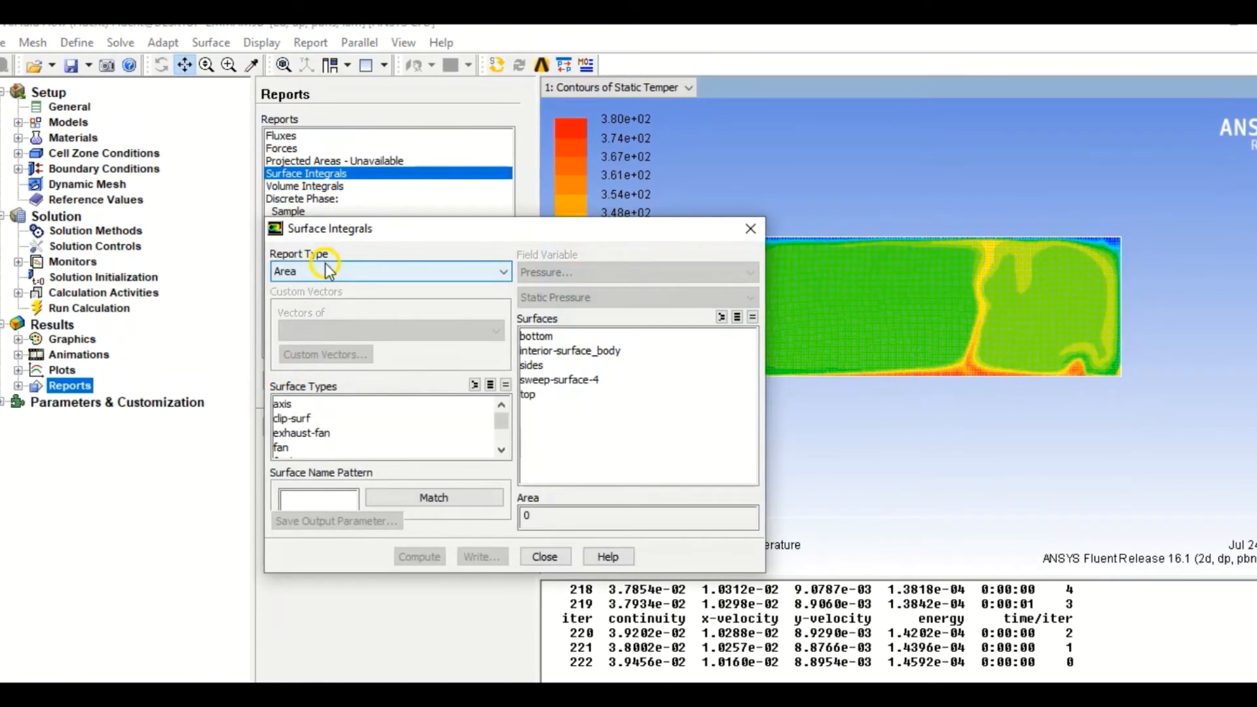
click(325, 268)
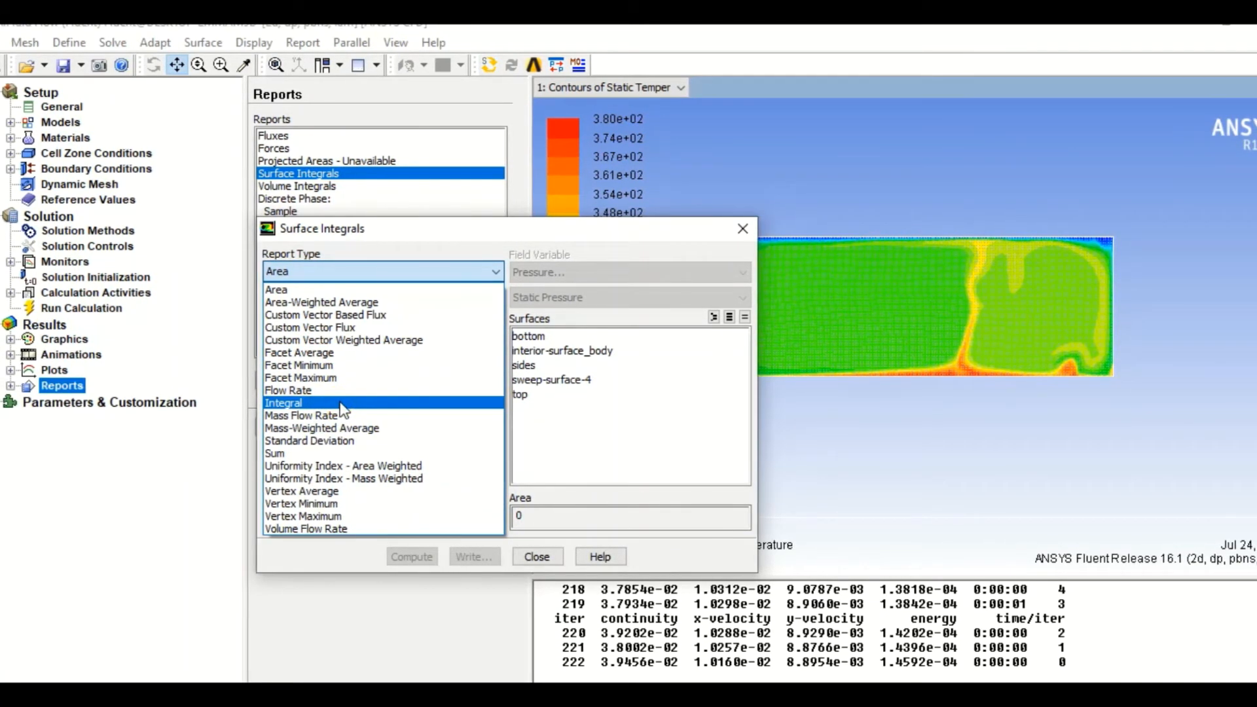
click(348, 352)
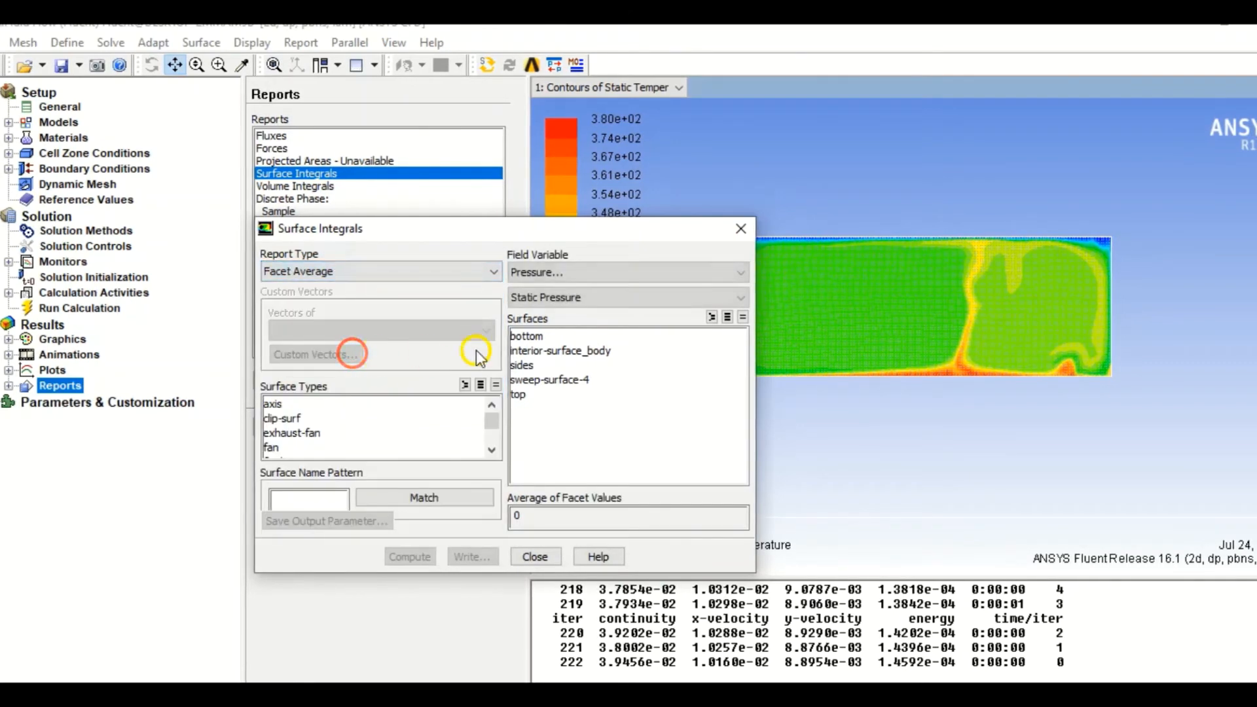
click(567, 271)
click(563, 323)
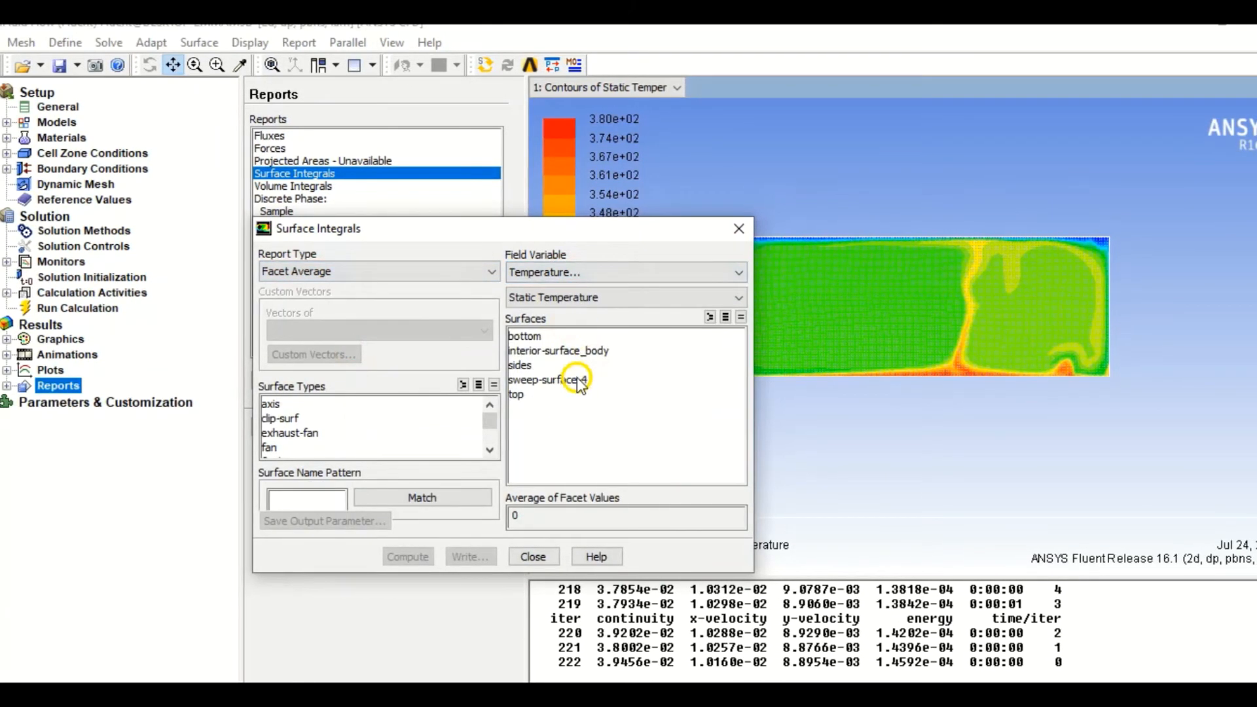
- Compute the facet average of static temperature on bottom, sides, sweep-surface-4 and top, and close the report setup
click(550, 336)
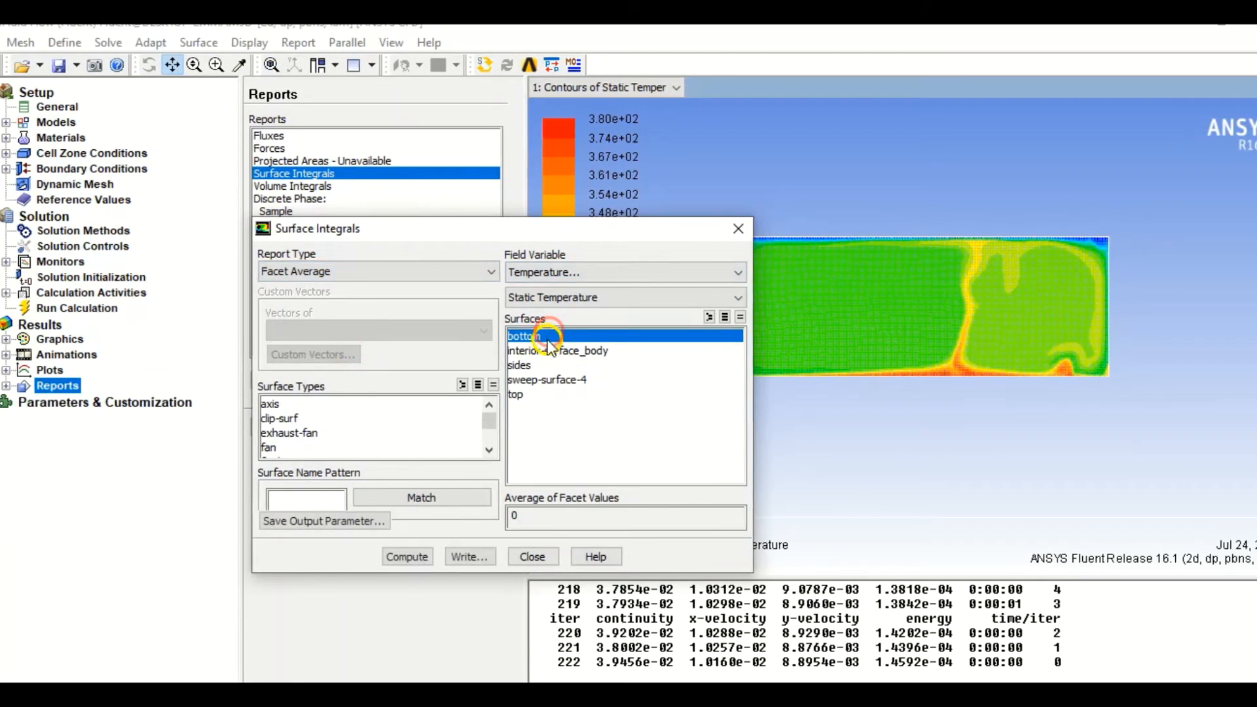
click(543, 381)
click(521, 366)
click(518, 394)
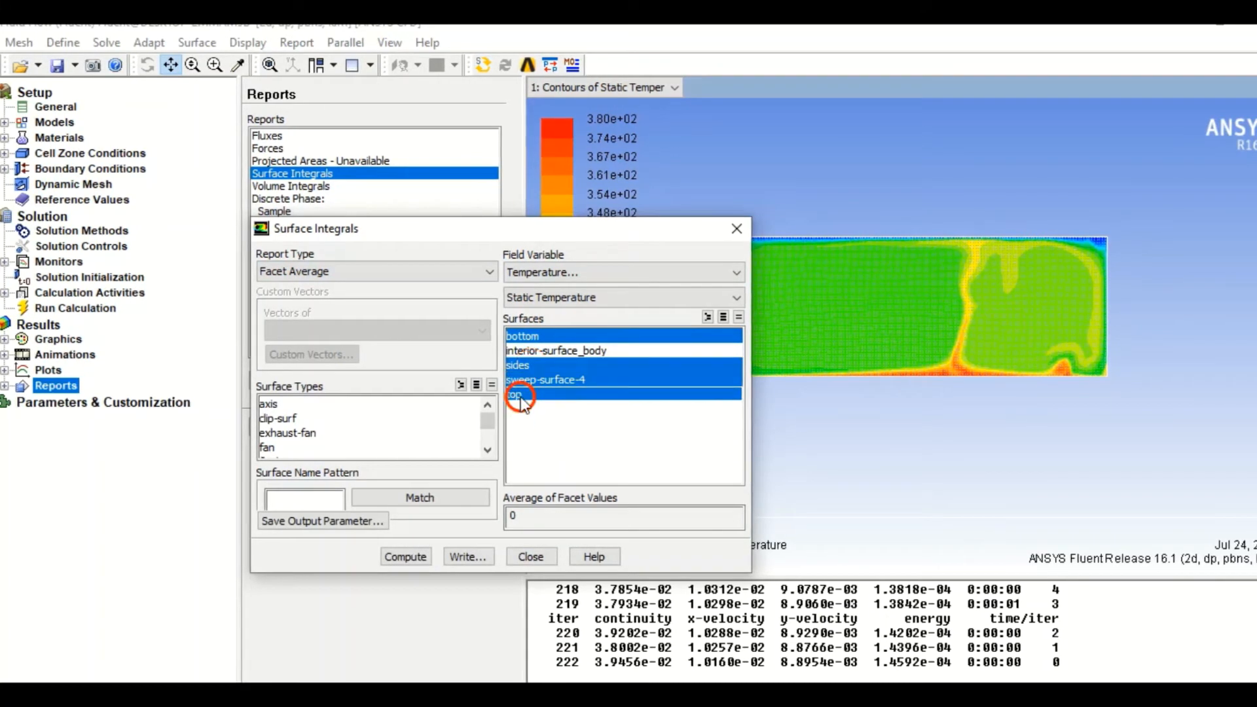
click(406, 557)
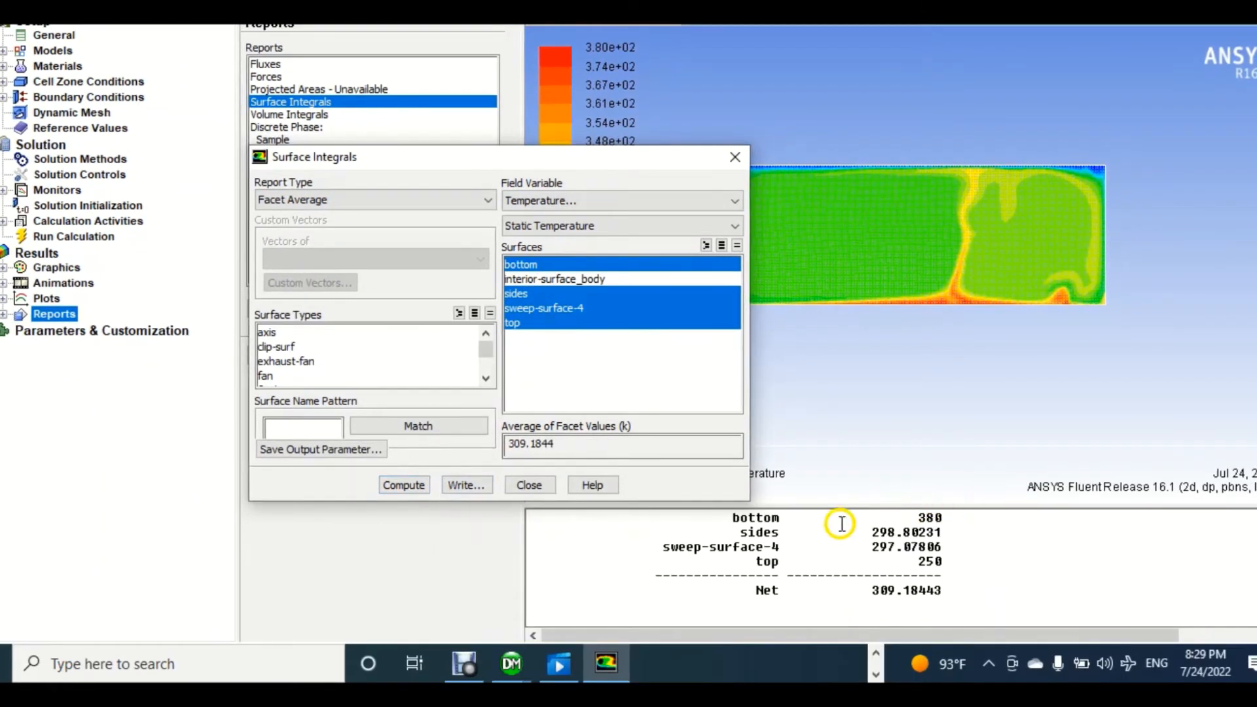
click(525, 484)
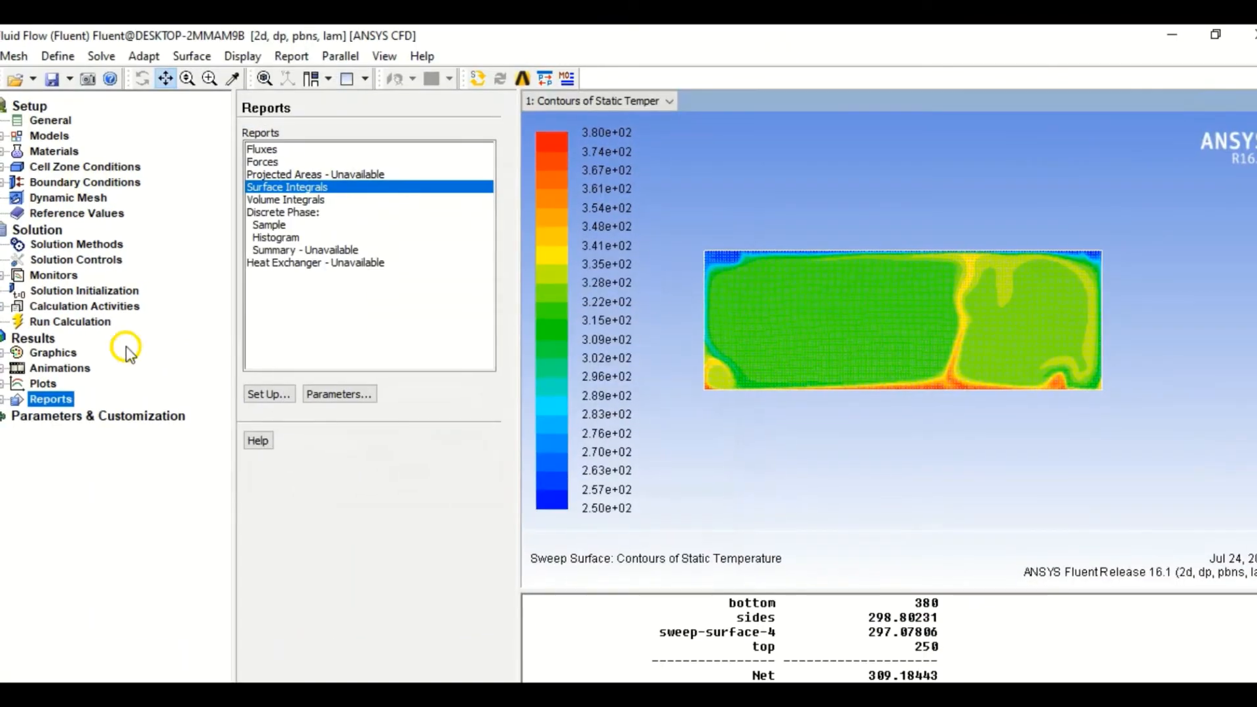
- Switch to Workbench, open the Fluid Flow (Fluent) system's Results in CFD-Post and orient the view along +Z
click(1183, 35)
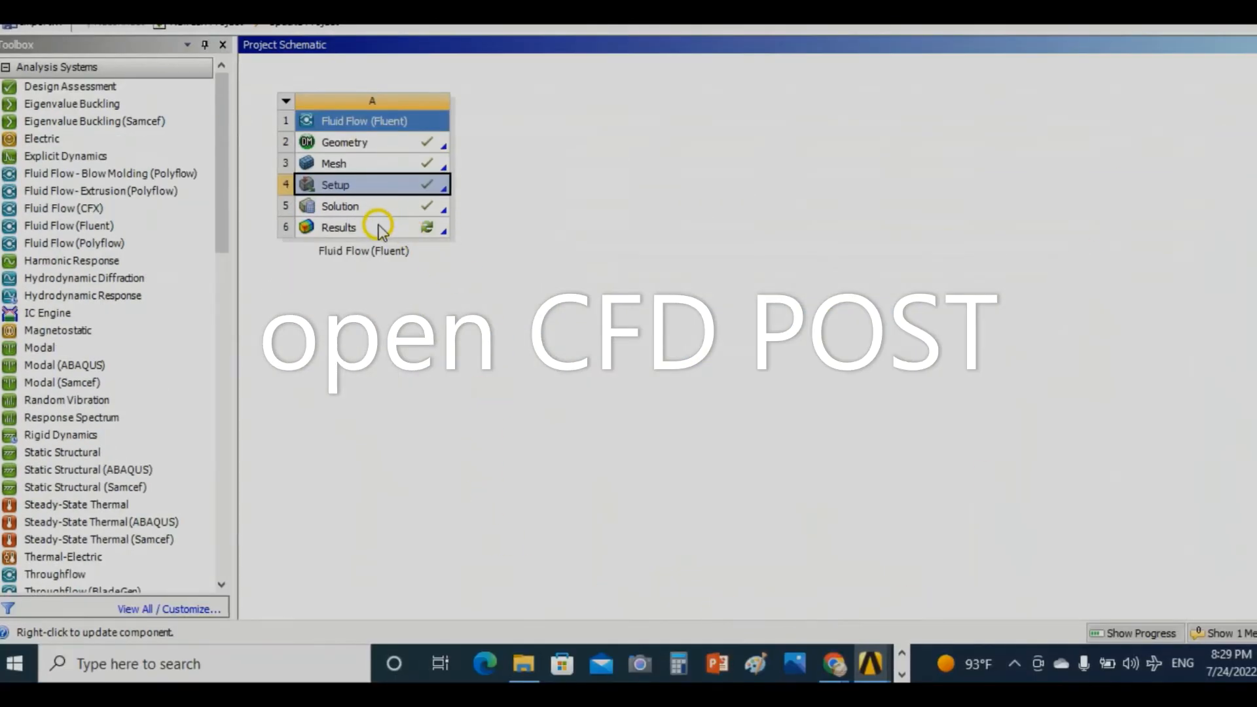
double_click(379, 227)
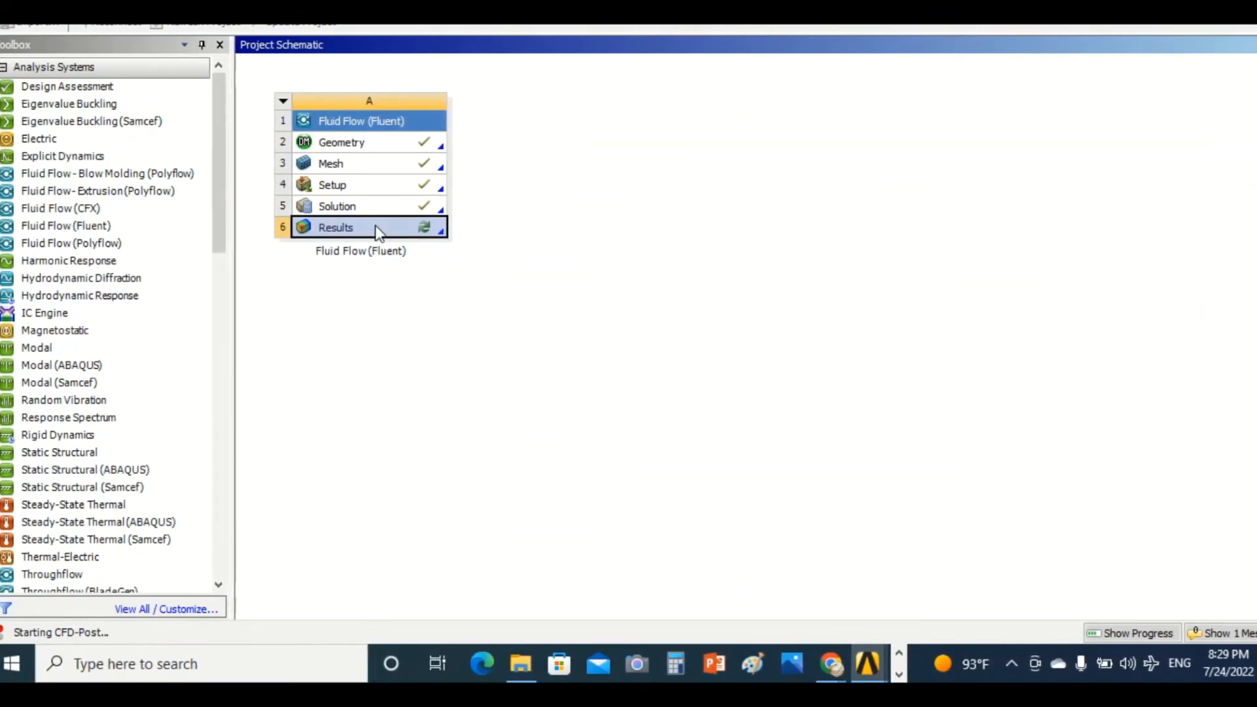
click(460, 373)
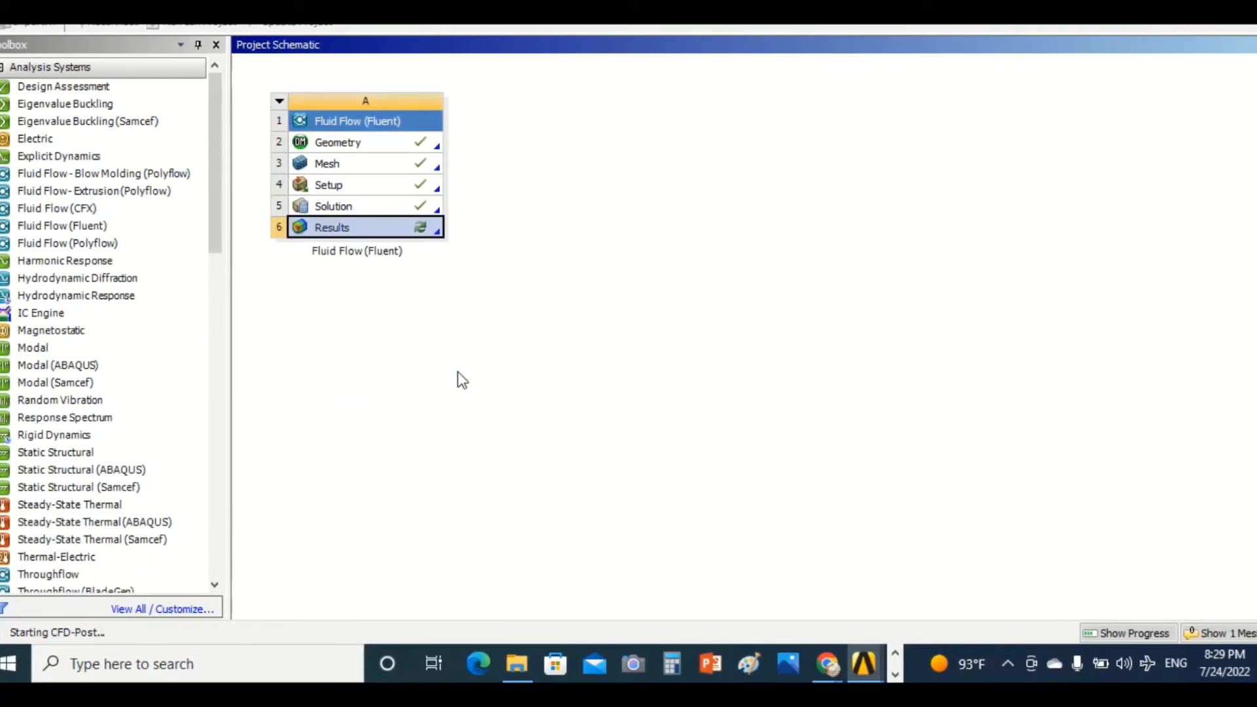
click(453, 376)
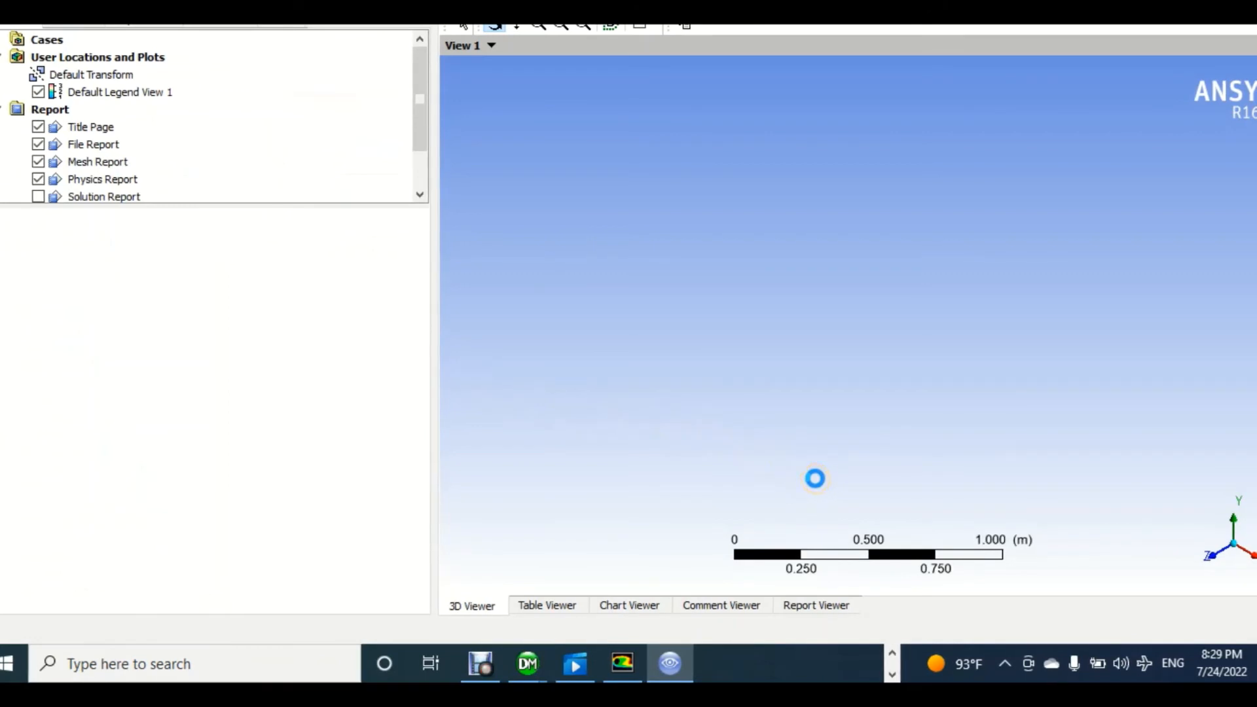
click(661, 325)
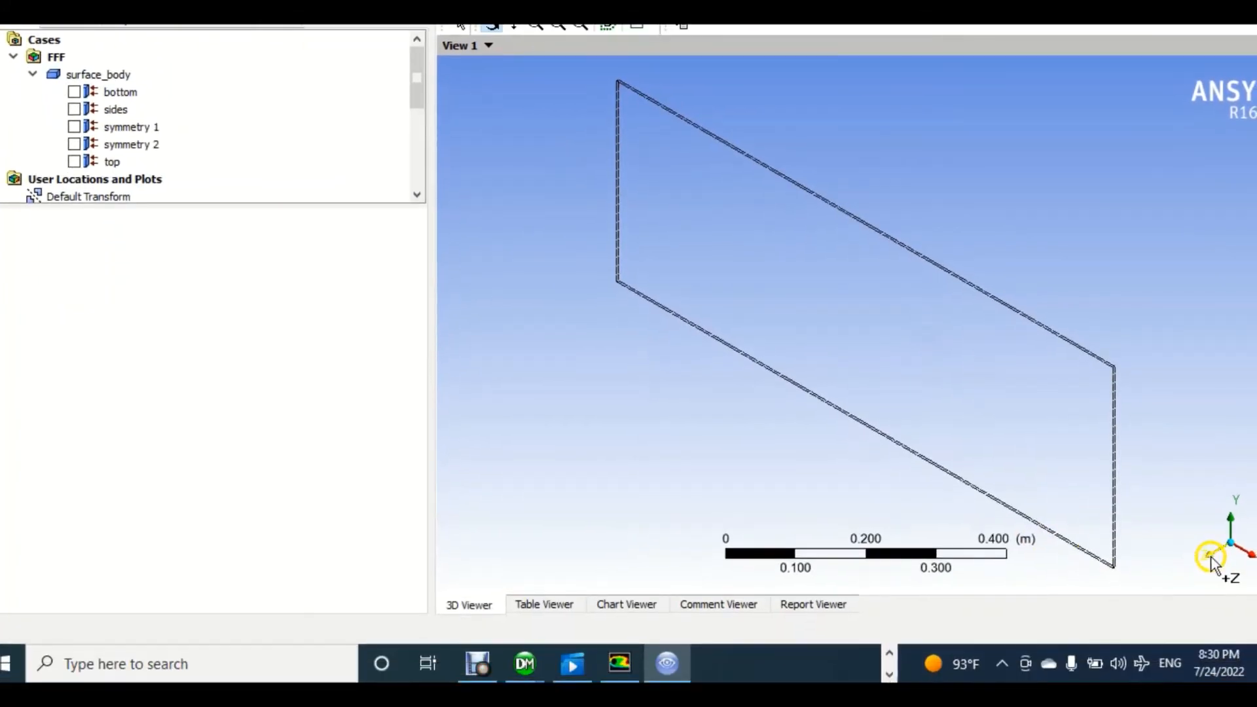
click(1210, 640)
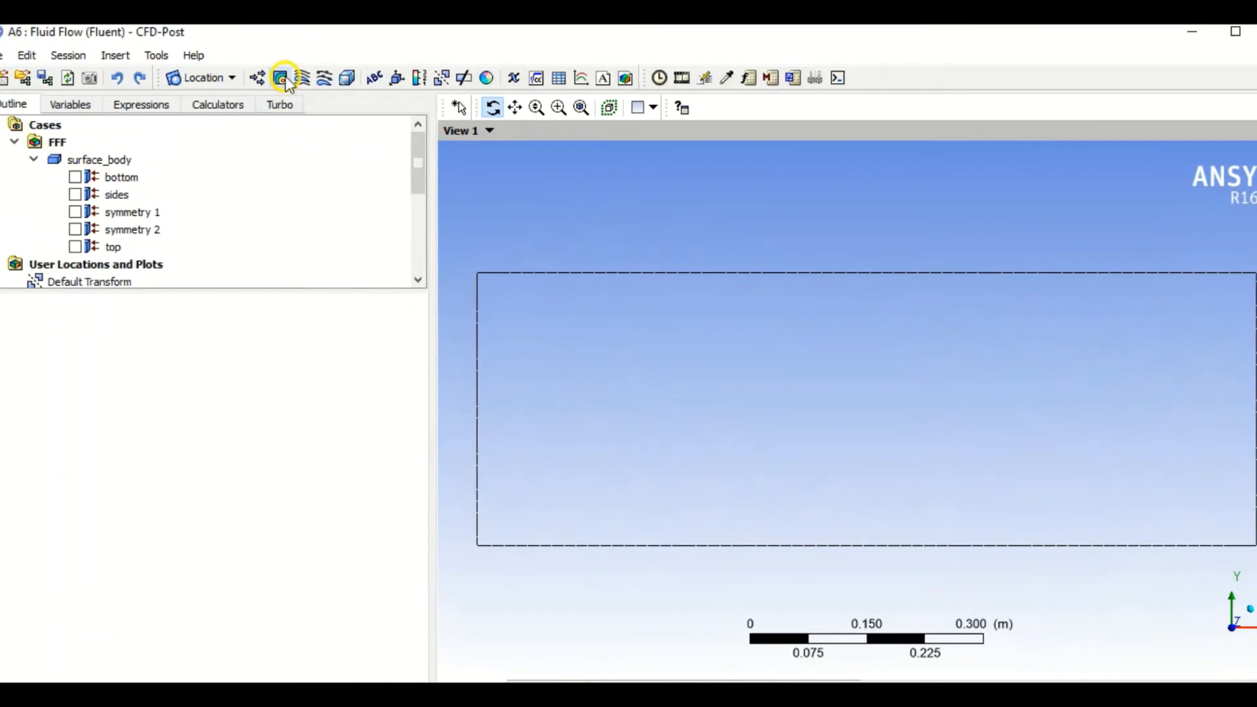
- Insert a contour named temp
click(281, 78)
click(335, 159)
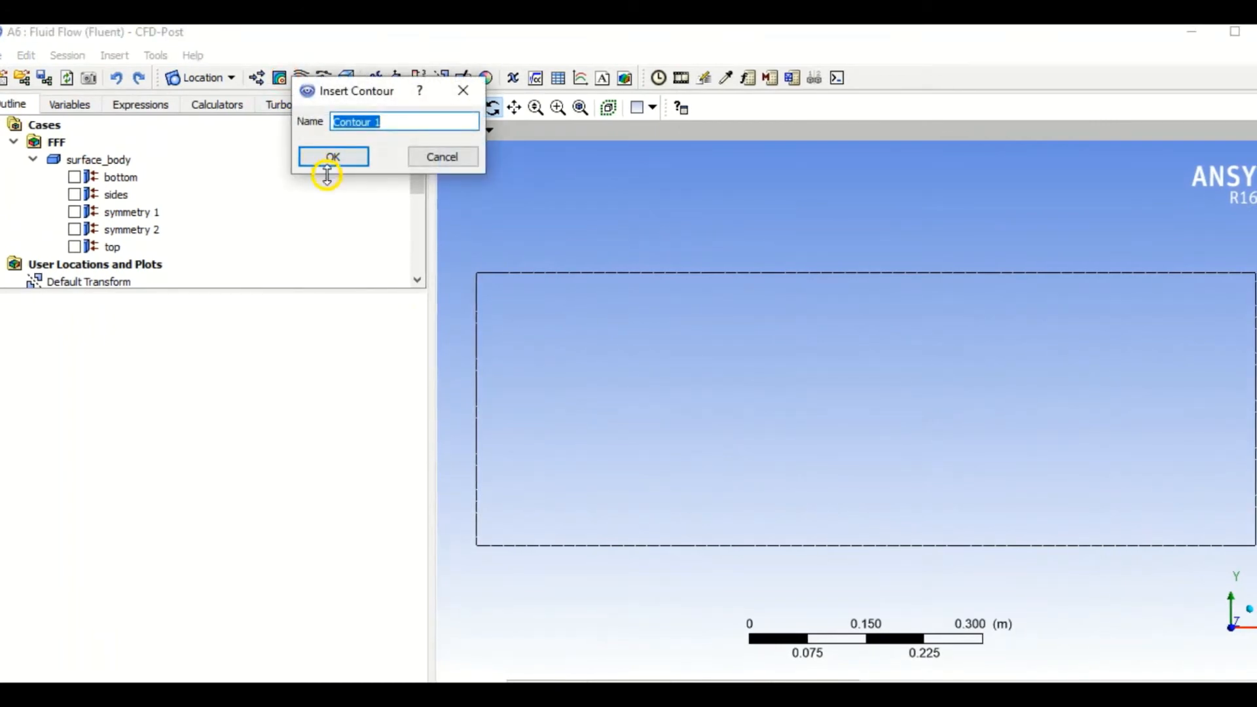
text(te)
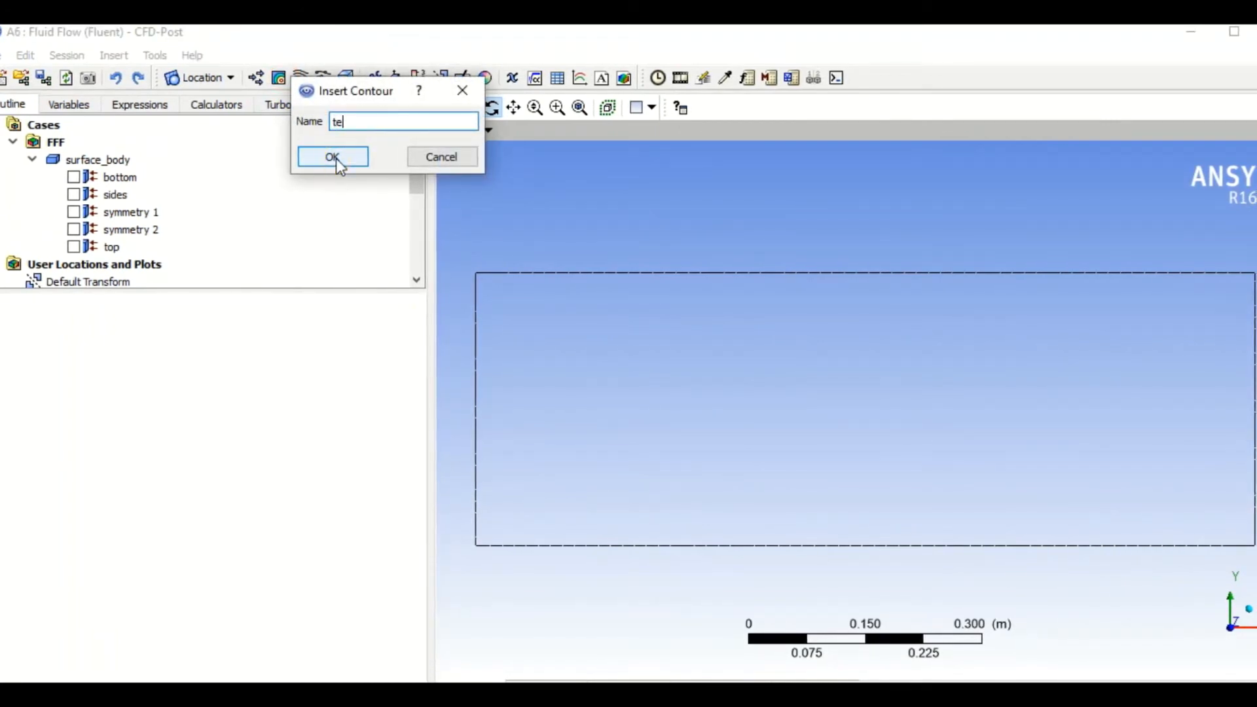
text(mp)
click(332, 157)
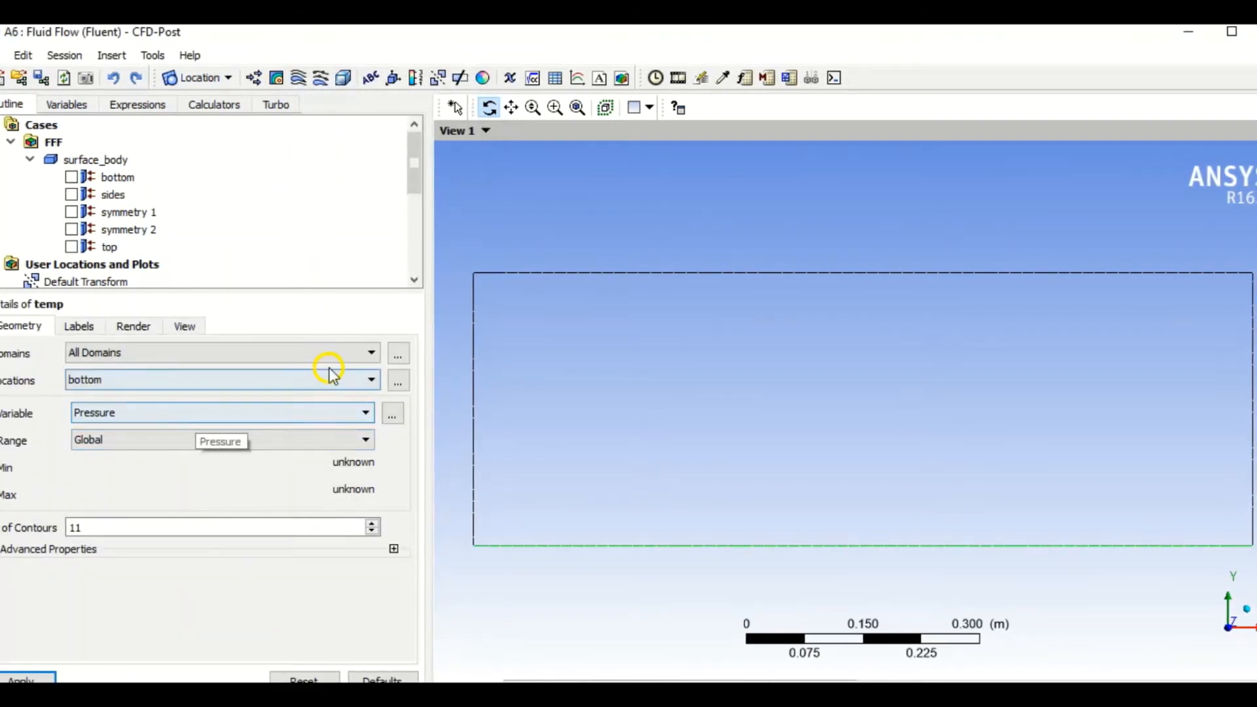
- Set the temp contour's variable to Temperature and apply it at the bottom location
click(399, 379)
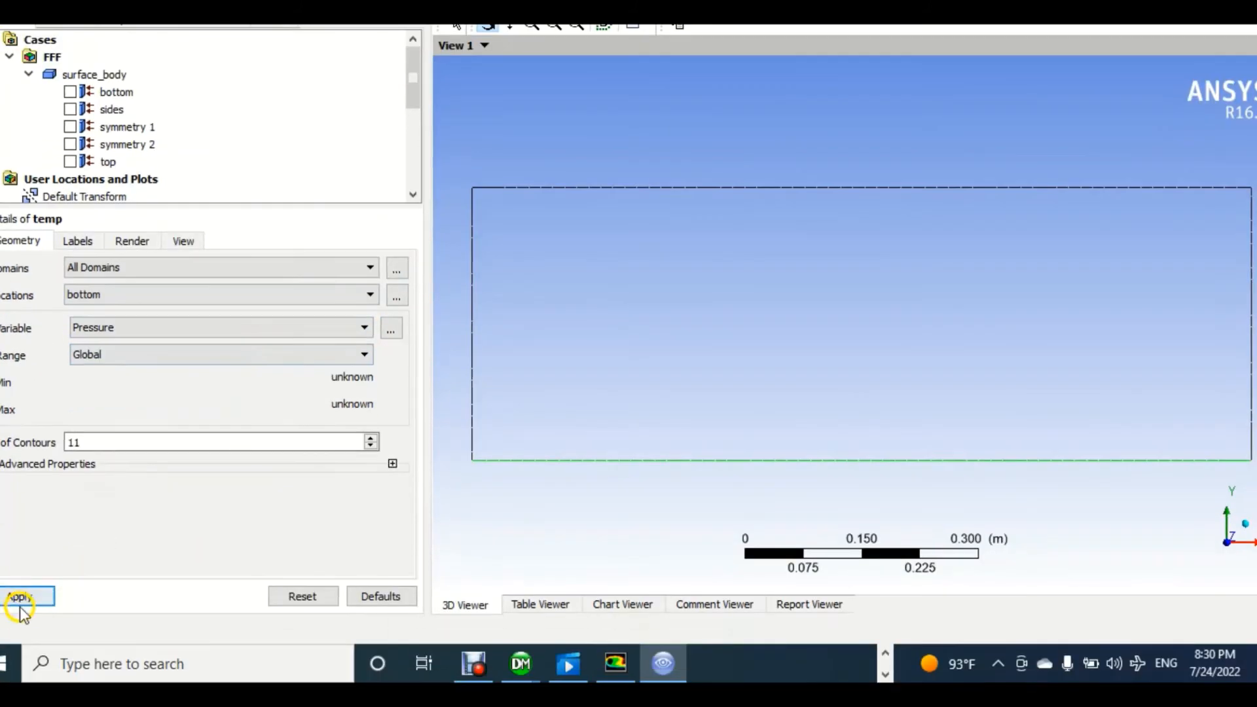
click(22, 680)
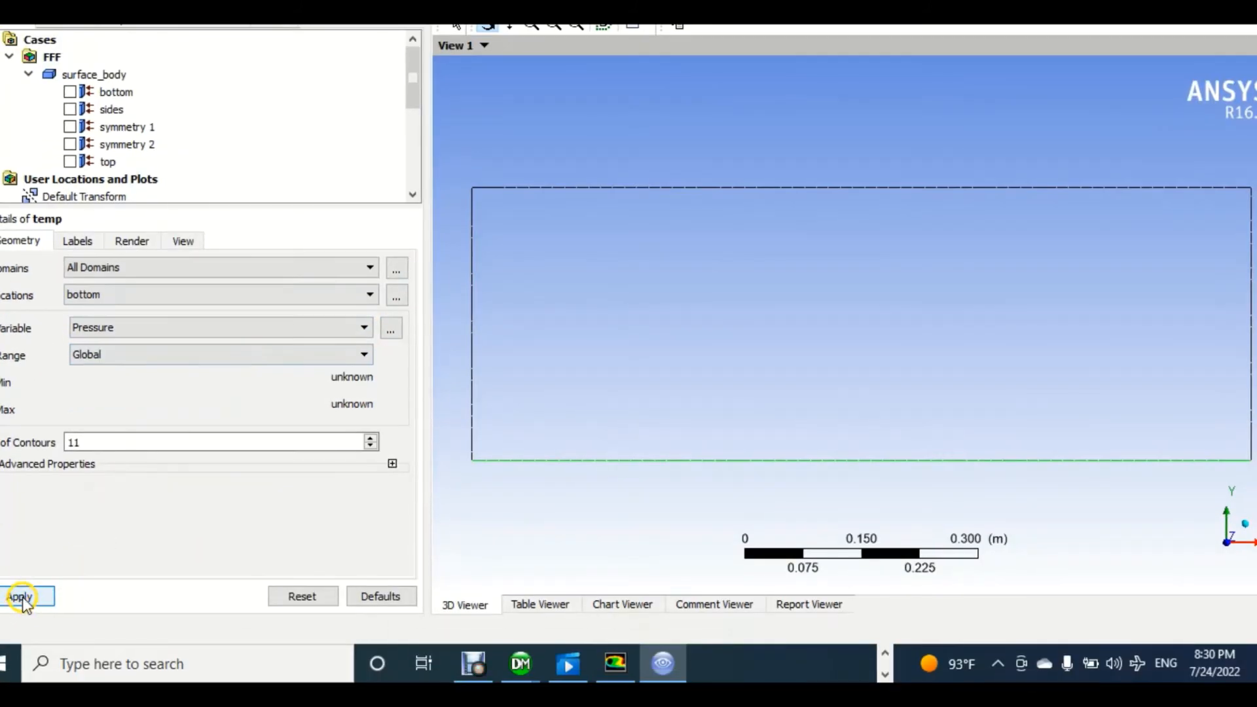
click(146, 328)
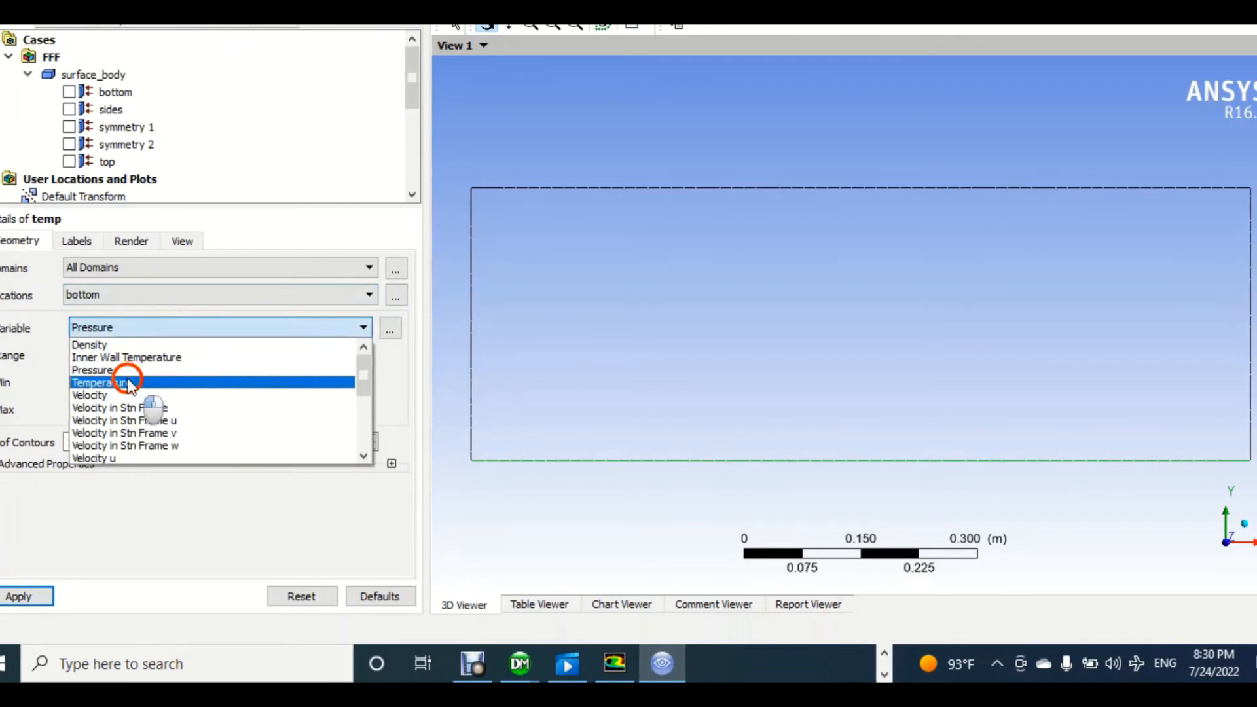
click(127, 383)
click(27, 596)
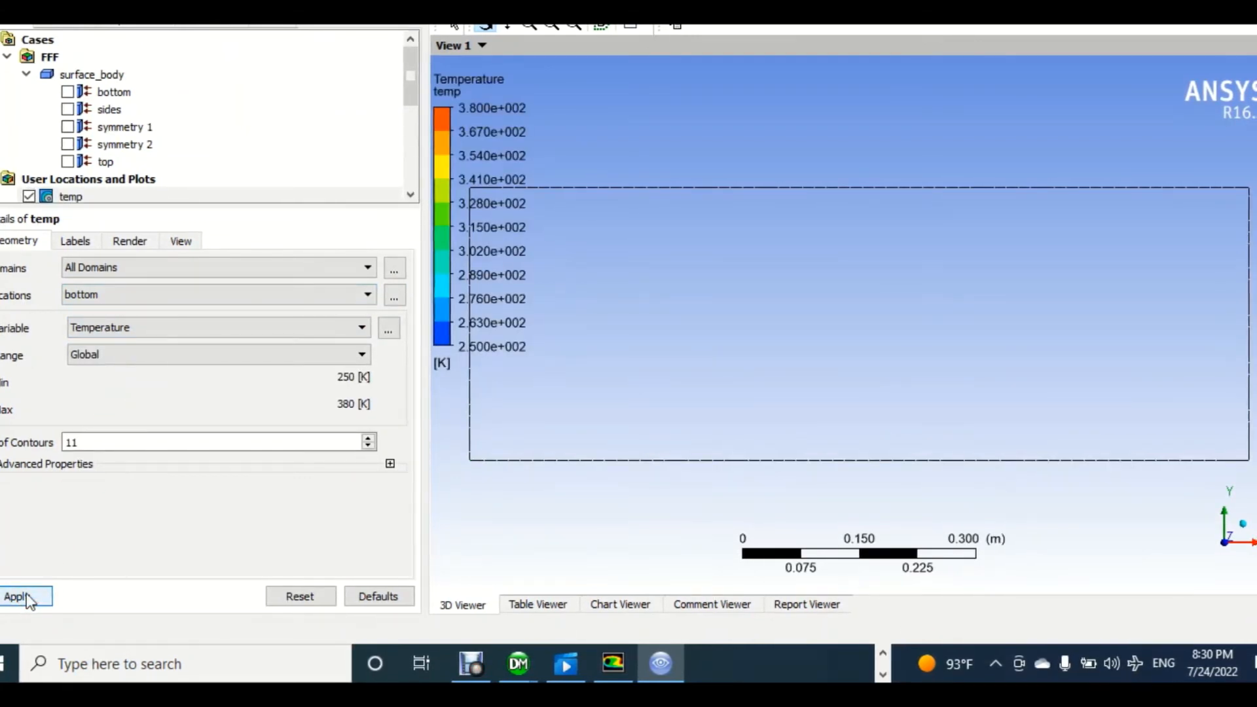
- Set the temp contour's locations to bottom, sides, symmetry 1, symmetry 2 and top, and apply the change
click(368, 295)
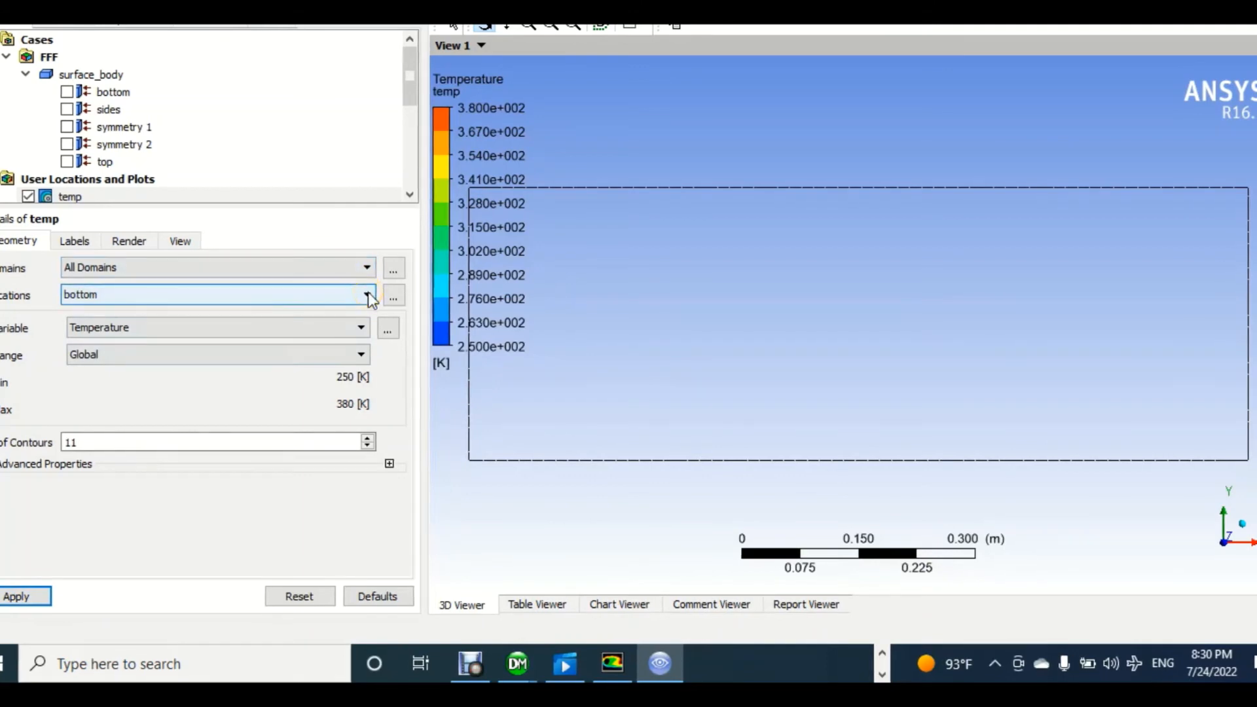
click(392, 293)
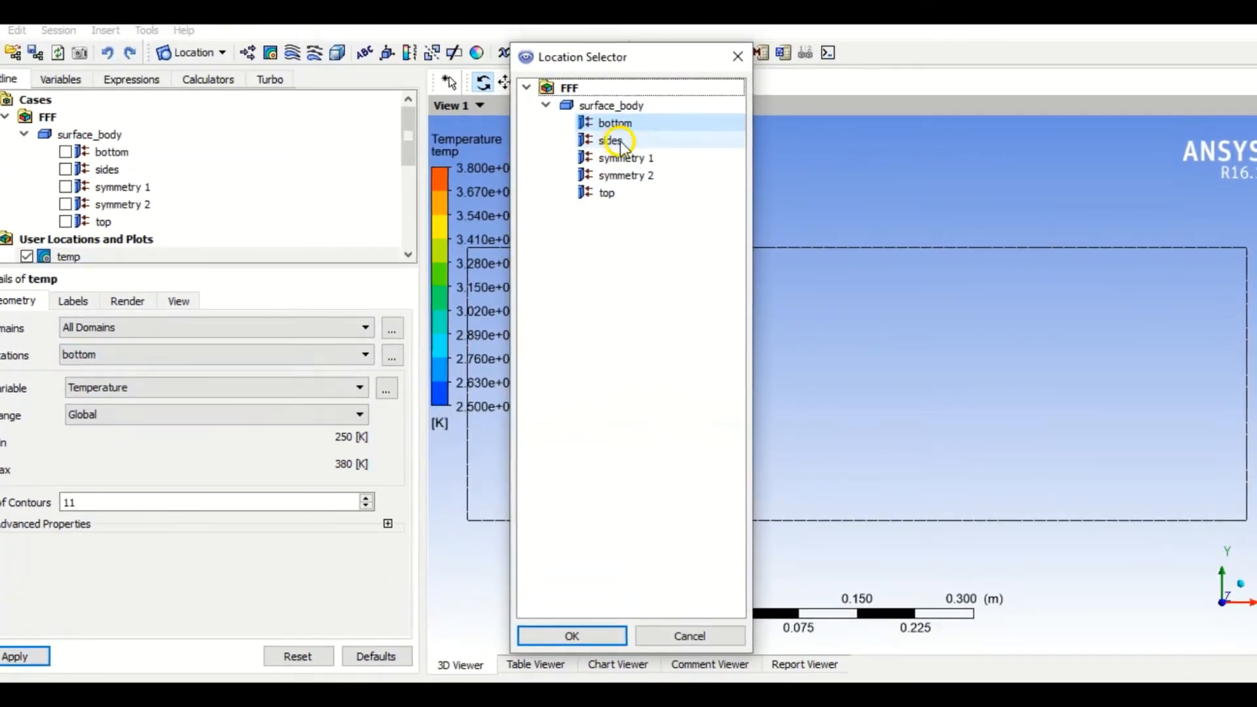
ctrl+click(613, 140)
ctrl+click(624, 158)
ctrl+click(609, 193)
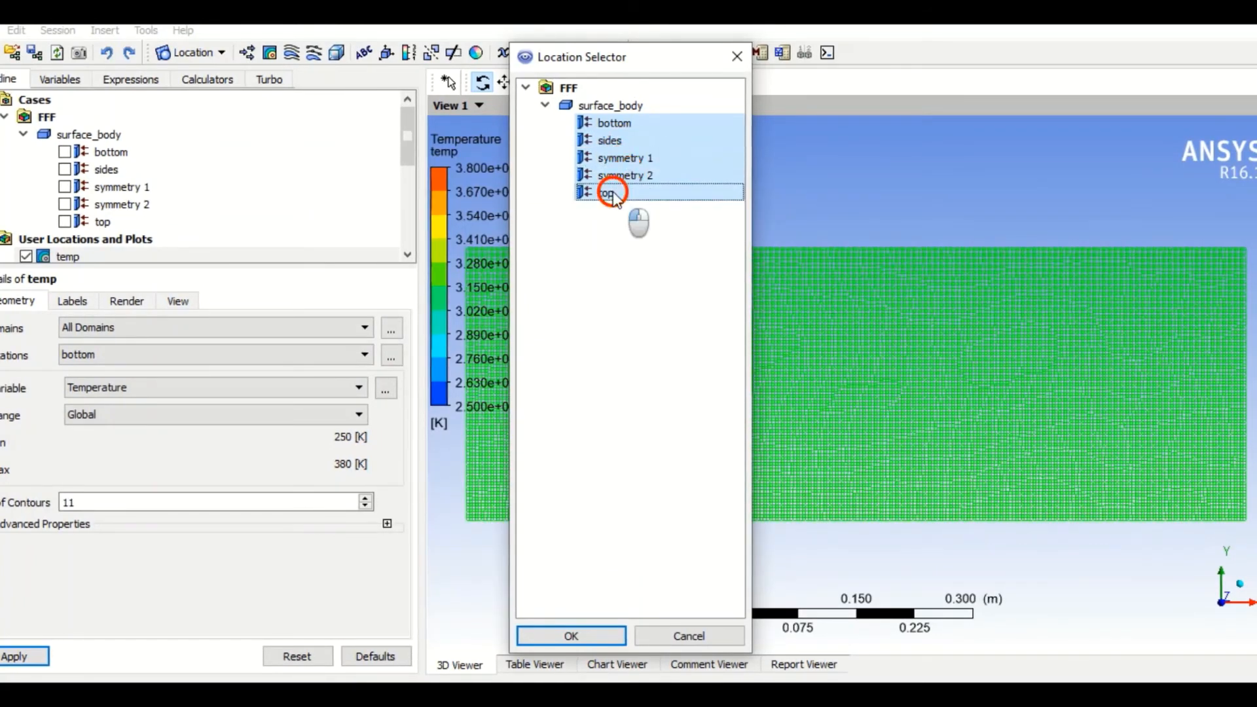
click(570, 634)
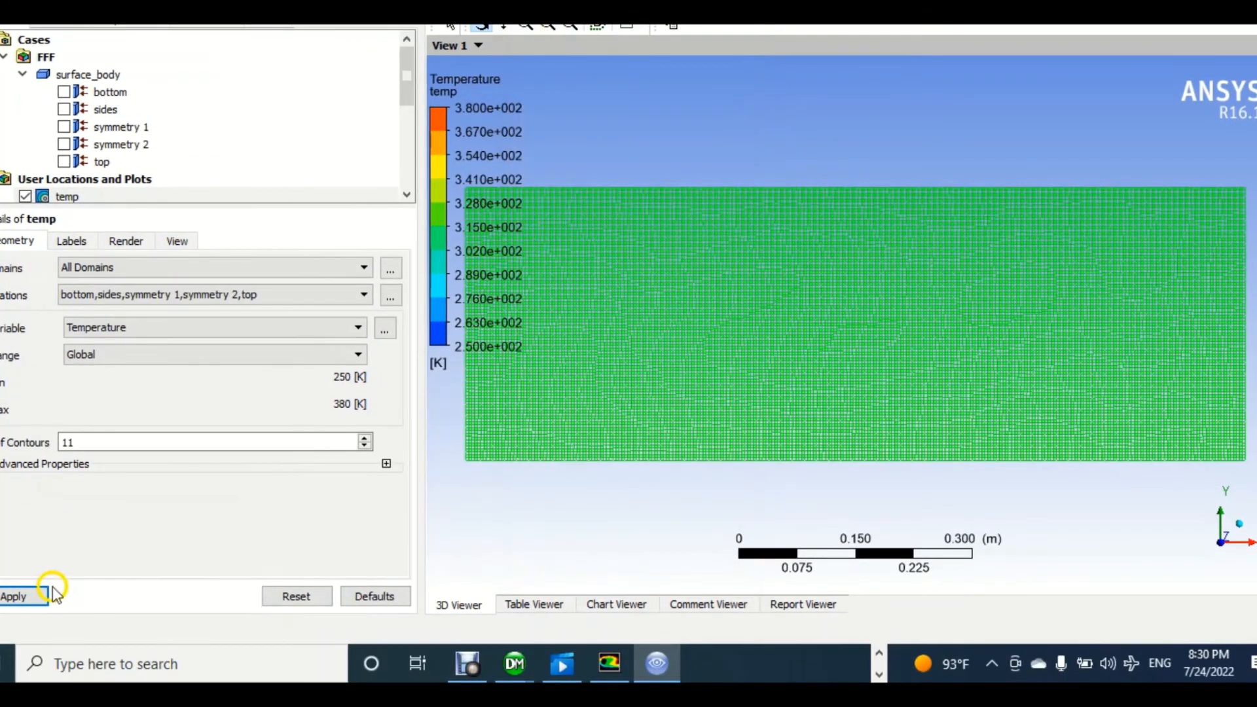
click(28, 596)
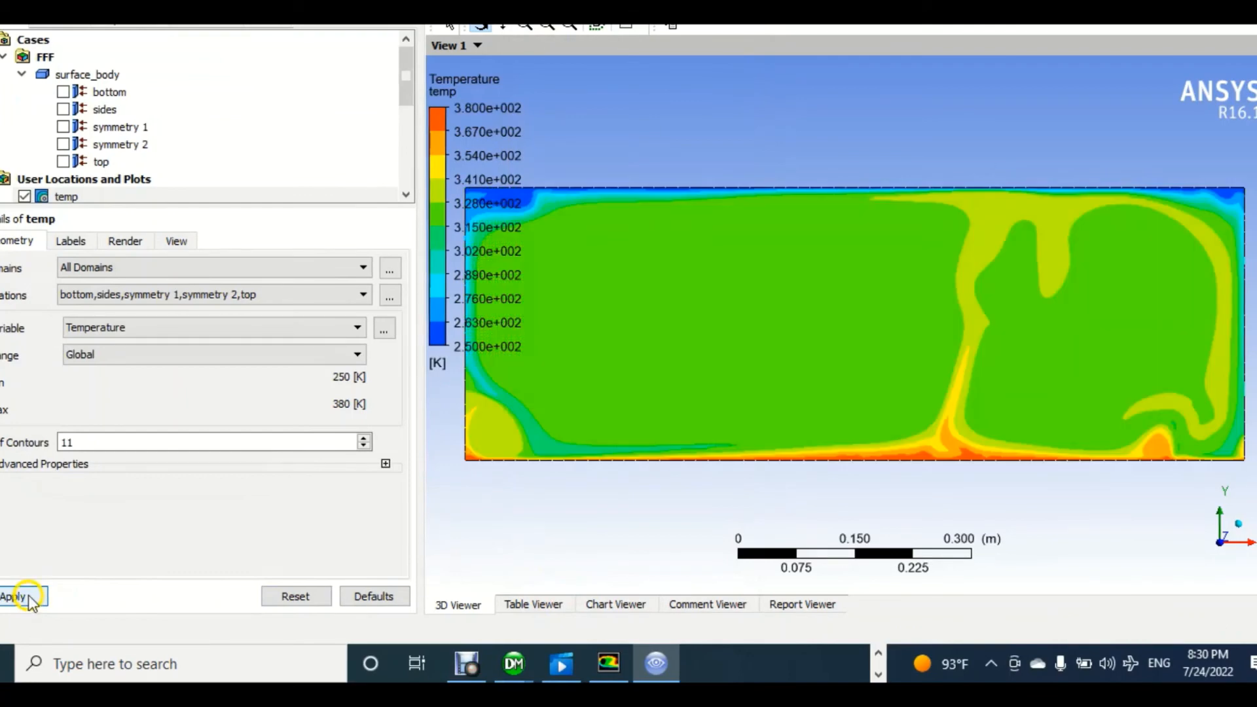
- Set the number of contours for temp to 100 and apply it
scroll(706, 375, down, 3)
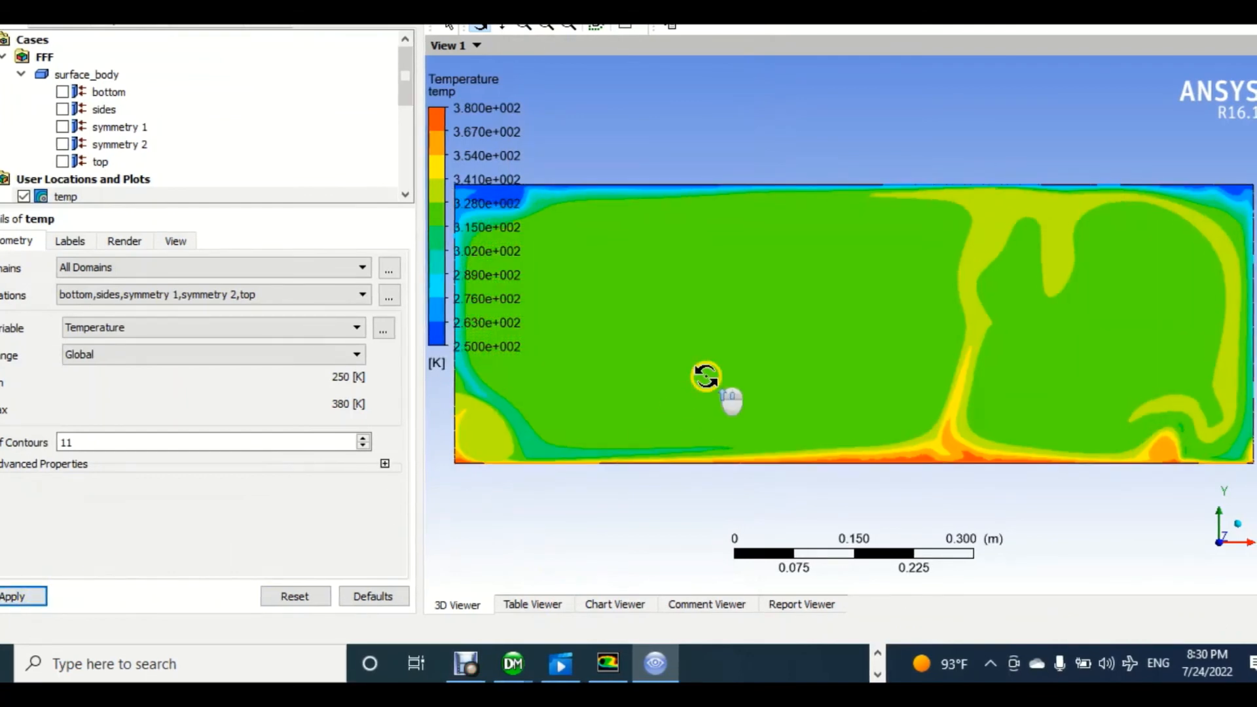
scroll(706, 375, down, 1)
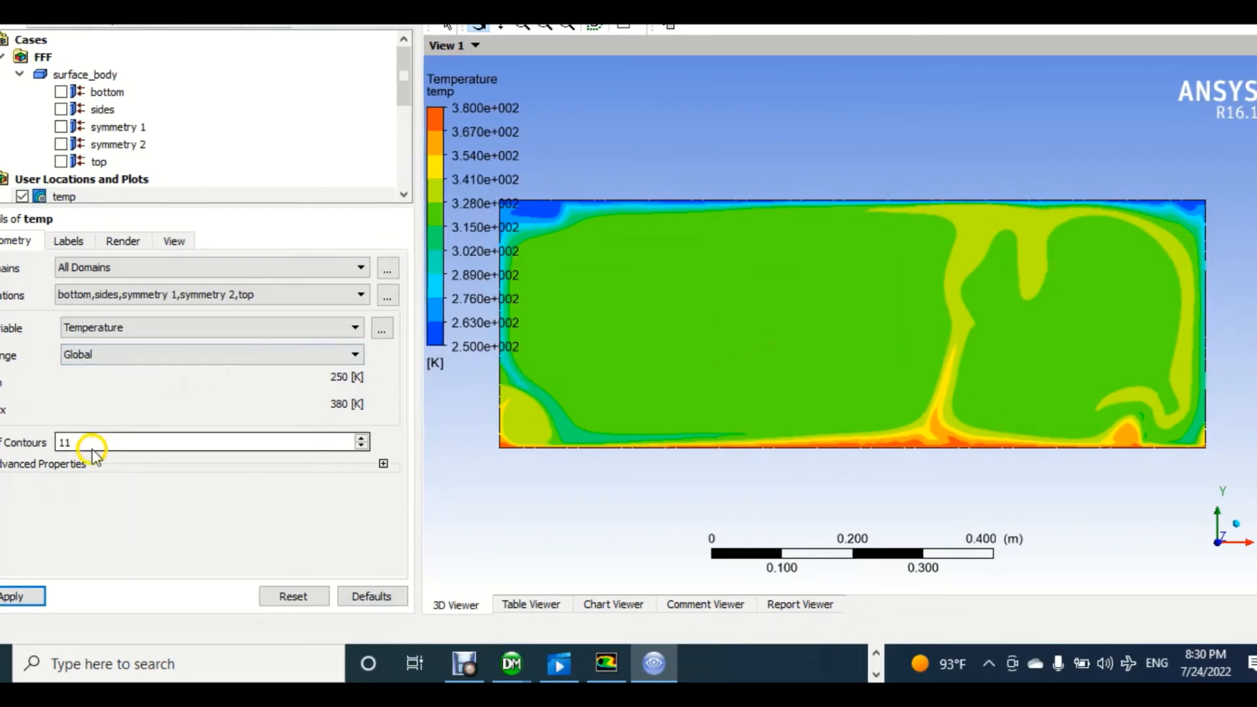
double_click(68, 443)
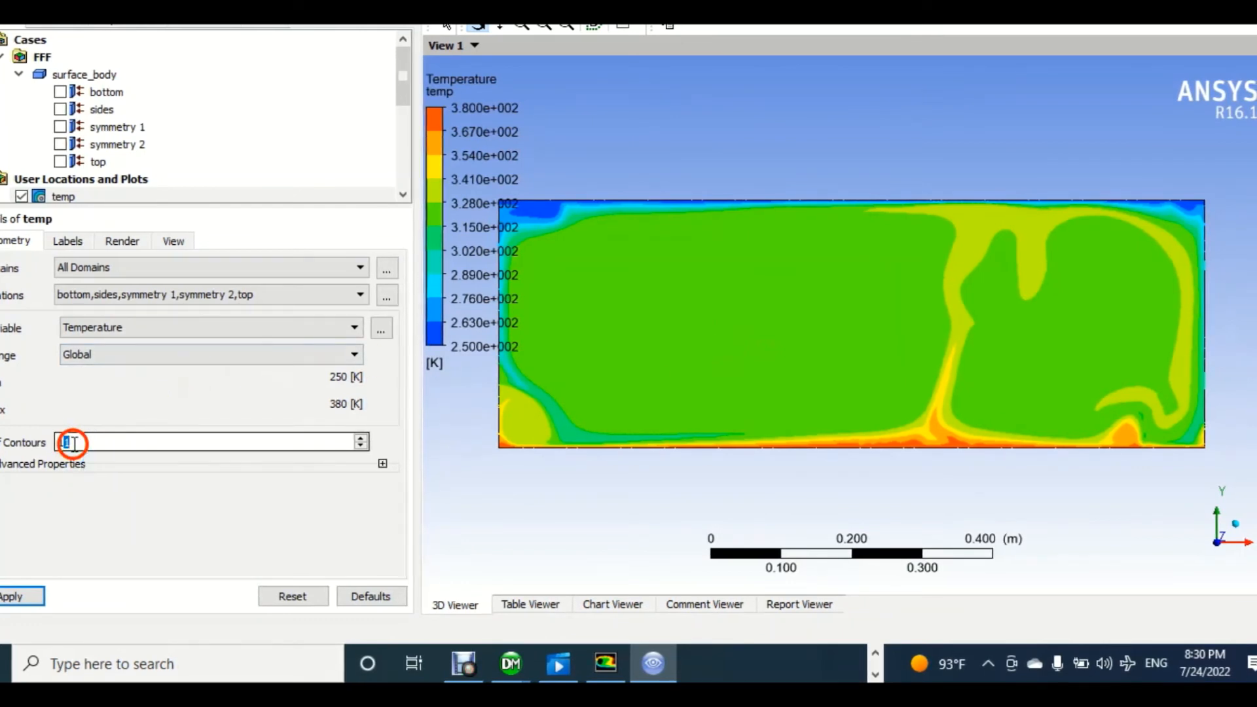
text(100)
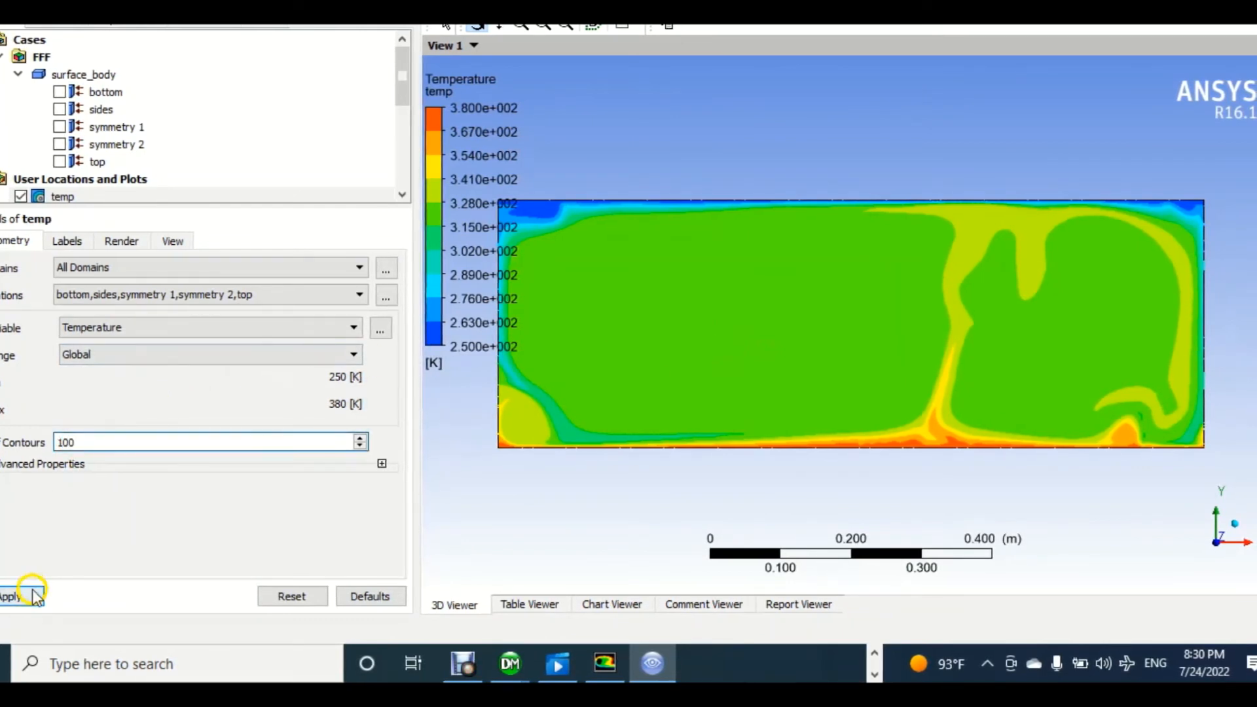
click(29, 597)
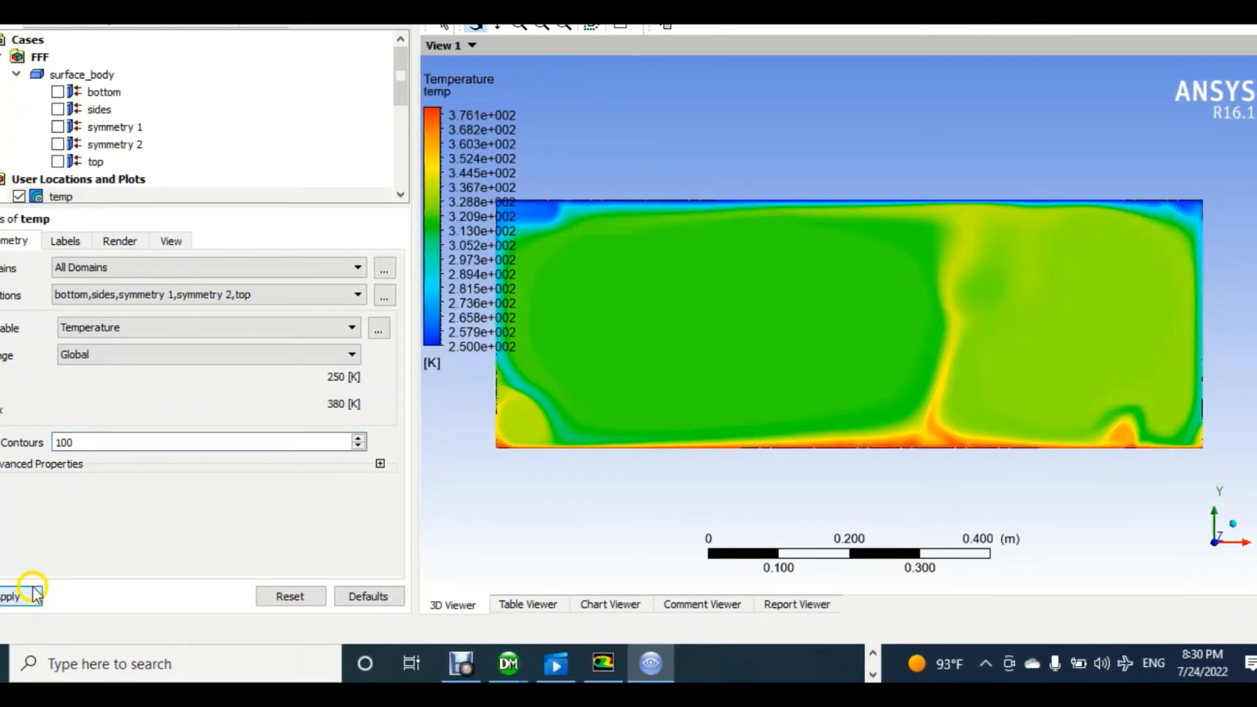
- Change the temp contour's variable to Pressure and apply it
click(125, 328)
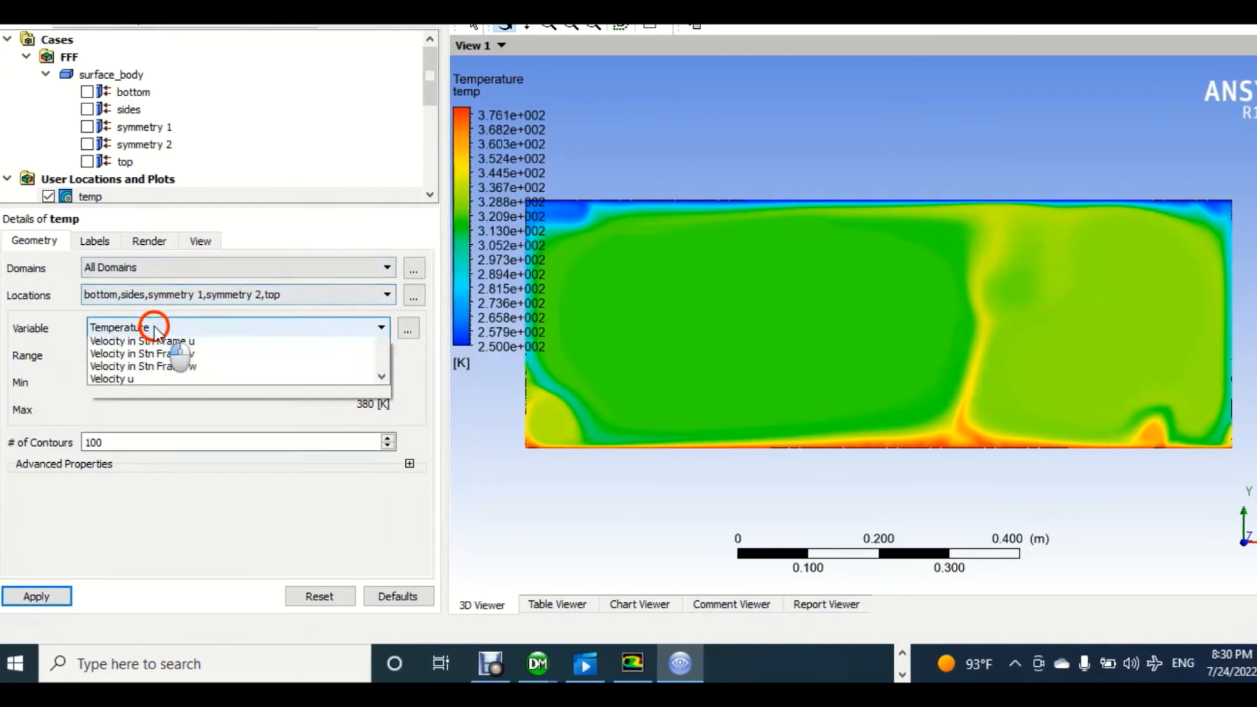
click(134, 365)
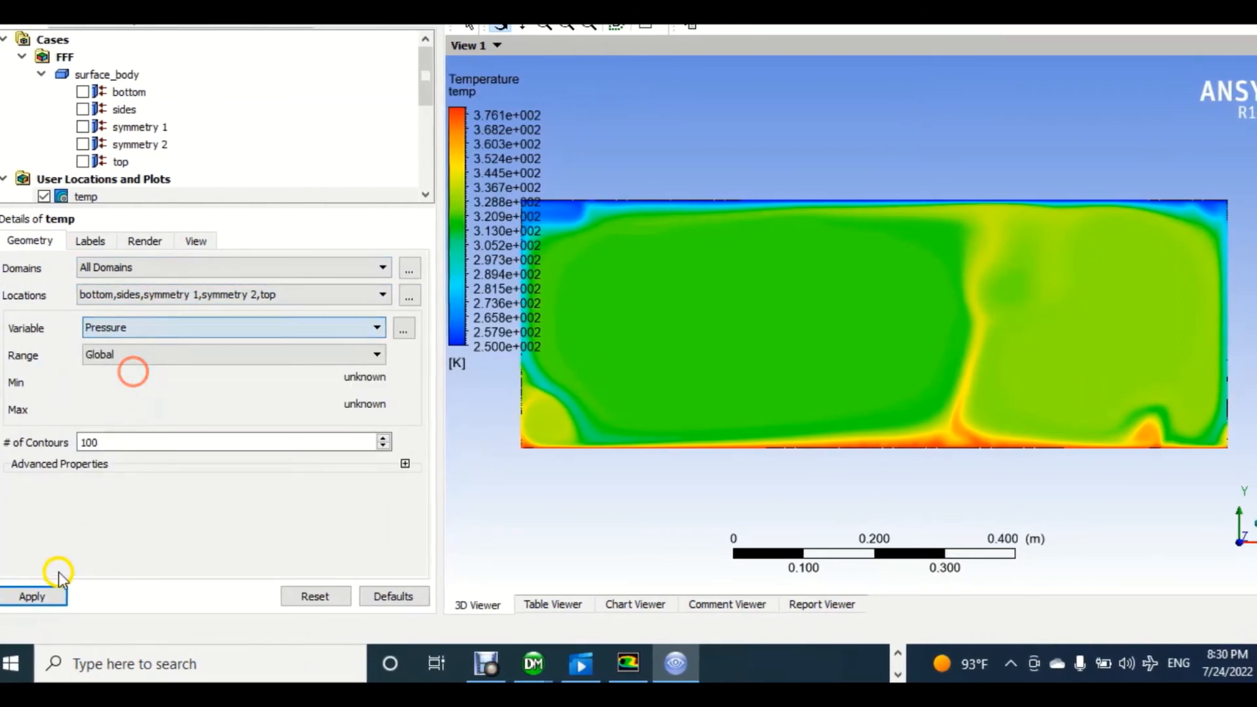
click(52, 597)
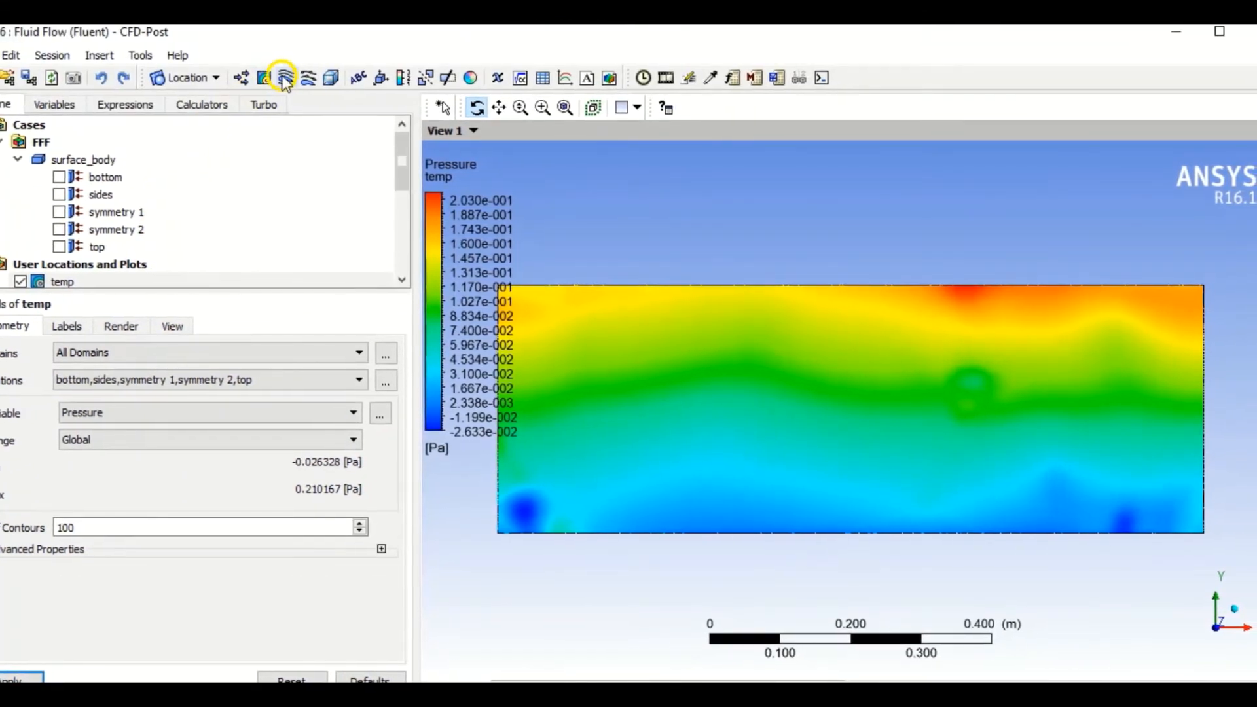
- Insert a streamline with the default name Streamline 1
click(242, 77)
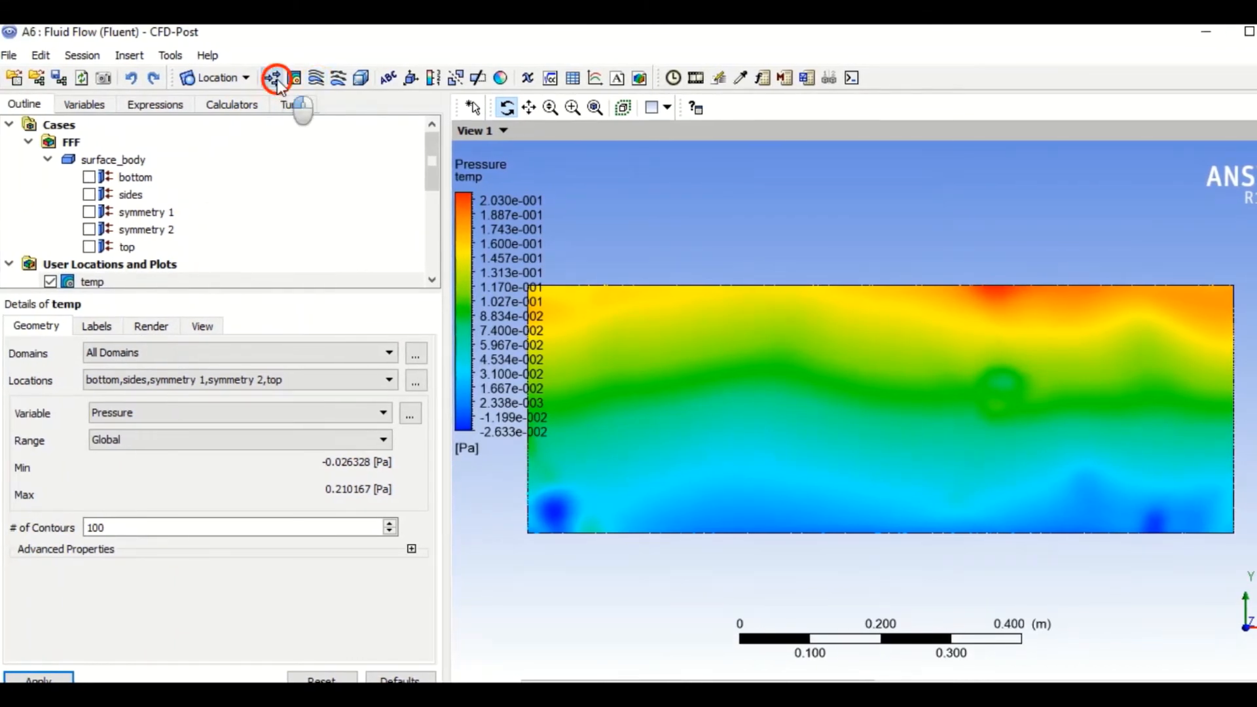
click(434, 160)
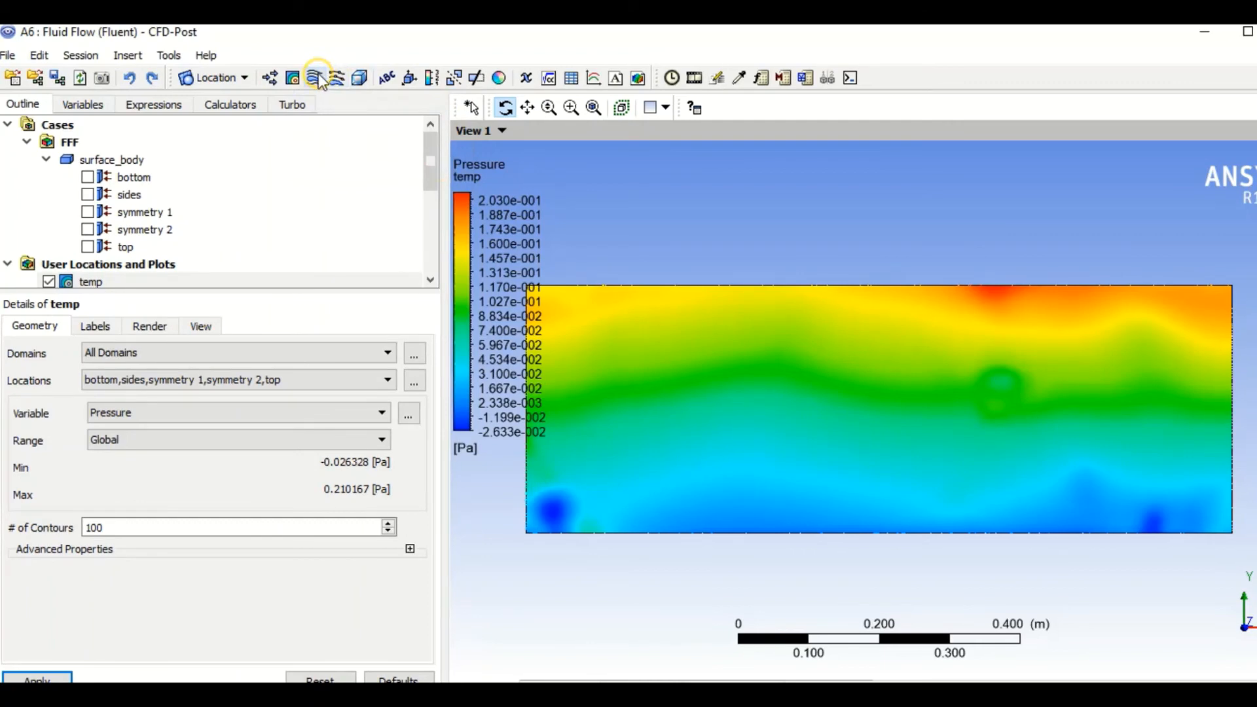
click(317, 75)
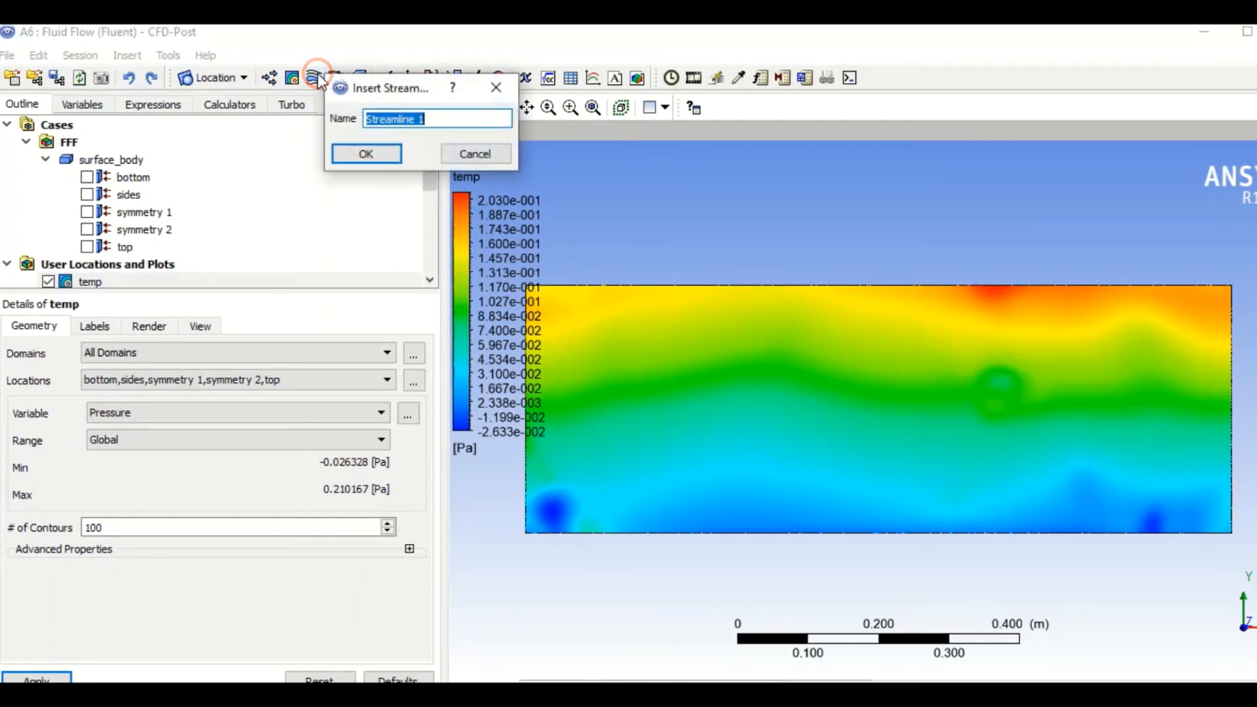
click(367, 152)
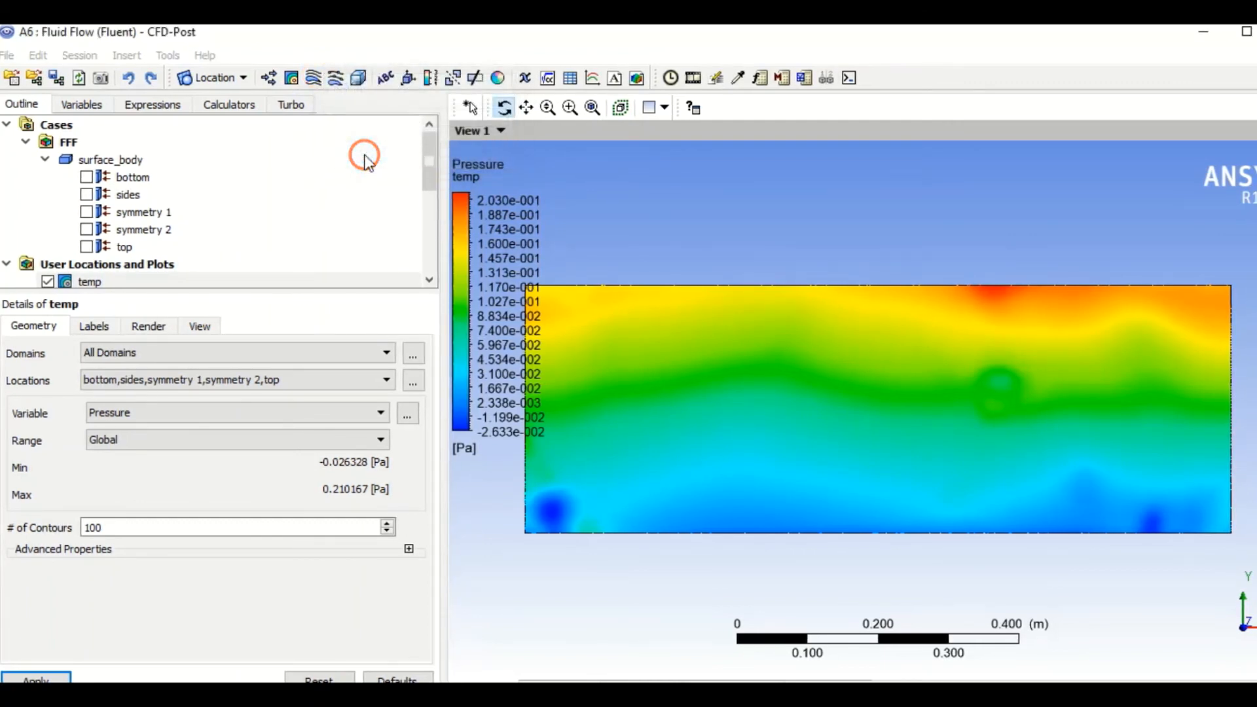
click(429, 280)
click(428, 280)
click(428, 279)
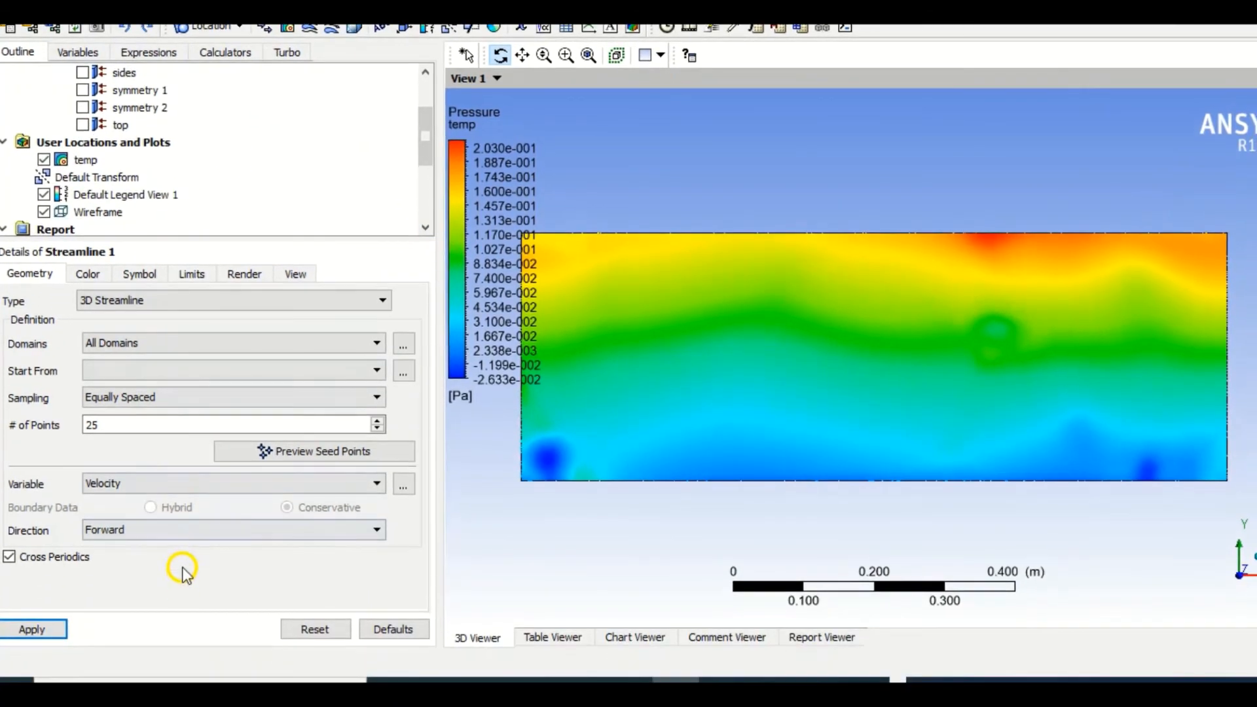
- Start Streamline 1 from the bottom boundary, apply it, and hide the temp contour
click(183, 371)
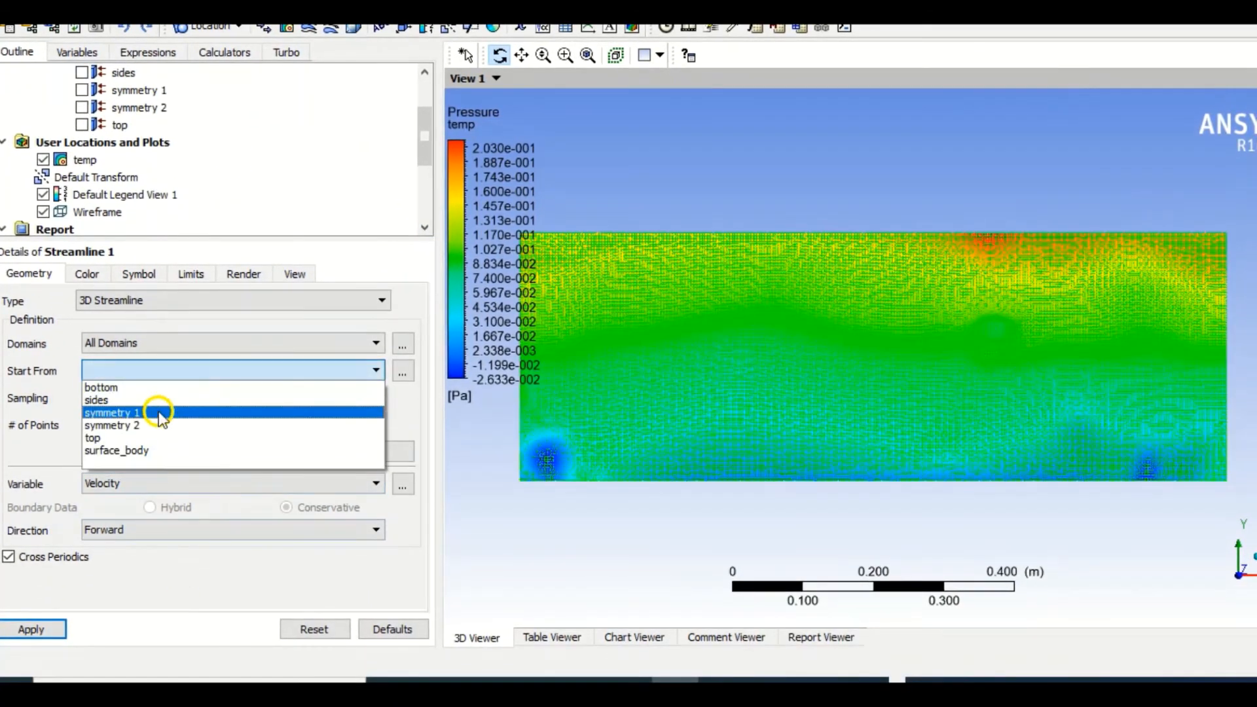
click(157, 387)
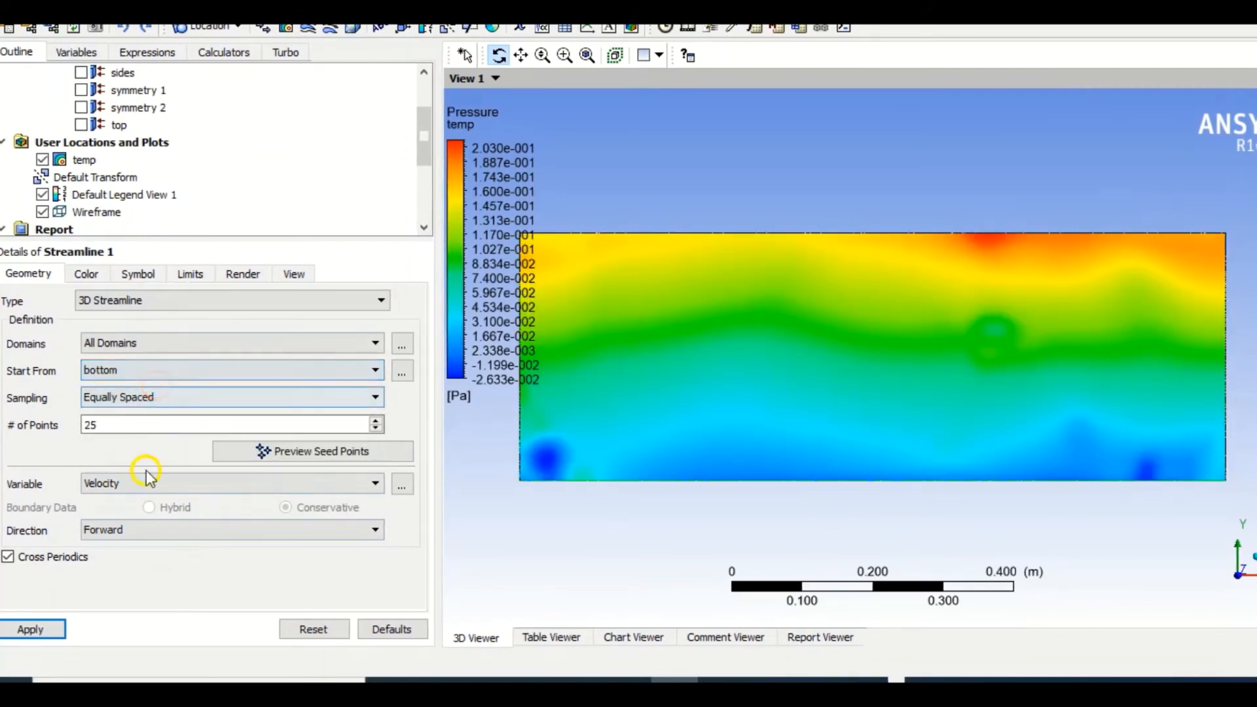
click(35, 599)
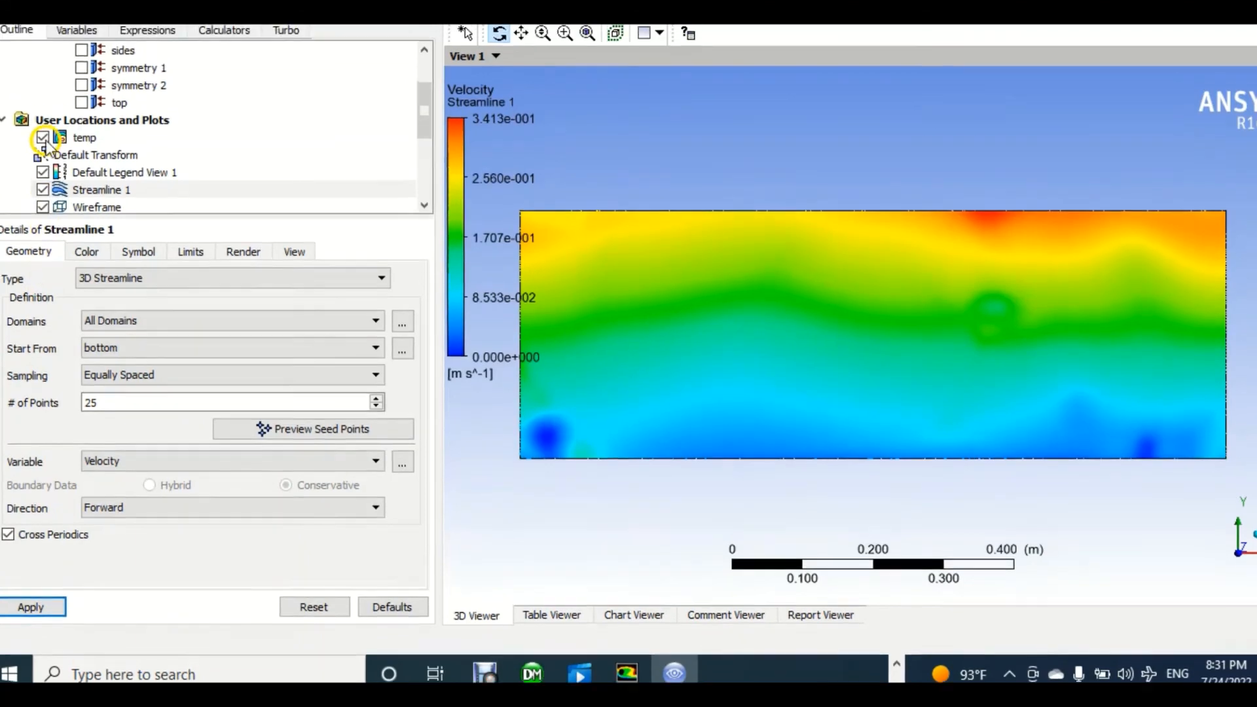
click(43, 126)
click(35, 596)
click(38, 599)
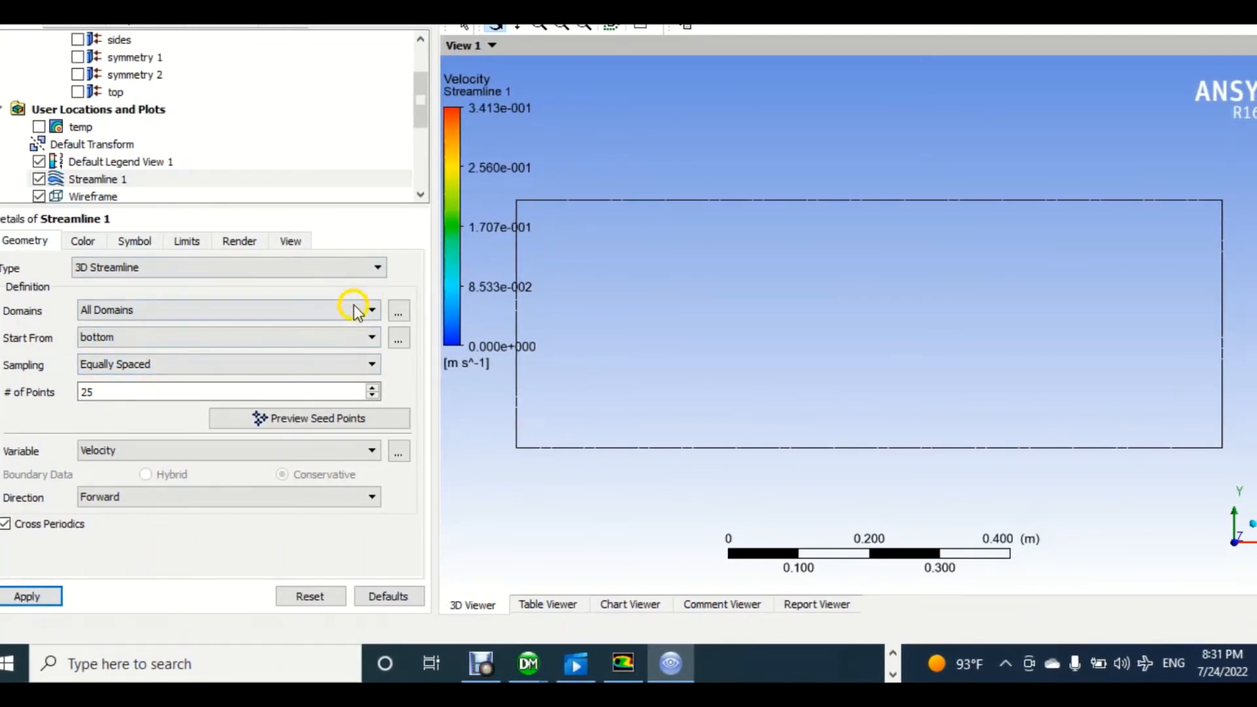
- Change Streamline 1's starting location to sides and apply it
click(372, 337)
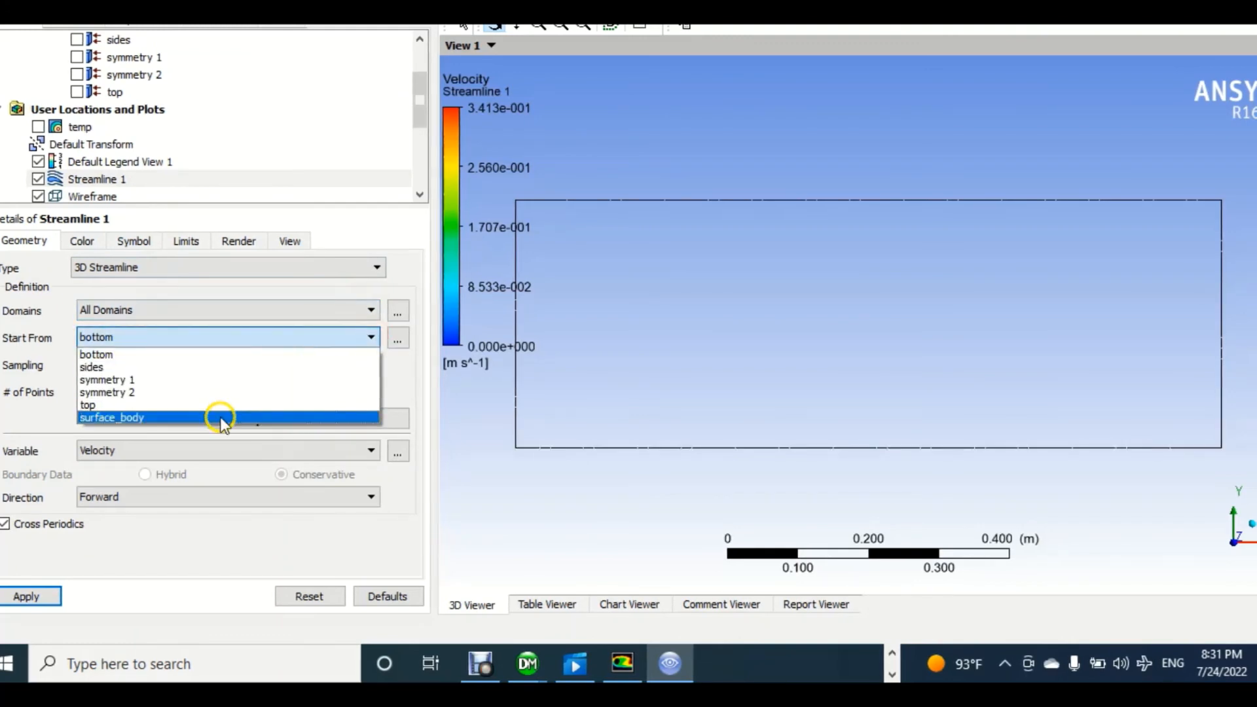
click(244, 368)
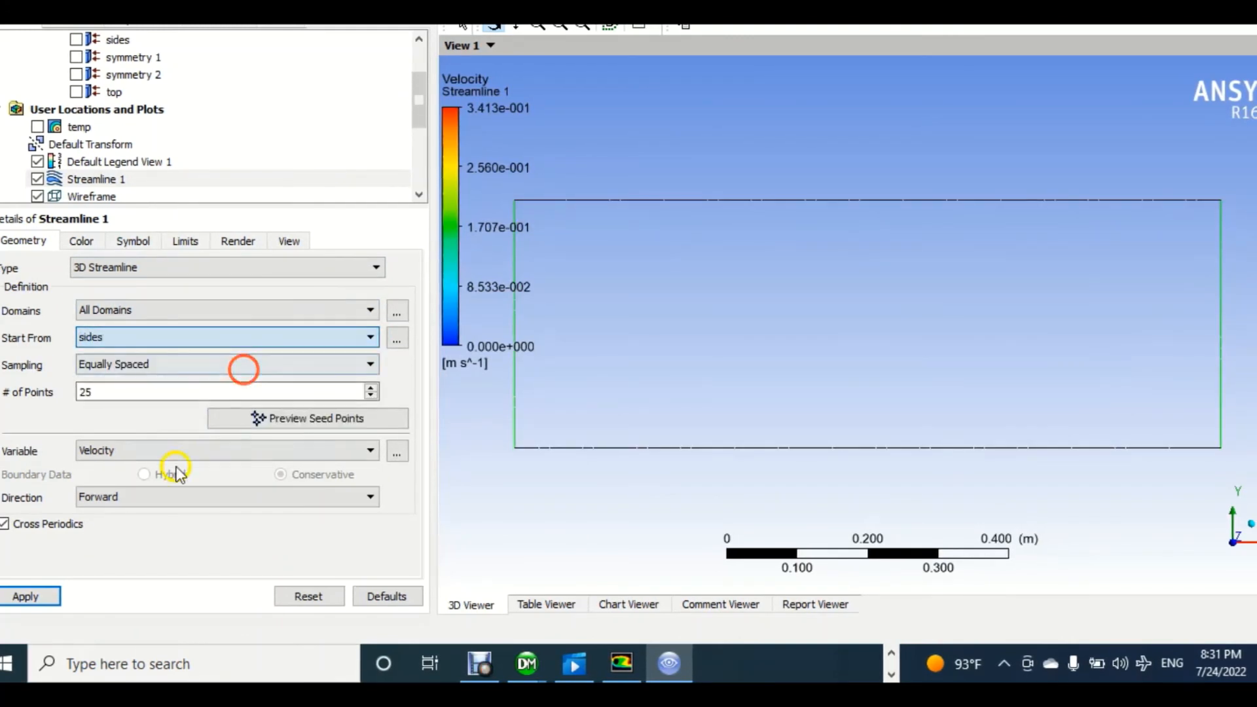
click(26, 595)
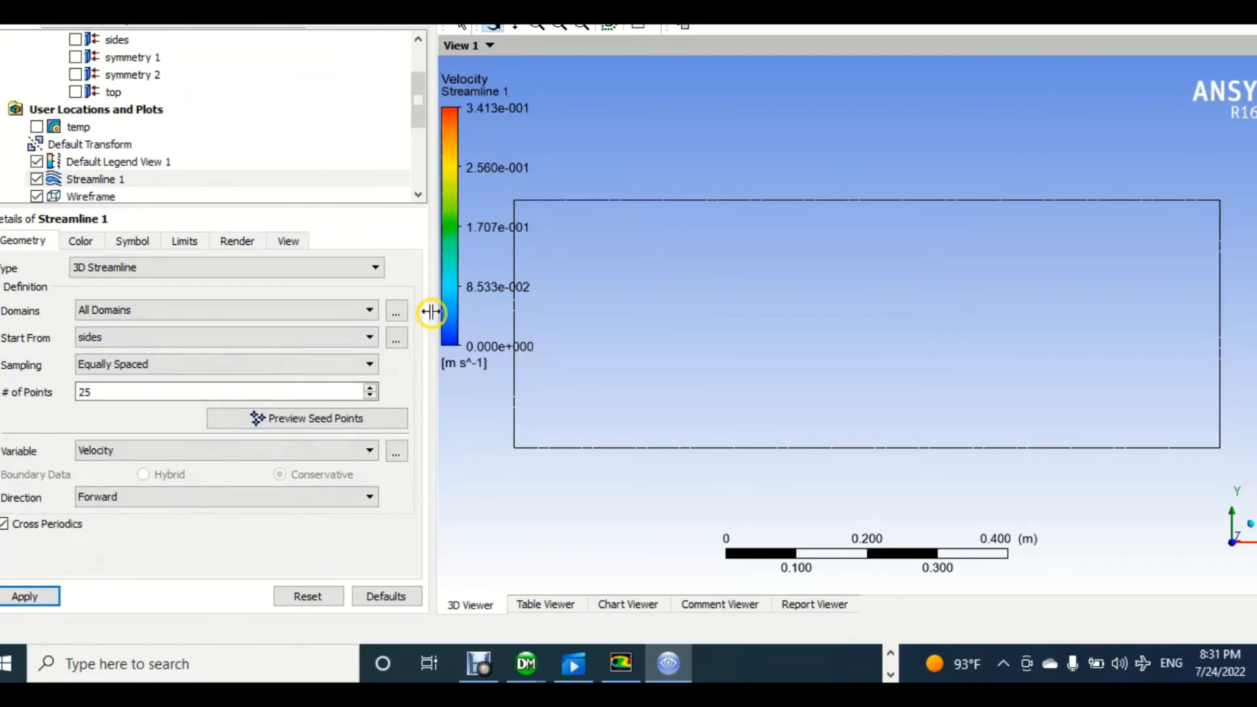
click(396, 311)
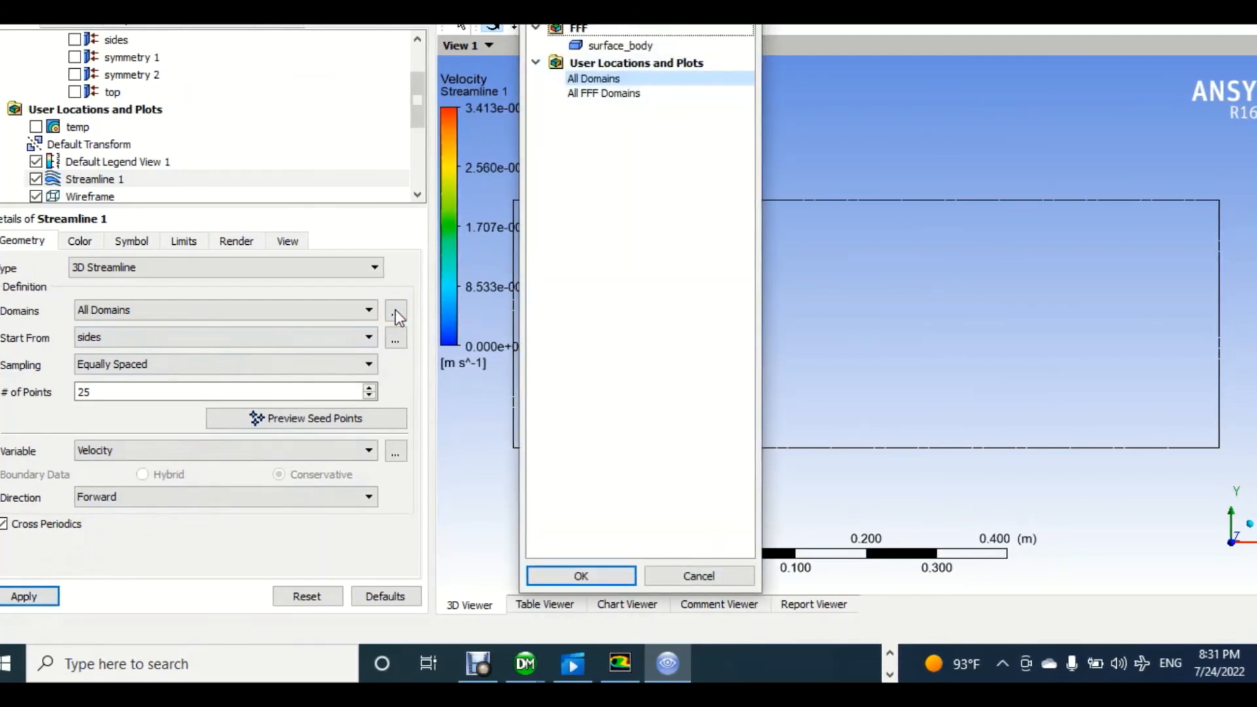
click(397, 341)
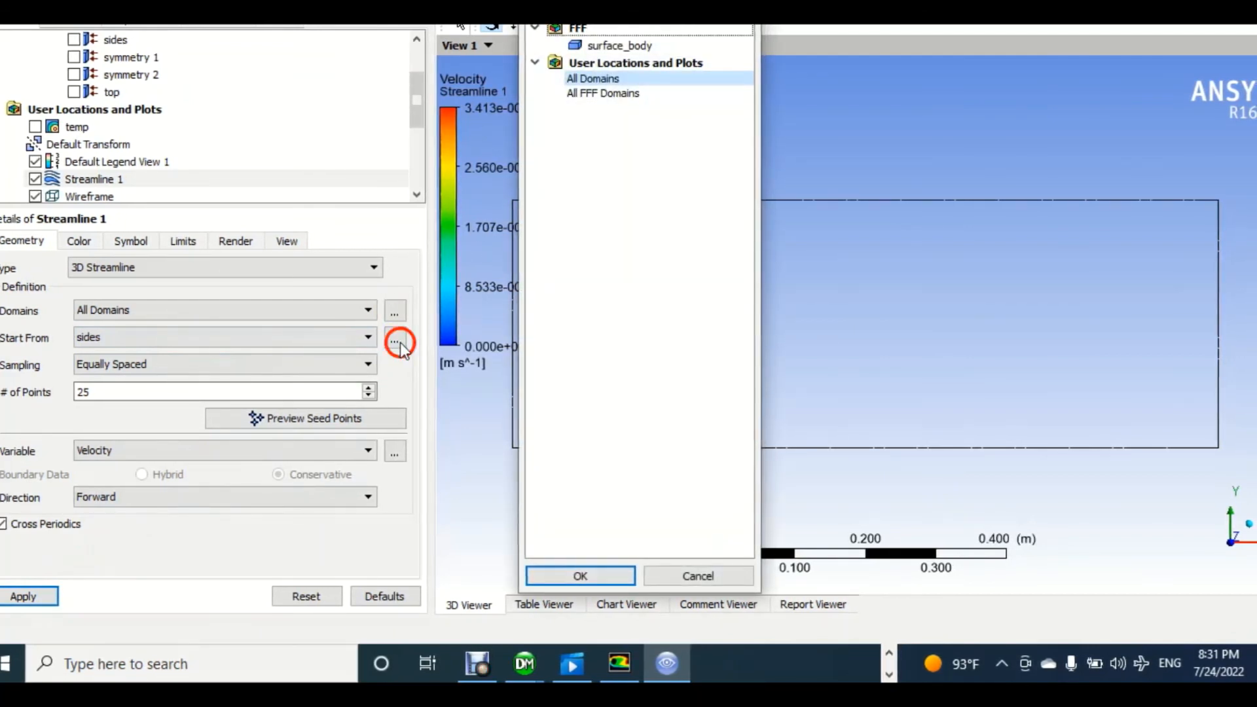
click(619, 576)
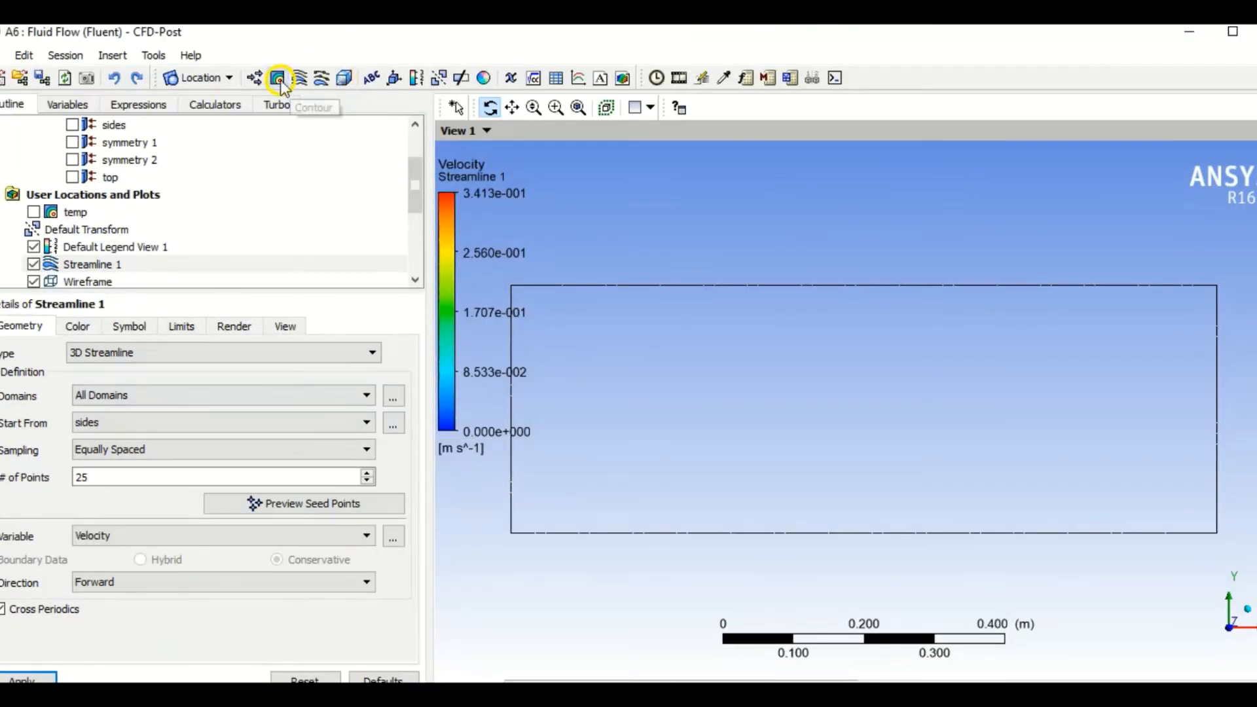
- Insert a vector plot with the default name Vector 1, locate it on symmetry 1, and apply it
click(254, 77)
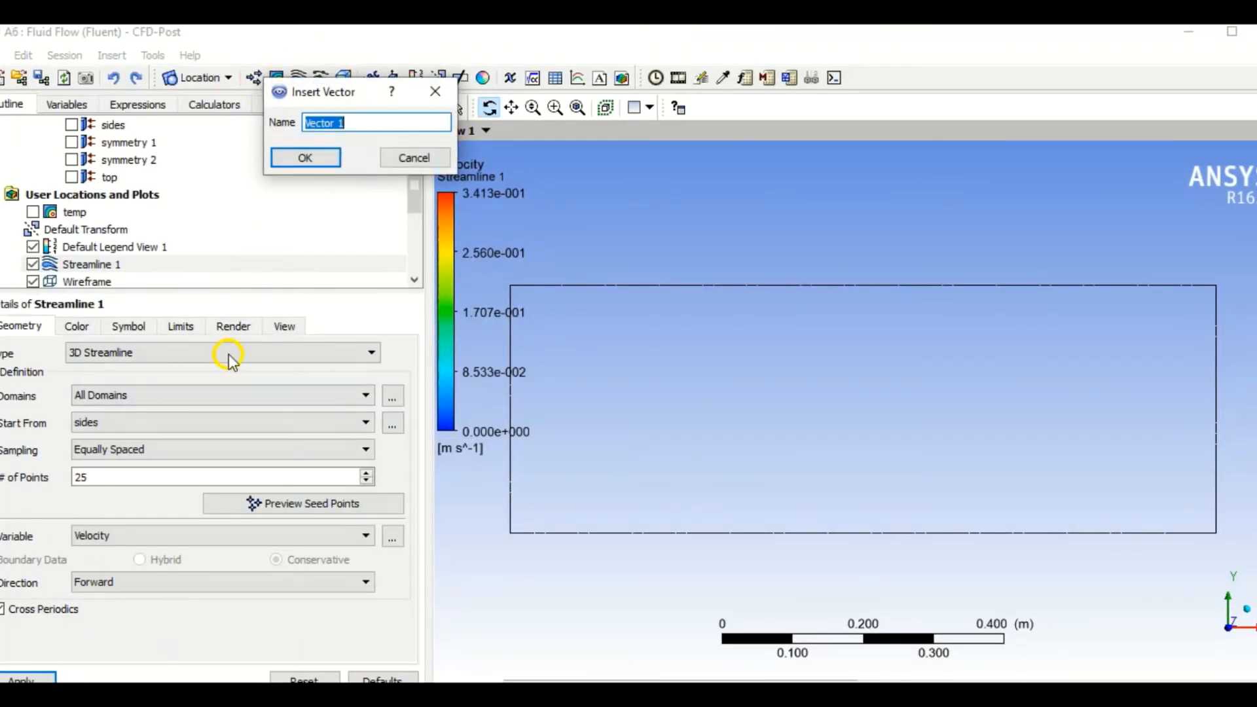
click(305, 158)
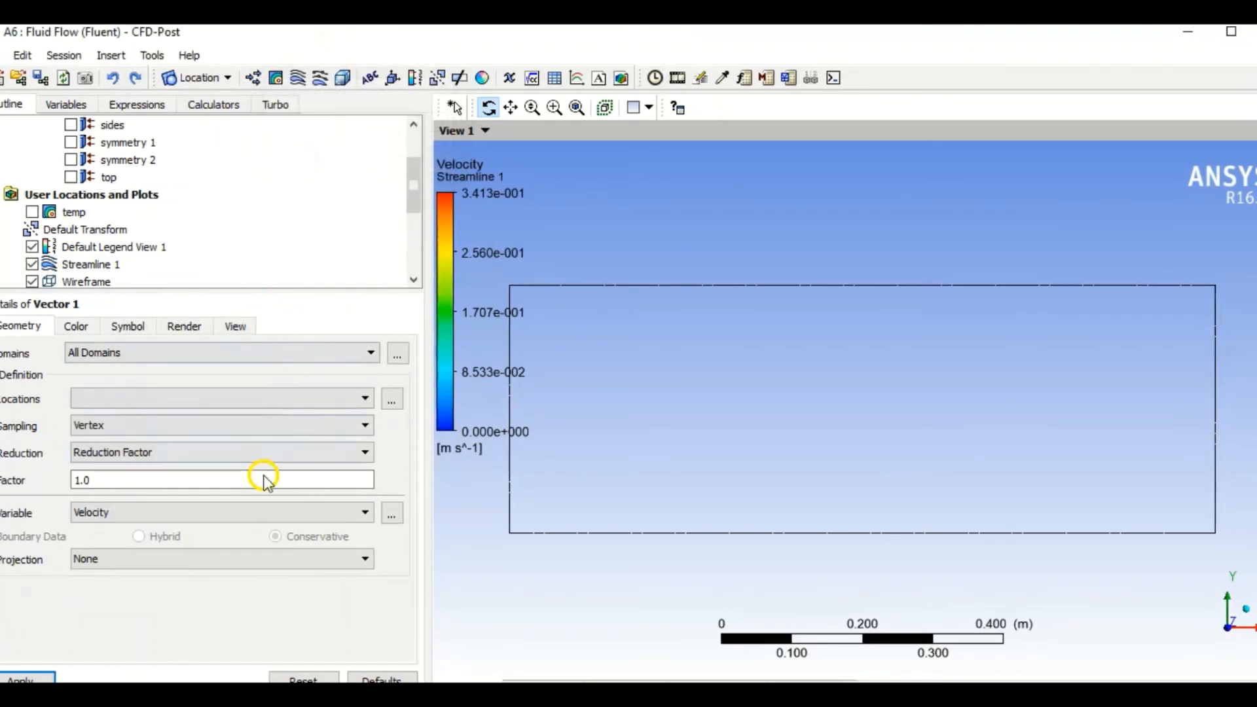
click(250, 397)
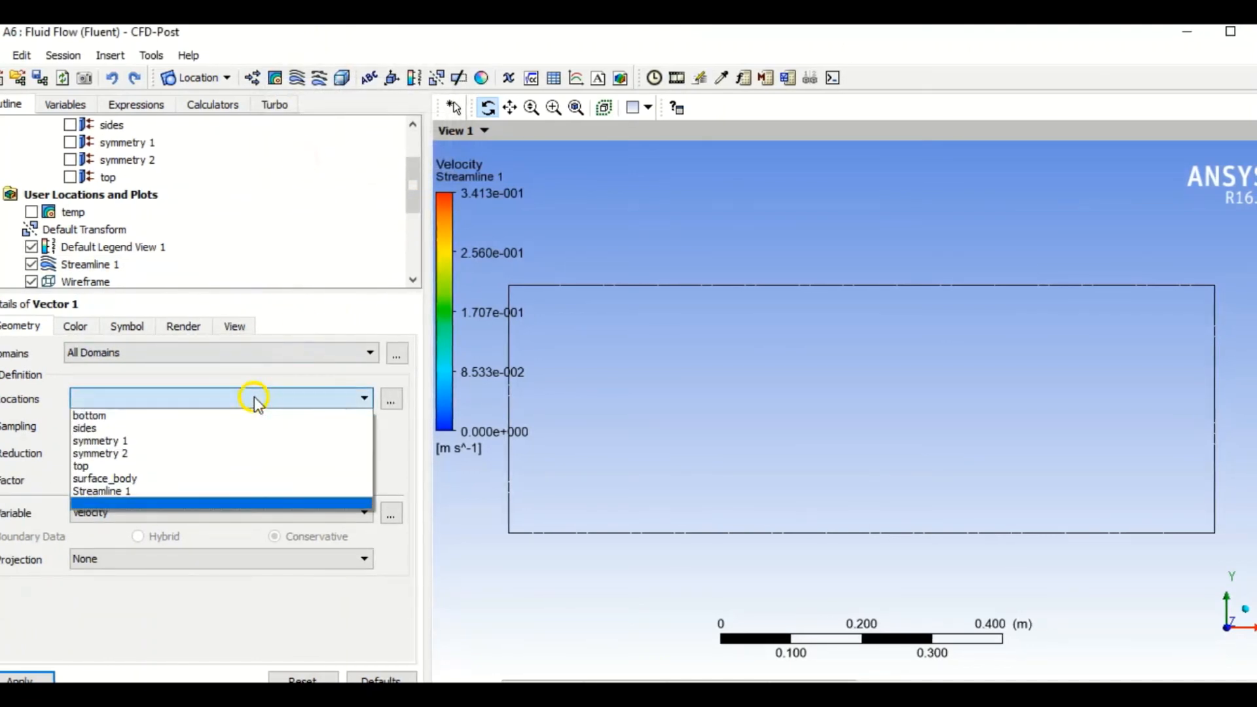
click(223, 442)
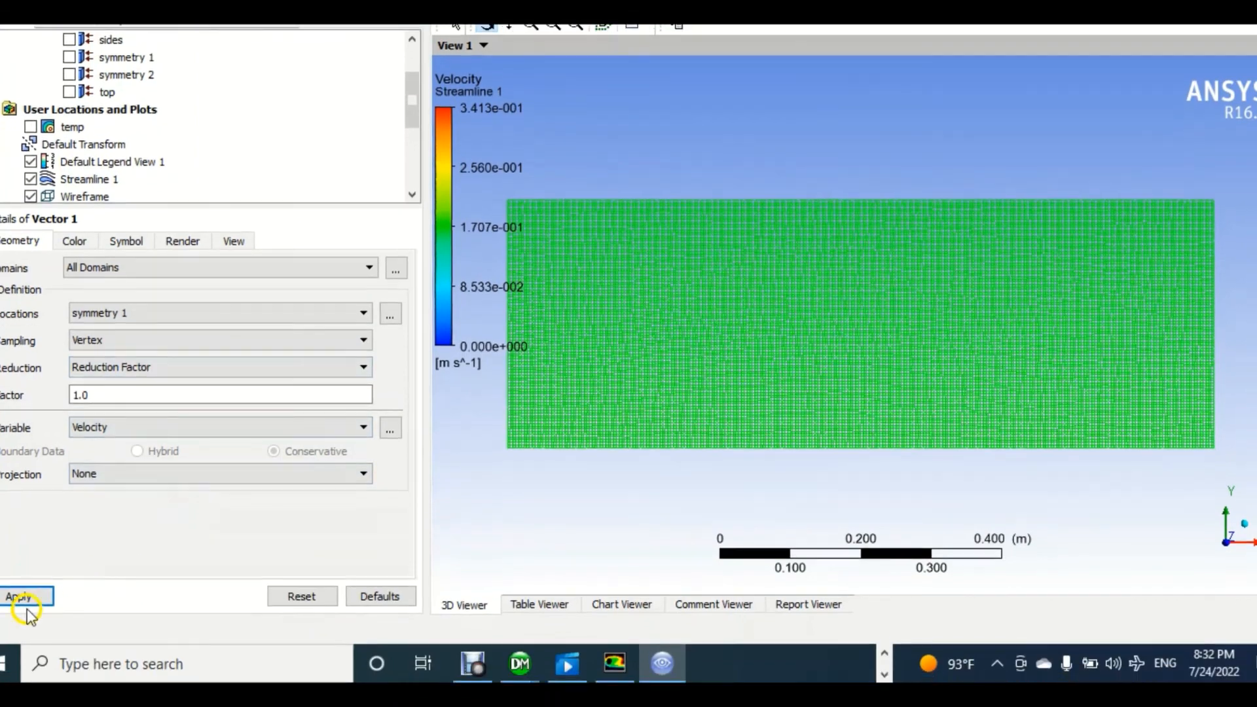
click(14, 597)
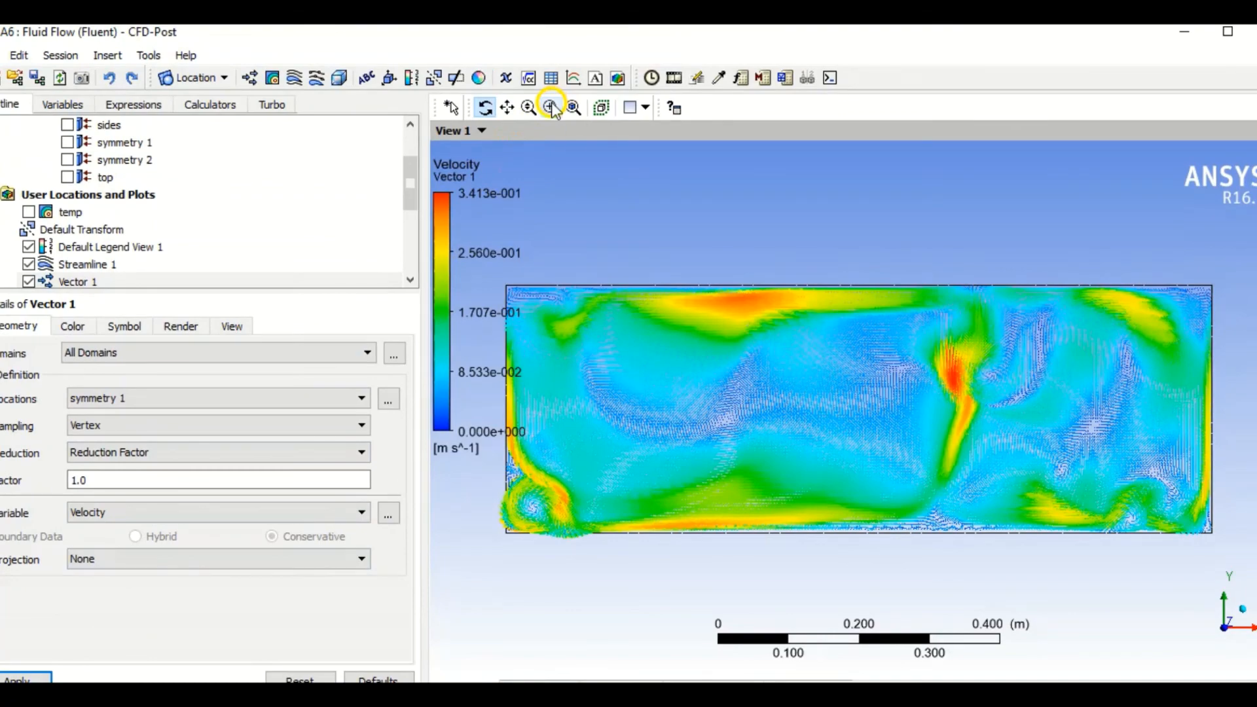
- Examine the velocity vectors around the circulation near the middle of the cavity
click(552, 24)
drag(703, 272, 770, 466)
drag(759, 360, 943, 462)
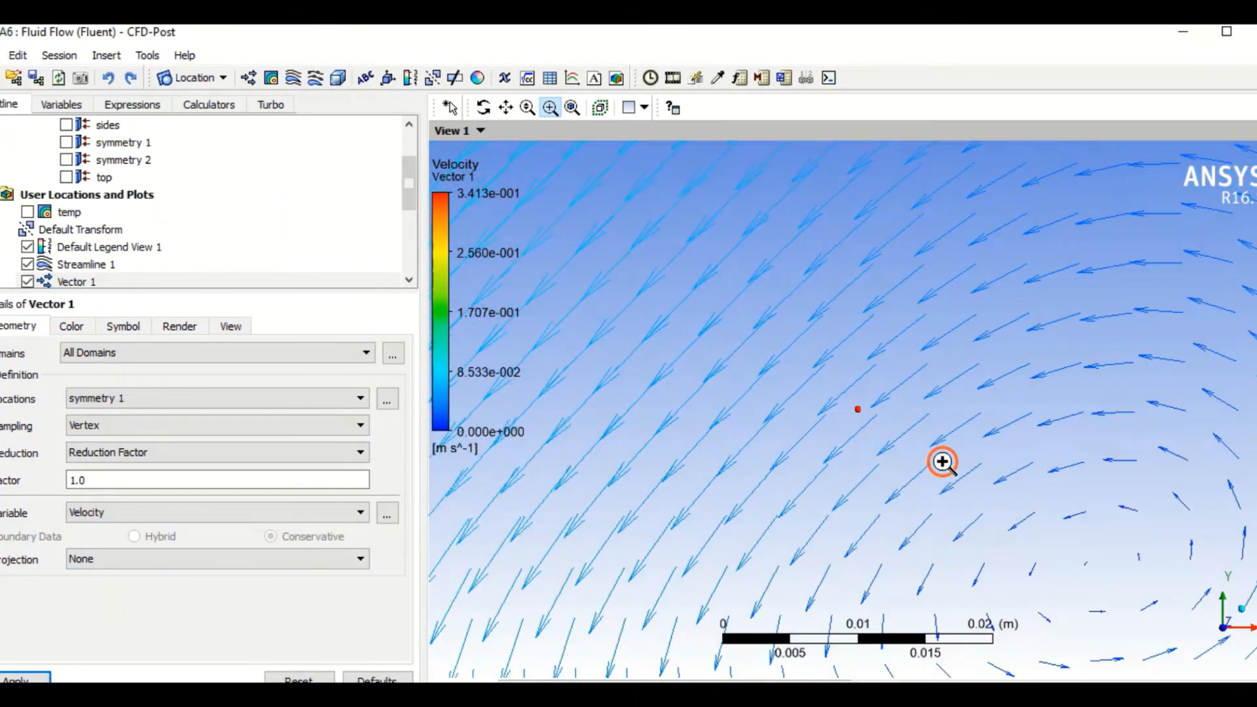
scroll(941, 462, down, 5)
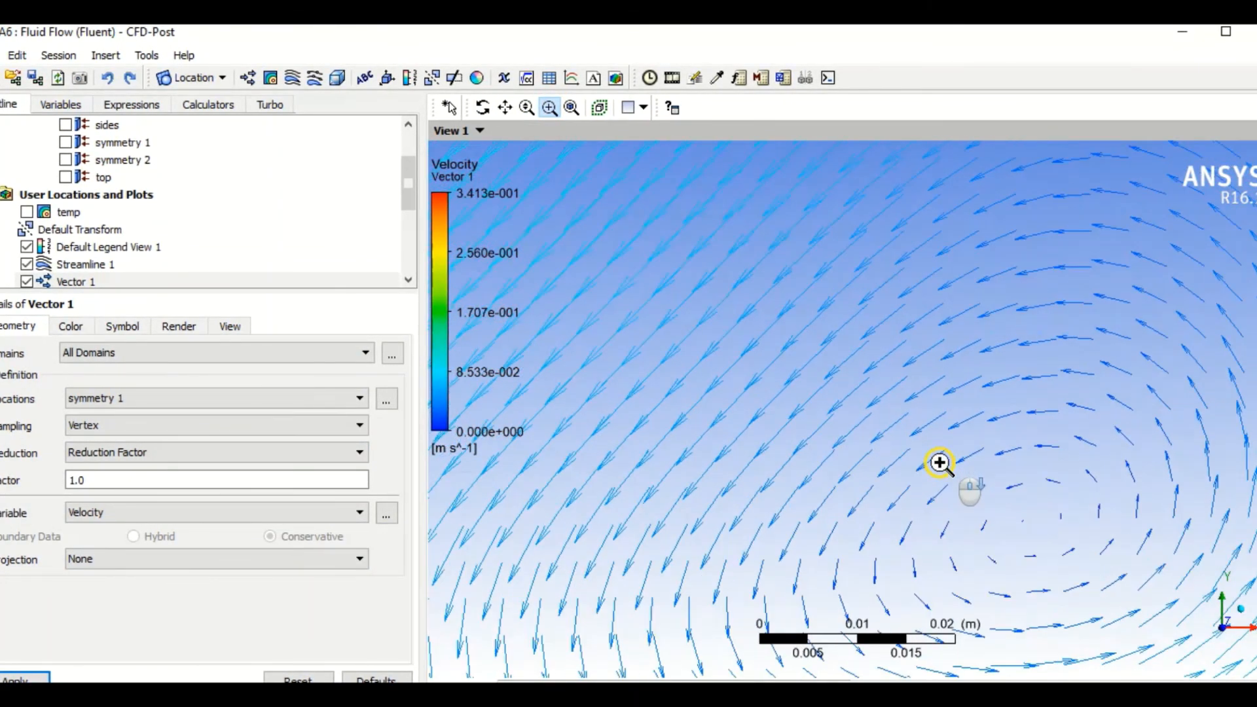
scroll(939, 463, down, 8)
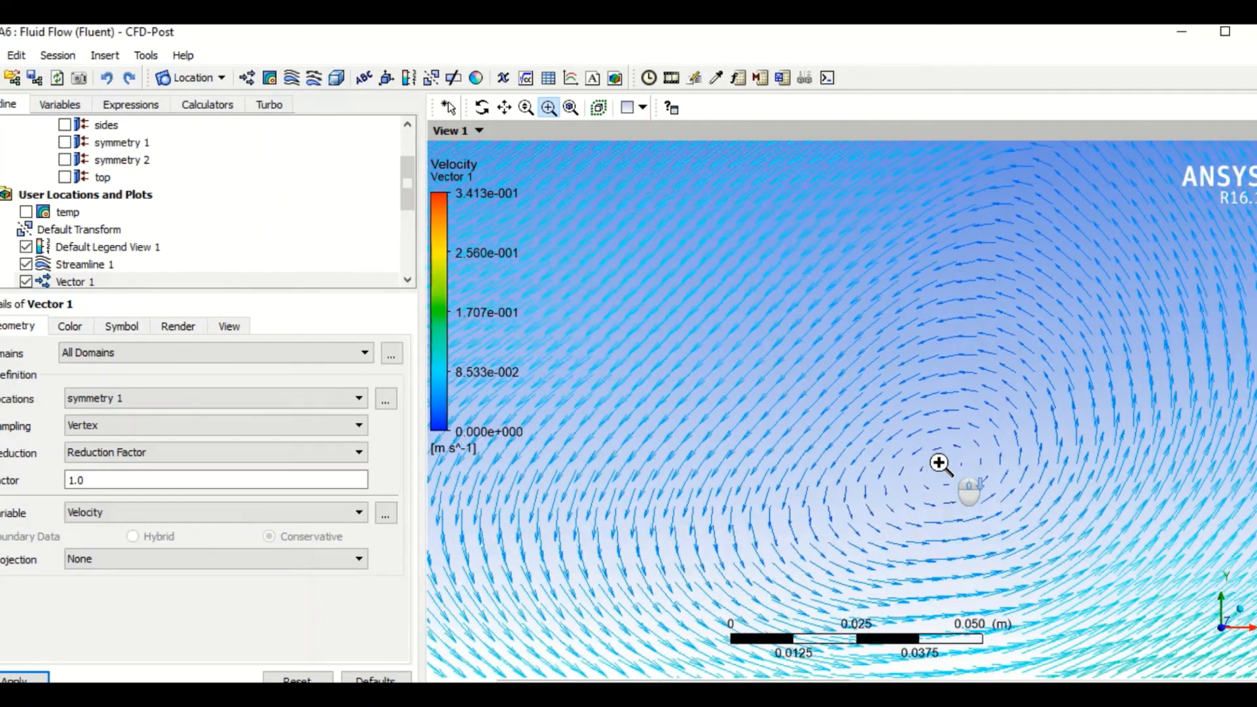
scroll(939, 463, down, 6)
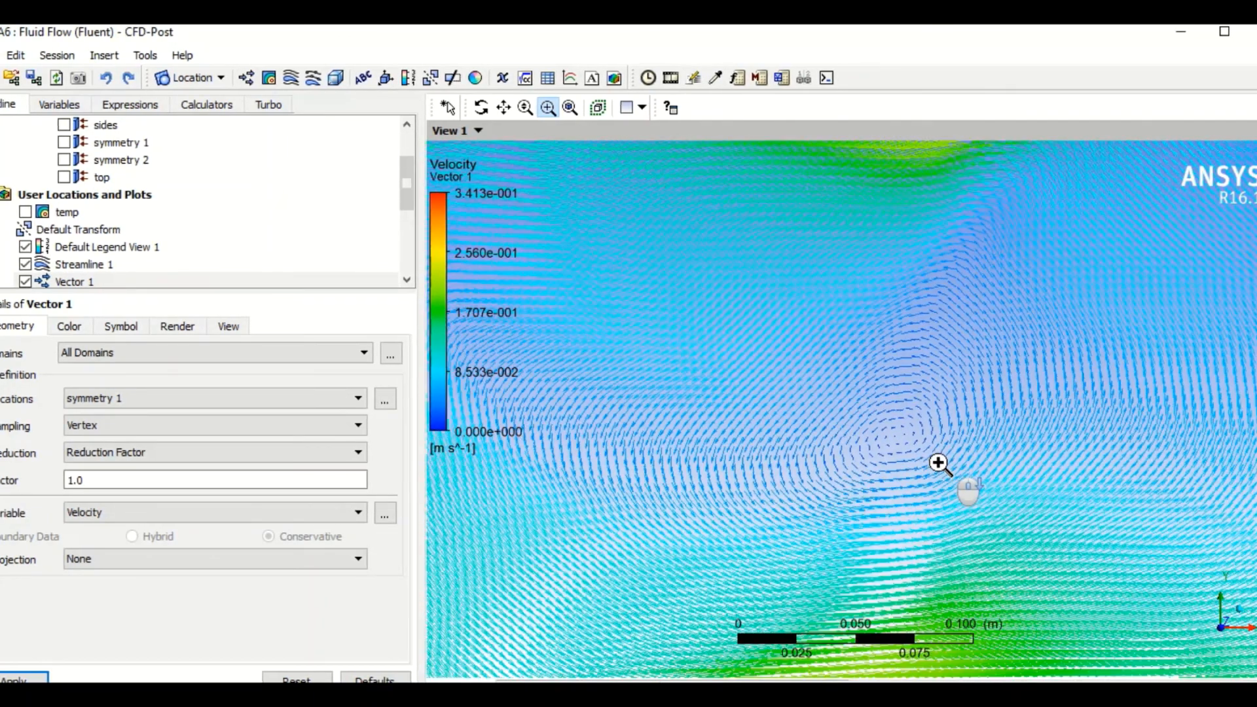
scroll(940, 463, down, 8)
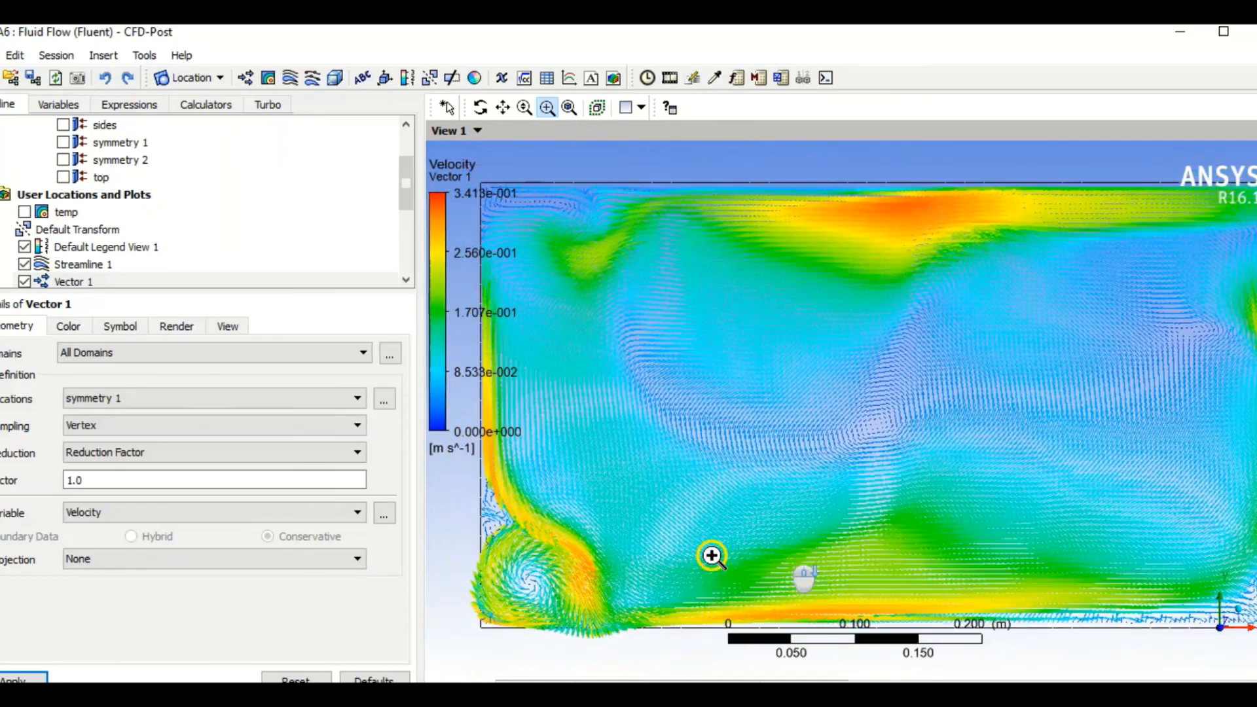
- Examine the velocity vectors in the cavity's lower-left corner vortex and in the high-velocity jet right of centre
drag(450, 522, 592, 595)
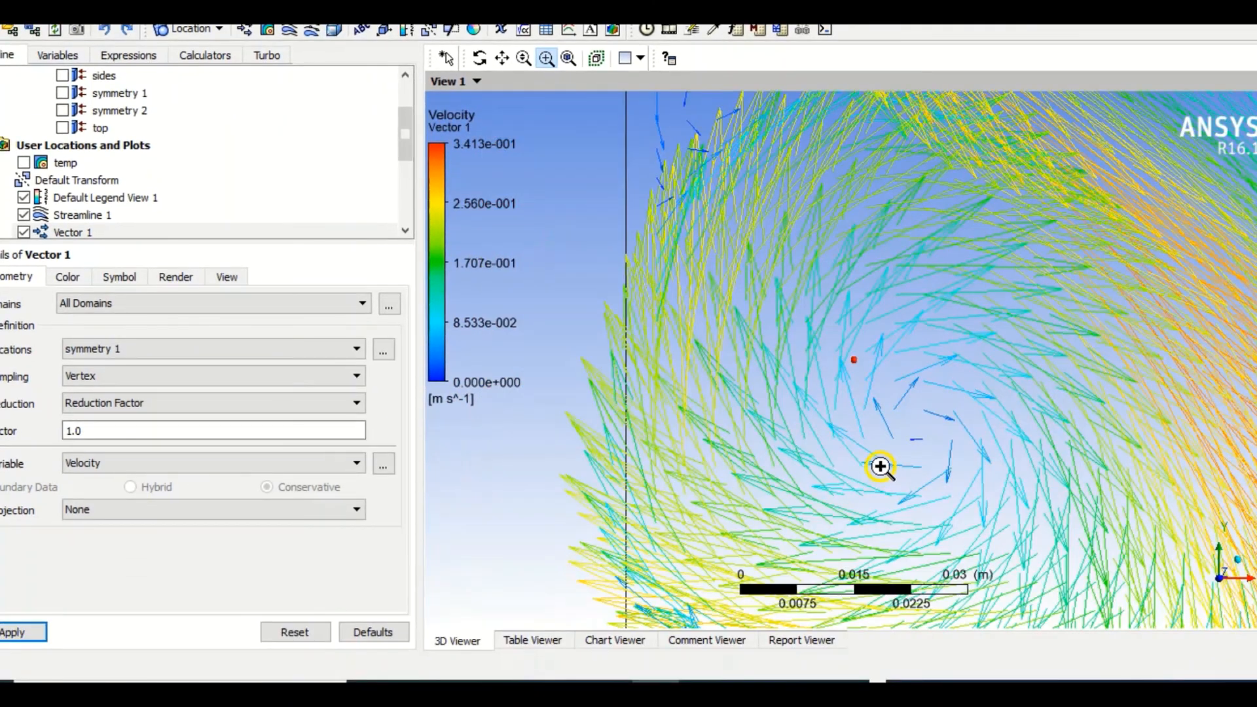
scroll(872, 477, down, 6)
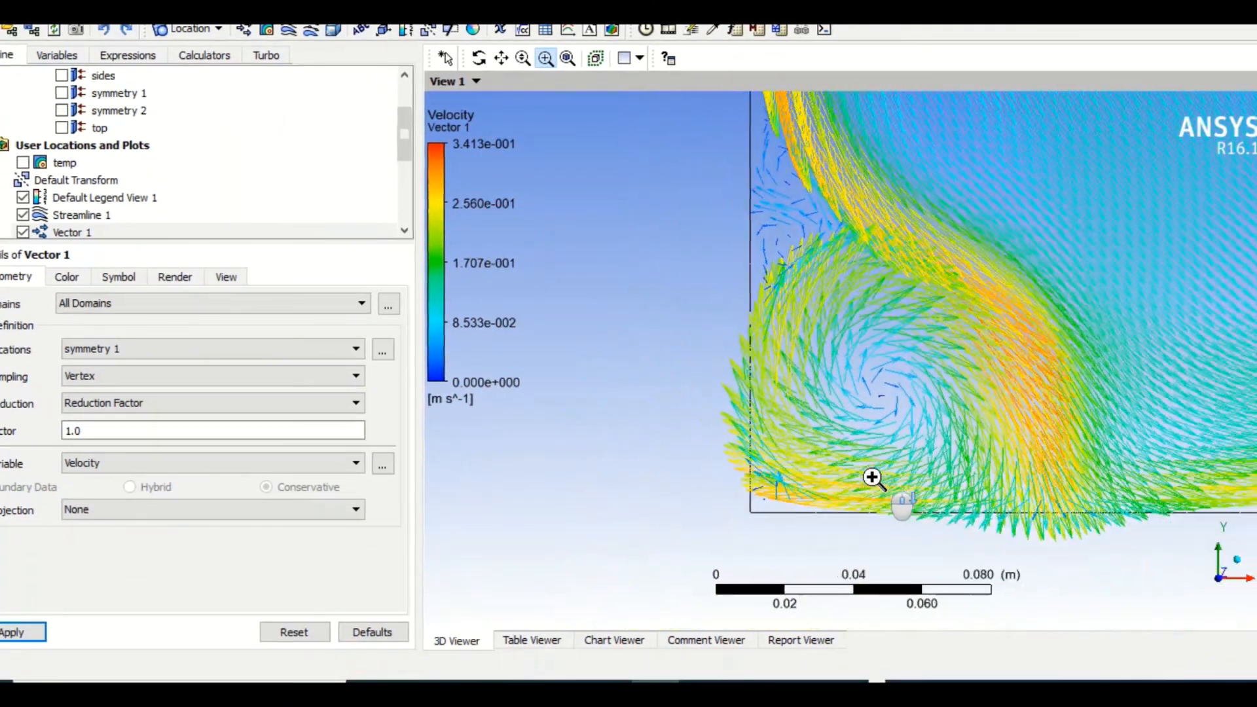
scroll(872, 477, down, 2)
drag(1007, 415, 923, 399)
drag(1177, 461, 988, 338)
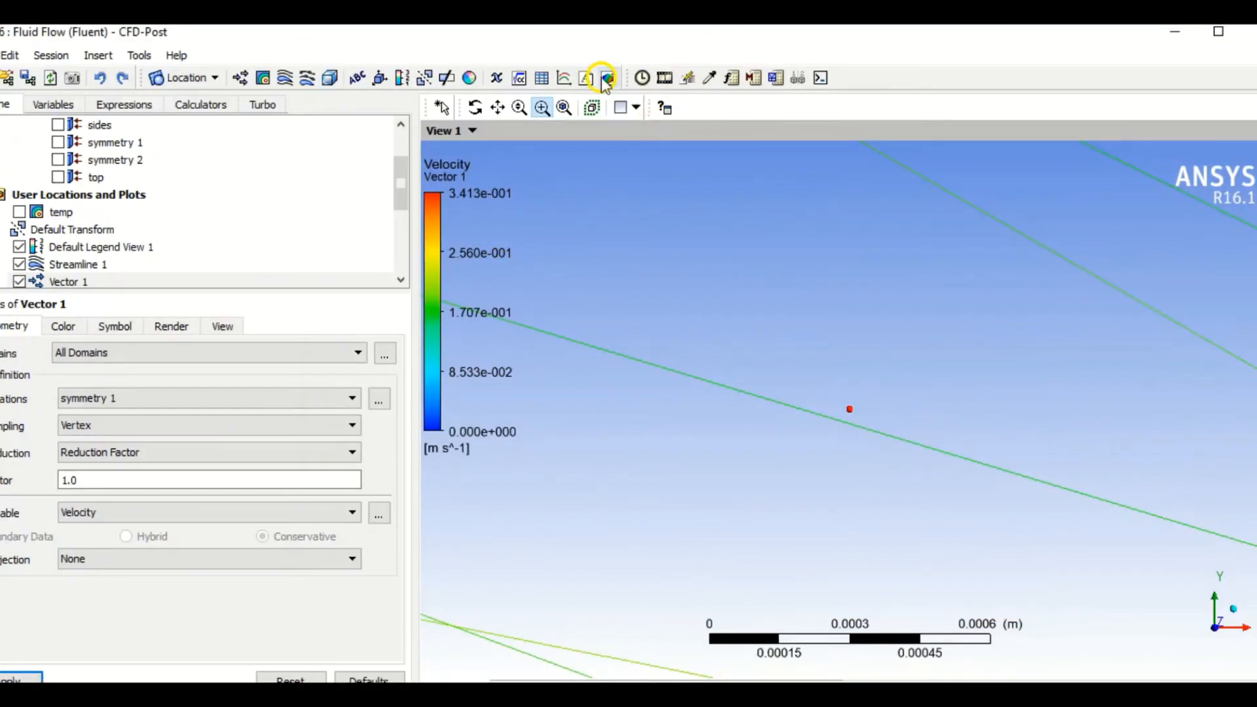
click(563, 107)
drag(960, 351, 972, 402)
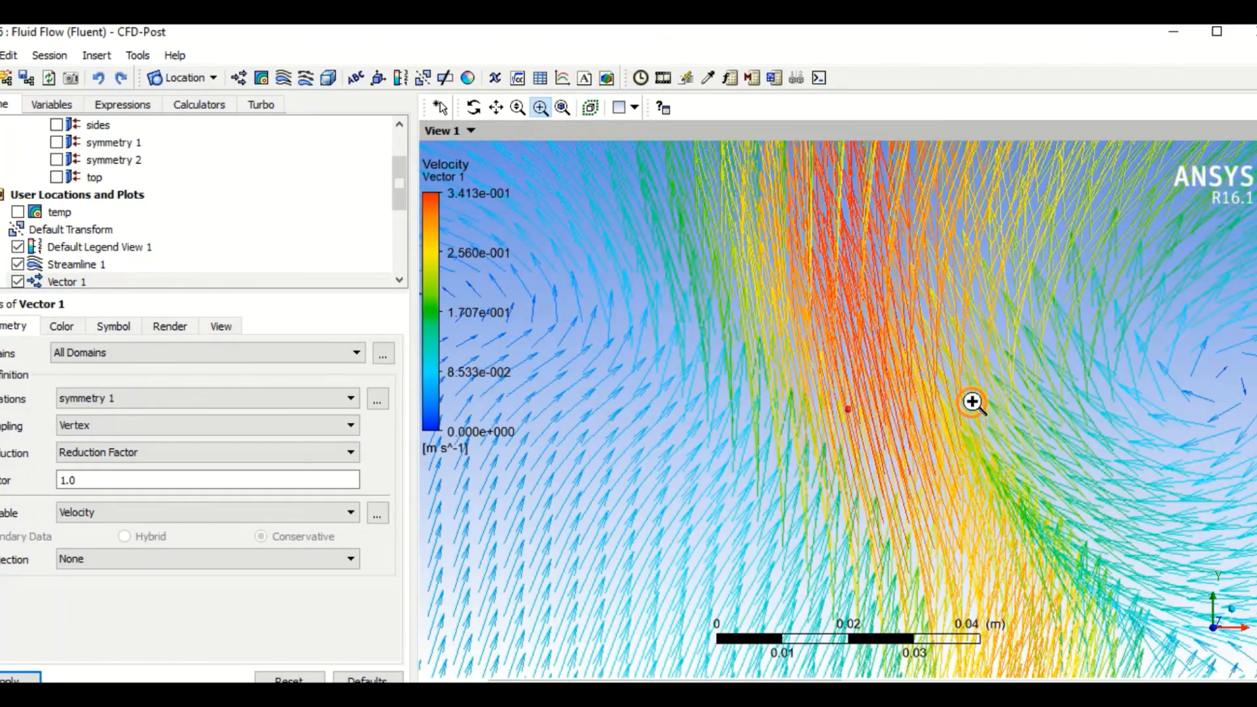
click(561, 107)
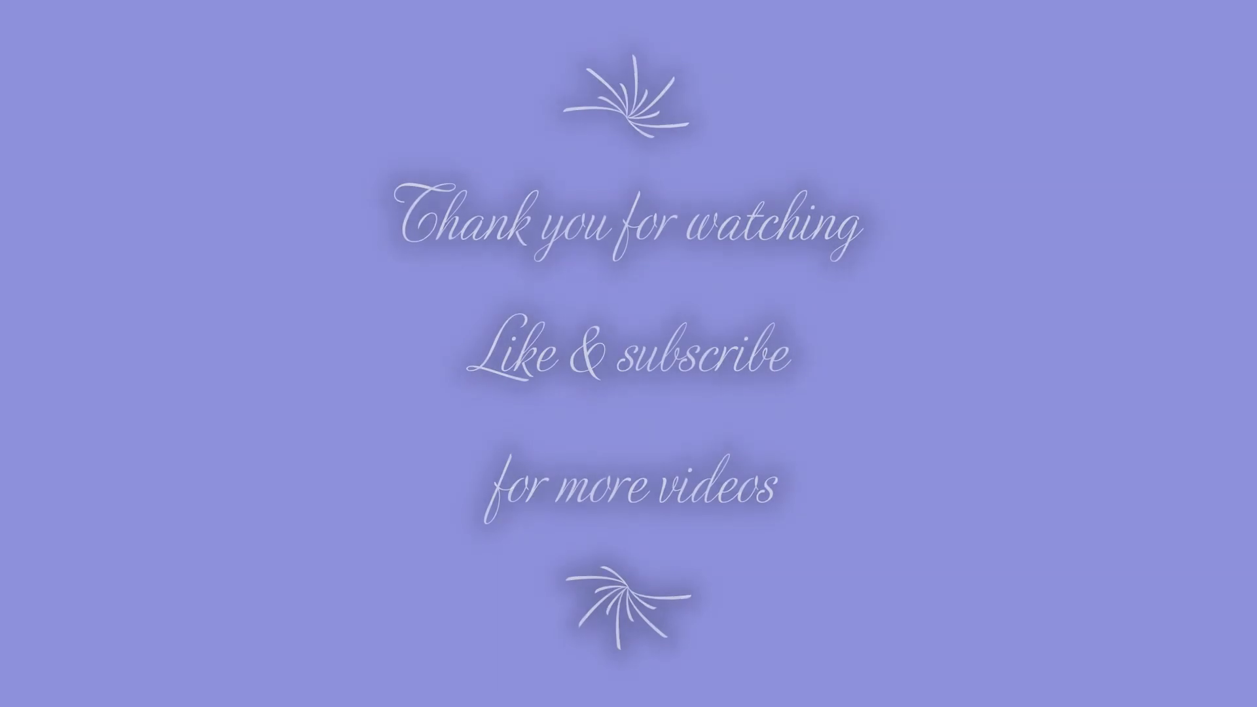